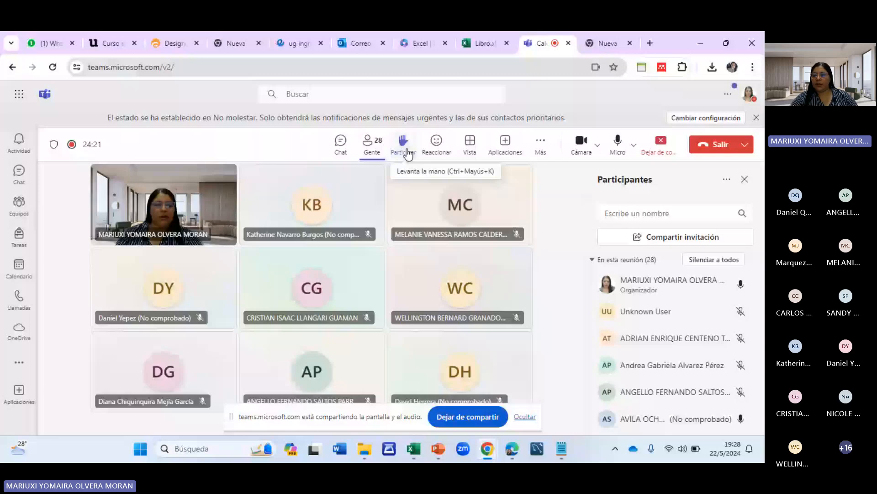
# Admit the participant waiting in the meeting lobby and dismiss the raised-hand notification.
pyautogui.click(627, 260)
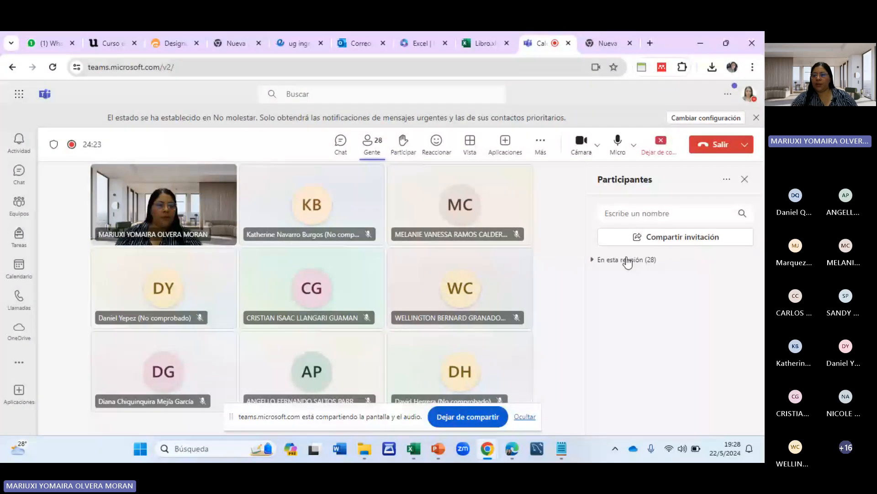
pyautogui.click(627, 260)
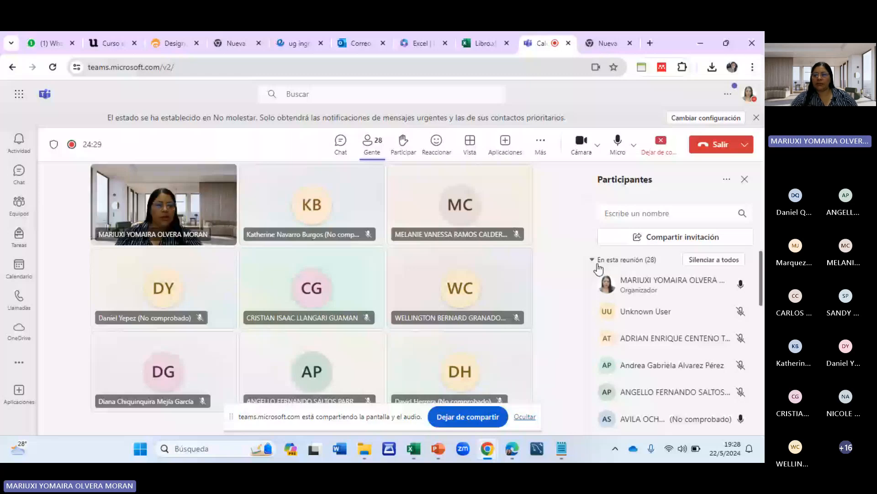
pyautogui.click(726, 179)
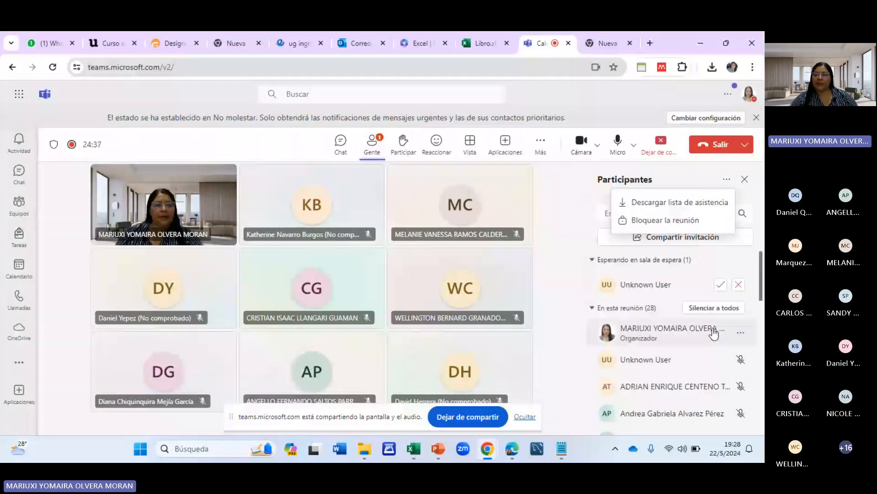
pyautogui.click(720, 285)
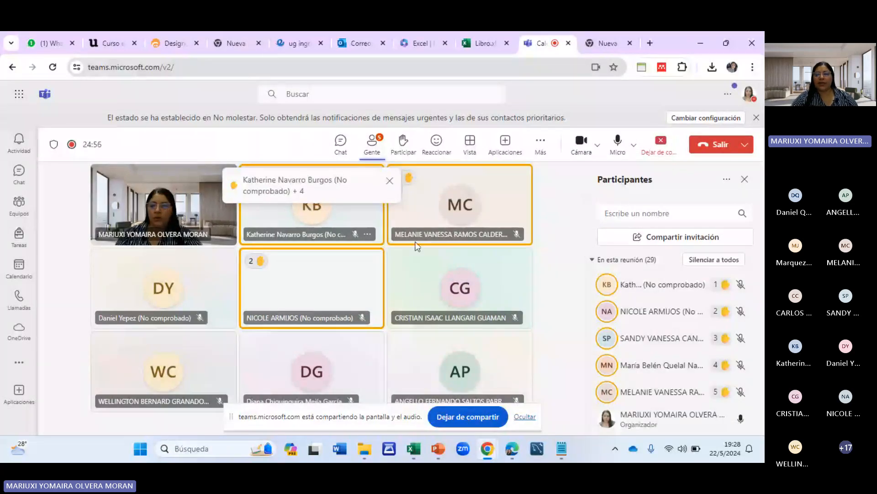
pyautogui.click(391, 181)
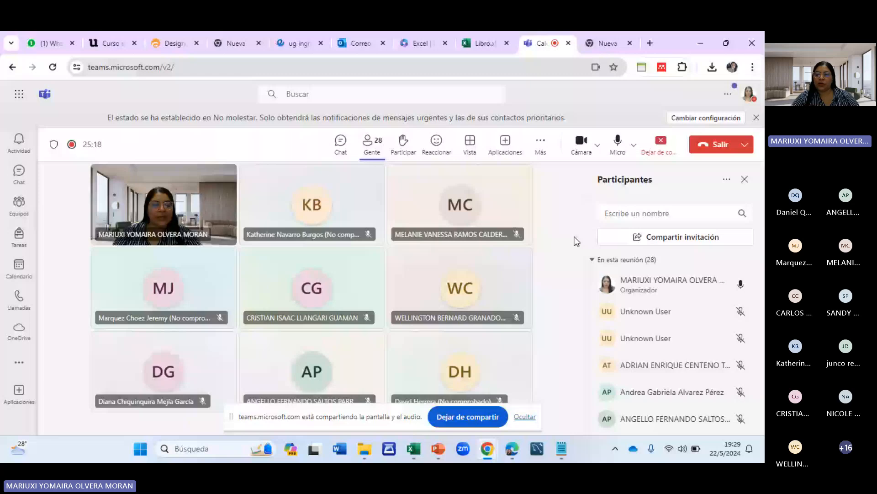
# Look through the list of participants in the meeting and admit the next person waiting in the lobby.
pyautogui.scroll(-5, 654, 361)
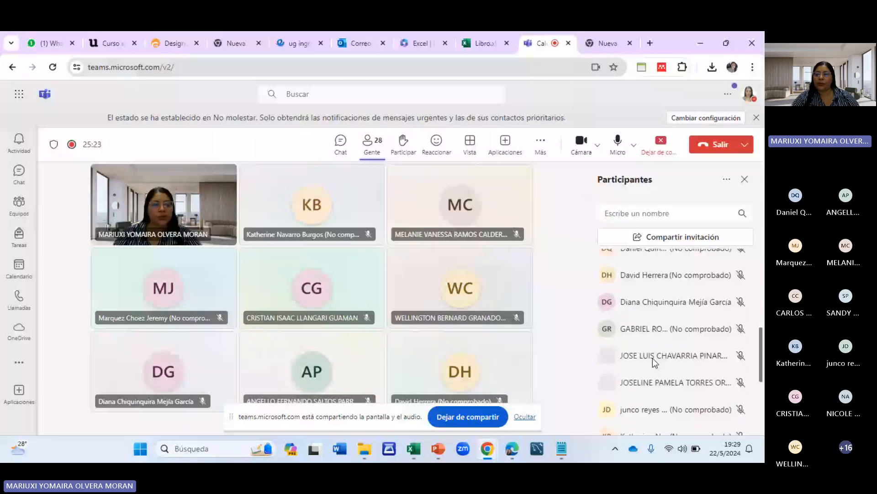
pyautogui.scroll(5, 653, 358)
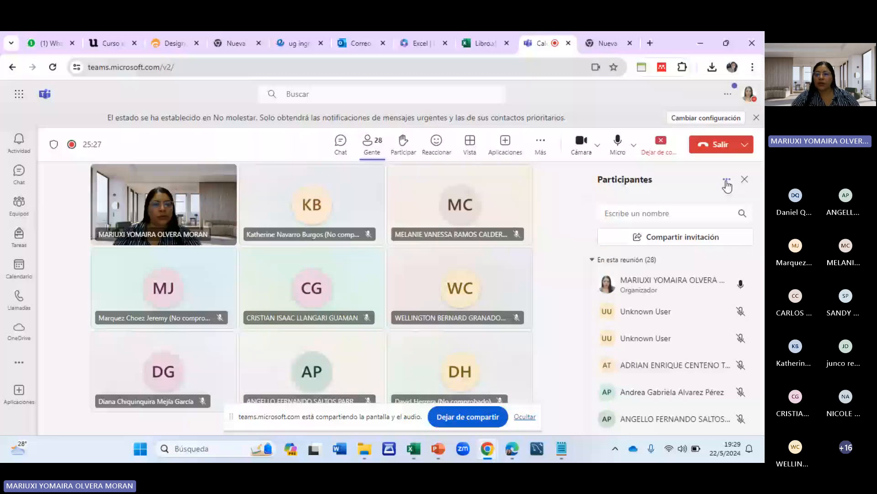
pyautogui.click(726, 181)
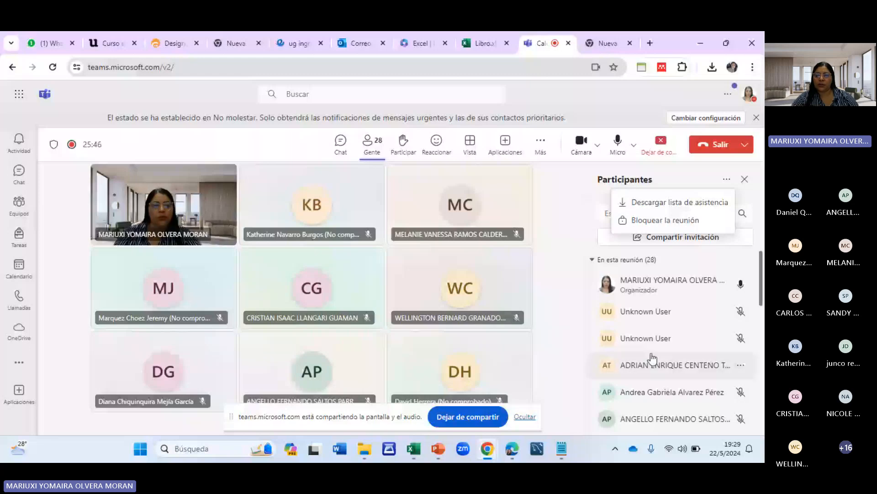
pyautogui.scroll(-5, 653, 361)
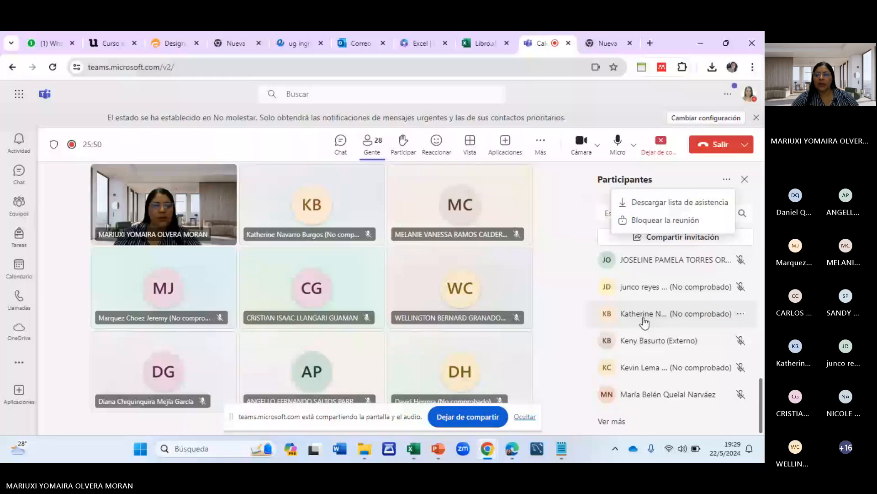
pyautogui.scroll(5, 642, 347)
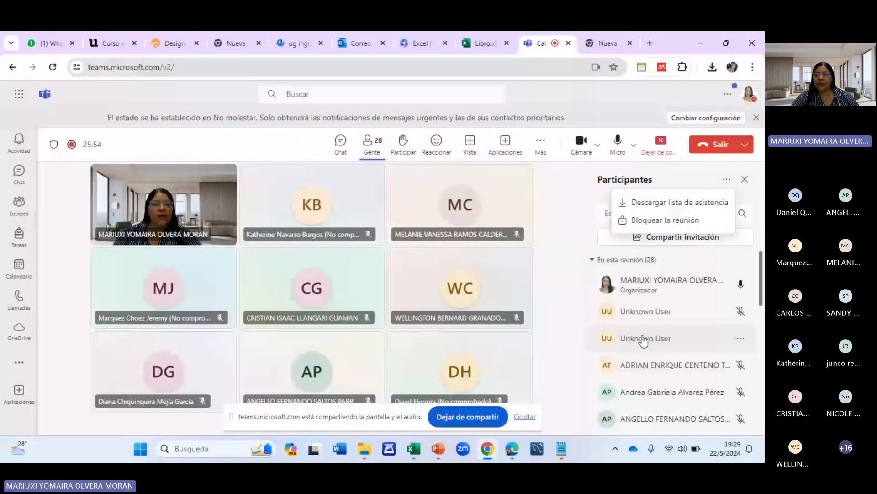
pyautogui.click(721, 286)
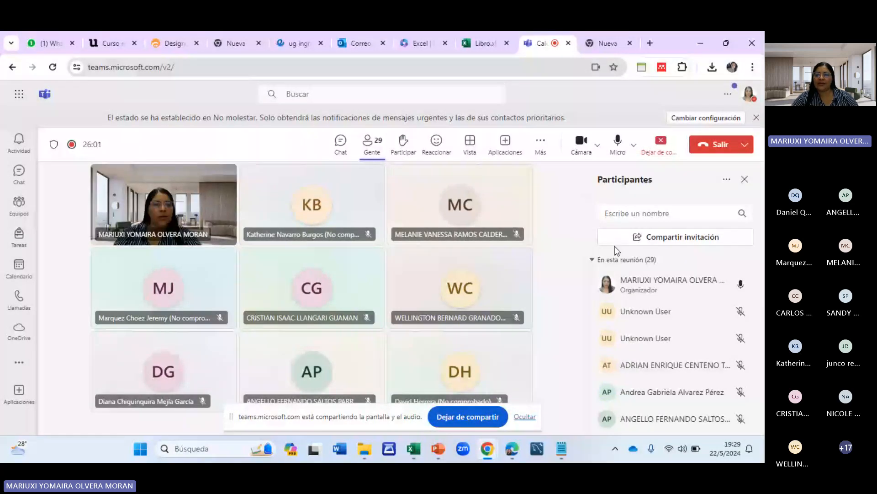
# Download the attendance list of the current meeting.
pyautogui.click(726, 180)
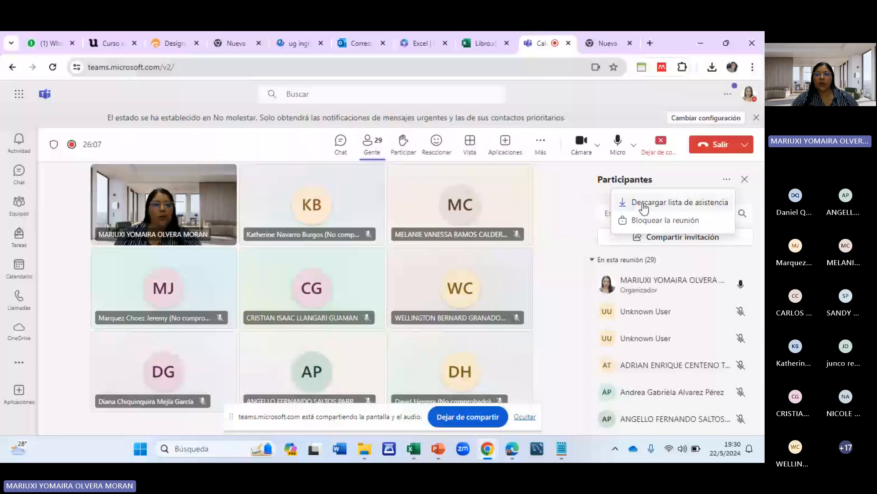
pyautogui.click(485, 43)
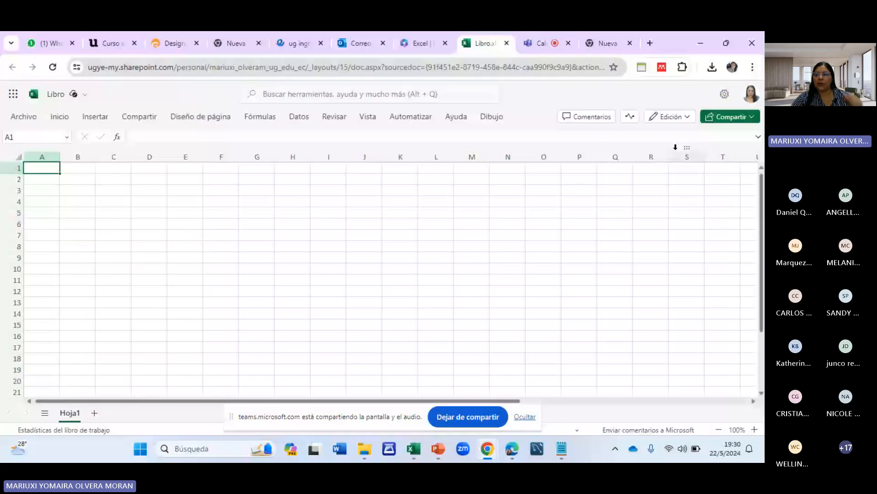
pyautogui.click(545, 50)
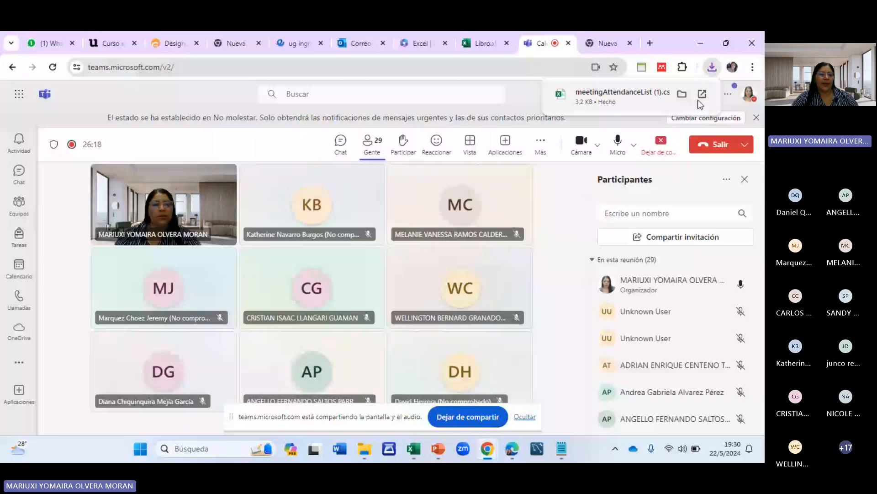
# Open the downloaded meetingAttendanceList (1) file and fit the Nombre completo column to its longest entry.
pyautogui.click(699, 99)
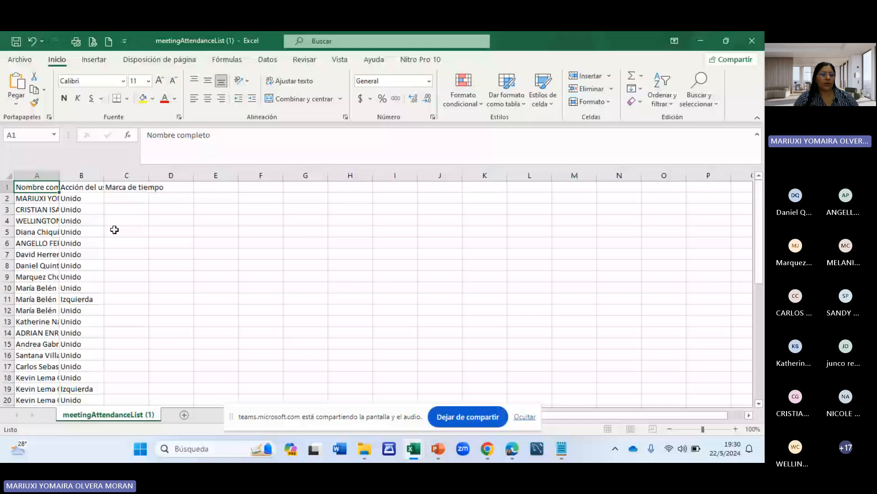
pyautogui.doubleClick(59, 176)
pyautogui.click(87, 199)
pyautogui.click(87, 211)
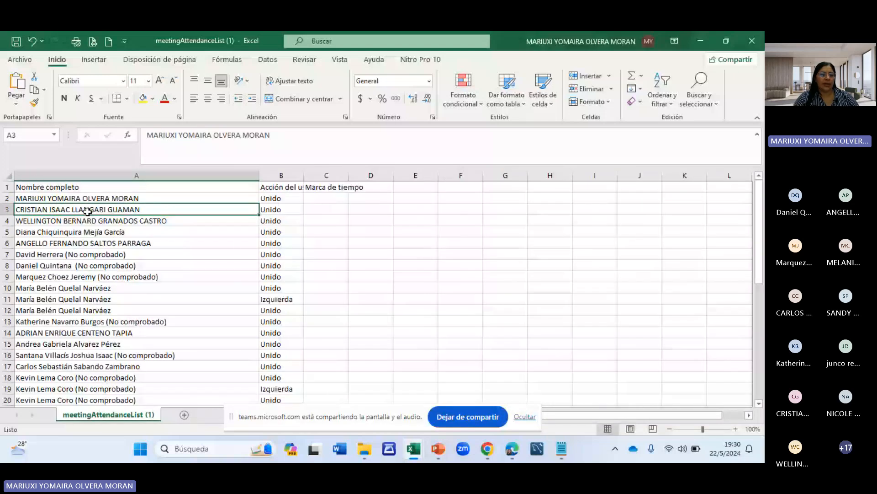
# Read through the Nombre completo column of the attendance list down to row 41 and return to the upper rows.
pyautogui.press('Down')
pyautogui.press('Down')
pyautogui.press('Down')
pyautogui.press('Down')
pyautogui.press('Down')
pyautogui.press('Down')
pyautogui.press('Down')
pyautogui.press('Down')
pyautogui.press('Down')
pyautogui.press('Down')
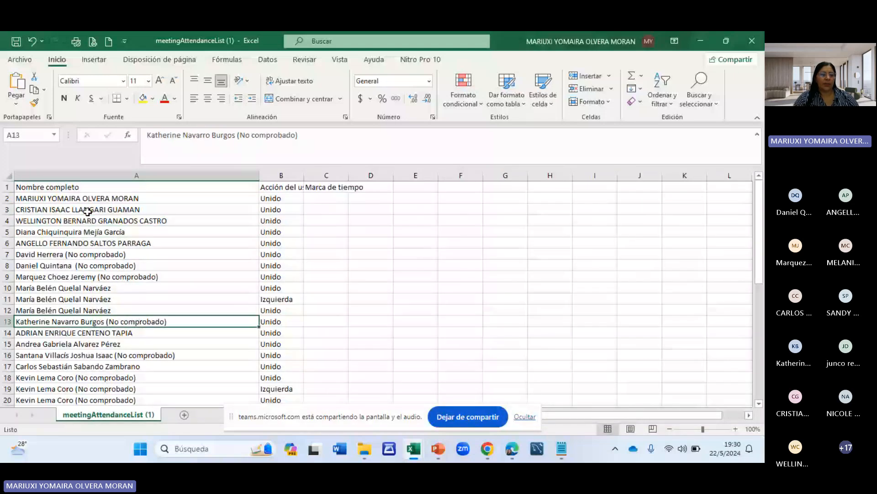
pyautogui.press('Down')
pyautogui.press('Down')
pyautogui.press('Down')
pyautogui.press('Down')
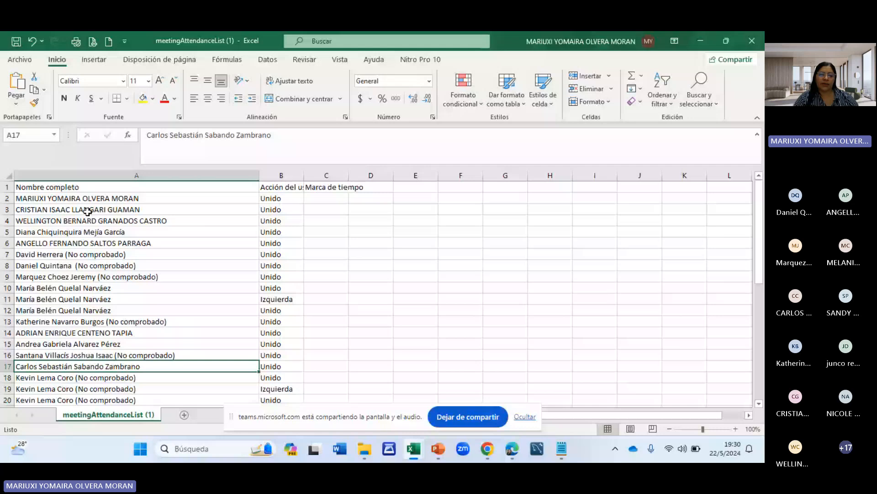
pyautogui.press('Down')
pyautogui.press('Down')
pyautogui.press('Down')
pyautogui.press('Down')
pyautogui.press('Down')
pyautogui.press('Down')
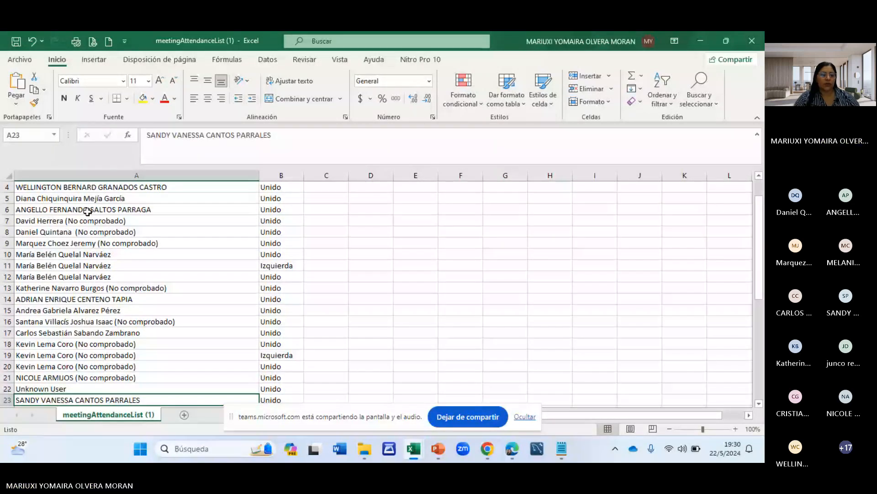
pyautogui.press('Down')
pyautogui.press('Down')
pyautogui.press('Down')
pyautogui.press('Up')
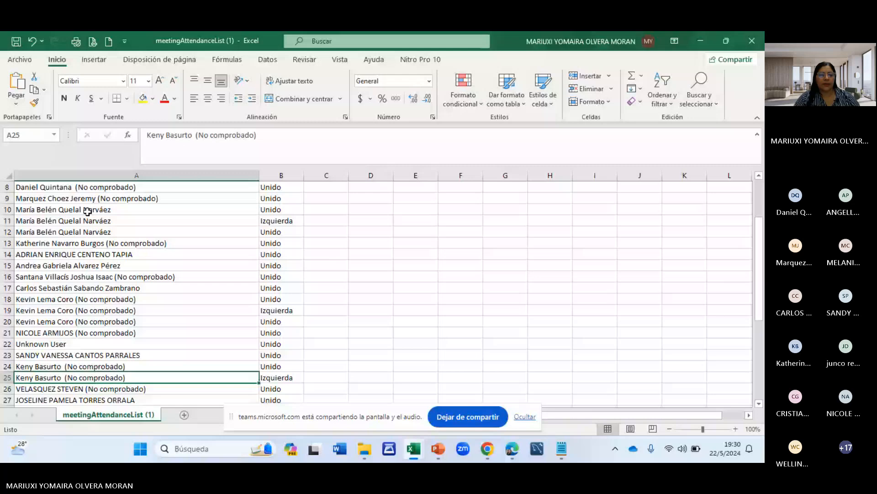
pyautogui.press('Down')
pyautogui.press('Down')
pyautogui.press('Down')
pyautogui.press('Down')
pyautogui.press('Down')
pyautogui.press('Down')
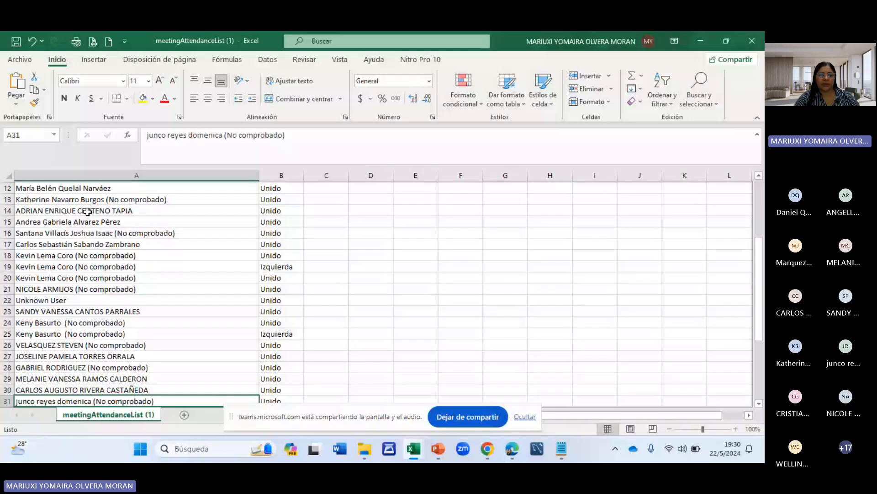
pyautogui.press('Down')
pyautogui.press('Down')
pyautogui.press('Down')
pyautogui.press('Down')
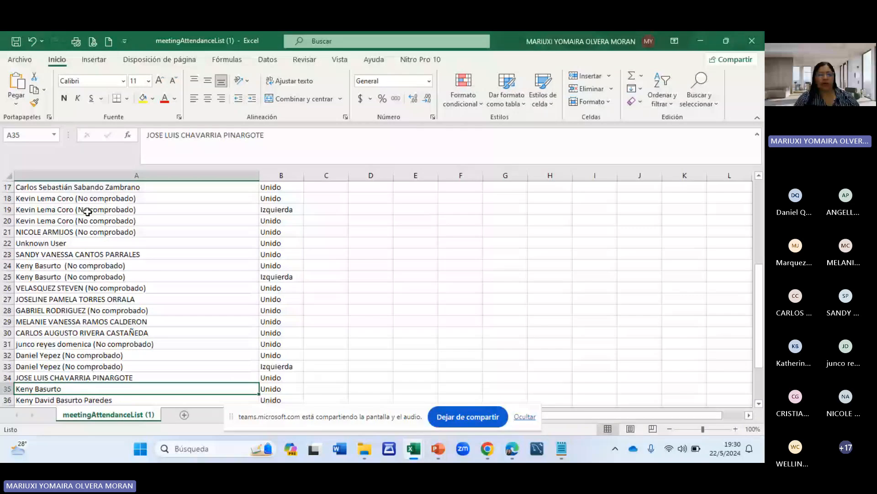
pyautogui.press('Down')
pyautogui.press('Down')
pyautogui.press('Down')
pyautogui.press('Down')
pyautogui.press('Down')
pyautogui.press('Down')
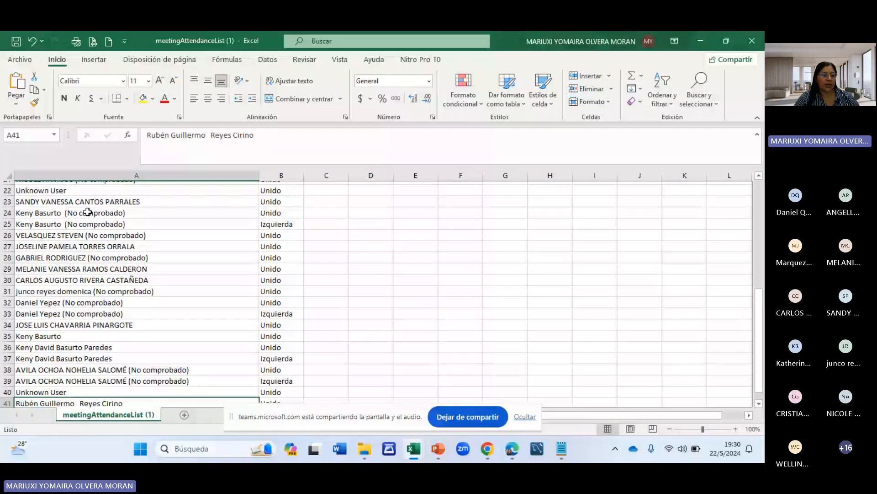
pyautogui.hotkey('ctrl', 'Up')
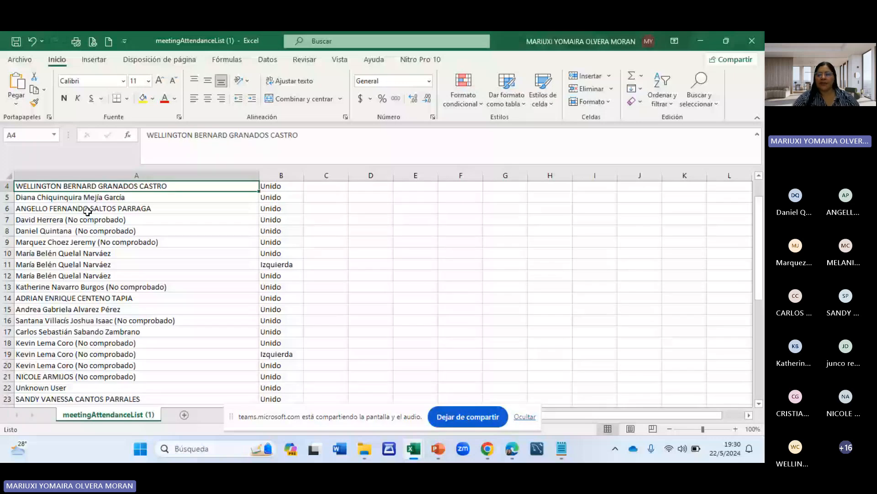
pyautogui.scroll(1, 87, 212)
pyautogui.click(87, 321)
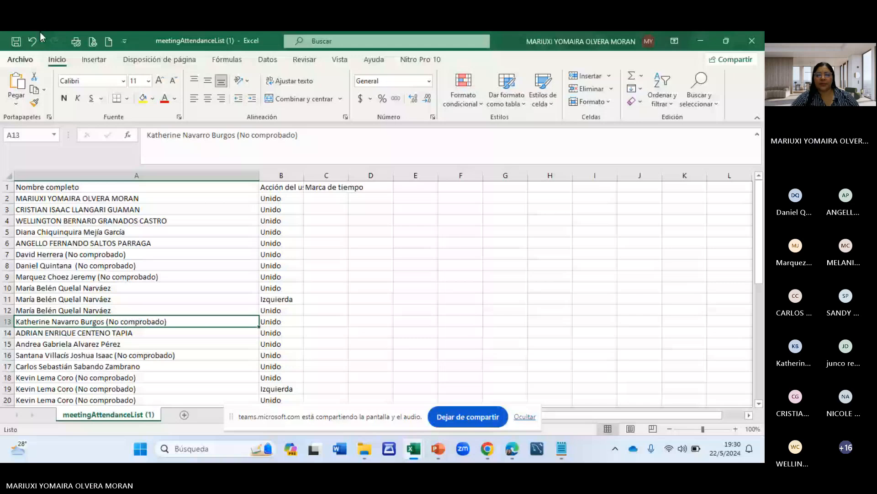
# Switch to the Act. Clase #4 funciones texto workbook and point out its title and the MAYUSC syntax in B6.
pyautogui.moveTo(410, 437)
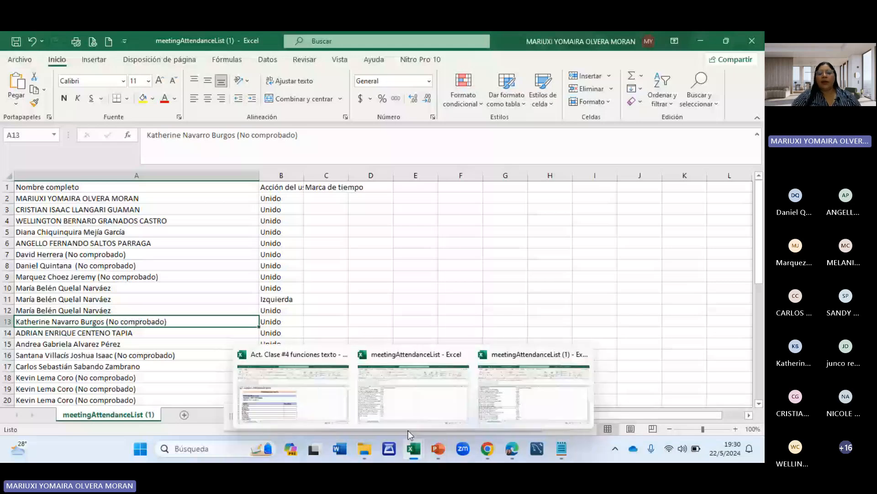
pyautogui.click(333, 405)
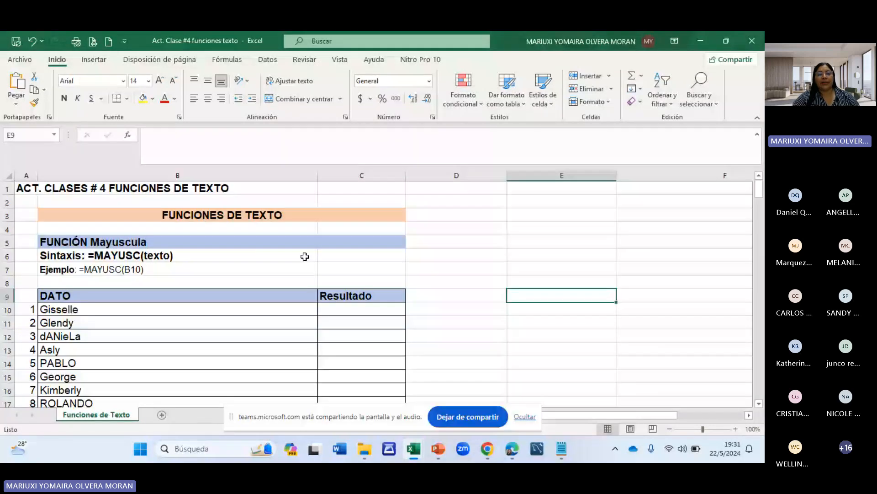
pyautogui.click(92, 188)
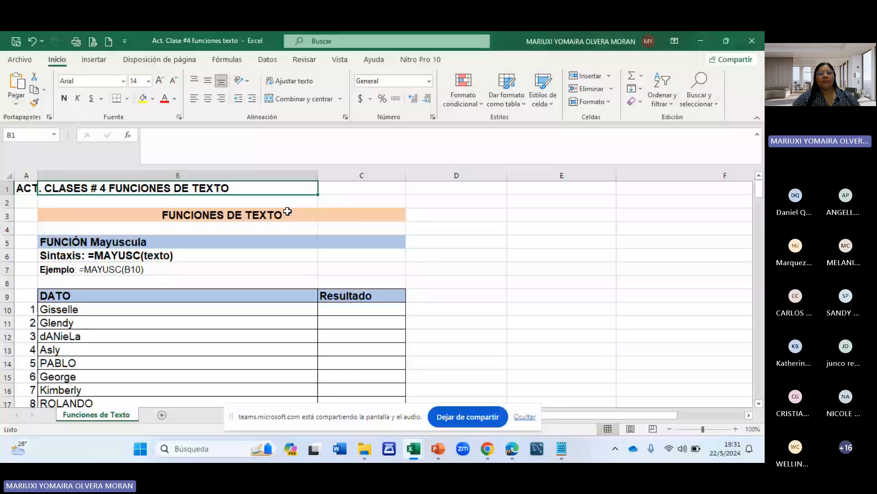
pyautogui.click(97, 255)
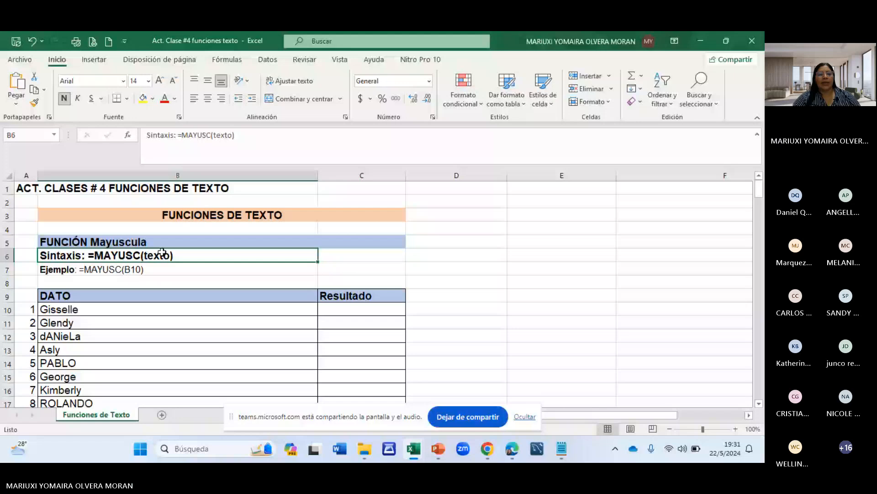
# In the DATO list of the FUNCIÓN Mayuscula table, change the initial of the sixth name, in B15, to a lowercase g.
pyautogui.scroll(-2, 162, 253)
pyautogui.click(89, 231)
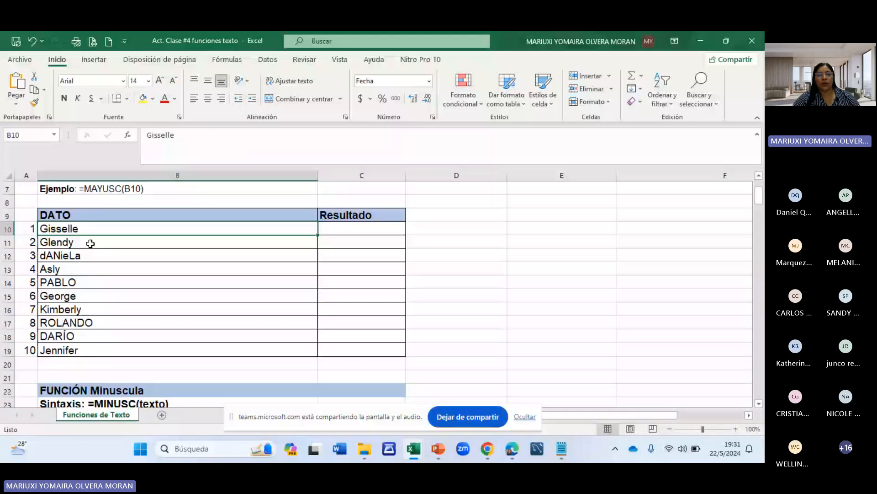
pyautogui.click(90, 244)
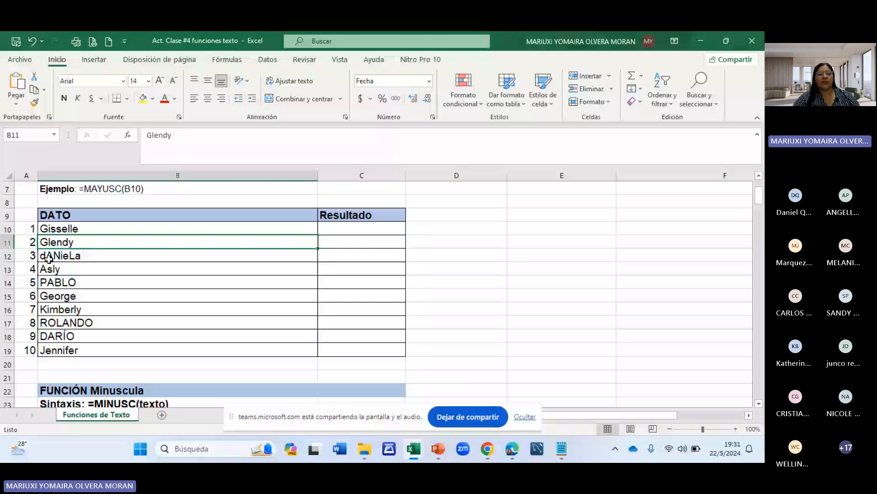
pyautogui.click(58, 282)
pyautogui.click(58, 299)
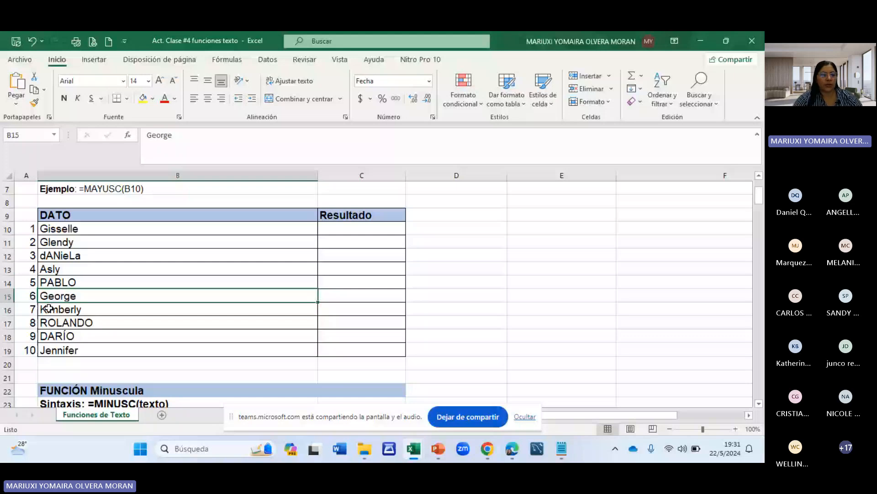
pyautogui.doubleClick(49, 296)
pyautogui.press('BackSpace')
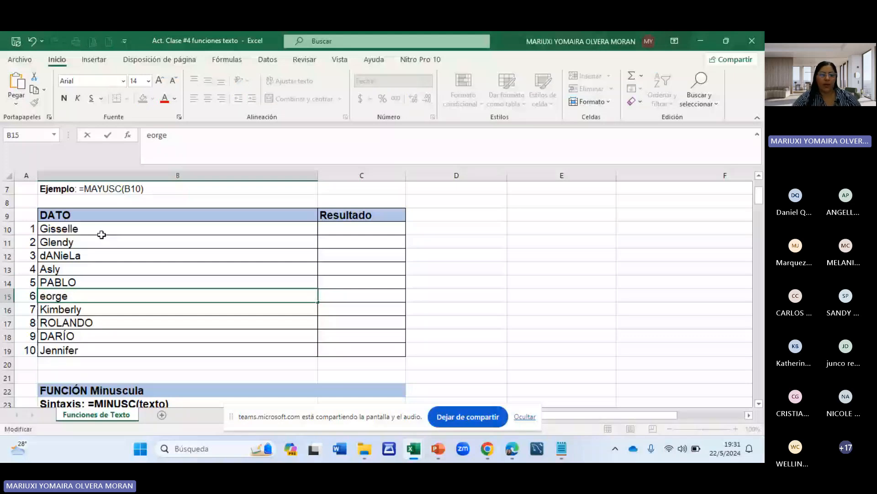
pyautogui.write('g')
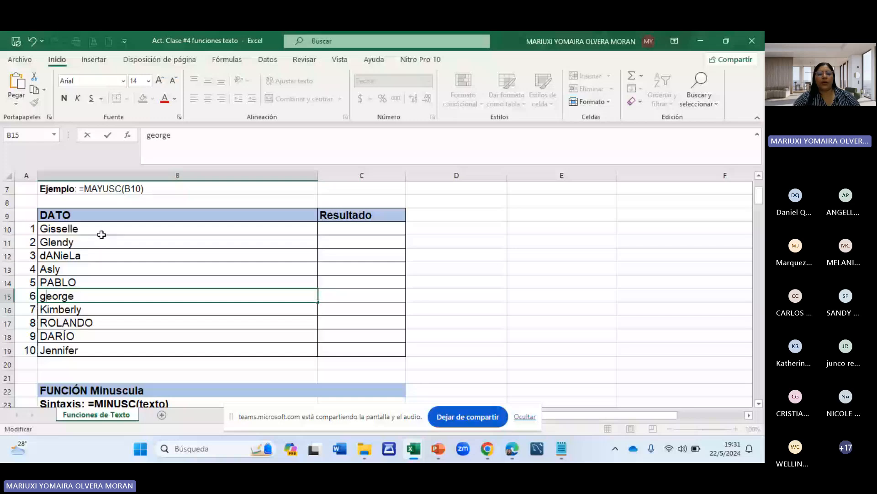
pyautogui.press('Return')
pyautogui.scroll(1, 270, 299)
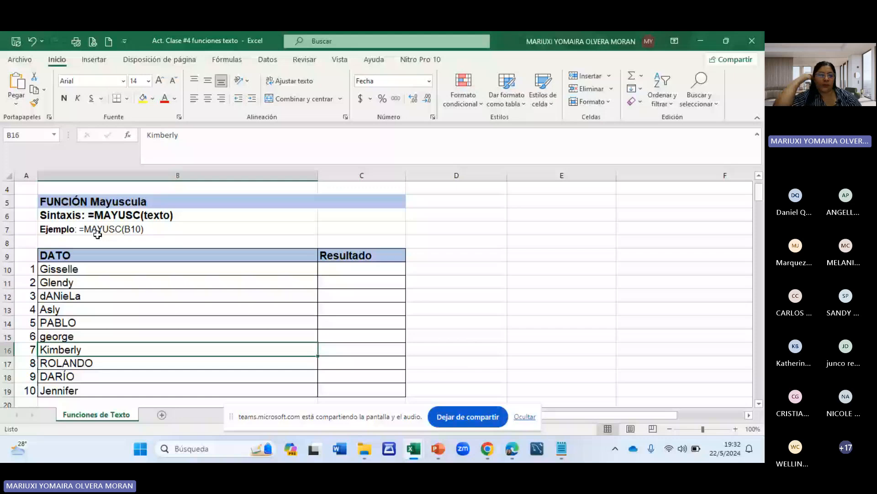
# Enter =MAYUSC(B10) in C10 of the FUNCIÓN Mayuscula table and copy the formula down the Resultado column to C19.
pyautogui.click(347, 269)
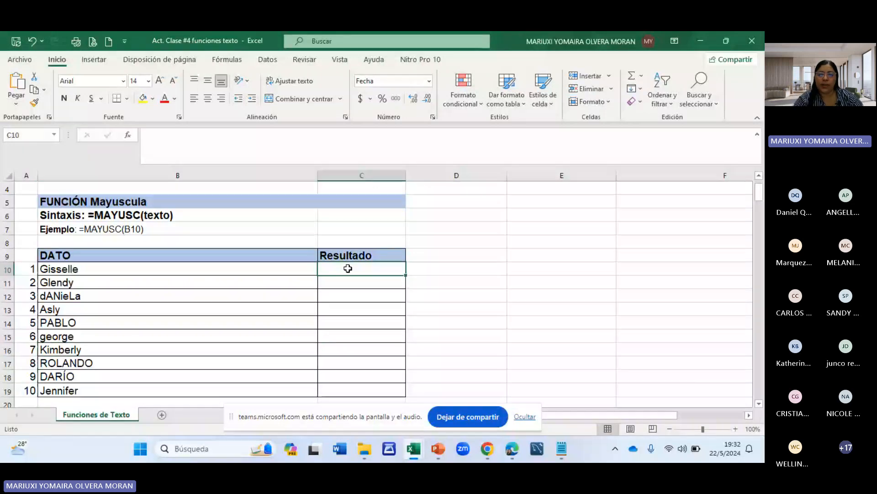
pyautogui.write('=ma')
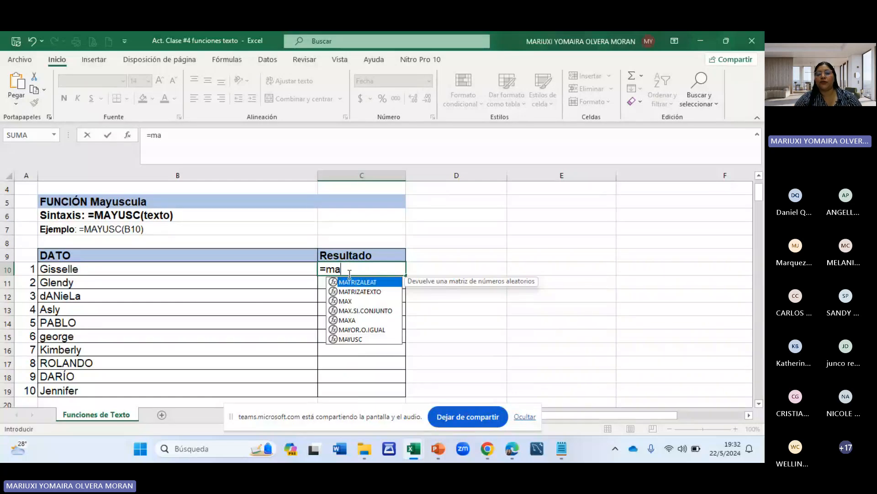
pyautogui.doubleClick(350, 339)
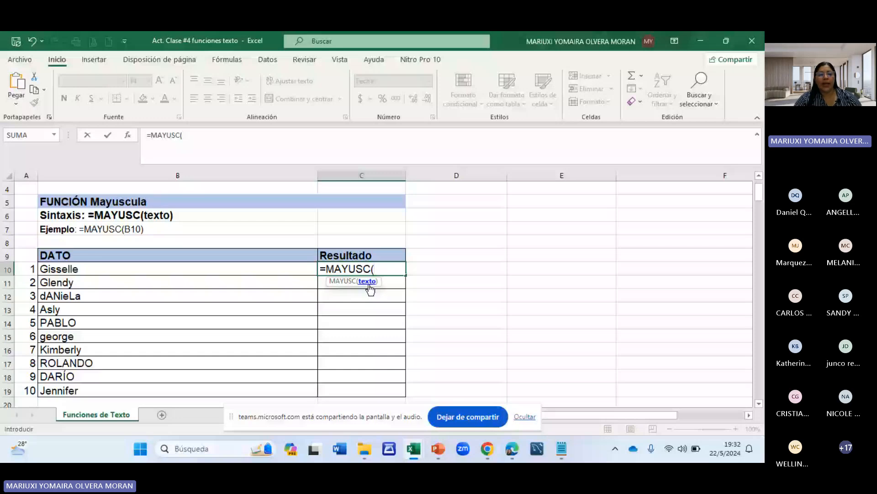
pyautogui.click(73, 269)
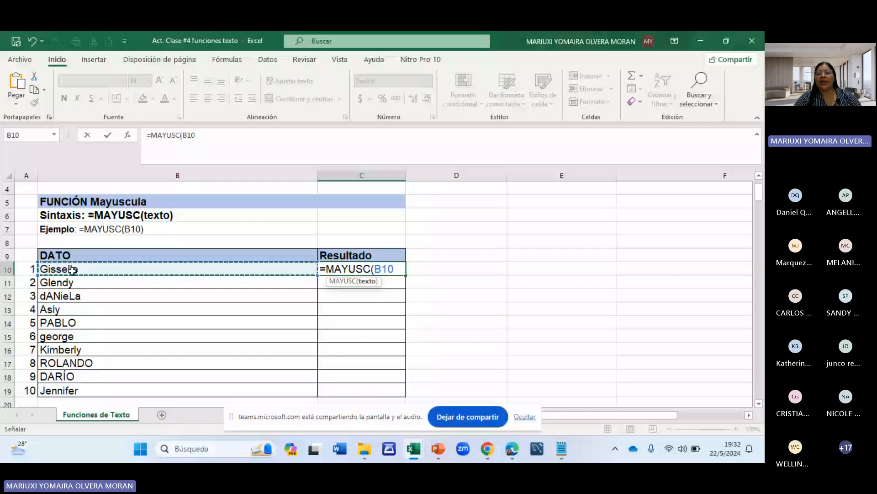
pyautogui.press('Return')
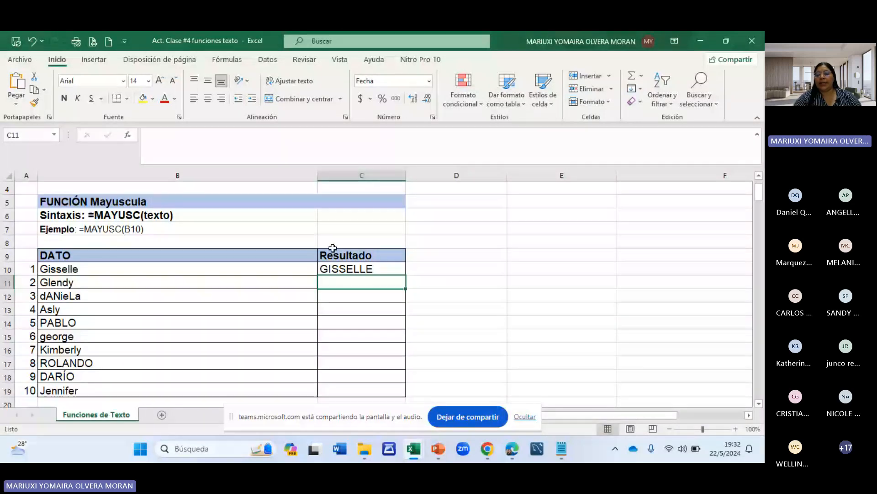
pyautogui.click(385, 269)
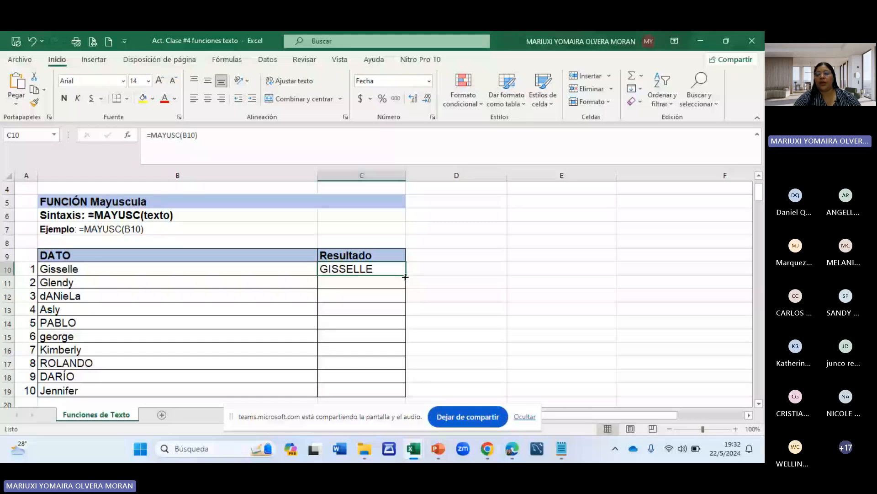
pyautogui.doubleClick(405, 277)
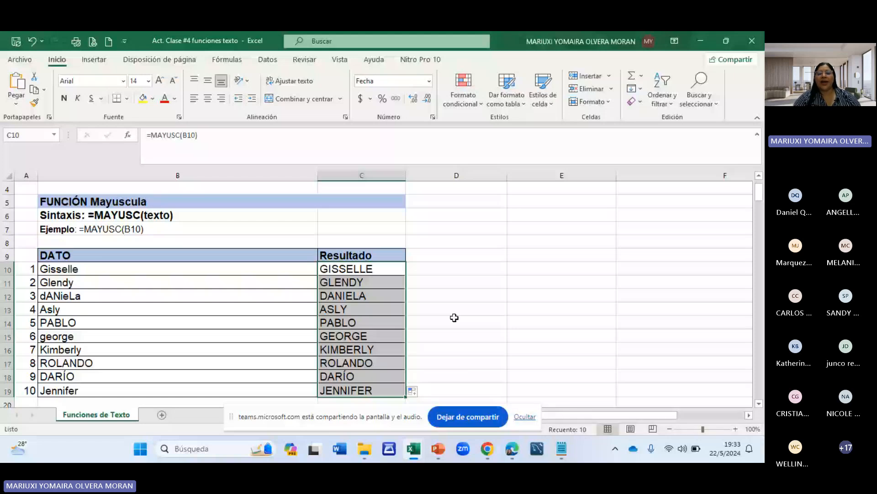
# Check the copied formulas in C11 and C10, and inspect the cell reference inside C10's MAYUSC formula without changing it.
pyautogui.click(378, 280)
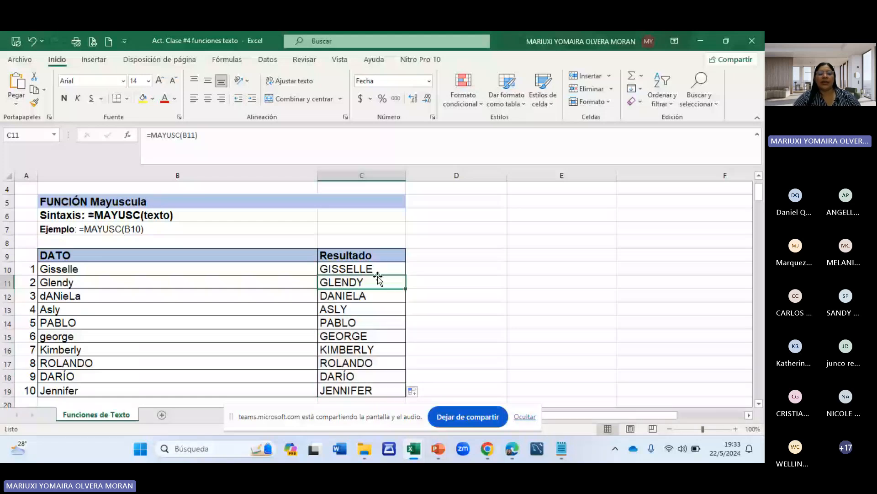
pyautogui.press('Up')
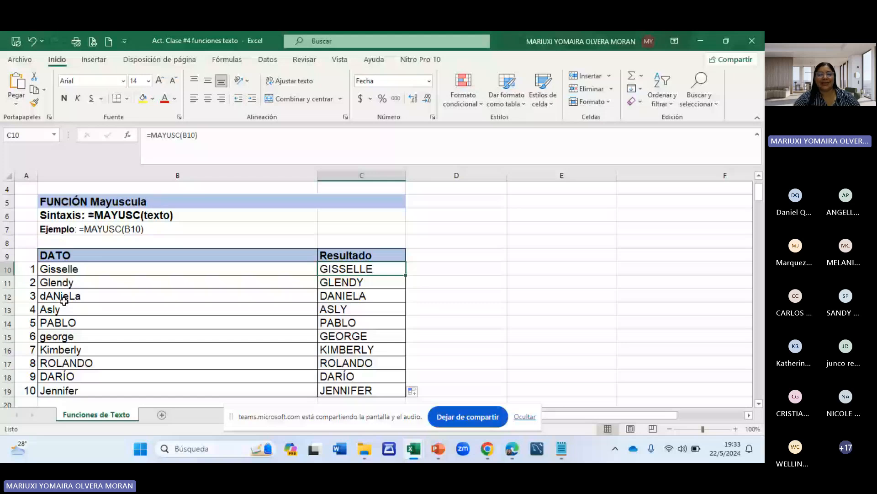
pyautogui.scroll(-1, 142, 234)
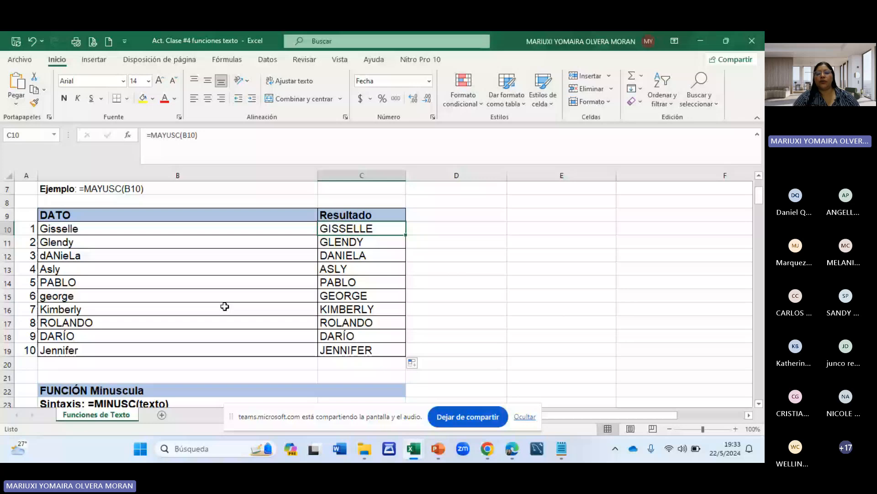
pyautogui.scroll(1, 225, 306)
pyautogui.doubleClick(375, 268)
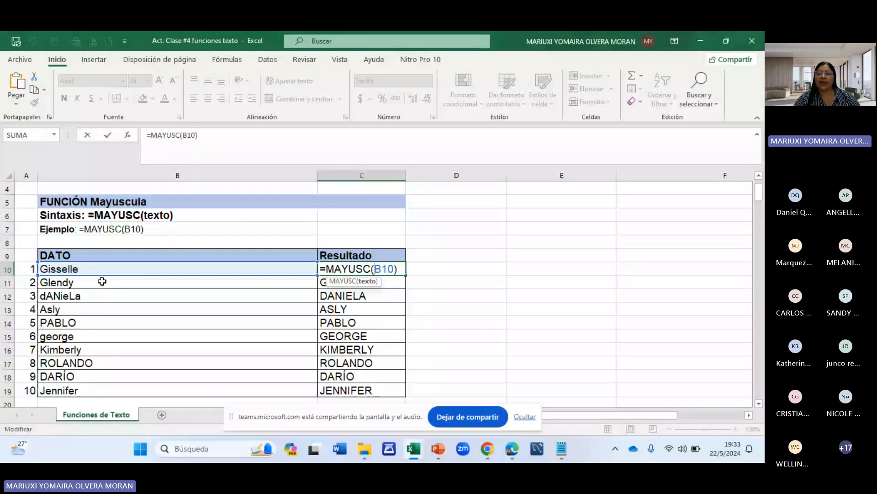
pyautogui.press('Return')
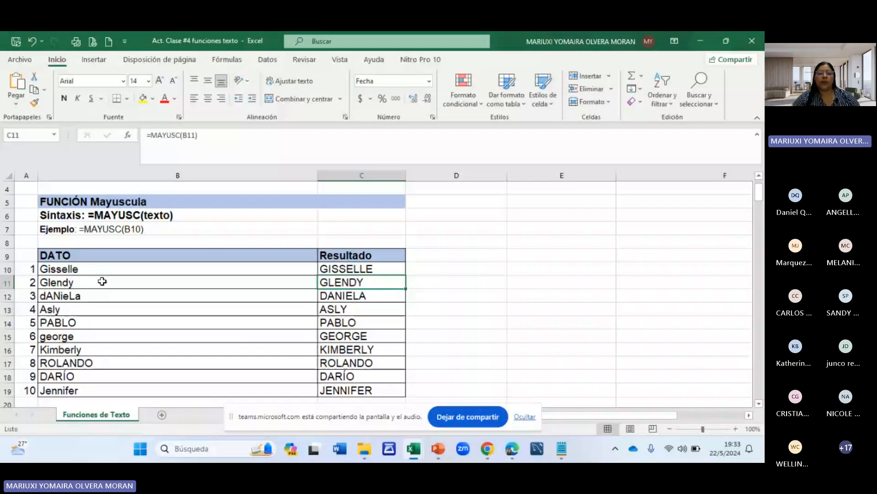
# In the FUNCIÓN Minuscula table, rewrite the fifth name, in B31, with only its initial in uppercase.
pyautogui.scroll(-2, 521, 349)
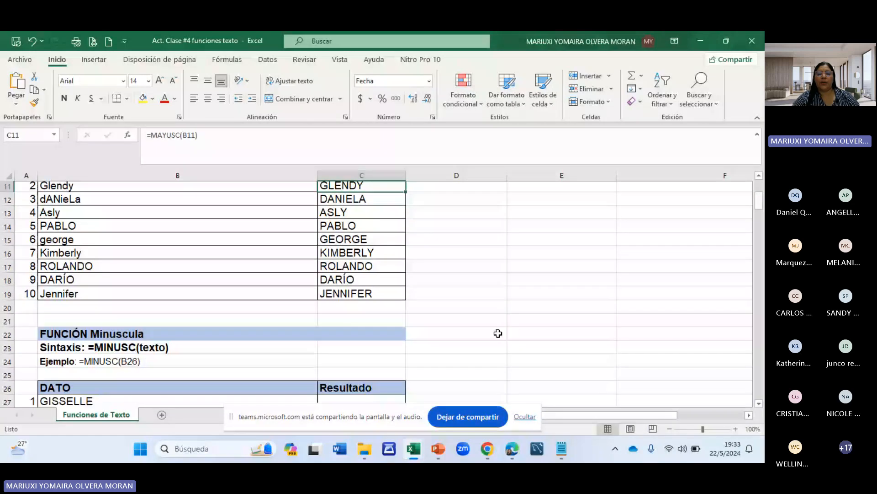
pyautogui.scroll(-4, 498, 332)
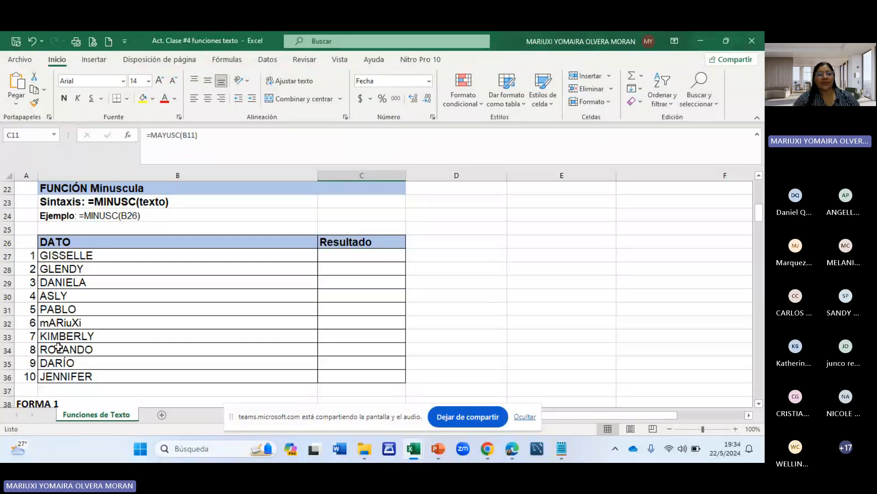
pyautogui.click(71, 321)
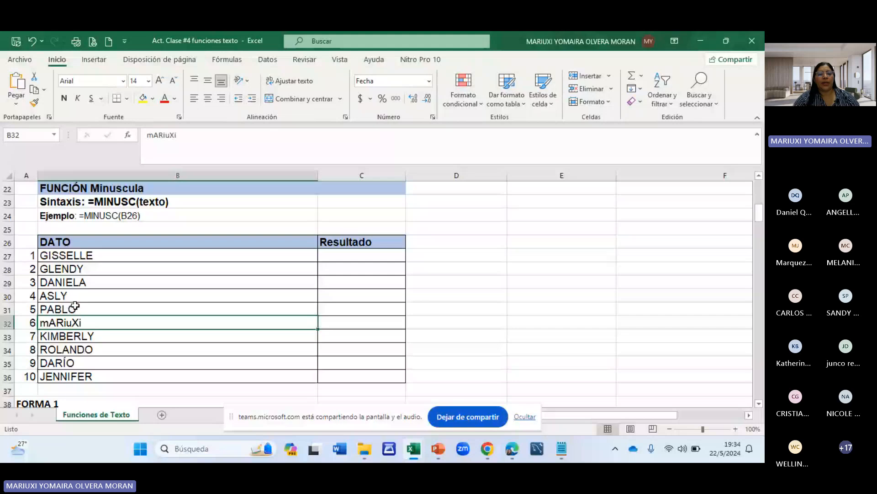
pyautogui.click(51, 306)
pyautogui.doubleClick(47, 307)
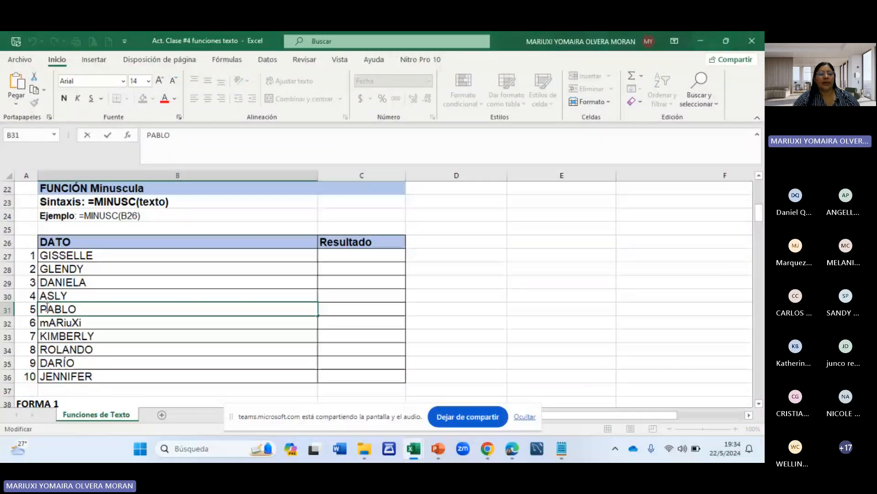
pyautogui.moveTo(47, 307); pyautogui.dragTo(99, 307)
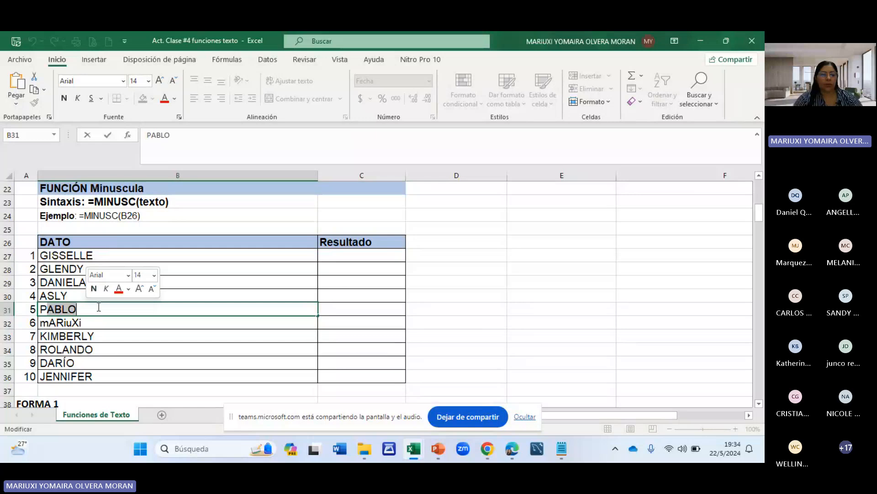
pyautogui.write('abli')
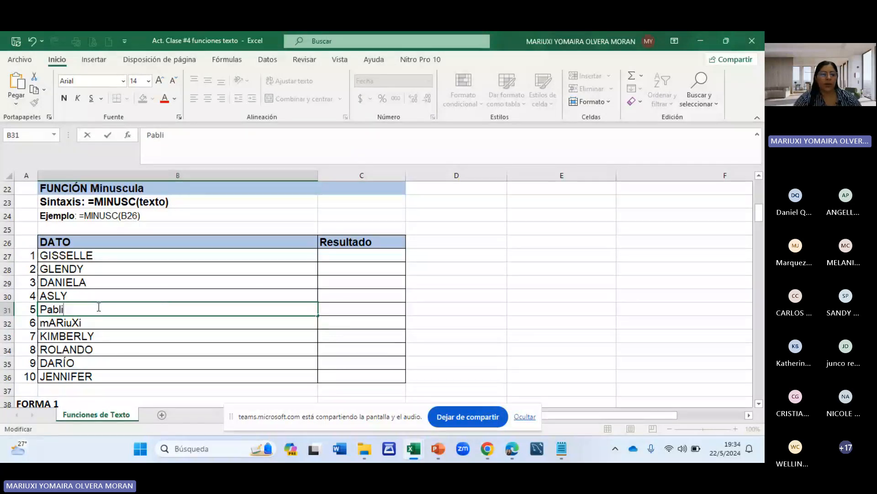
pyautogui.press('BackSpace')
pyautogui.write('o')
pyautogui.press('Return')
# Give the second name of the FUNCIÓN Minuscula table, in B28, mixed case by making its third and last letters lowercase.
pyautogui.scroll(1, 96, 297)
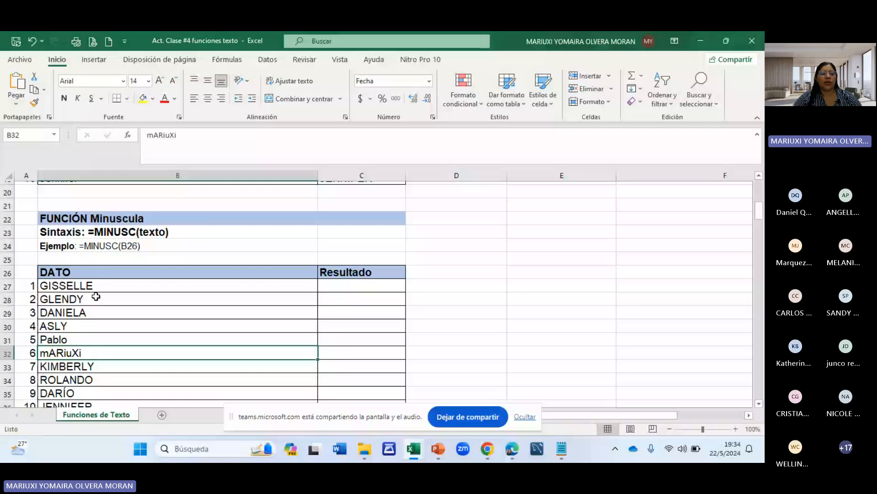
pyautogui.scroll(-1, 96, 298)
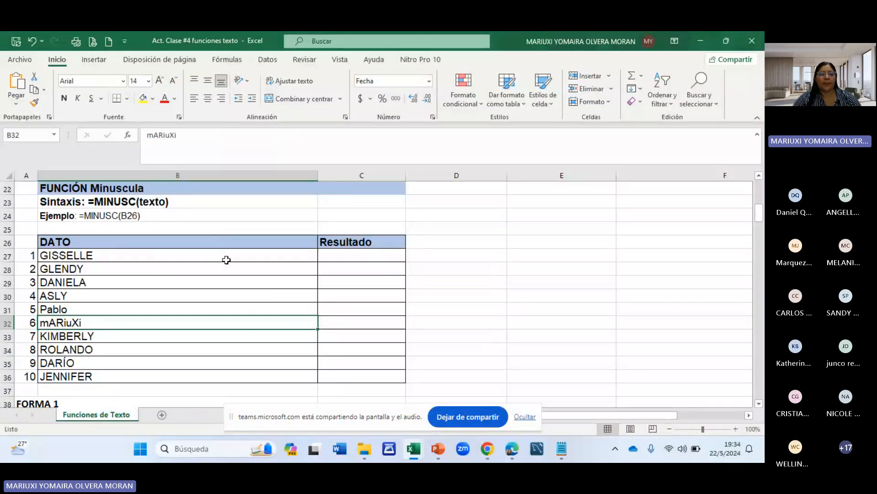
pyautogui.click(54, 266)
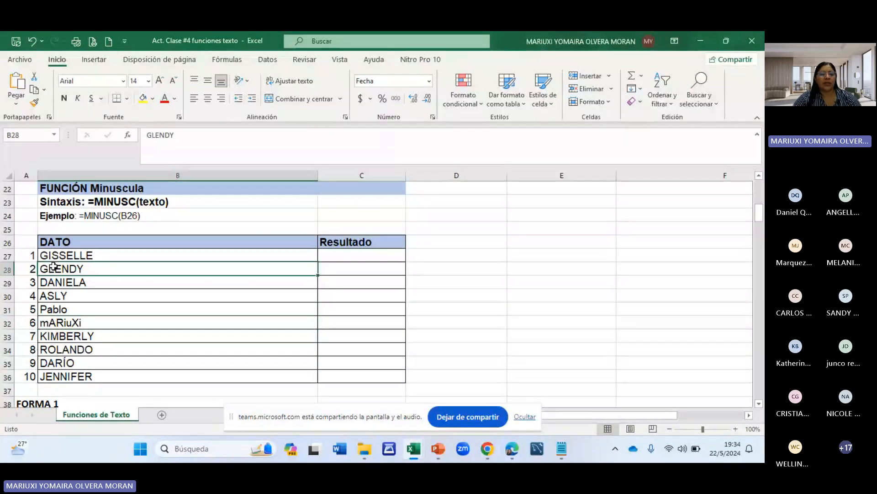
pyautogui.doubleClick(54, 267)
pyautogui.press('BackSpace')
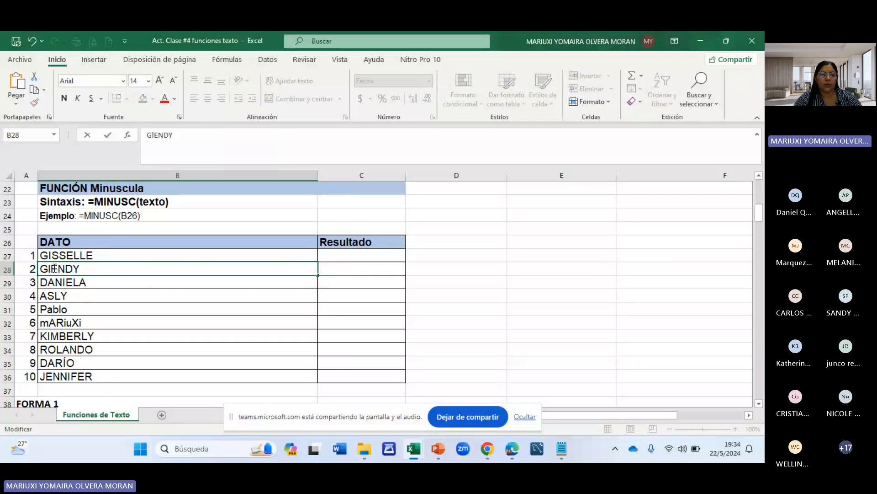
pyautogui.write('L')
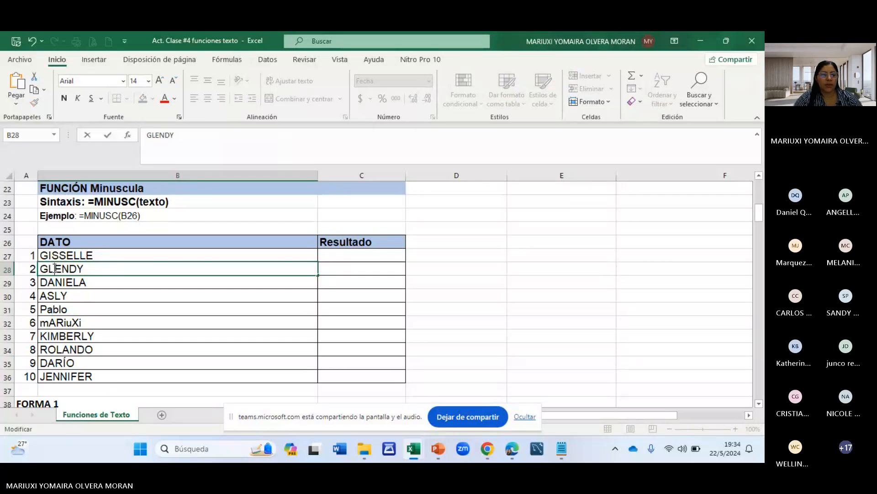
pyautogui.press('Delete')
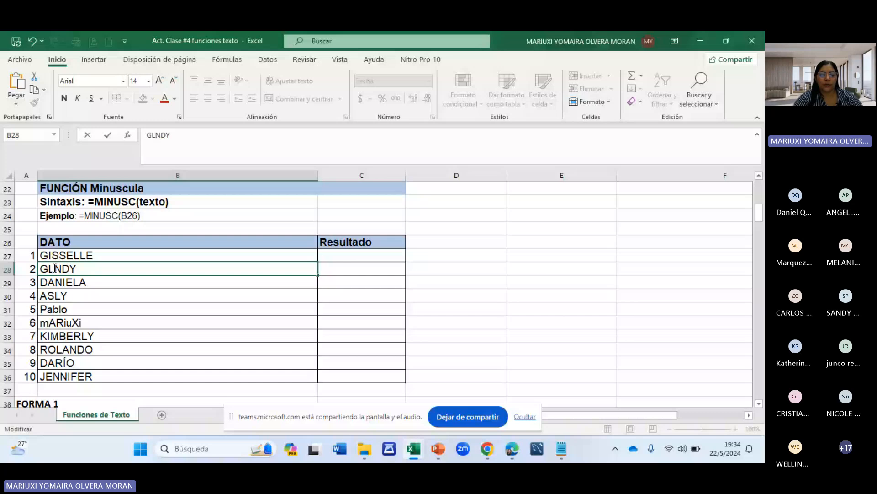
pyautogui.write('eND')
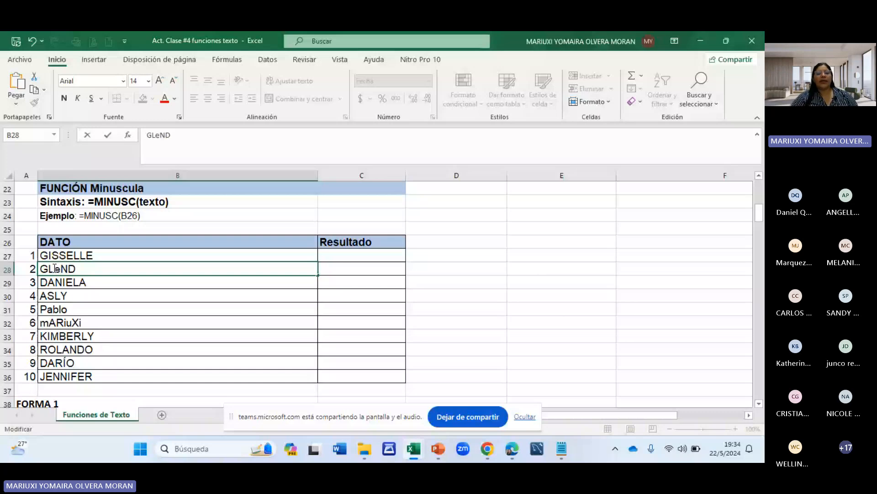
pyautogui.write('y')
pyautogui.press('Return')
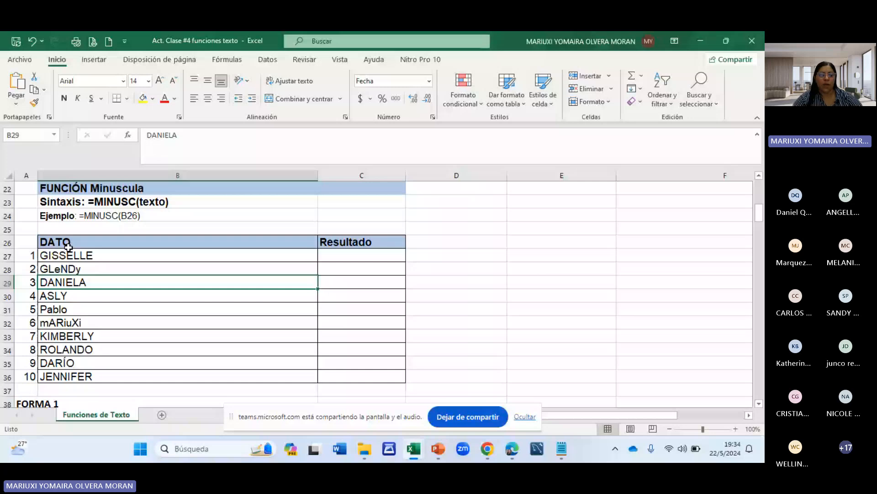
# Enter =MINUSC(B27) in C27 and copy the formula down the Resultado column to C36.
pyautogui.click(355, 254)
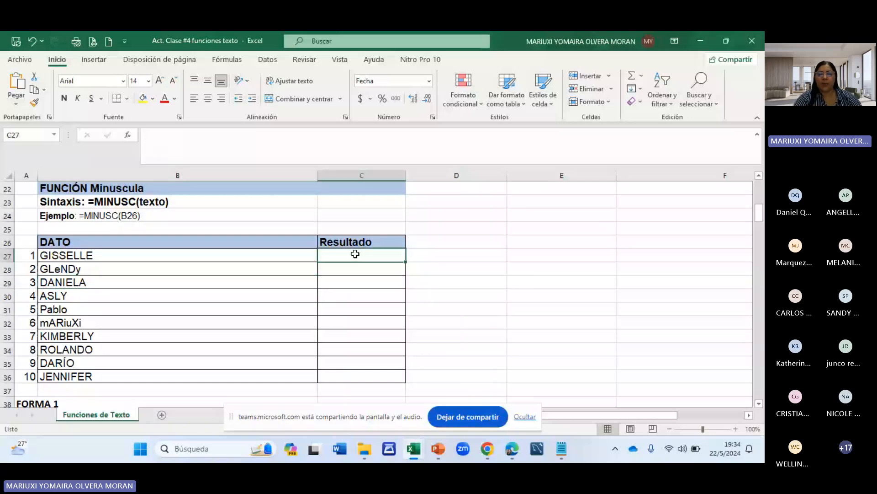
pyautogui.write('=m')
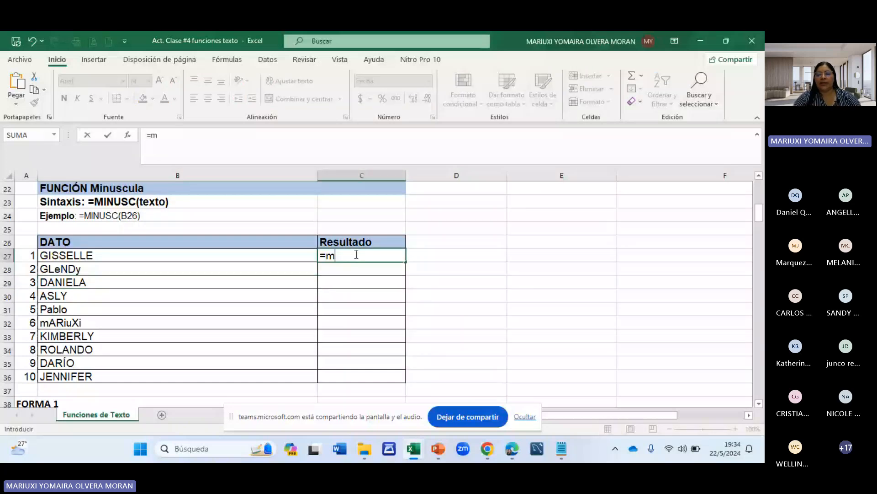
pyautogui.write('i')
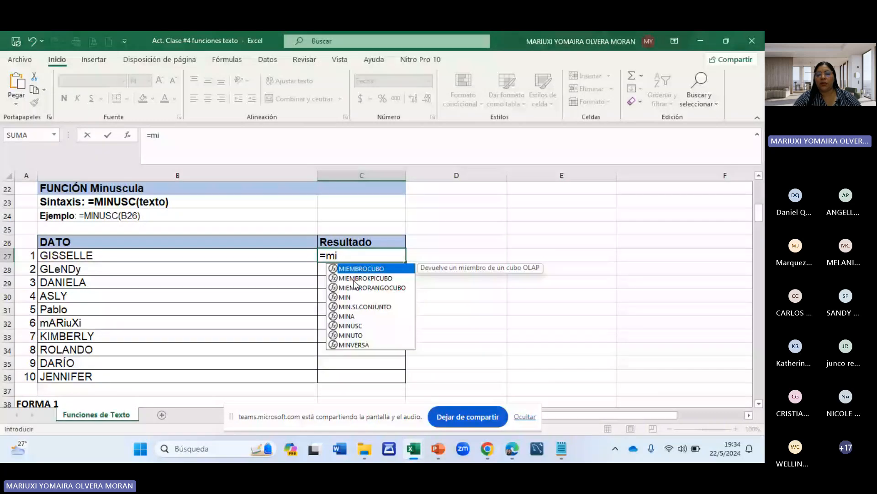
pyautogui.doubleClick(354, 326)
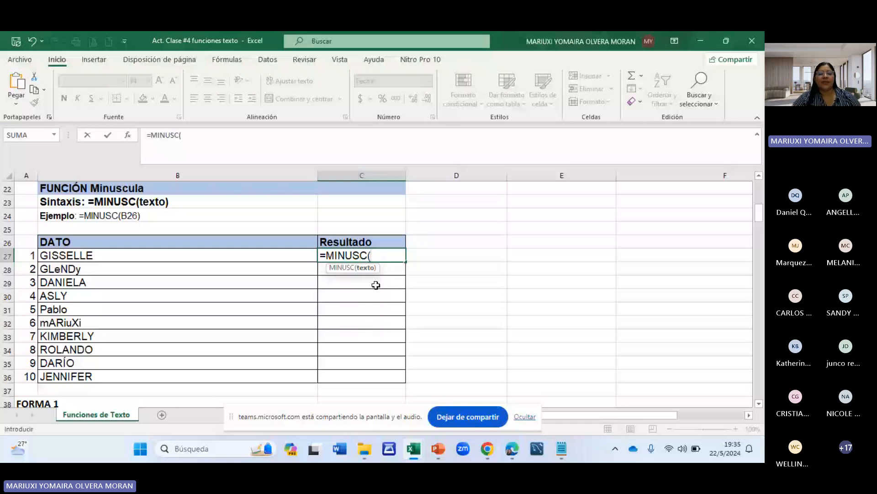
pyautogui.click(54, 256)
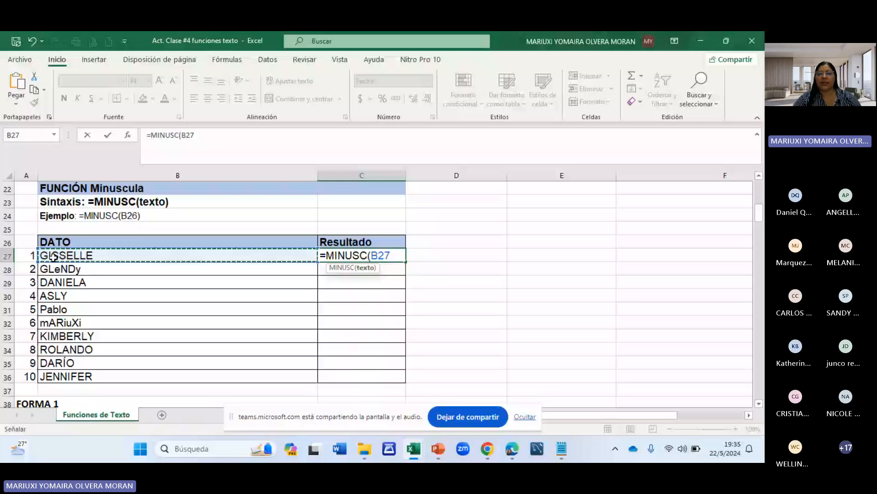
pyautogui.press('Return')
pyautogui.click(365, 259)
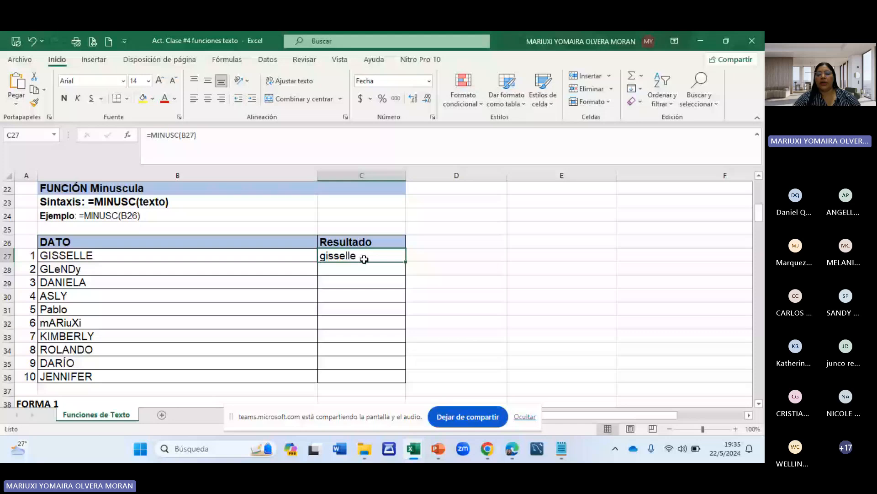
pyautogui.doubleClick(406, 262)
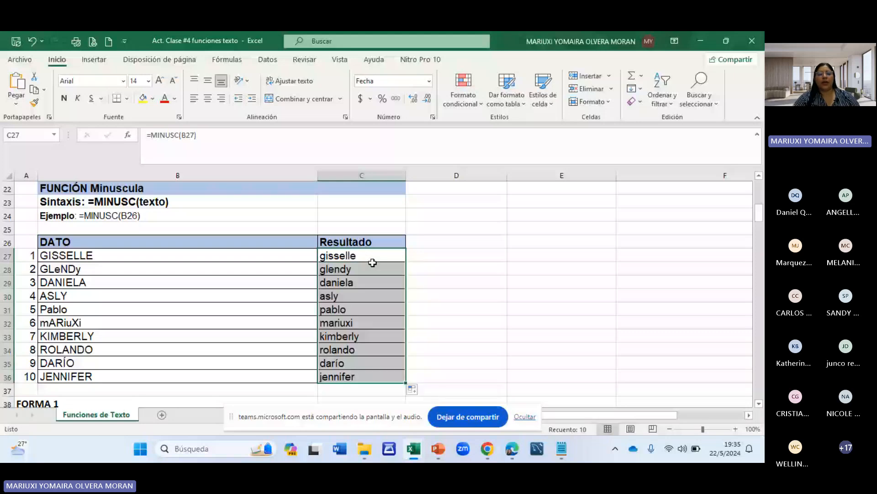
# Return to the FUNCIÓN Mayuscula section and point out its syntax line in B6.
pyautogui.click(409, 336)
pyautogui.scroll(7, 409, 336)
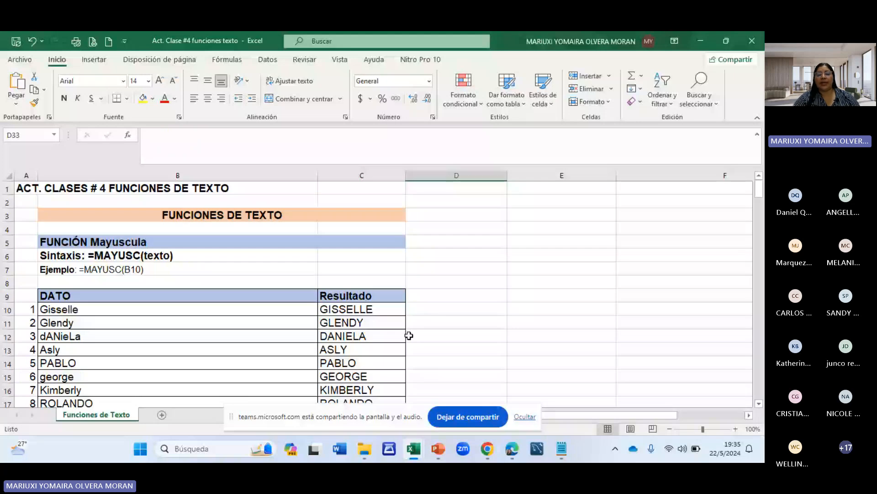
pyautogui.scroll(-1, 216, 219)
pyautogui.click(217, 219)
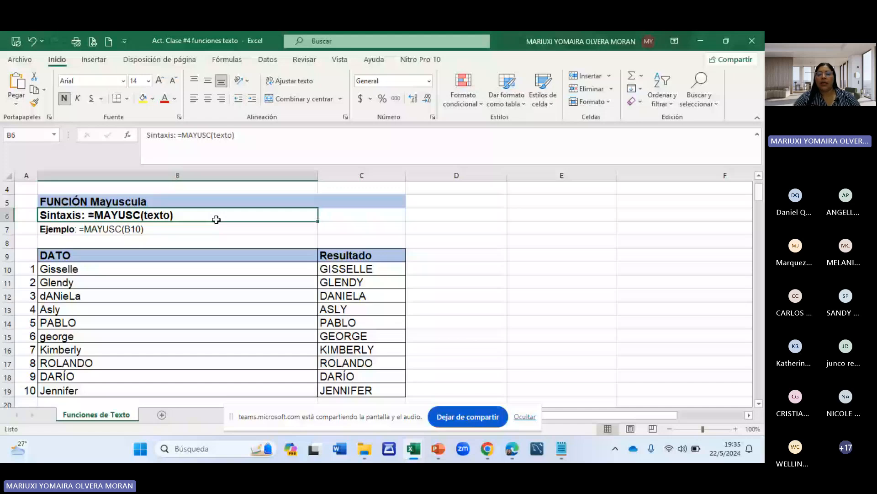
# In the FUNCIÓN CONCATENAR table, change the header in D43 to APELLIDO PATERNO.
pyautogui.scroll(-10, 383, 259)
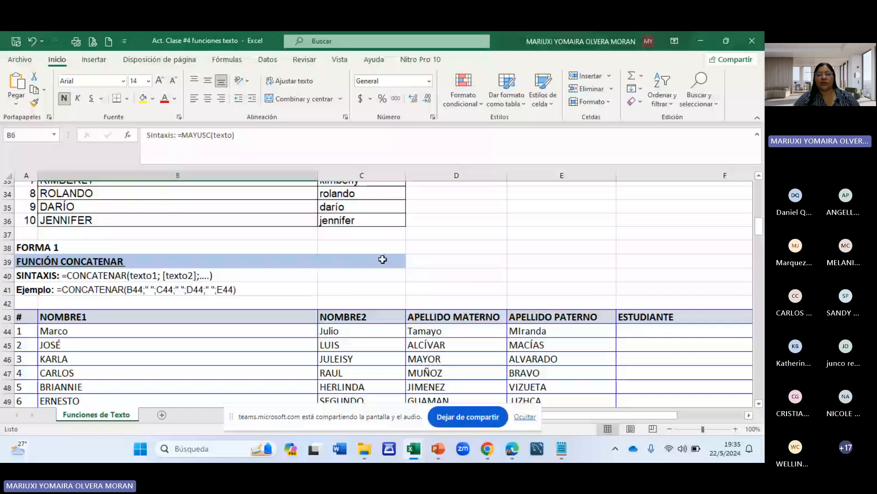
pyautogui.scroll(2, 384, 269)
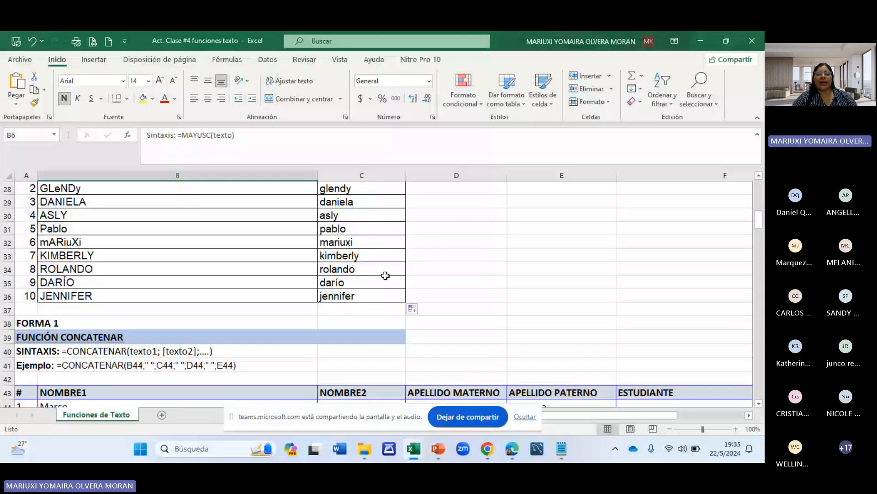
pyautogui.scroll(-2, 386, 275)
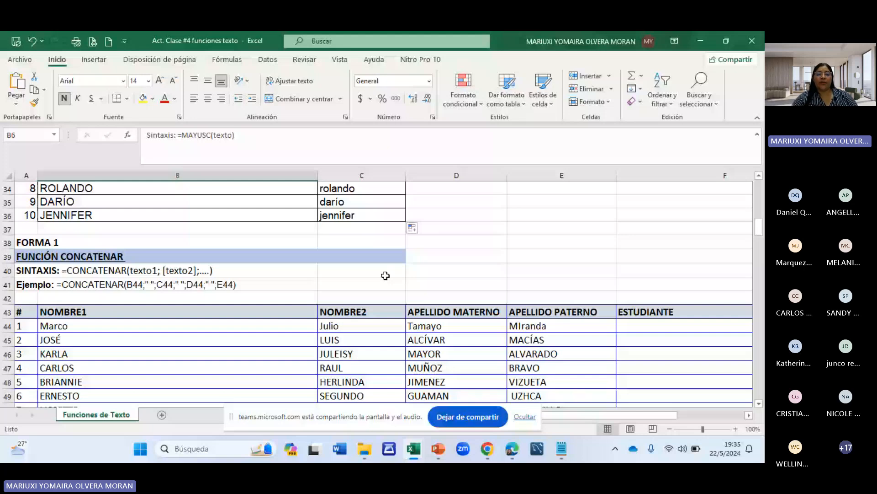
pyautogui.scroll(-1, 386, 275)
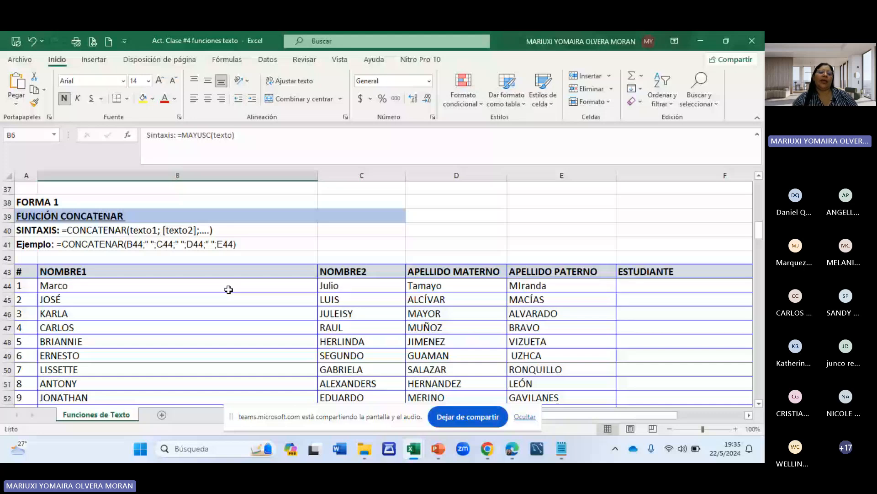
pyautogui.click(230, 275)
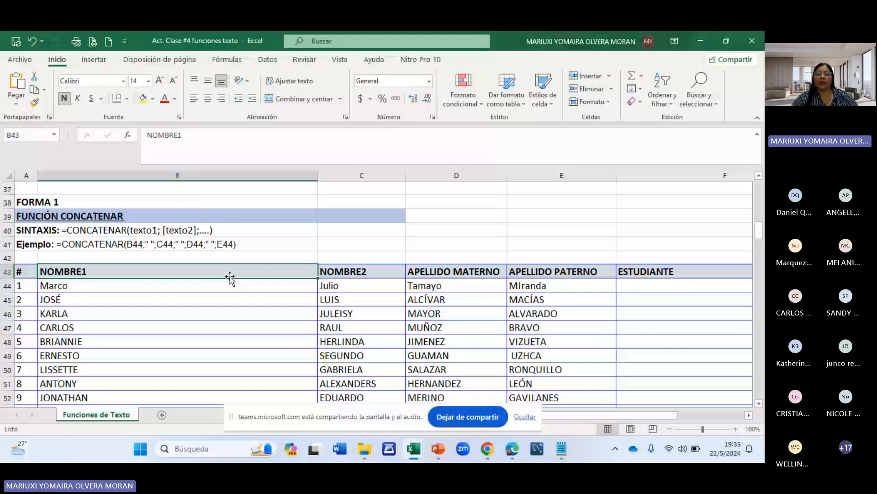
pyautogui.scroll(-1, 230, 278)
pyautogui.doubleClick(457, 230)
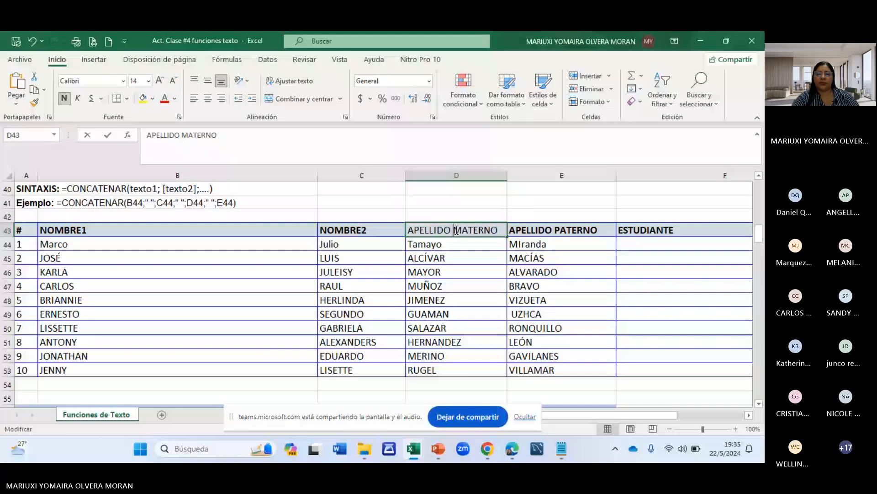
pyautogui.moveTo(456, 230); pyautogui.dragTo(514, 231)
pyautogui.write('PTE')
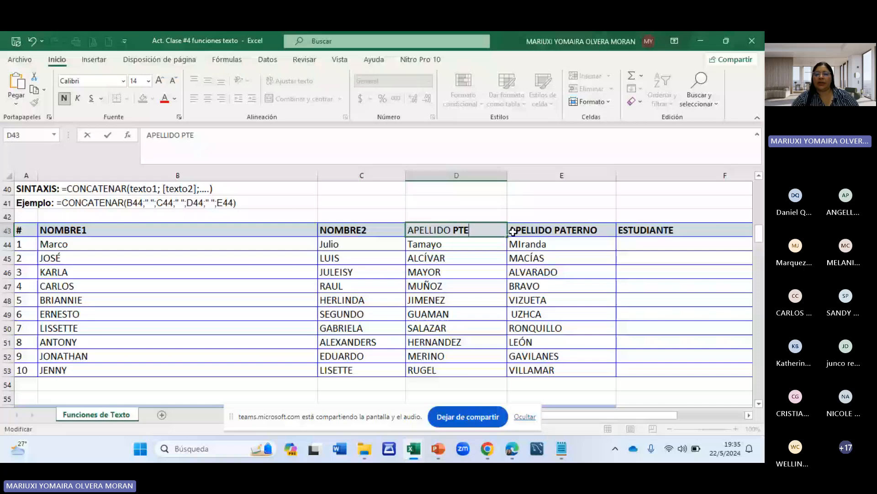
pyautogui.press('Return')
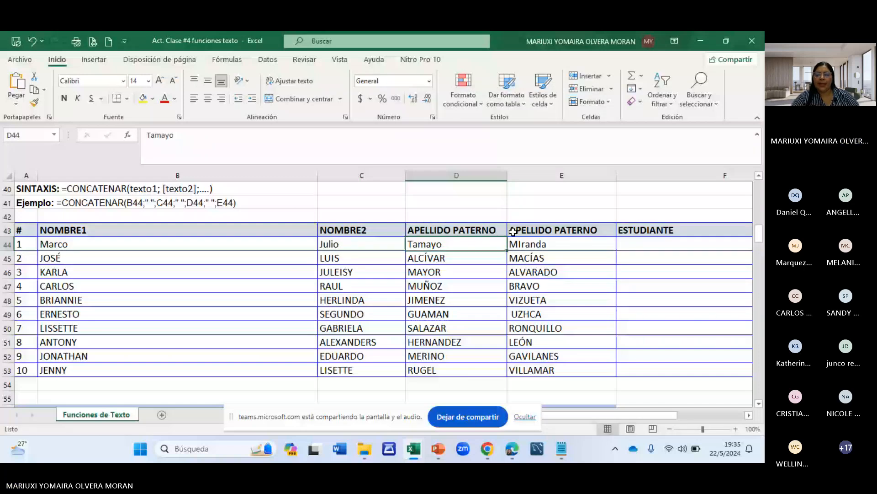
# Change the header in E43 to APELLIDO MATERNO.
pyautogui.doubleClick(565, 230)
pyautogui.moveTo(565, 230); pyautogui.dragTo(618, 231)
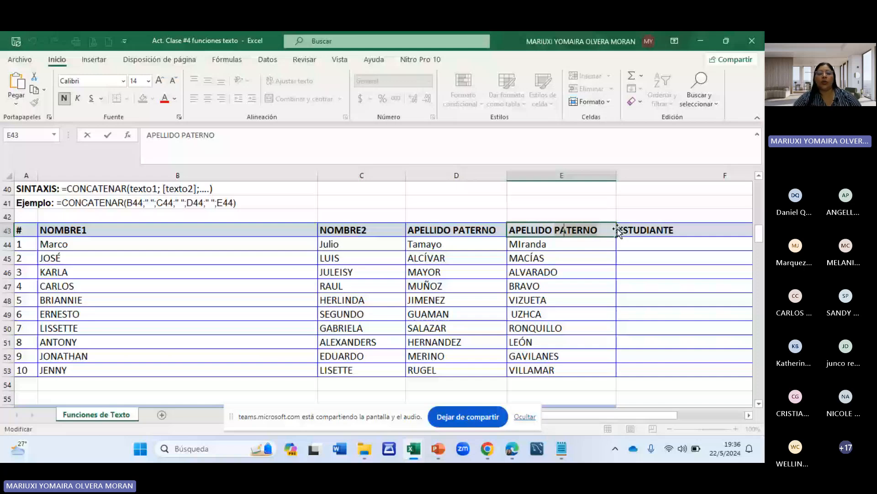
pyautogui.write('MATERNO')
pyautogui.press('Return')
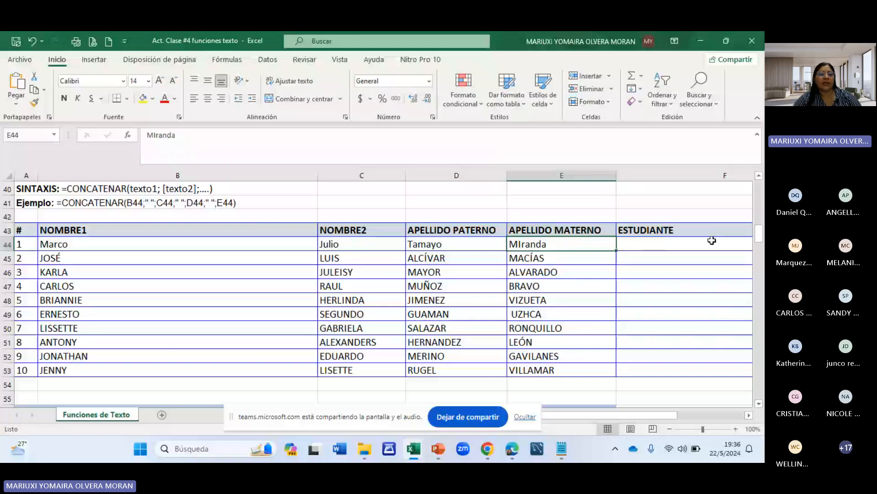
# Manually enter the first student's NOMBRE1 and NOMBRE2 values, separated by a space, in the ESTUDIANTE cell F44.
pyautogui.click(134, 370)
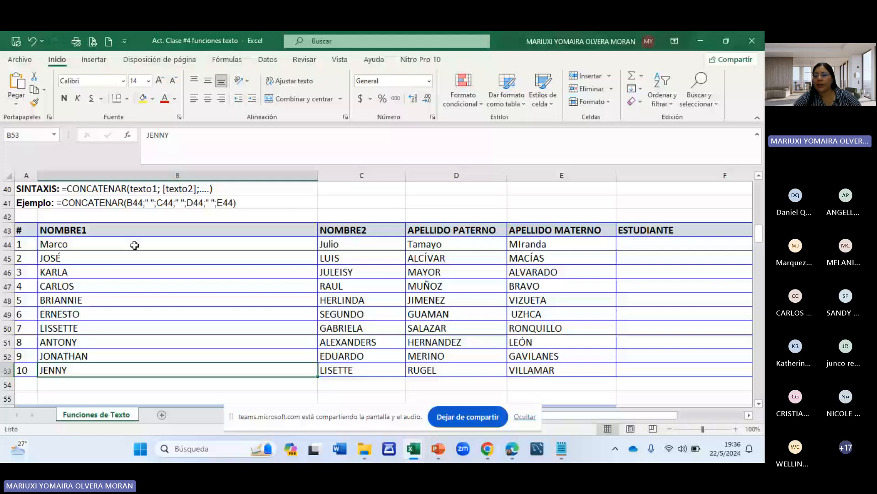
pyautogui.doubleClick(134, 245)
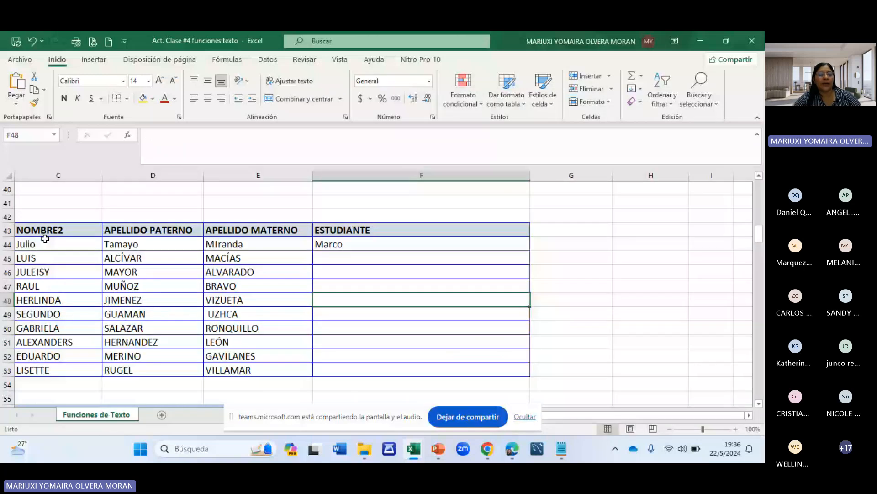
pyautogui.doubleClick(42, 245)
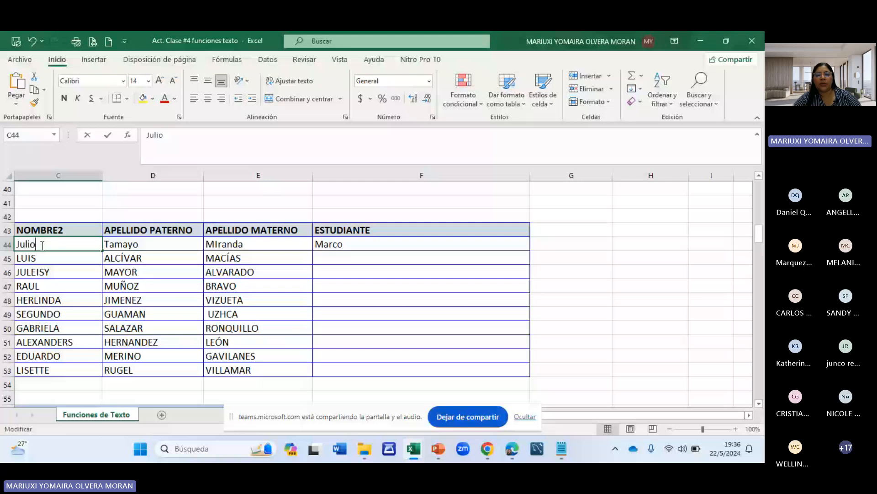
pyautogui.doubleClick(364, 245)
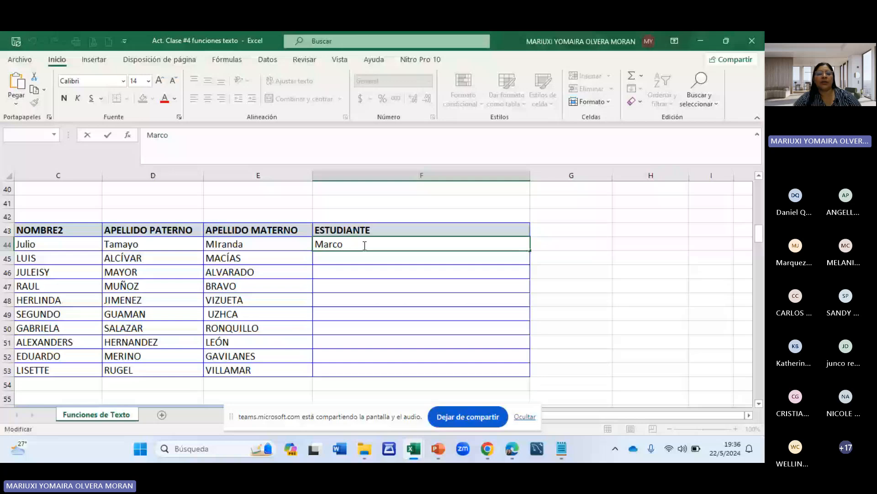
pyautogui.write('Julio')
pyautogui.click(359, 300)
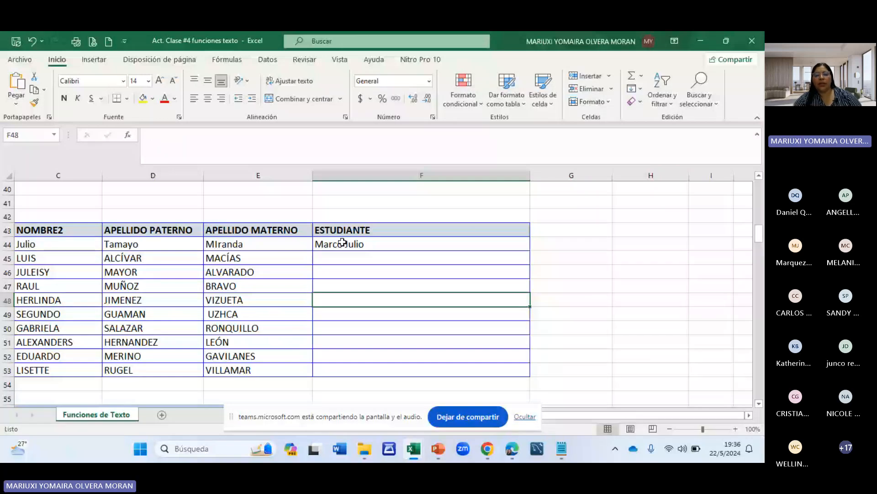
# Append the paternal and maternal surnames from D44 and E44 to the student's name in F44, separated by spaces.
pyautogui.doubleClick(140, 244)
pyautogui.moveTo(140, 244); pyautogui.dragTo(104, 244)
pyautogui.hotkey('ctrl', 'c')
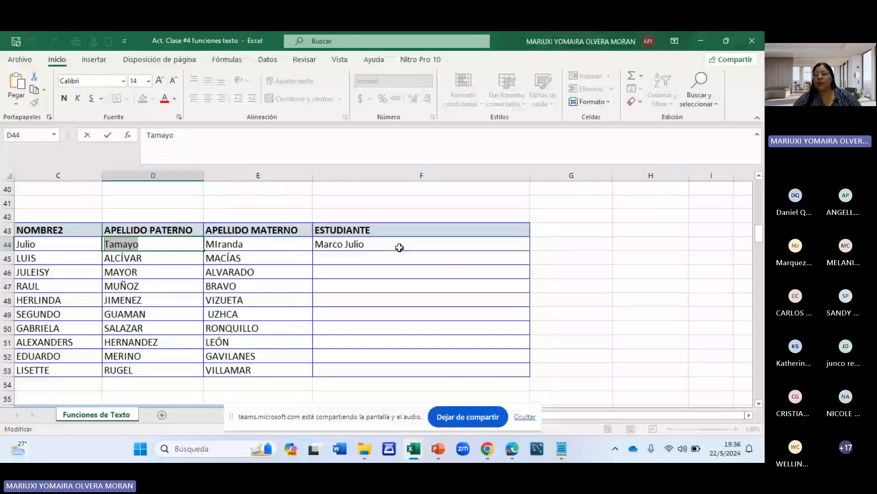
pyautogui.doubleClick(399, 247)
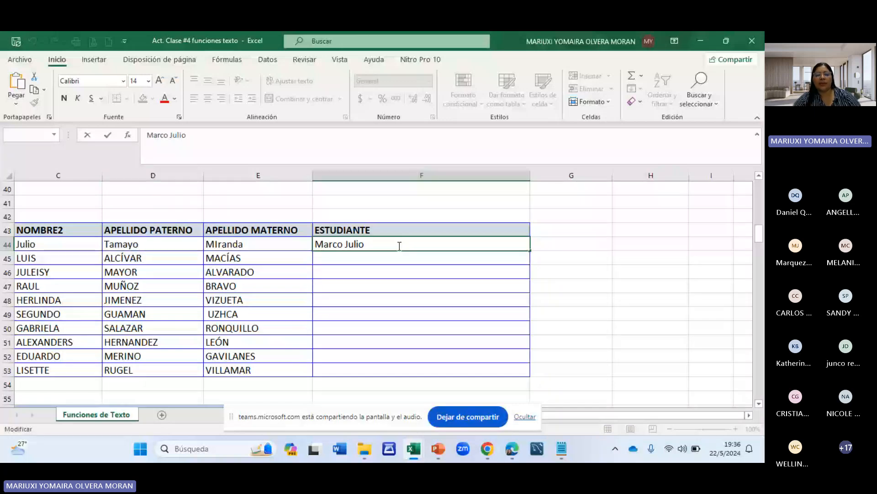
pyautogui.hotkey('ctrl', 'v')
pyautogui.doubleClick(256, 245)
pyautogui.moveTo(256, 244); pyautogui.dragTo(176, 241)
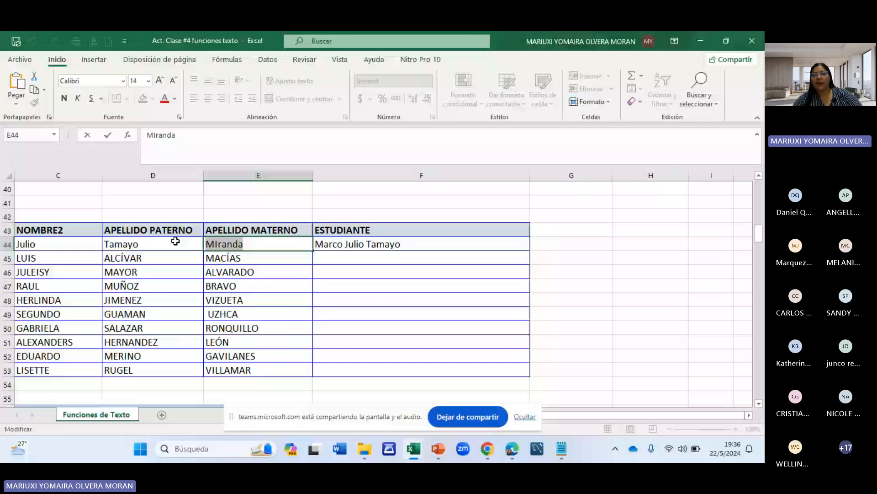
pyautogui.click(410, 270)
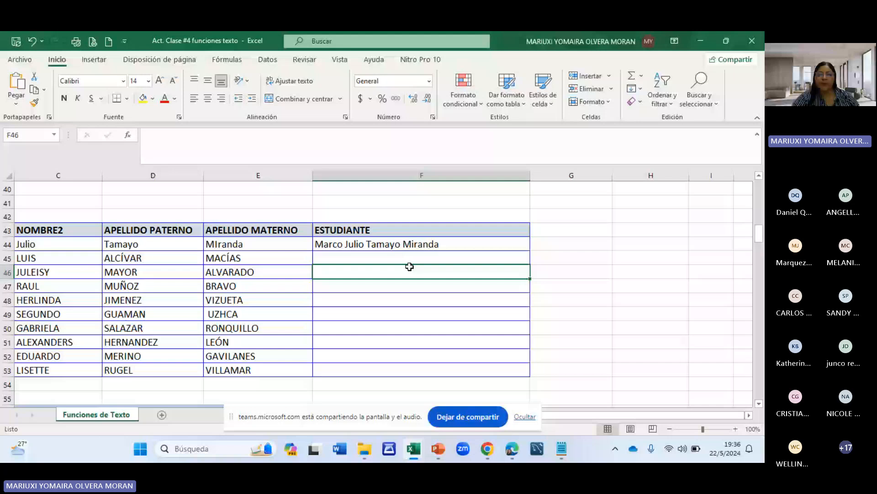
# Replace the content of F44 with the start of a CONCATENAR formula, choosing the function from the suggestions.
pyautogui.click(405, 245)
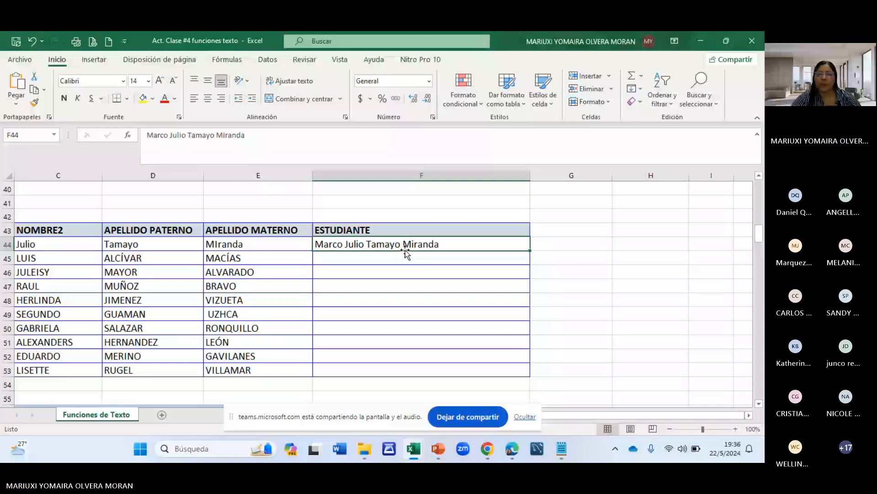
pyautogui.write('=')
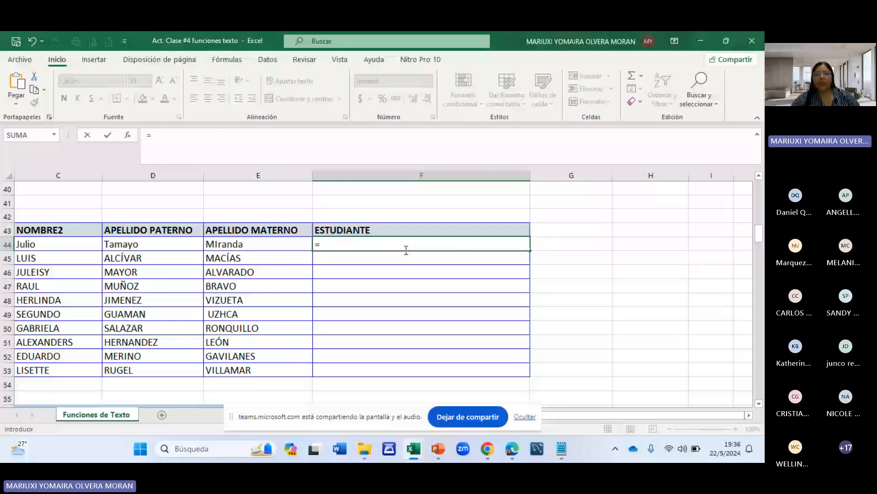
pyautogui.write('C')
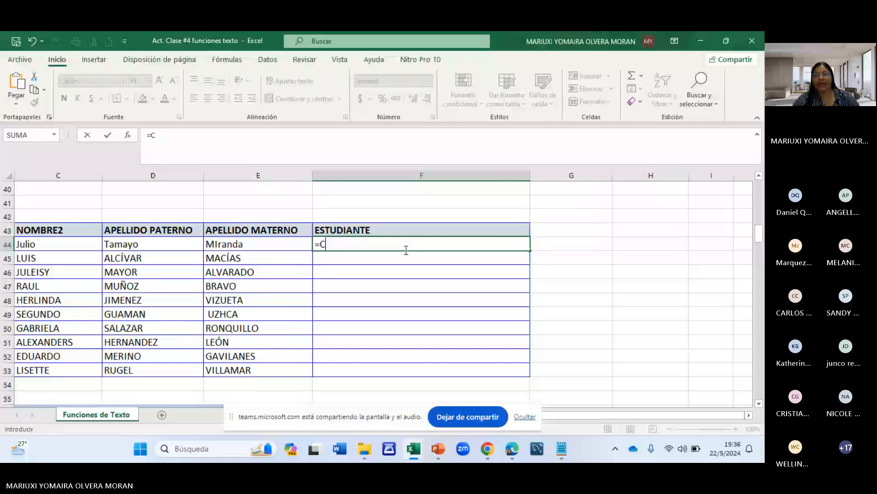
pyautogui.write('ON')
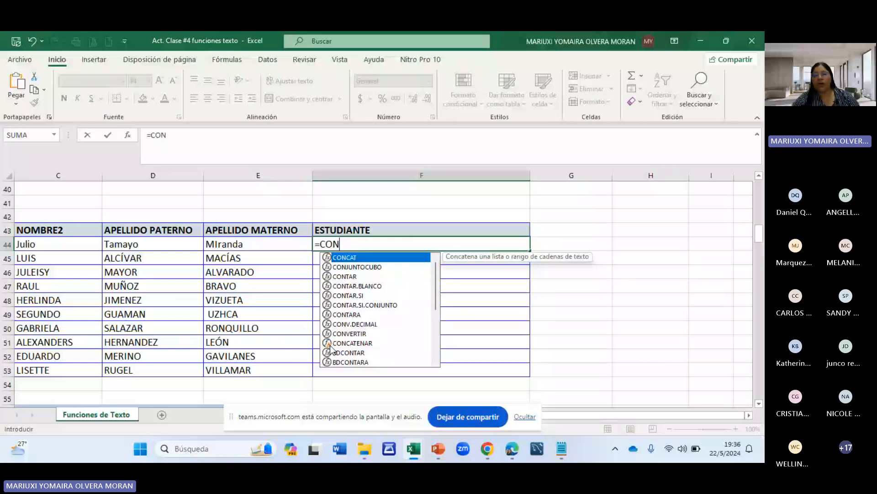
pyautogui.click(351, 343)
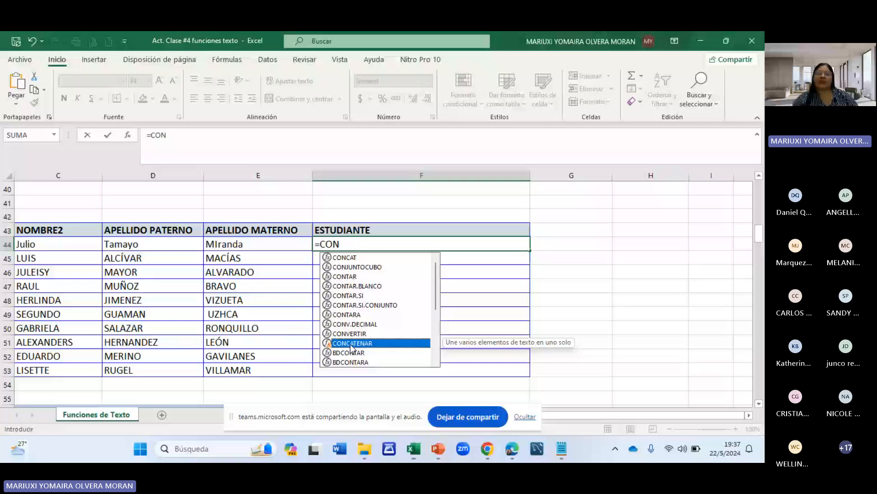
pyautogui.doubleClick(351, 343)
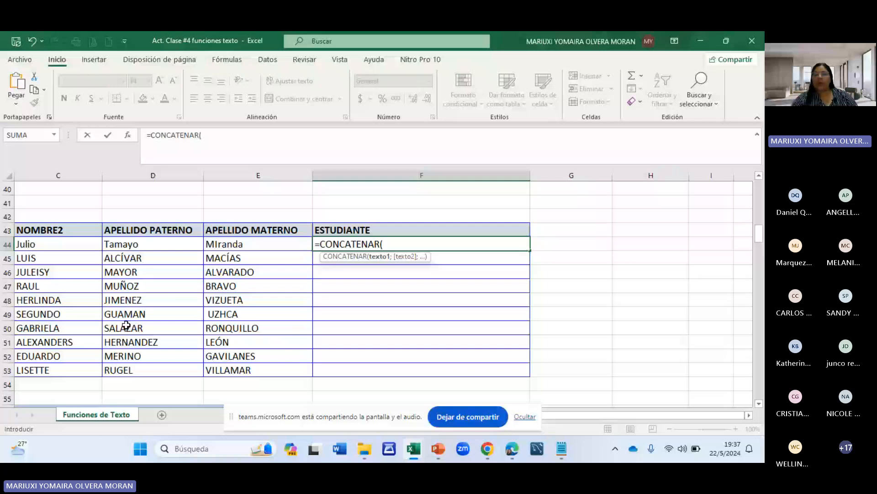
# Complete the formula in F44 as =CONCATENAR(B44;C44;D44;E44) by picking the four name cells of row 44.
pyautogui.hscroll(-2, 297, 262)
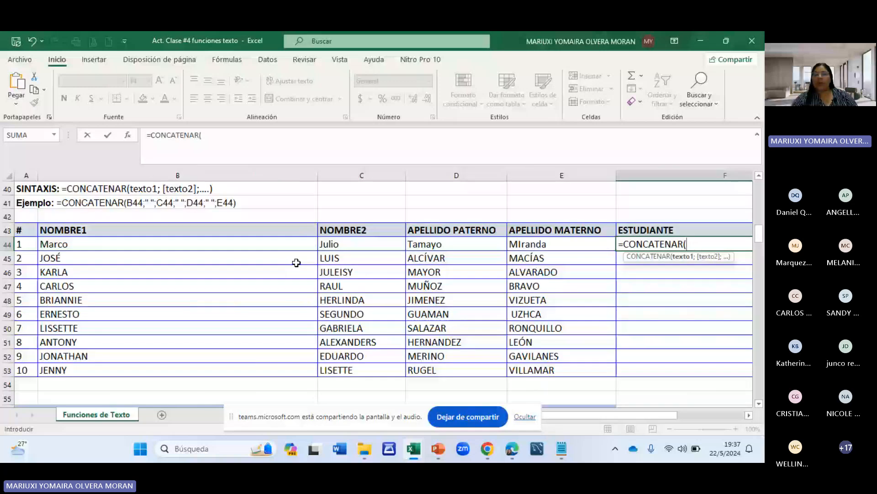
pyautogui.click(116, 246)
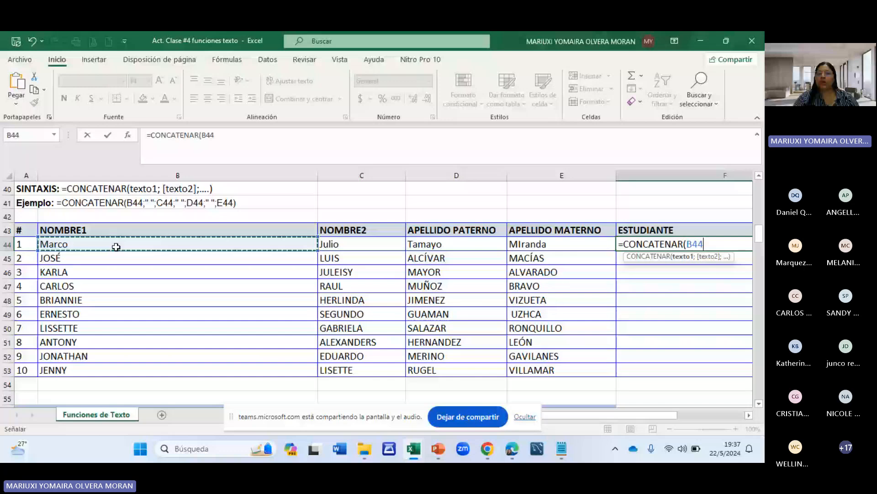
pyautogui.write(';')
pyautogui.click(361, 244)
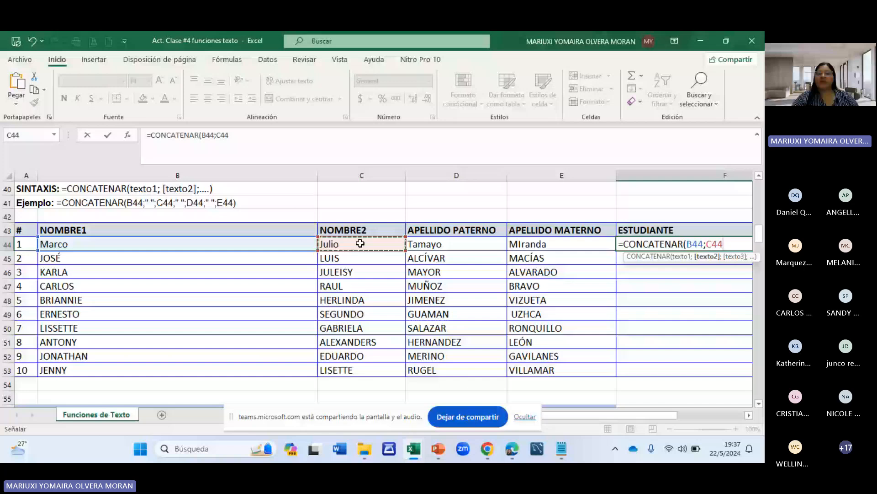
pyautogui.write(';')
pyautogui.click(445, 245)
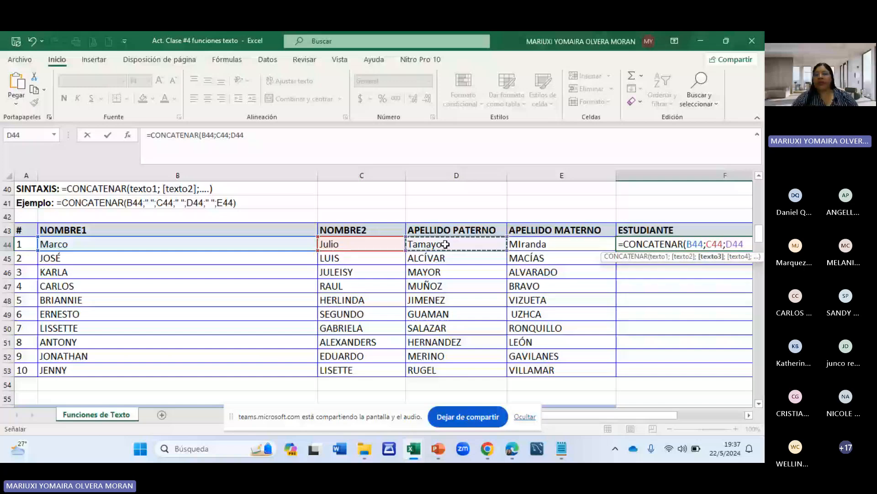
pyautogui.write(';')
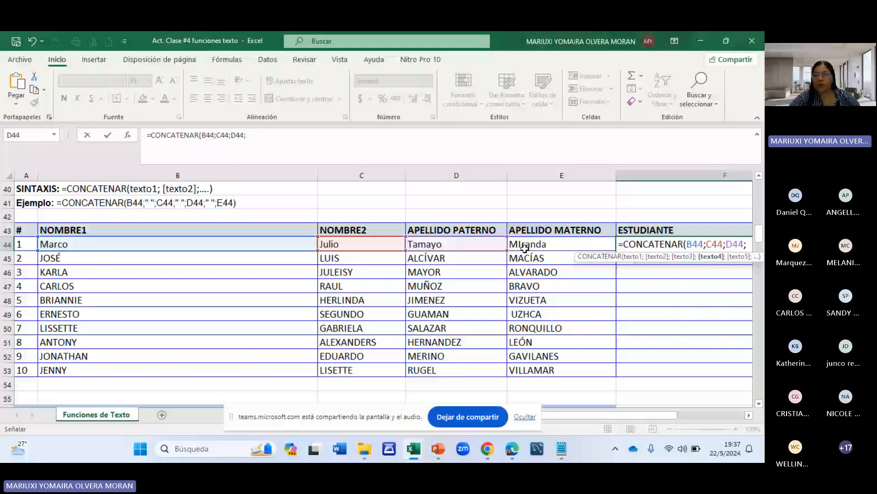
pyautogui.click(525, 248)
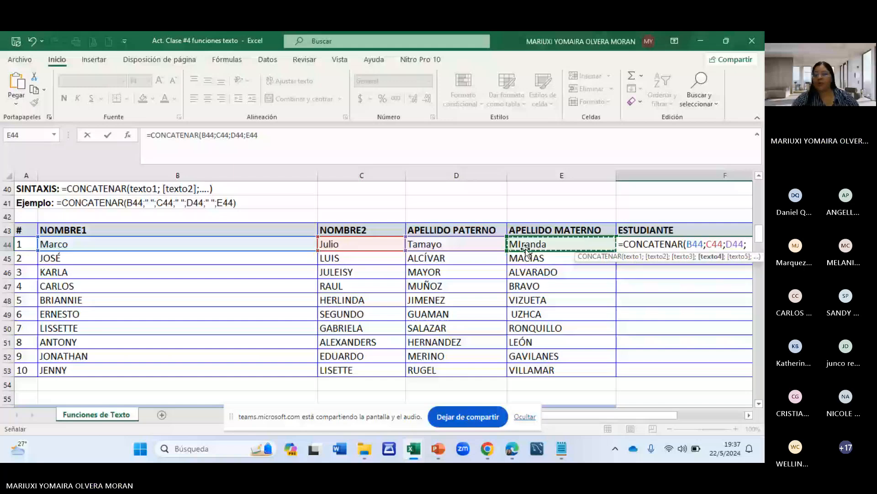
pyautogui.press('Return')
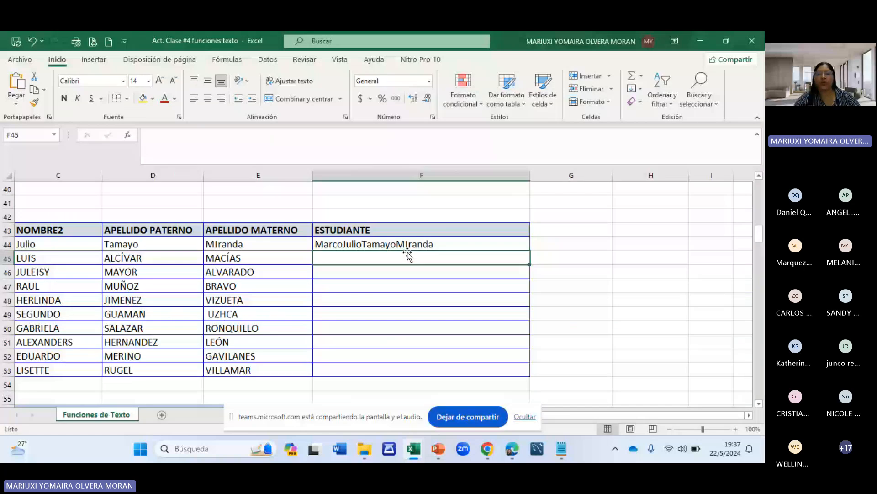
# Insert a quoted space " " as a separate argument between B44 and C44 in the CONCATENAR formula of F44.
pyautogui.press('Up')
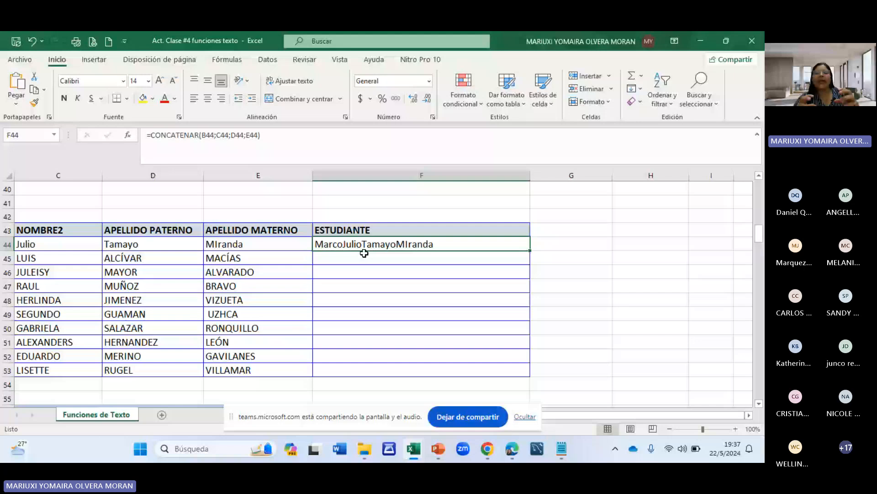
pyautogui.doubleClick(394, 249)
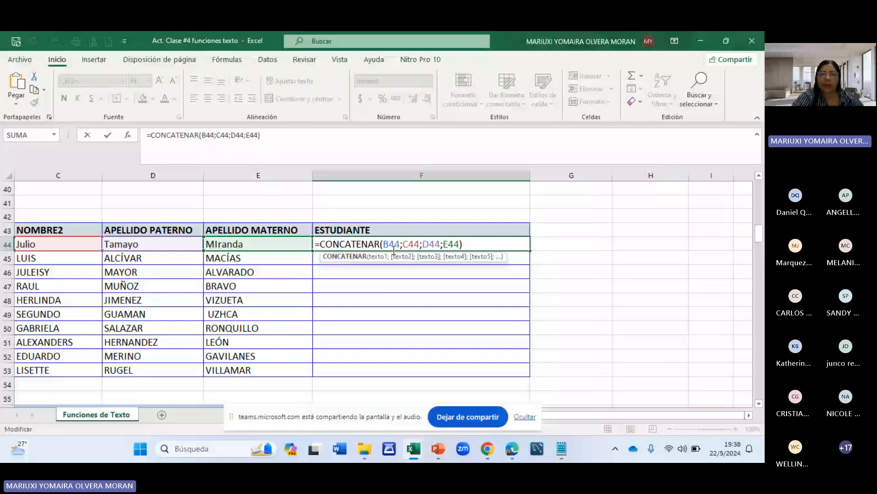
pyautogui.moveTo(403, 245); pyautogui.dragTo(419, 245)
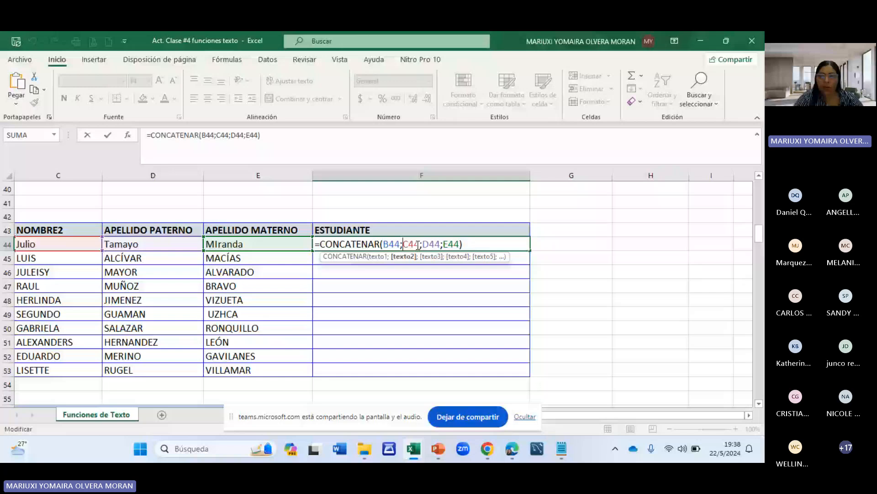
pyautogui.write('""')
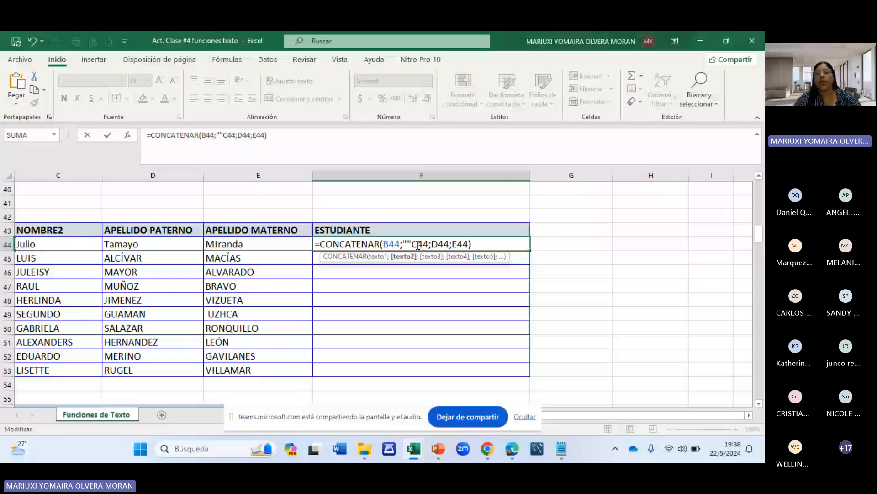
pyautogui.write(';')
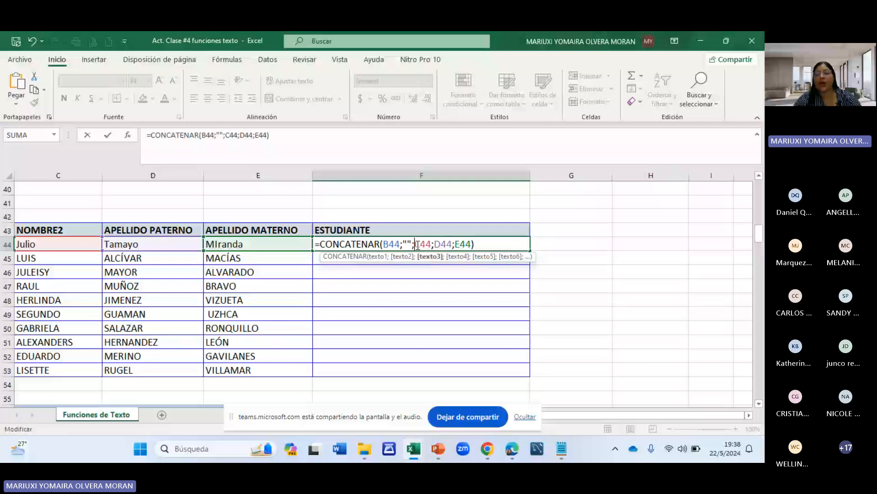
pyautogui.click(408, 245)
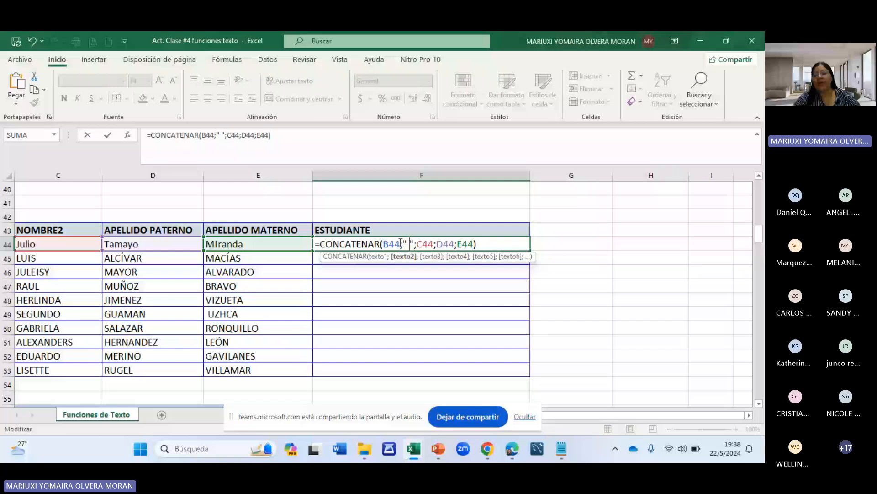
pyautogui.moveTo(403, 244); pyautogui.dragTo(412, 243)
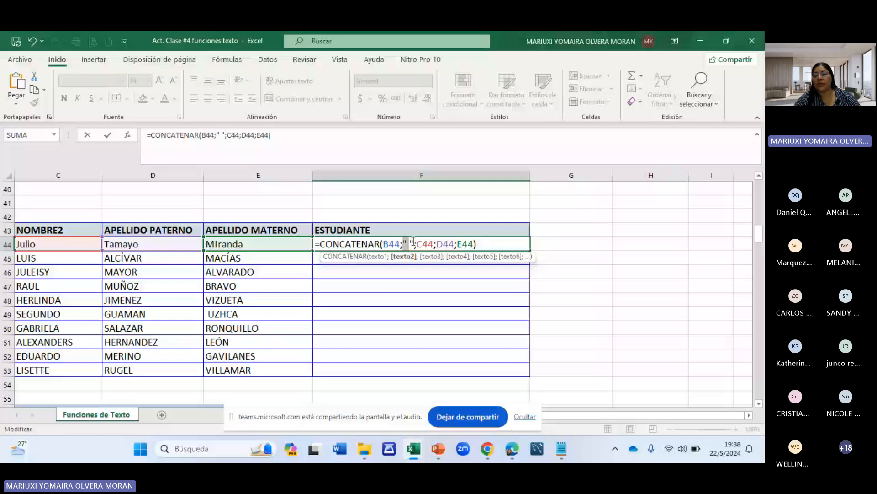
# Add quoted spaces between the remaining name arguments in the F44 formula and fill it down through F53.
pyautogui.click(436, 243)
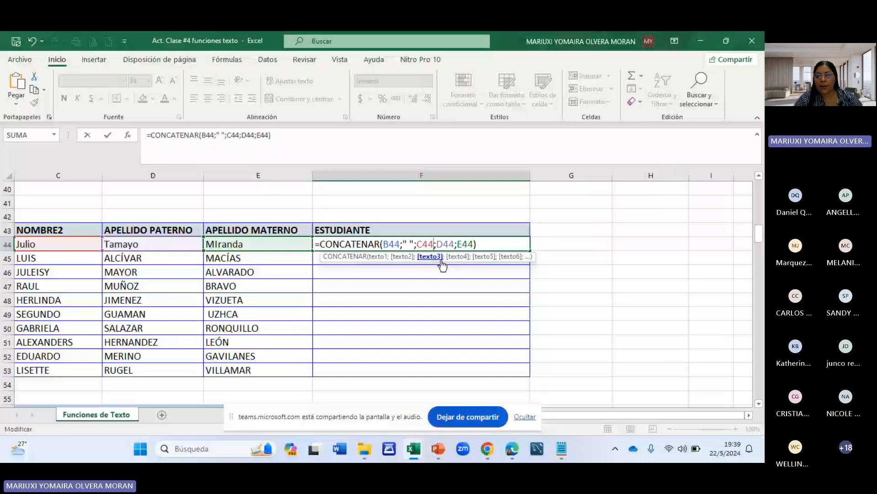
pyautogui.press('Right')
pyautogui.write('""')
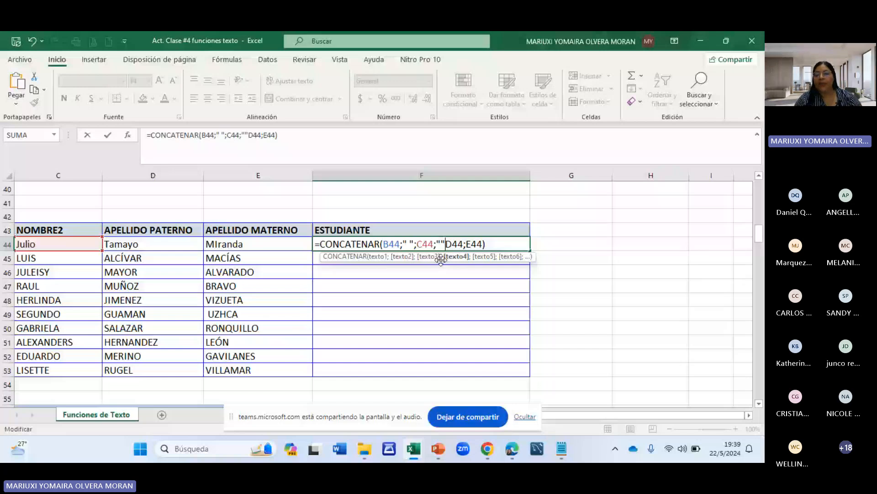
pyautogui.press('Left')
pyautogui.press('Right')
pyautogui.write(';')
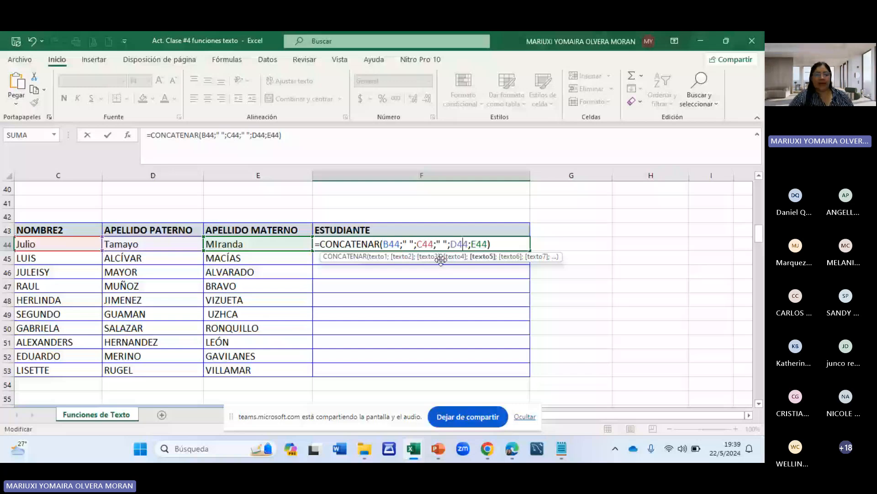
pyautogui.press('Tab')
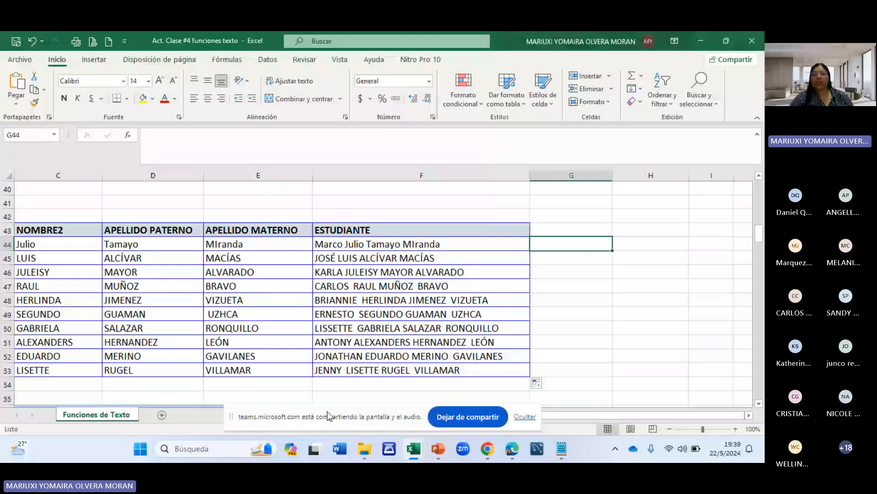
# Review the completed CONCATENAR table from the source names in row 53 up to the FORMA 1 syntax and example.
pyautogui.hscroll(-3, 329, 415)
pyautogui.hscroll(1, 548, 417)
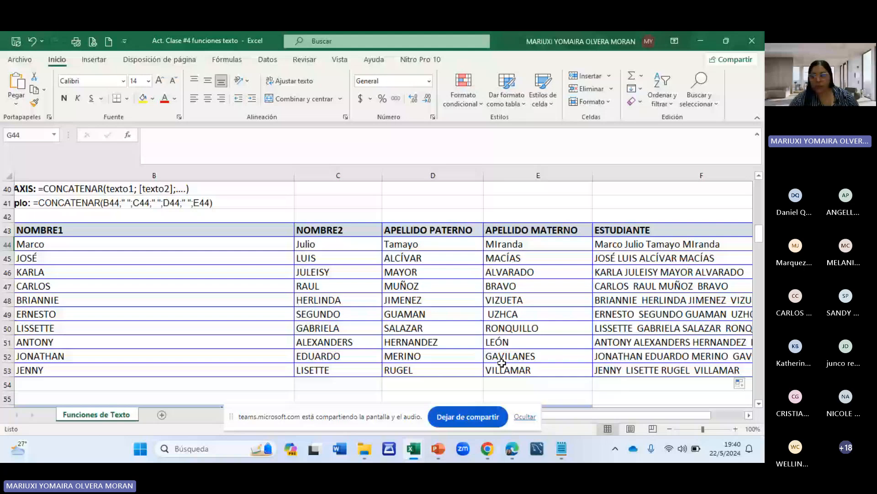
pyautogui.click(507, 315)
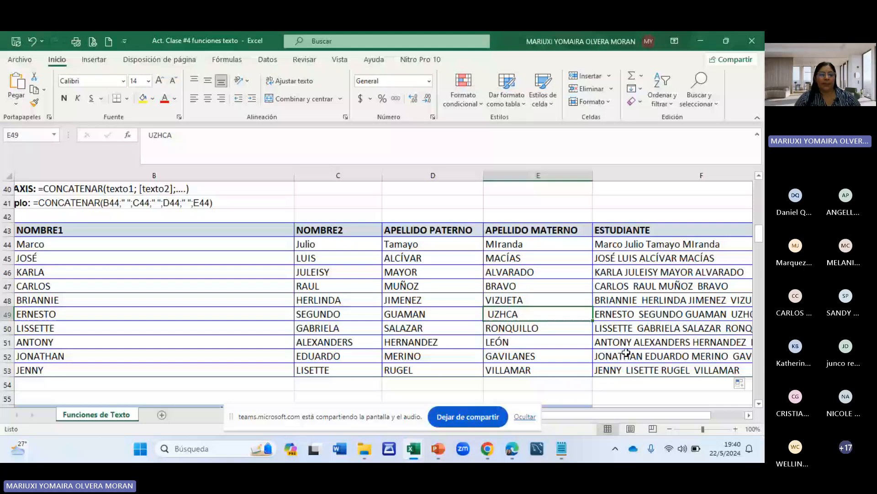
pyautogui.click(206, 367)
pyautogui.press('Left')
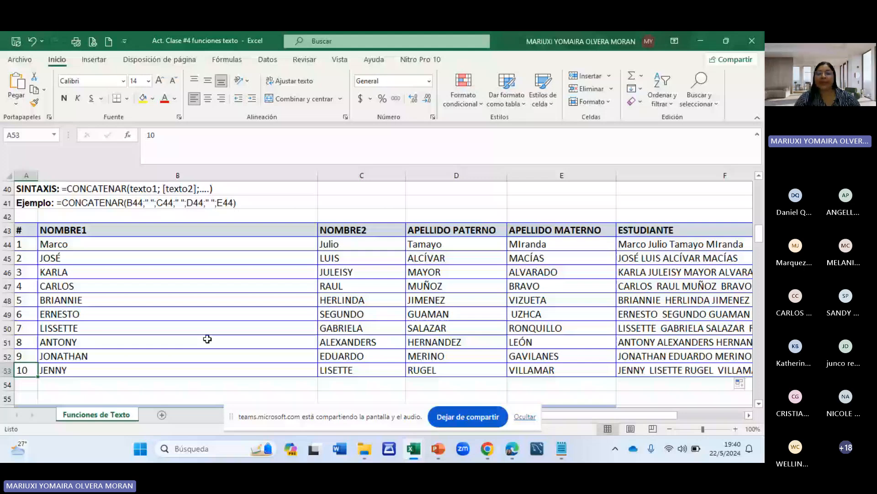
pyautogui.press('Up')
pyautogui.press('Up')
pyautogui.press('Up')
pyautogui.press('Up')
pyautogui.press('Up')
pyautogui.press('Up')
pyautogui.press('Up')
pyautogui.press('Up')
pyautogui.press('Up')
pyautogui.press('Up')
pyautogui.press('Up')
pyautogui.press('Up')
pyautogui.press('Up')
pyautogui.press('Up')
pyautogui.press('Up')
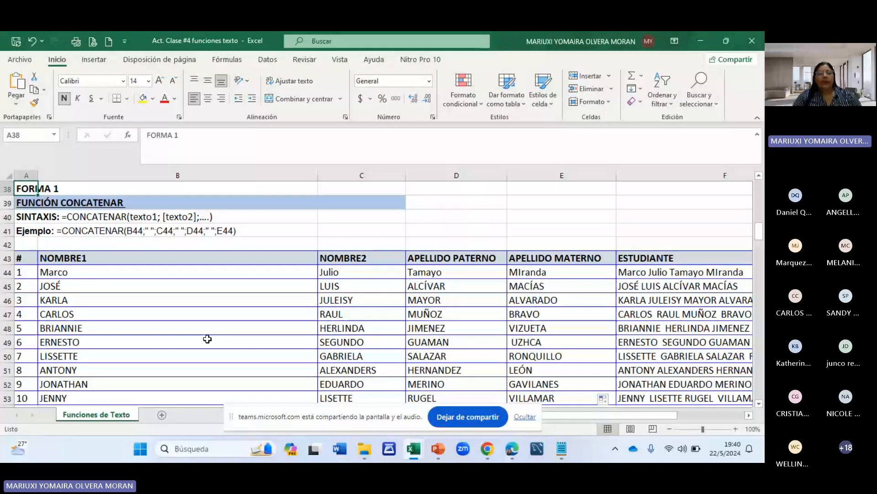
# Examine the FORMA 2 section on joining cells without CONCATENAR, including its student table, syntax and & example in A59.
pyautogui.press('Down')
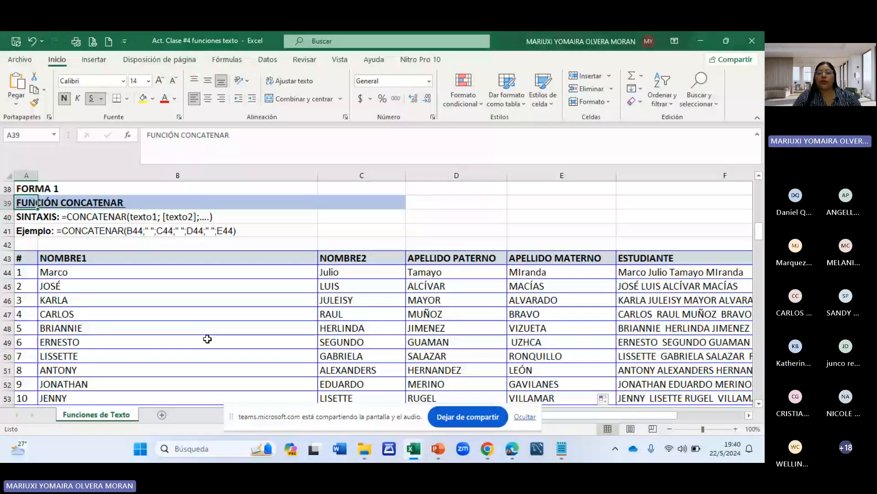
pyautogui.press('Down')
pyautogui.press('Down')
pyautogui.press('Down')
pyautogui.press('Down')
pyautogui.press('Down')
pyautogui.press('Down')
pyautogui.press('Down')
pyautogui.press('Down')
pyautogui.press('Down')
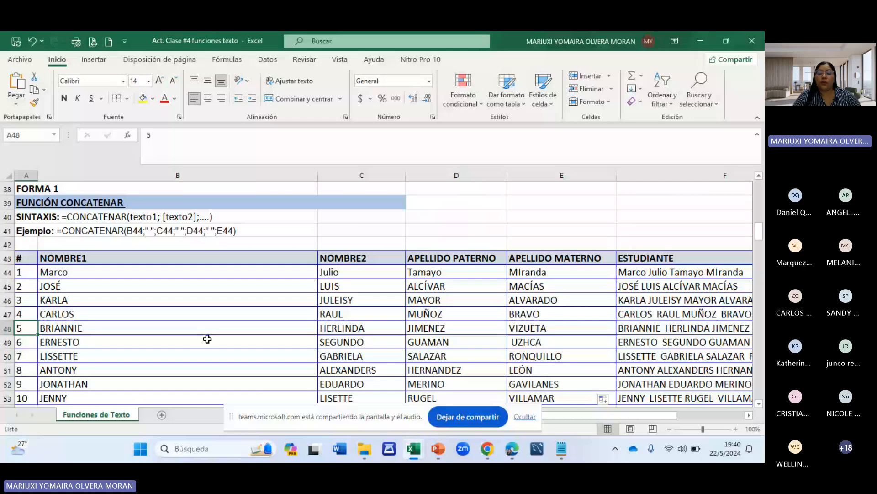
pyautogui.press('Down')
pyautogui.press('Down')
pyautogui.press('Down')
pyautogui.press('Down')
pyautogui.press('Down')
pyautogui.press('Down')
pyautogui.press('Down')
pyautogui.press('Down')
pyautogui.press('Down')
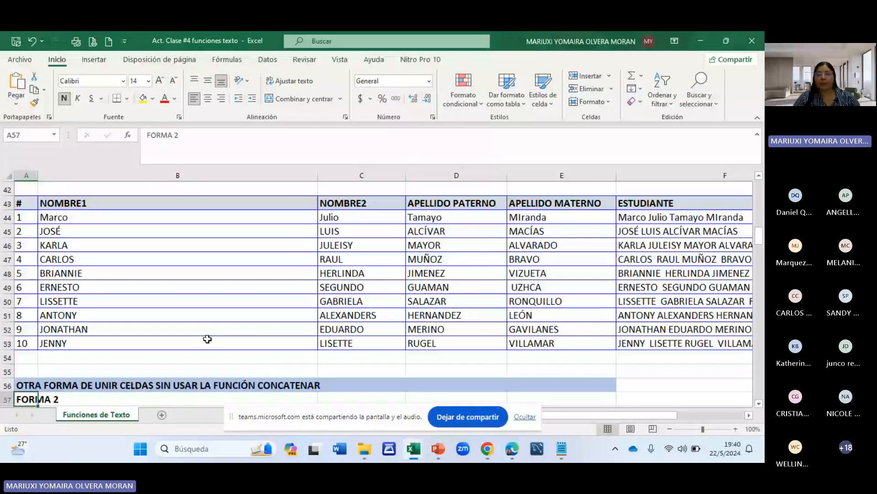
pyautogui.press('Down')
pyautogui.press('Down')
pyautogui.press('Down')
pyautogui.press('Down')
pyautogui.press('Down')
pyautogui.press('Down')
pyautogui.press('Down')
pyautogui.press('Down')
pyautogui.press('Down')
pyautogui.press('Down')
pyautogui.press('Down')
pyautogui.press('Down')
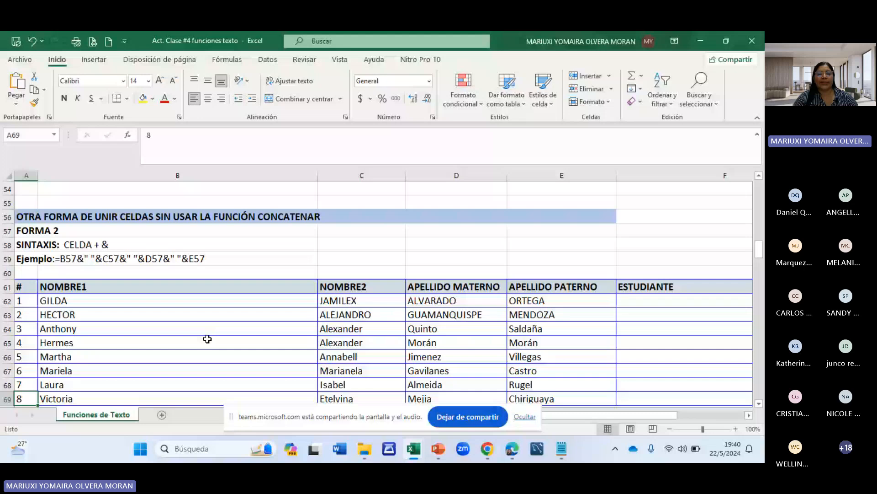
pyautogui.press('Down')
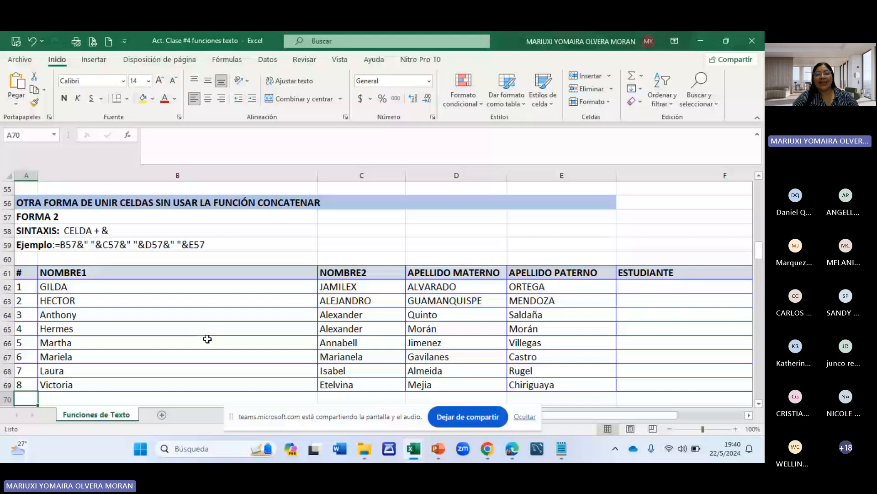
pyautogui.press('Up')
pyautogui.press('Up')
pyautogui.press('Up')
pyautogui.press('Up')
pyautogui.press('Up')
pyautogui.press('Up')
pyautogui.press('Up')
pyautogui.press('Up')
pyautogui.press('Up')
pyautogui.press('Up')
pyautogui.press('Up')
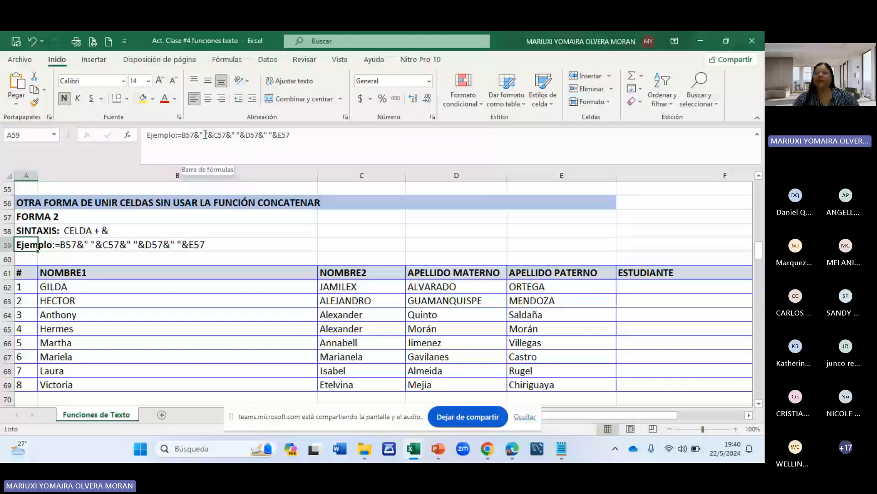
# Enter the formula =B62&C62&D62&E62 in the first ESTUDIANTE cell F62, picking the four name cells of row 62.
pyautogui.click(656, 287)
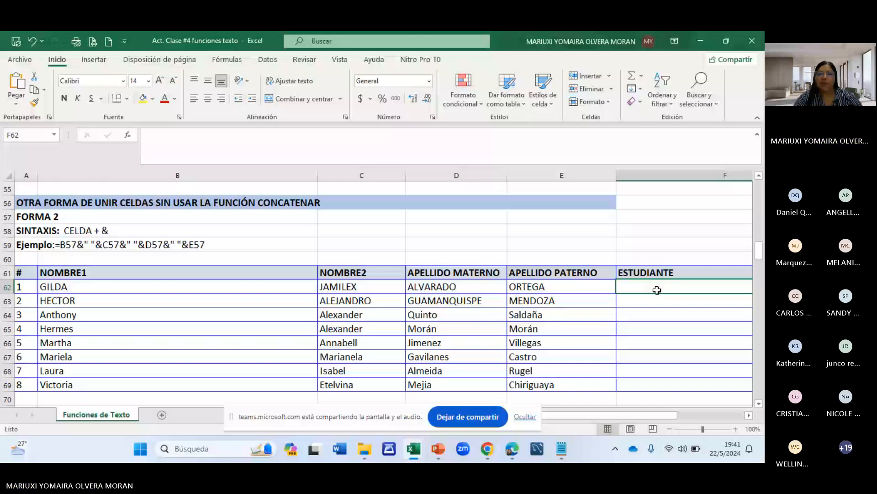
pyautogui.doubleClick(657, 290)
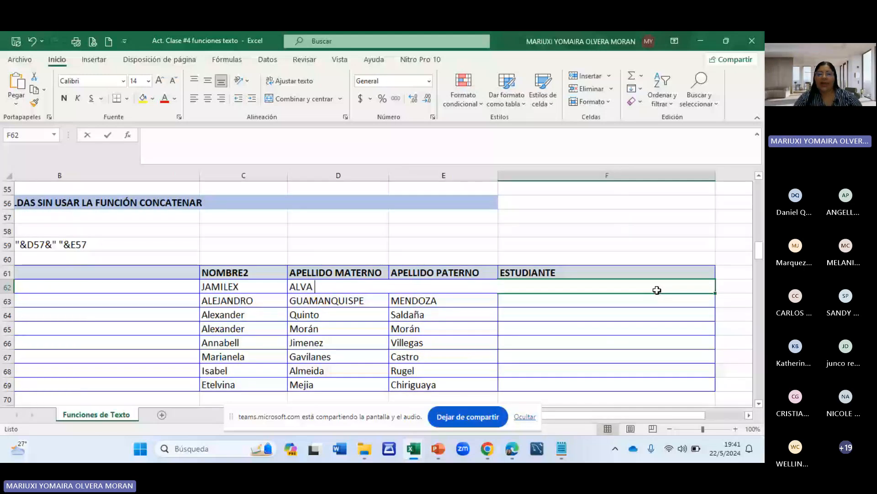
pyautogui.write('=')
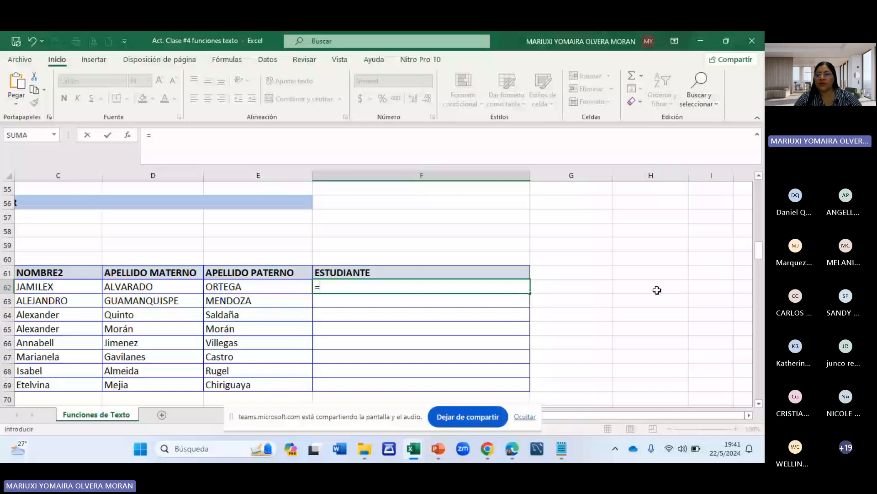
pyautogui.hscroll(-2, 657, 290)
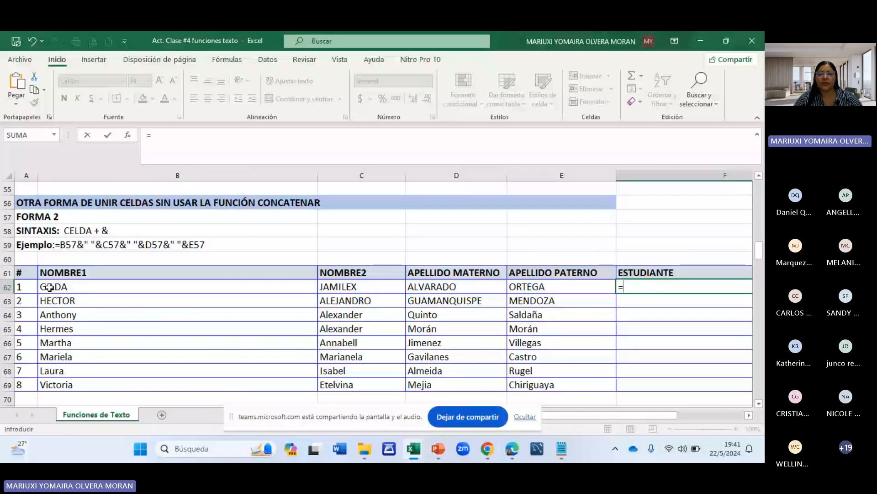
pyautogui.click(49, 288)
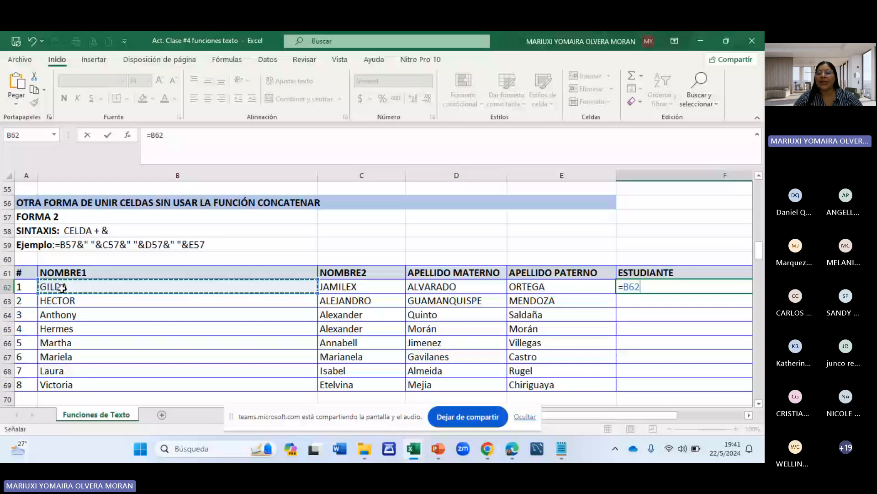
pyautogui.write('&')
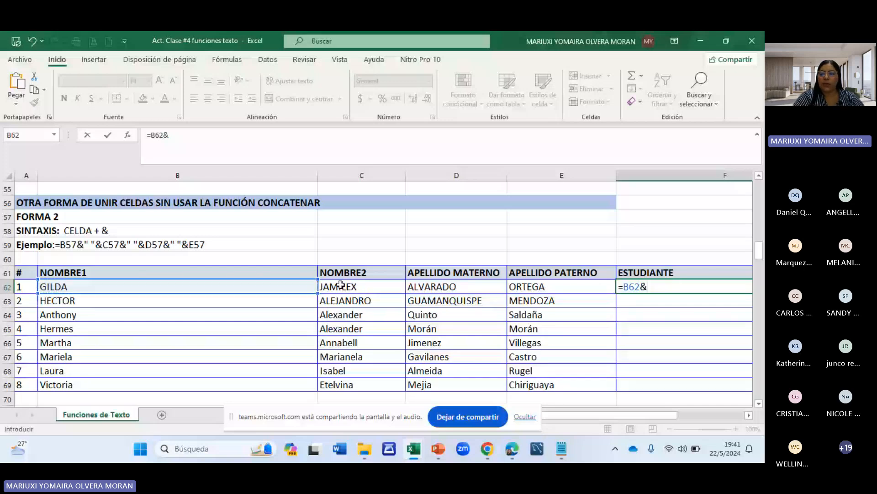
pyautogui.click(341, 285)
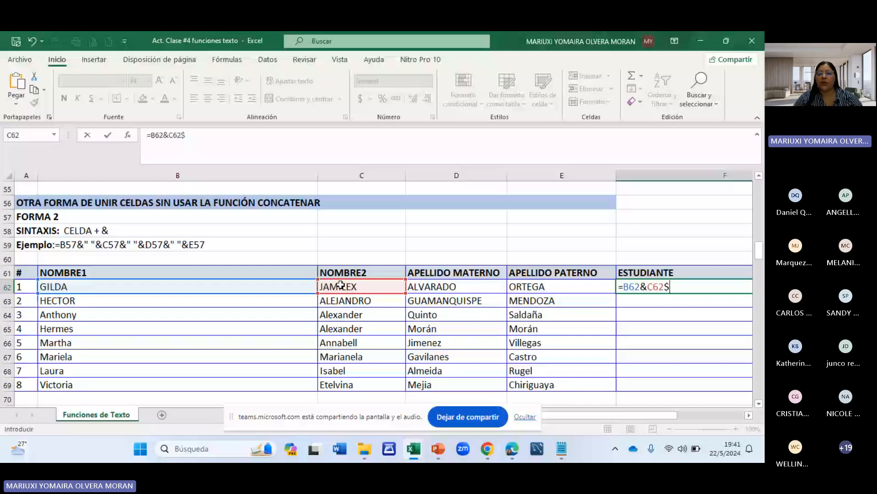
pyautogui.write('&')
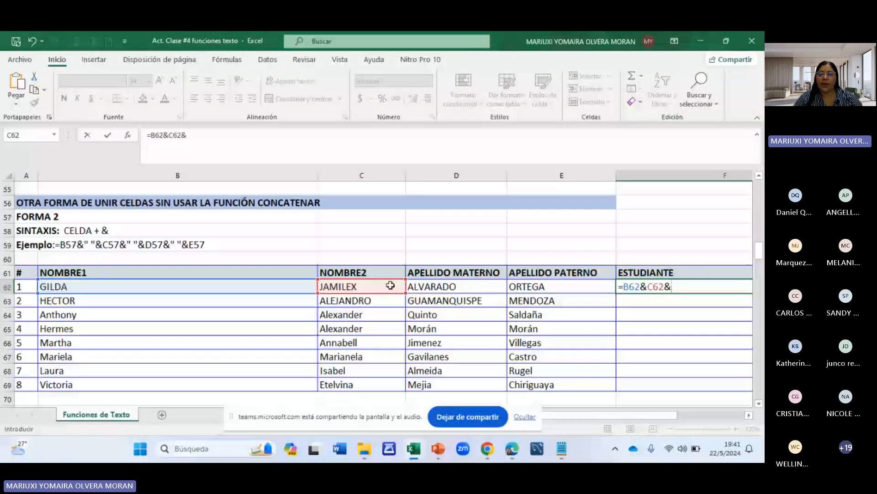
pyautogui.click(455, 287)
pyautogui.write('&')
pyautogui.click(548, 289)
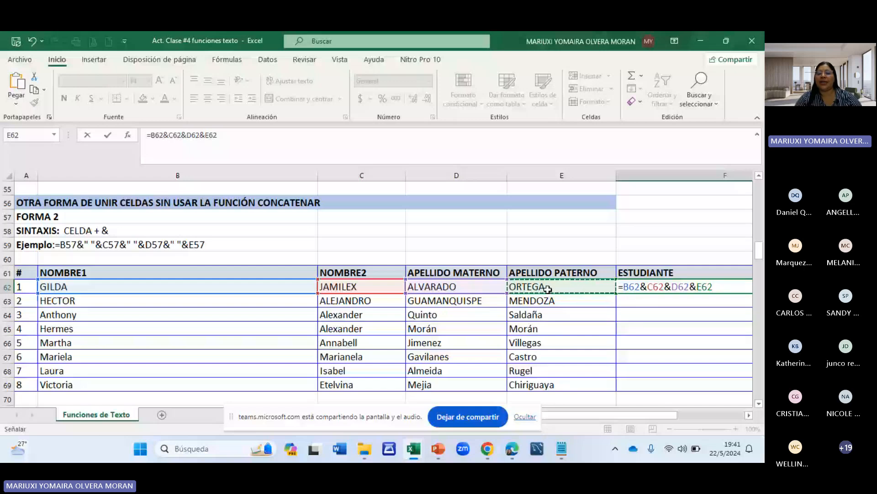
pyautogui.hotkey('ctrl', 'Return')
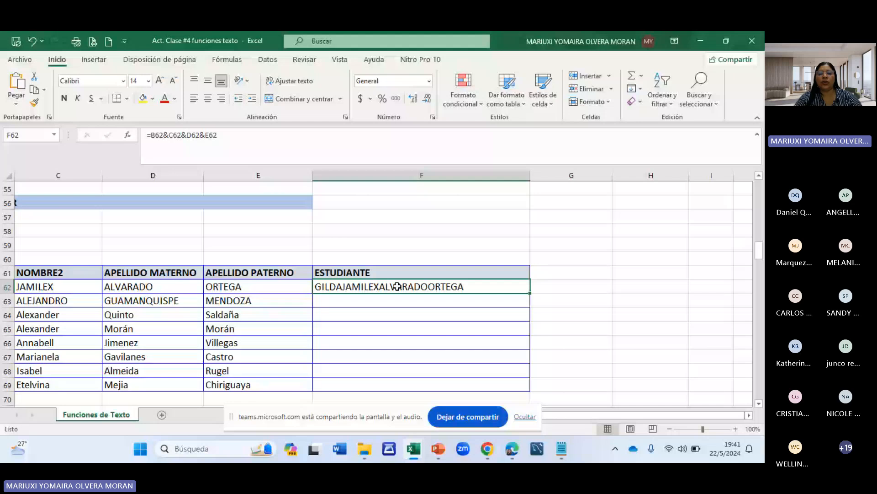
# Insert a quoted space " " joined with & between B62 and C62 in the F62 formula.
pyautogui.click(216, 143)
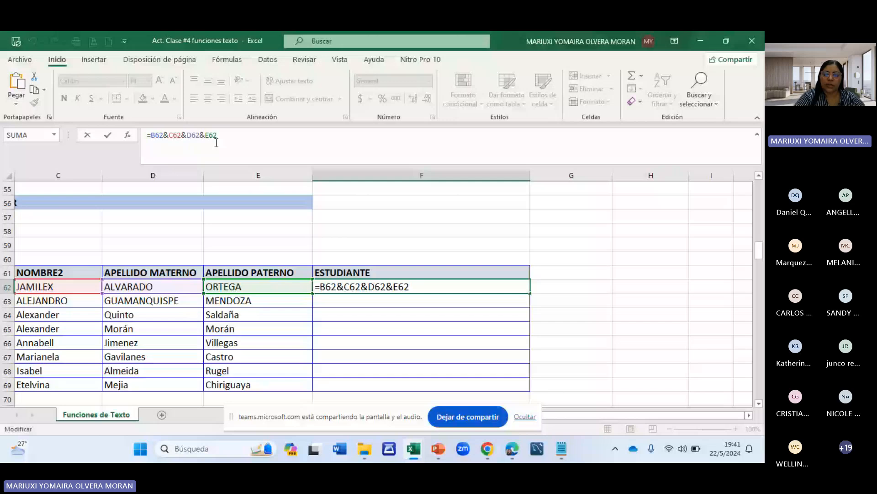
pyautogui.write('""')
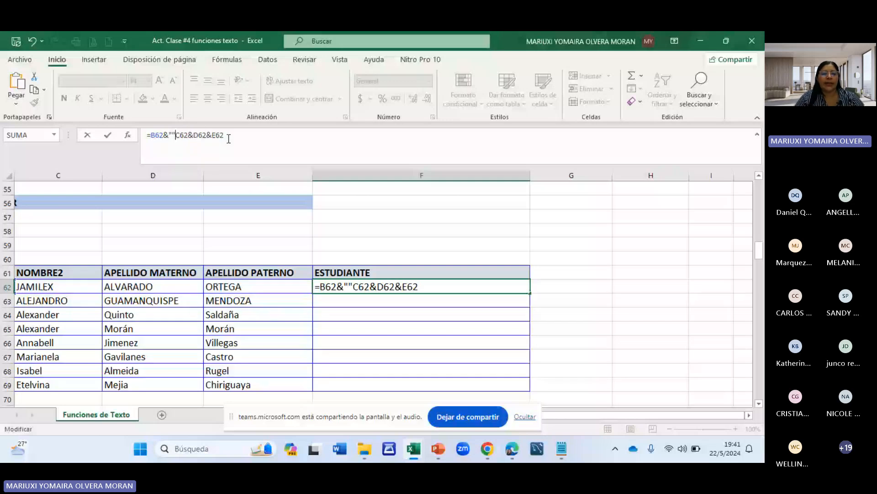
pyautogui.write('&')
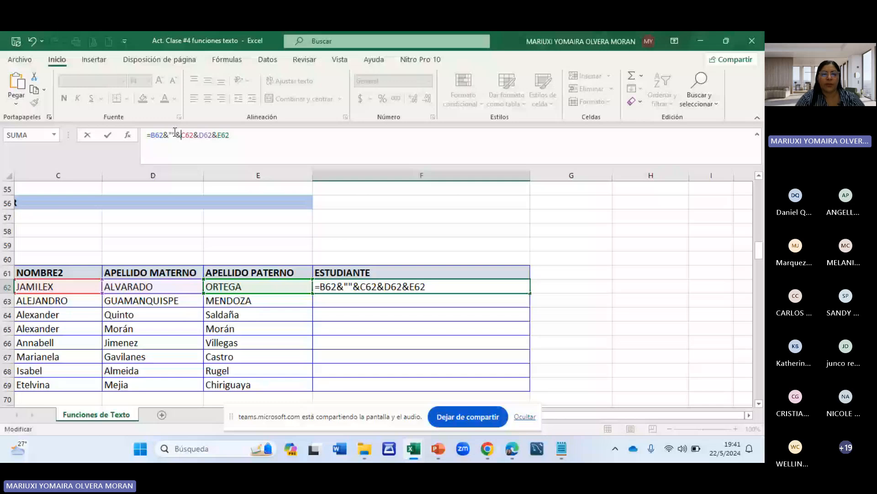
pyautogui.click(175, 136)
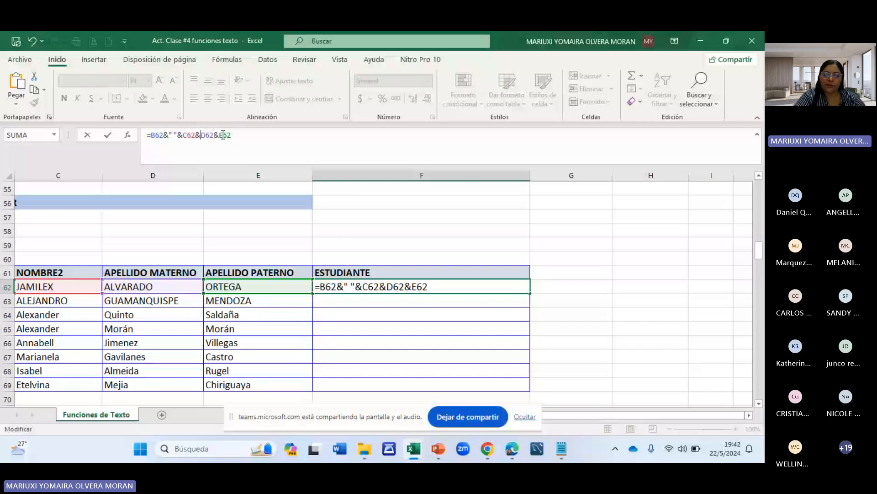
# Insert quoted spaces " " joined with & before D62 and E62 in the F62 formula and enter it.
pyautogui.write('""')
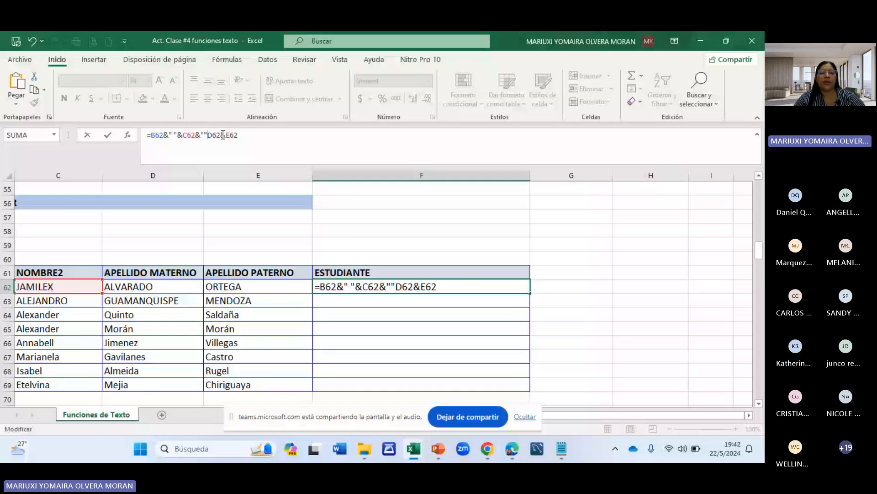
pyautogui.write('&')
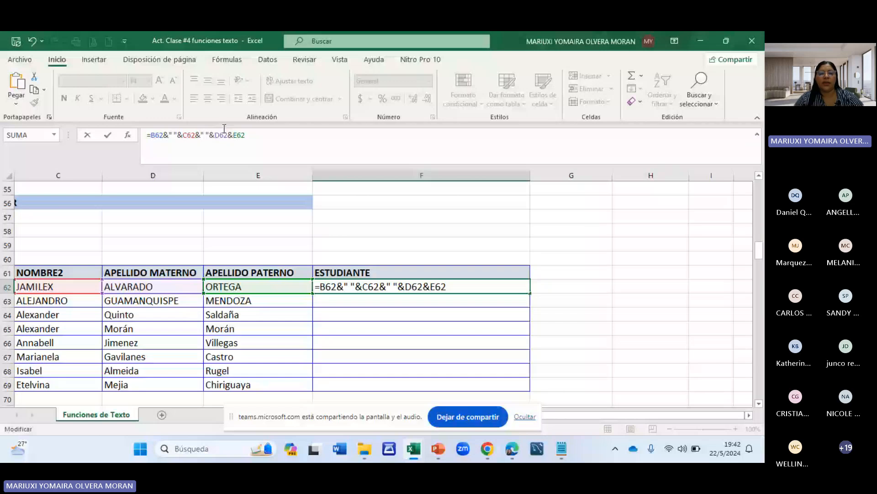
pyautogui.click(233, 135)
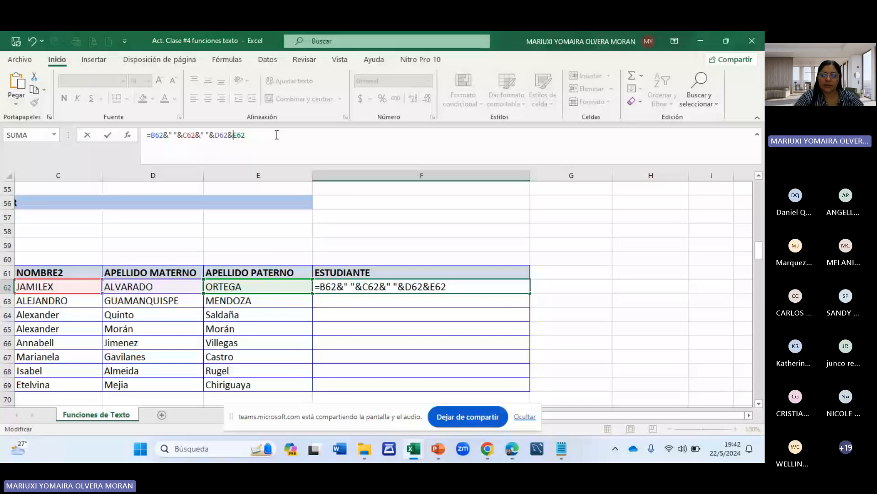
pyautogui.write('""')
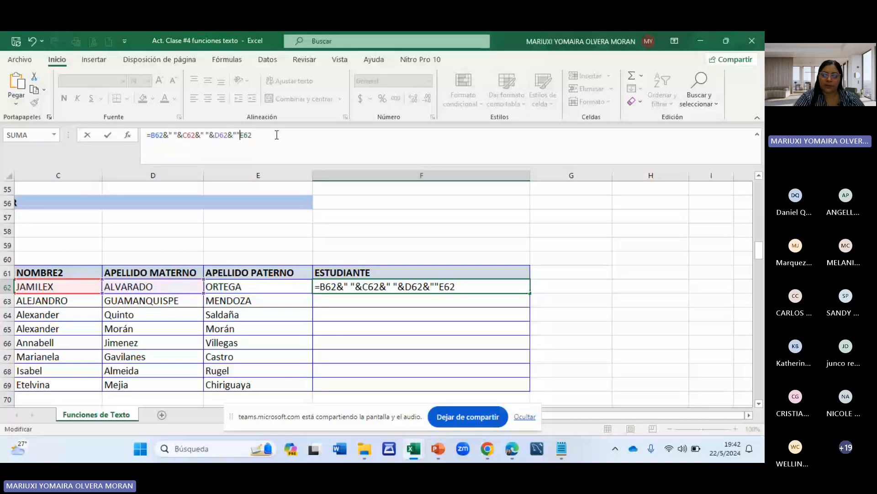
pyautogui.write('&')
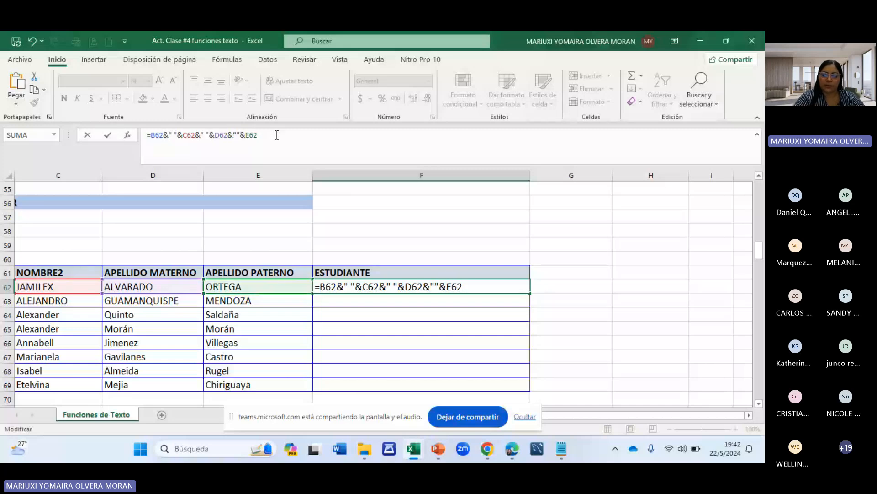
pyautogui.click(237, 134)
pyautogui.press('Return')
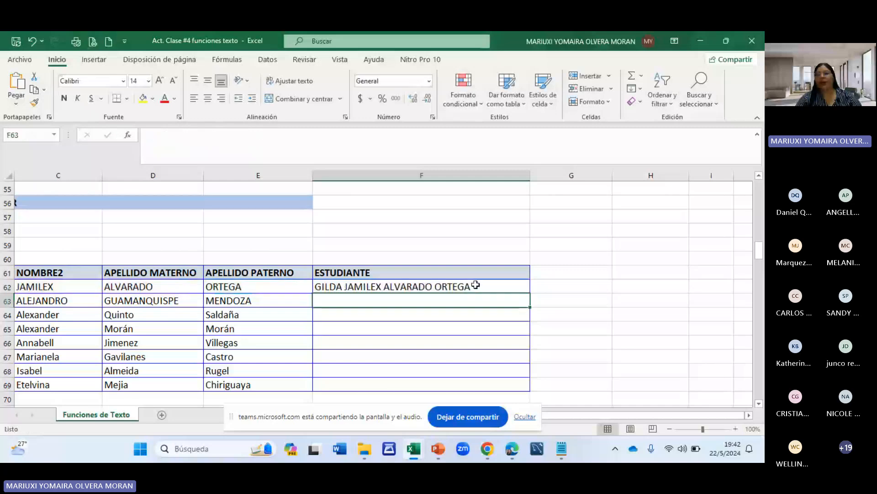
# Fill the F62 joining formula down the ESTUDIANTE column through F69.
pyautogui.click(443, 285)
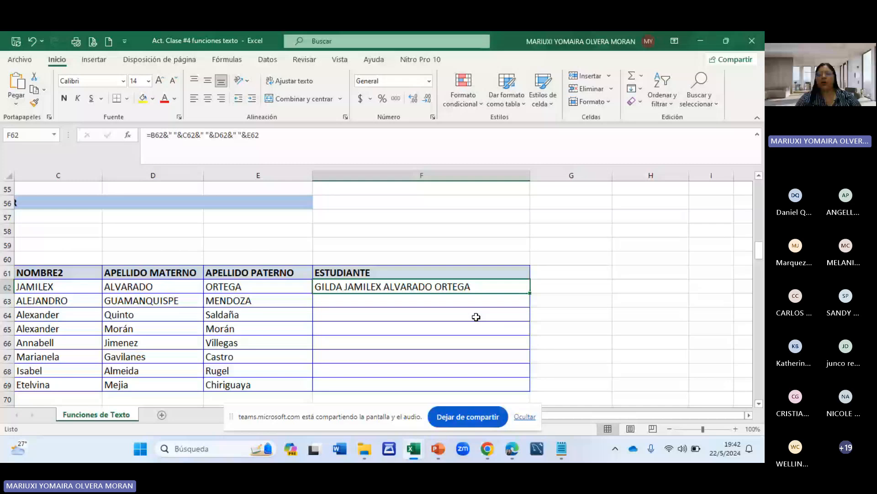
pyautogui.doubleClick(530, 293)
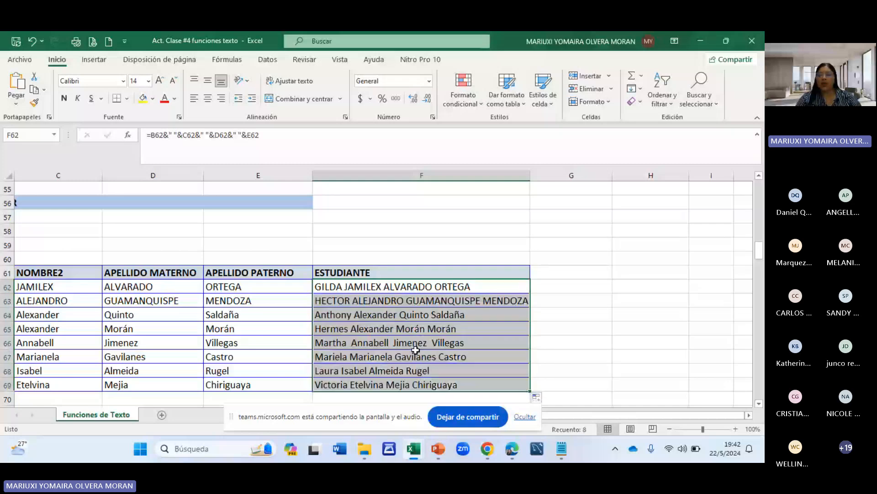
pyautogui.click(154, 329)
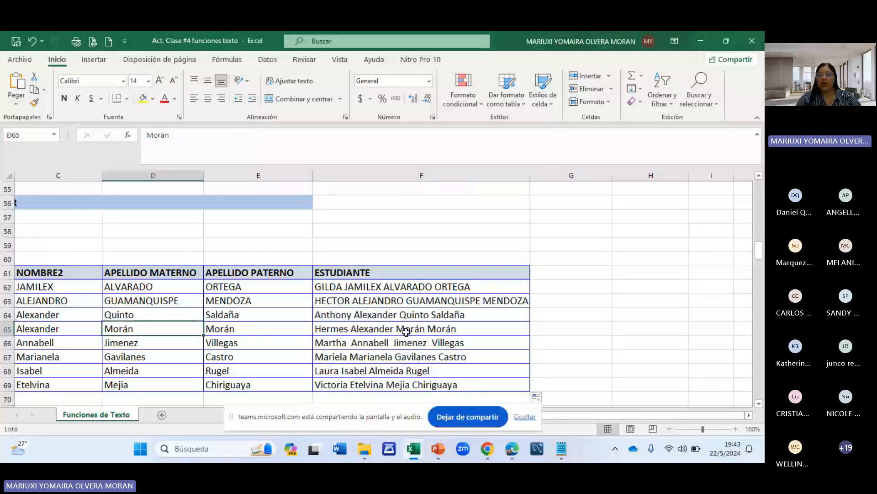
# Review the completed FORMA 2 table across all its columns, down to the FORMA 3 section below it.
pyautogui.press('Home')
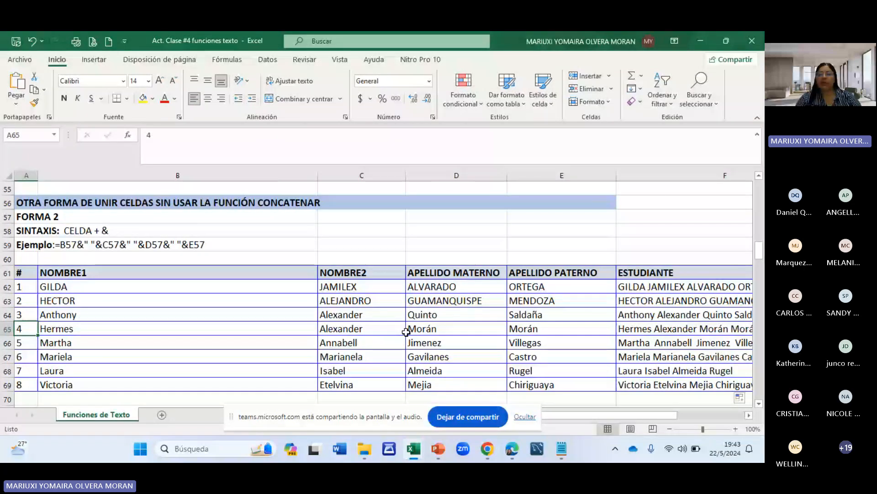
pyautogui.press('Right')
pyautogui.press('Right')
pyautogui.press('Right')
pyautogui.press('Right')
pyautogui.press('Right')
pyautogui.press('Right')
pyautogui.press('Right')
pyautogui.press('Right')
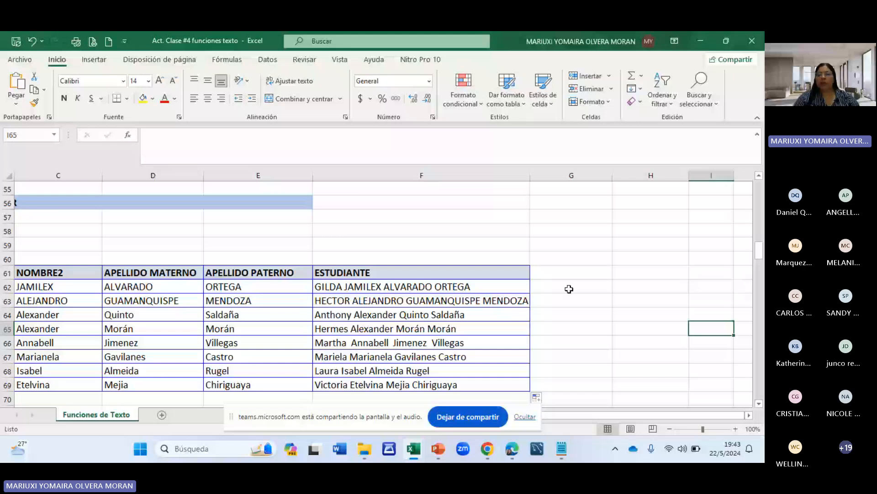
pyautogui.moveTo(600, 414); pyautogui.dragTo(600, 413)
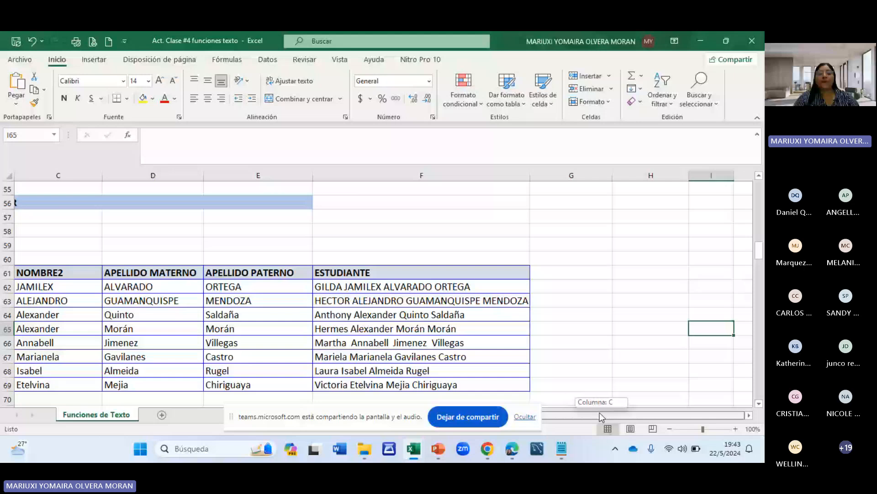
pyautogui.moveTo(600, 412); pyautogui.dragTo(589, 414)
pyautogui.scroll(-5, 214, 344)
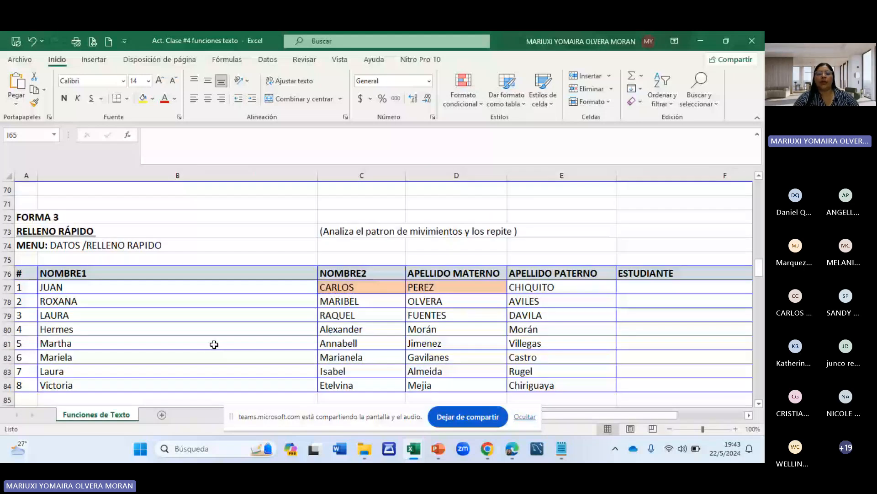
# Compare the CONCATENAR formula in F44 with the & joining formula in F62.
pyautogui.scroll(5, 641, 322)
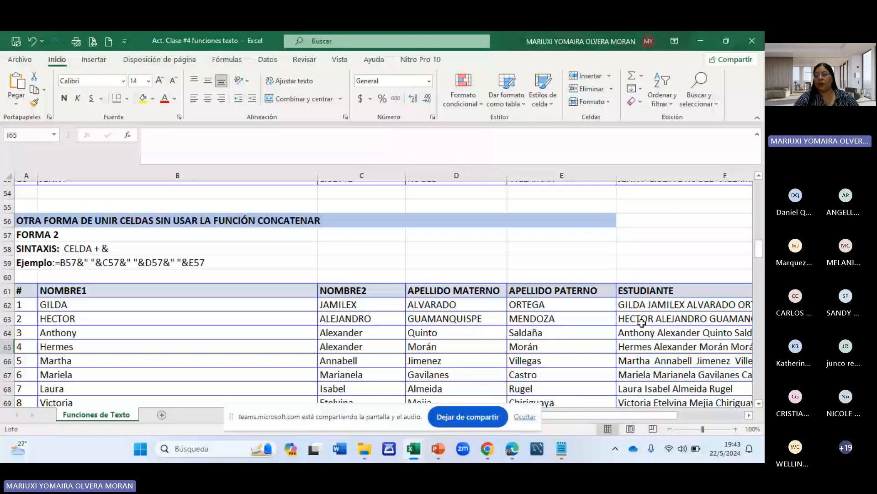
pyautogui.scroll(5, 367, 233)
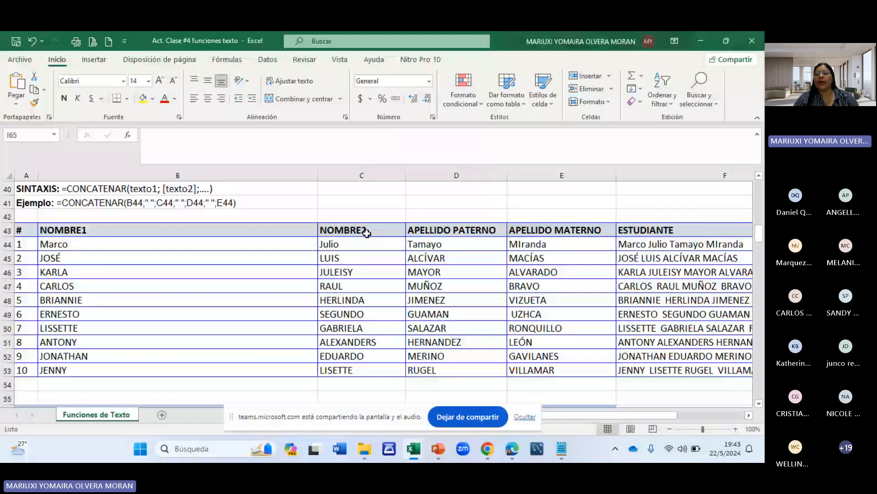
pyautogui.click(640, 243)
pyautogui.scroll(-2, 603, 287)
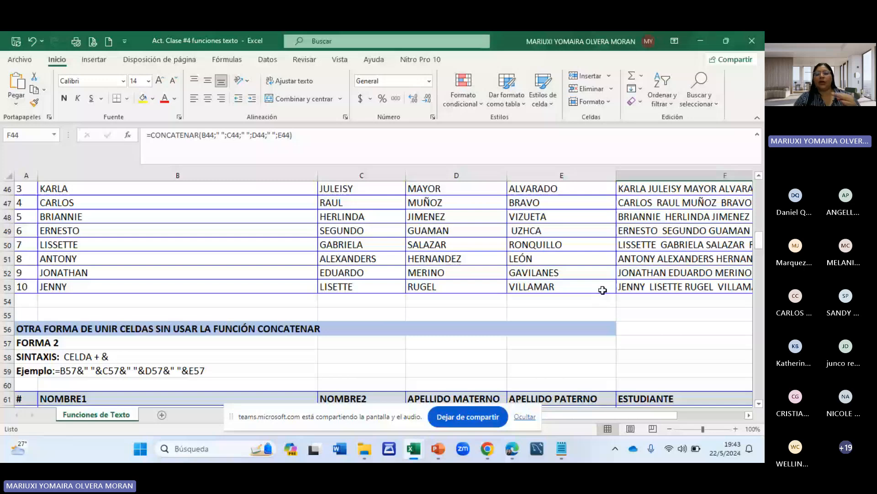
pyautogui.scroll(-3, 603, 290)
pyautogui.click(639, 297)
pyautogui.click(640, 289)
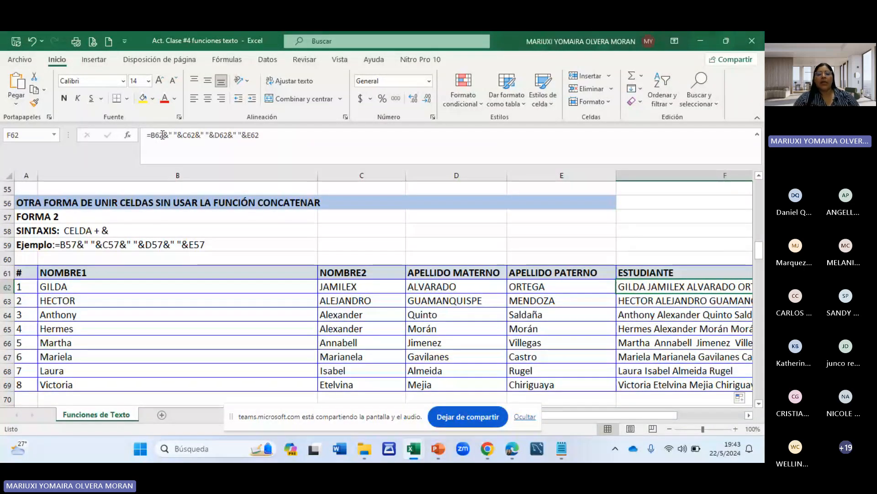
pyautogui.click(239, 356)
# Examine the FORMA 3 RELLENO RÁPIDO section and its student table with the empty ESTUDIANTE column in rows 76 to 84.
pyautogui.scroll(-2, 240, 351)
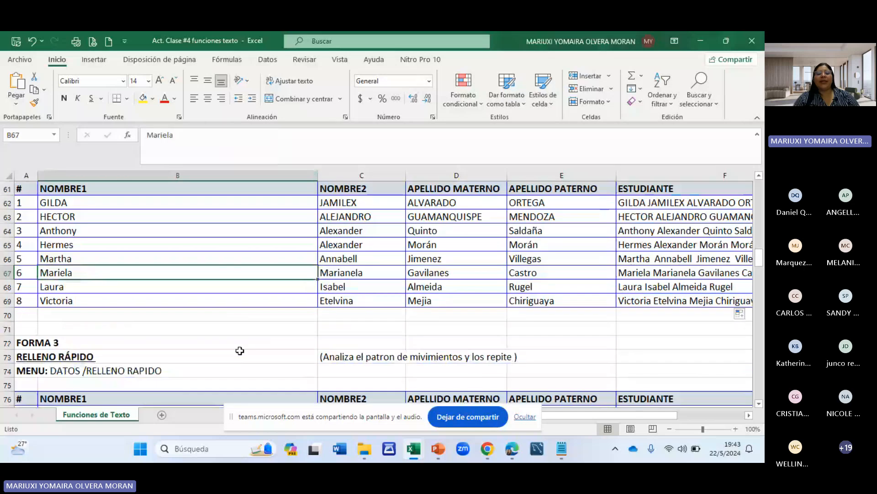
pyautogui.scroll(-4, 239, 350)
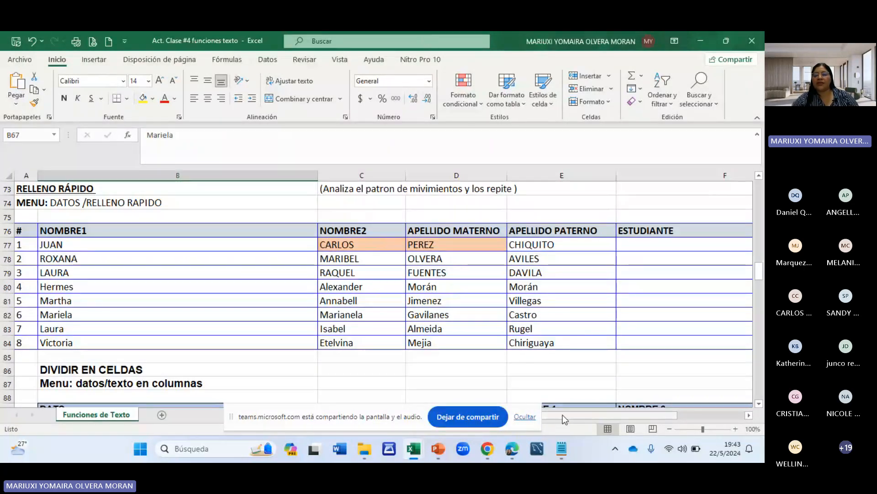
pyautogui.moveTo(563, 415)
pyautogui.mouseDown()
pyautogui.moveTo(594, 415)
pyautogui.moveTo(581, 415)
pyautogui.mouseUp()
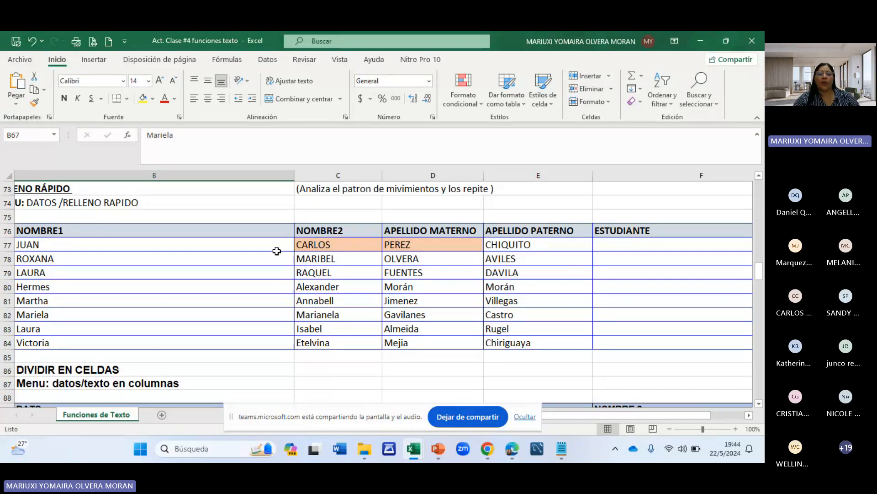
pyautogui.click(600, 245)
pyautogui.press('F2')
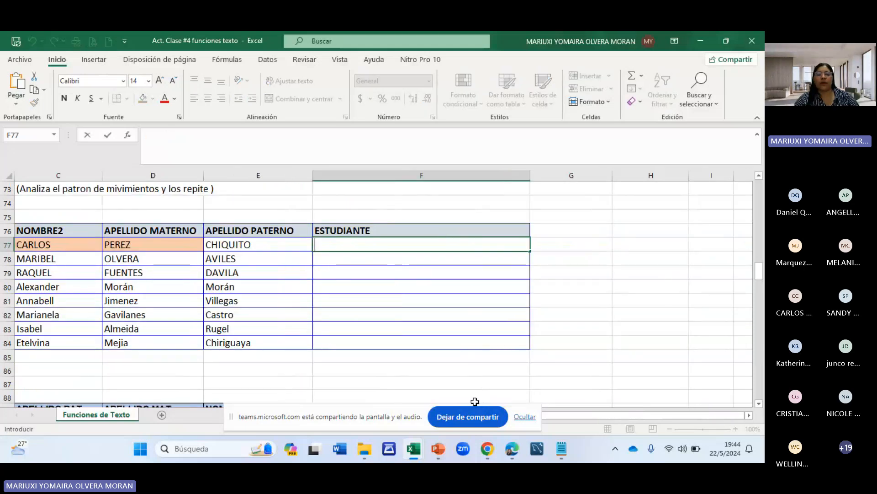
pyautogui.moveTo(552, 416); pyautogui.dragTo(491, 417)
pyautogui.click(612, 273)
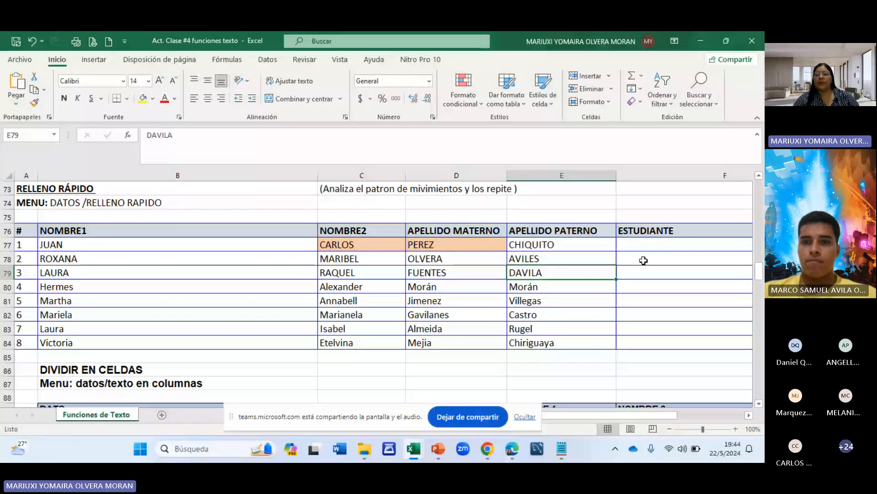
# Try to apply Relleno rápido (Flash Fill) to the empty ESTUDIANTE cells F77:F84 without giving an example.
pyautogui.moveTo(644, 245); pyautogui.dragTo(660, 342)
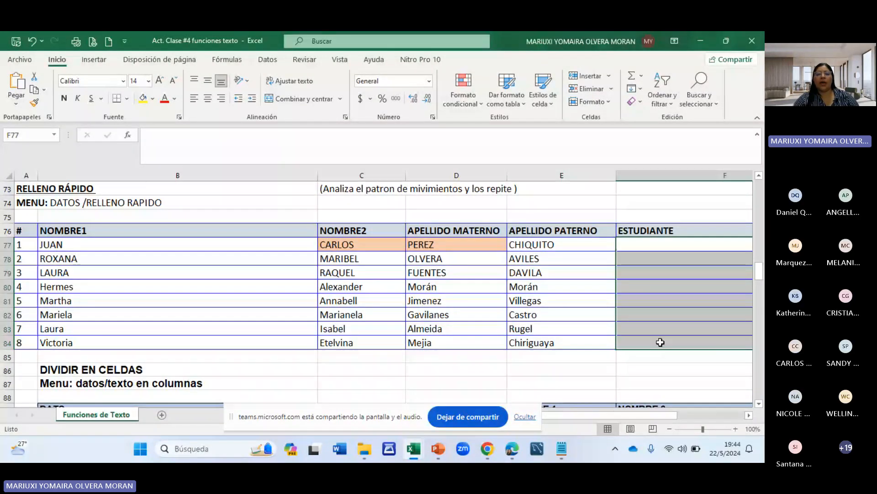
pyautogui.click(267, 60)
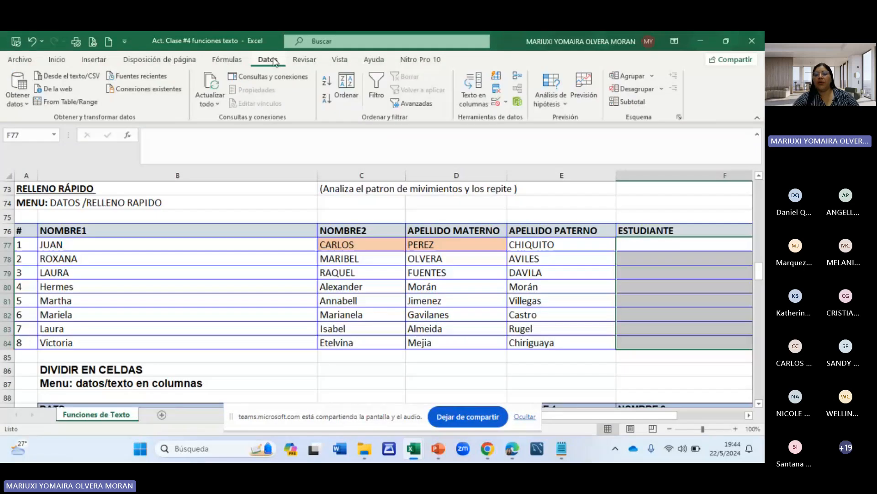
pyautogui.click(497, 78)
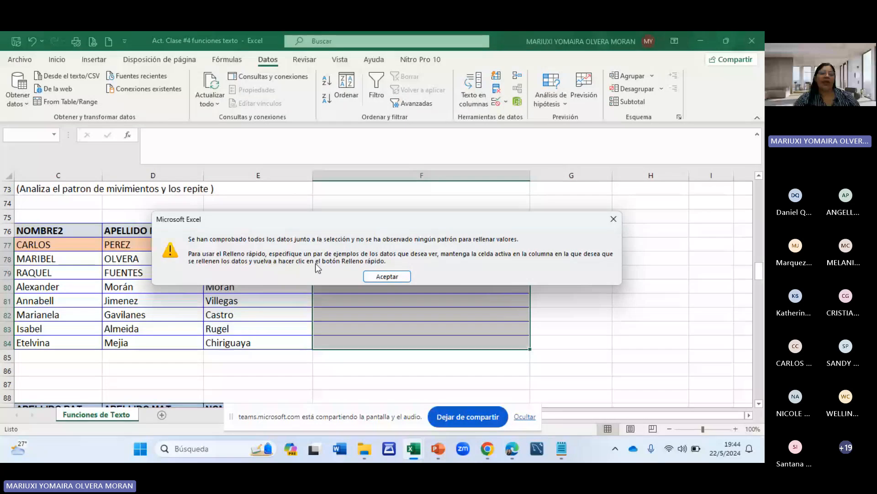
pyautogui.click(388, 276)
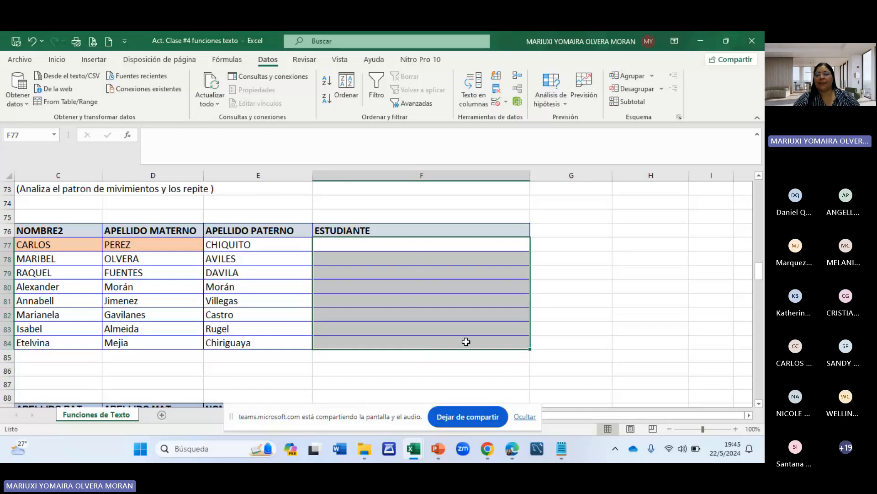
# Copy the first name text from B77 and paste it into the ESTUDIANTE cell F77.
pyautogui.moveTo(575, 412); pyautogui.dragTo(524, 415)
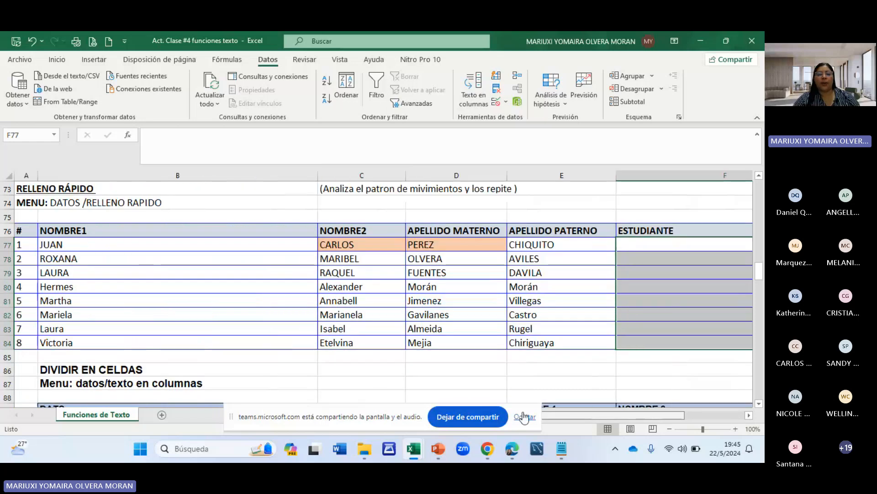
pyautogui.click(169, 244)
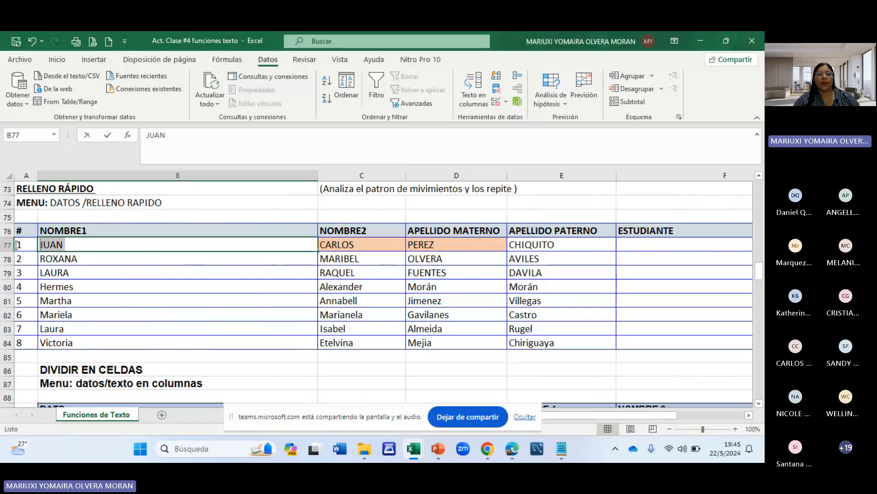
pyautogui.moveTo(16, 245); pyautogui.dragTo(34, 245)
pyautogui.hotkey('ctrl', 'c')
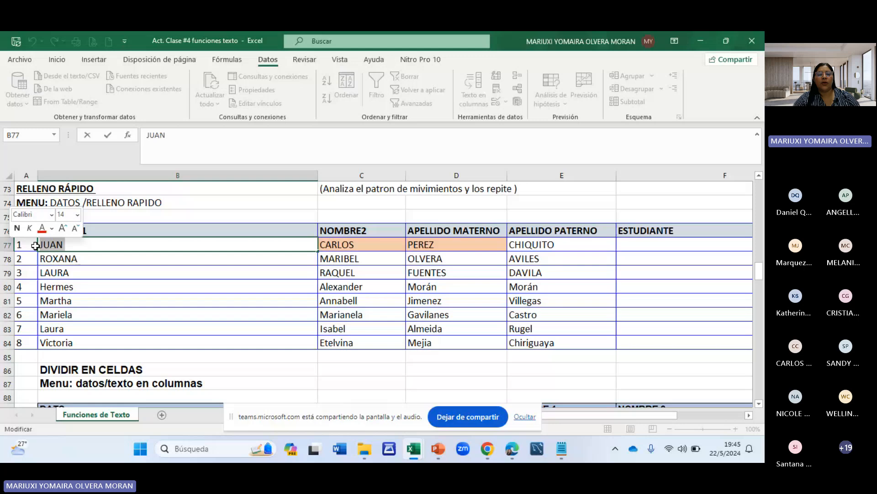
pyautogui.click(680, 246)
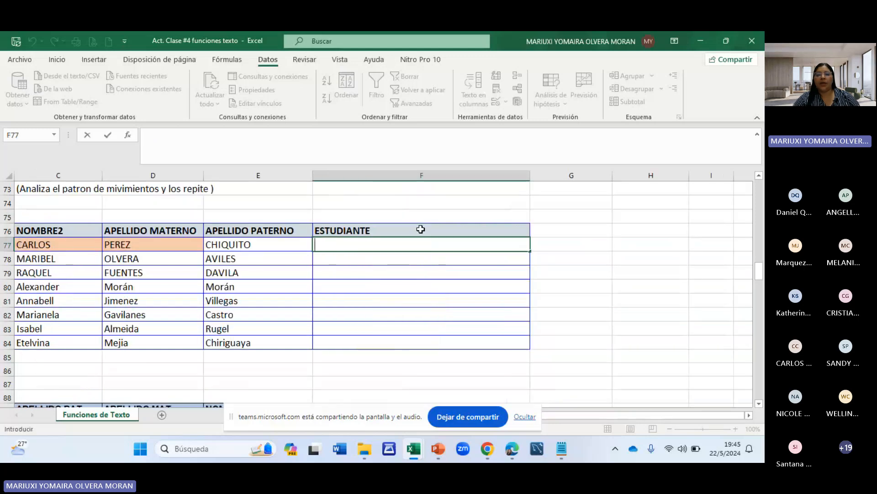
pyautogui.rightClick(353, 245)
pyautogui.click(383, 308)
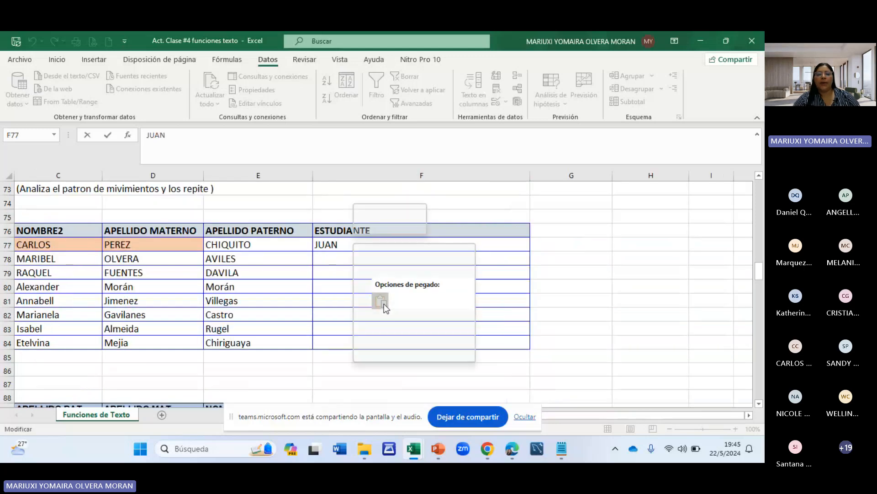
# Copy the APELLIDO PATERNO text from E77 and add it after the first name in F77, separated by a space.
pyautogui.click(254, 241)
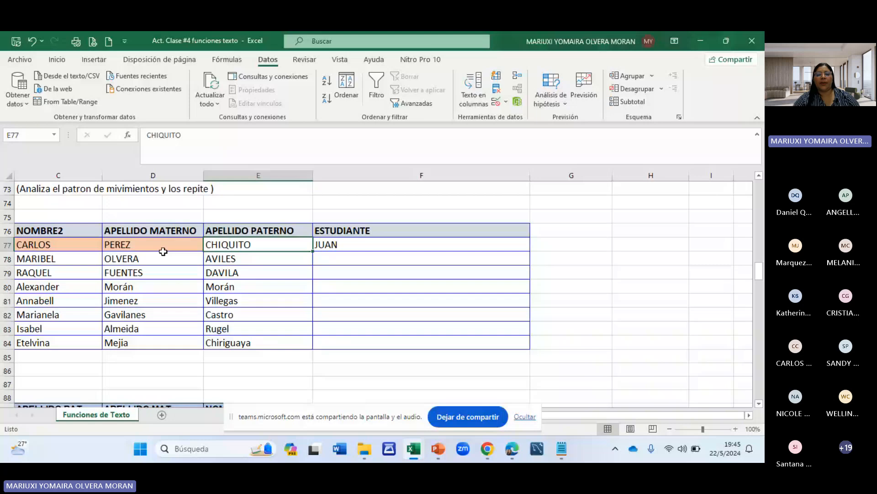
pyautogui.doubleClick(256, 245)
pyautogui.moveTo(256, 245); pyautogui.dragTo(170, 248)
pyautogui.hotkey('ctrl', 'c')
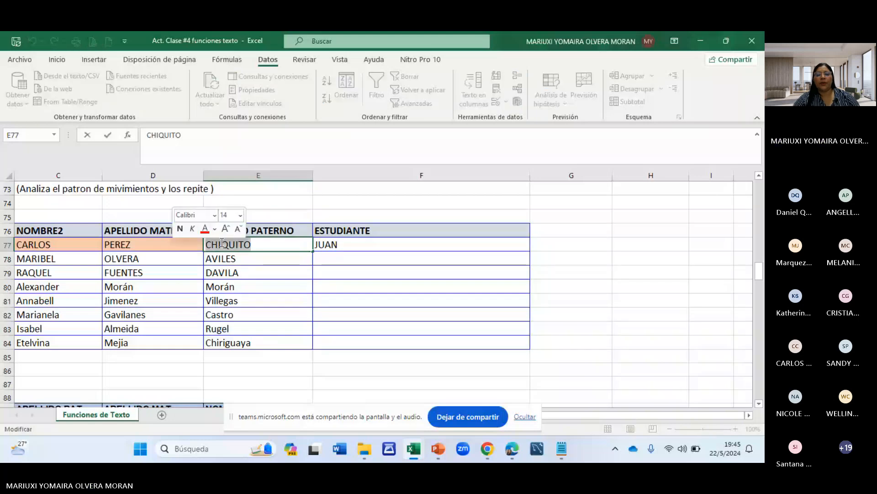
pyautogui.rightClick(346, 243)
pyautogui.click(374, 298)
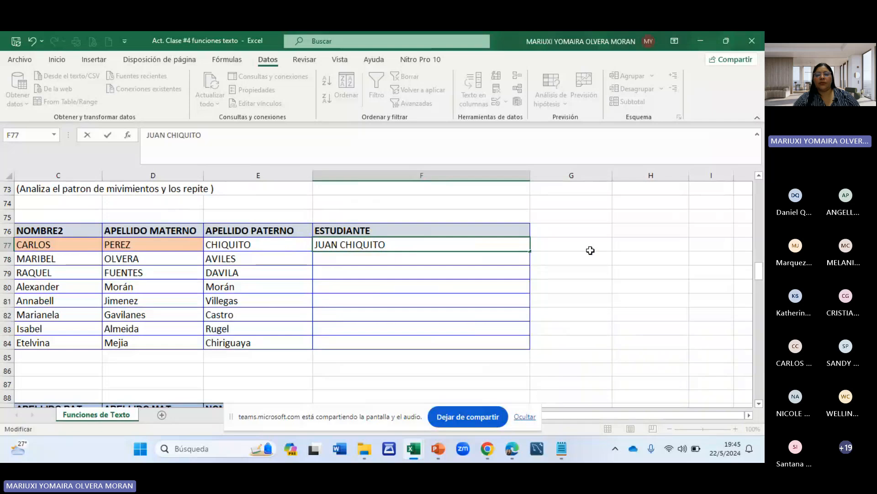
pyautogui.press('Tab')
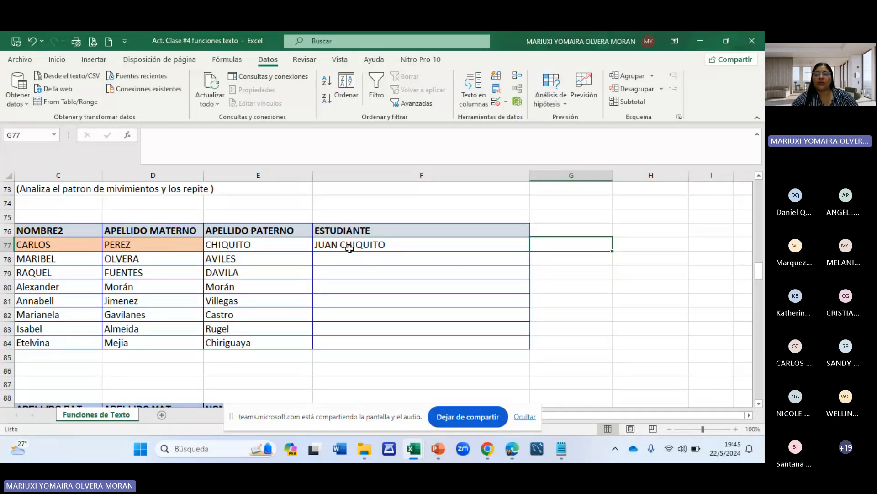
# Copy the NOMBRE1 text from B78 and paste it into the ESTUDIANTE cell F78.
pyautogui.moveTo(563, 414); pyautogui.dragTo(496, 415)
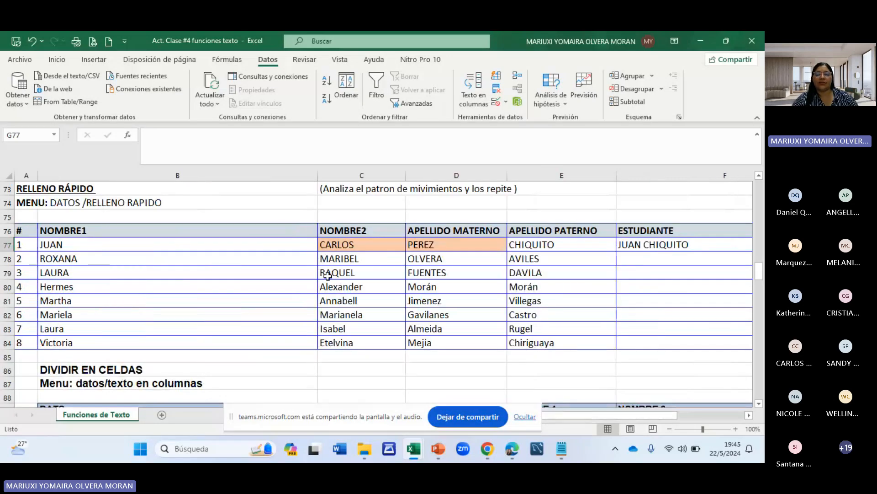
pyautogui.click(86, 257)
pyautogui.doubleClick(85, 258)
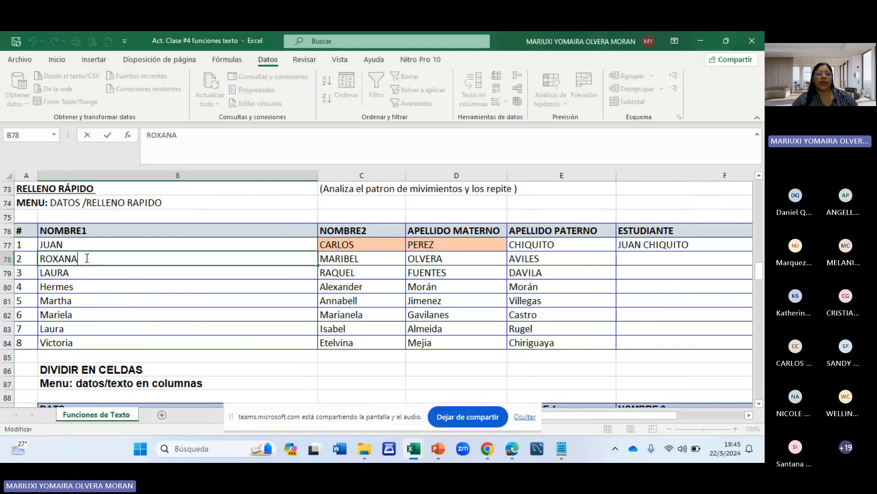
pyautogui.moveTo(86, 258); pyautogui.dragTo(46, 255)
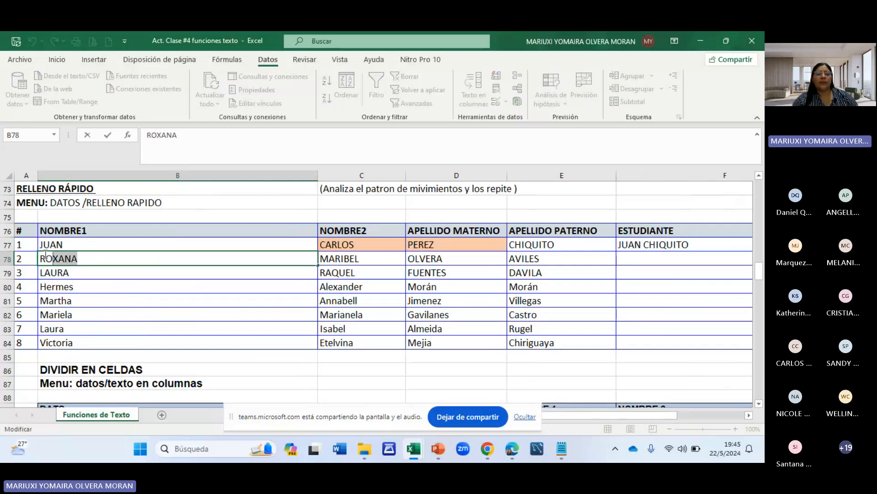
pyautogui.rightClick(55, 259)
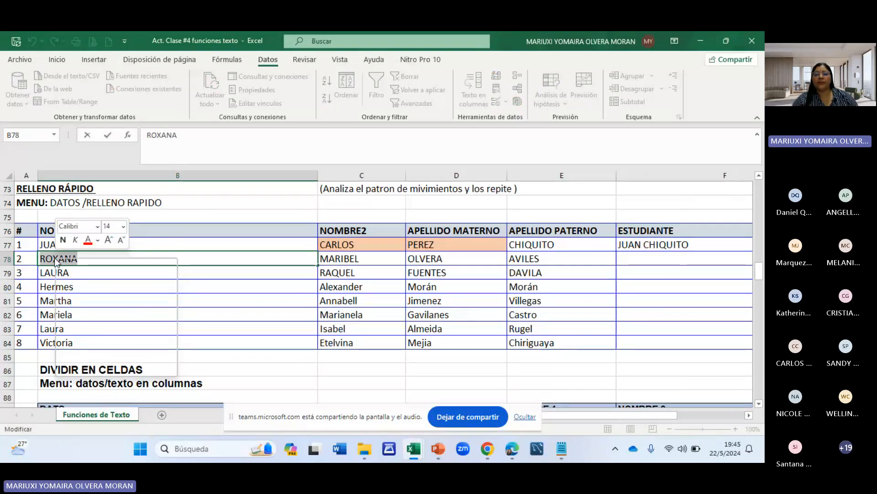
pyautogui.click(640, 259)
pyautogui.rightClick(344, 267)
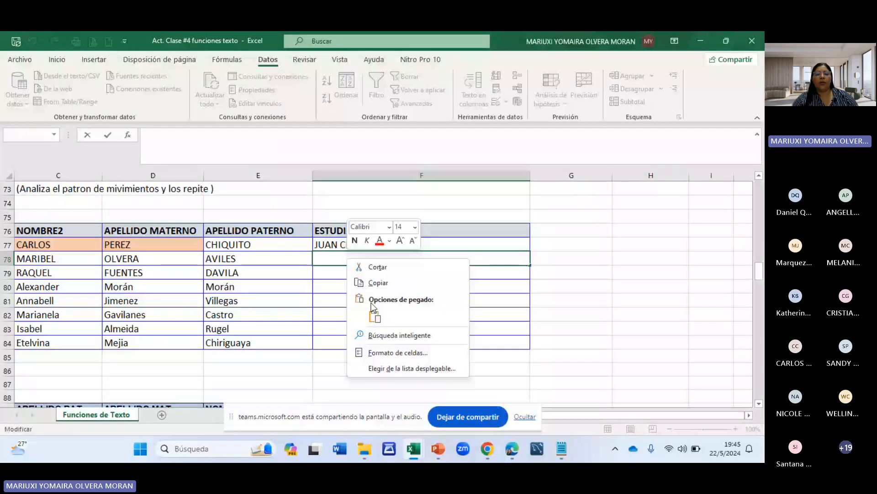
pyautogui.click(371, 369)
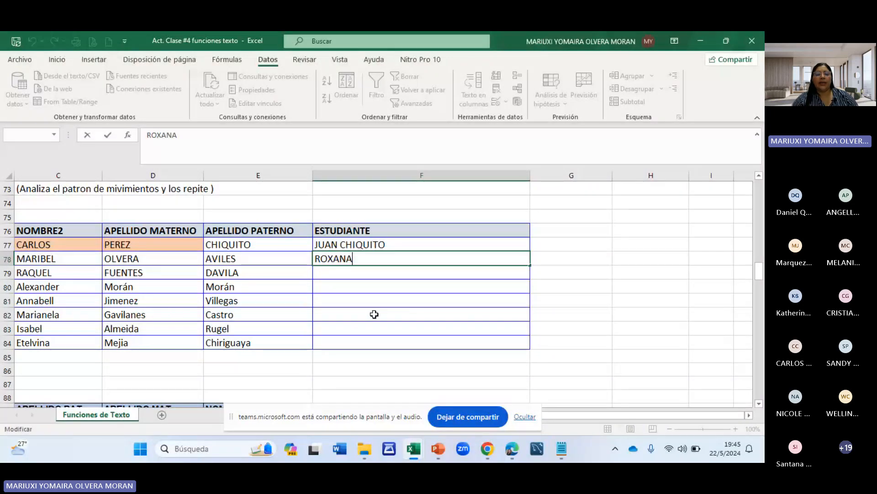
# Copy the APELLIDO PATERNO text from E78 and add it after the first name in F78, separated by a space.
pyautogui.doubleClick(240, 259)
pyautogui.doubleClick(224, 259)
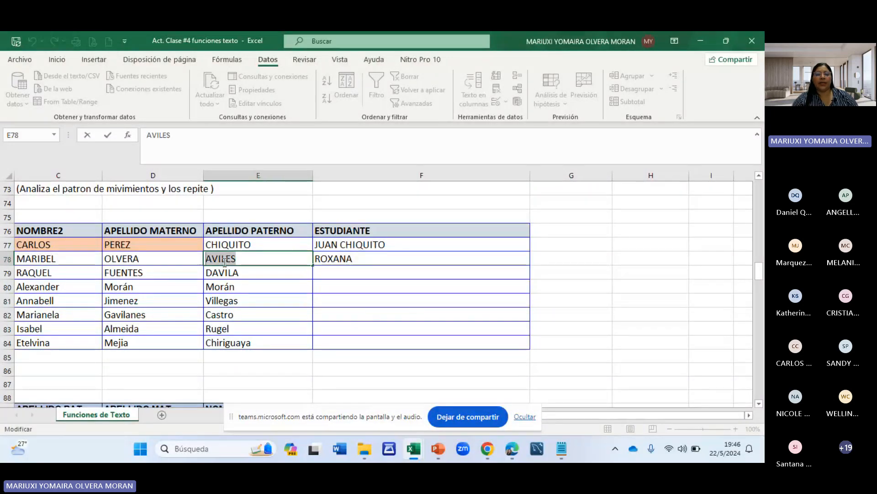
pyautogui.rightClick(224, 262)
pyautogui.click(252, 287)
pyautogui.doubleClick(357, 261)
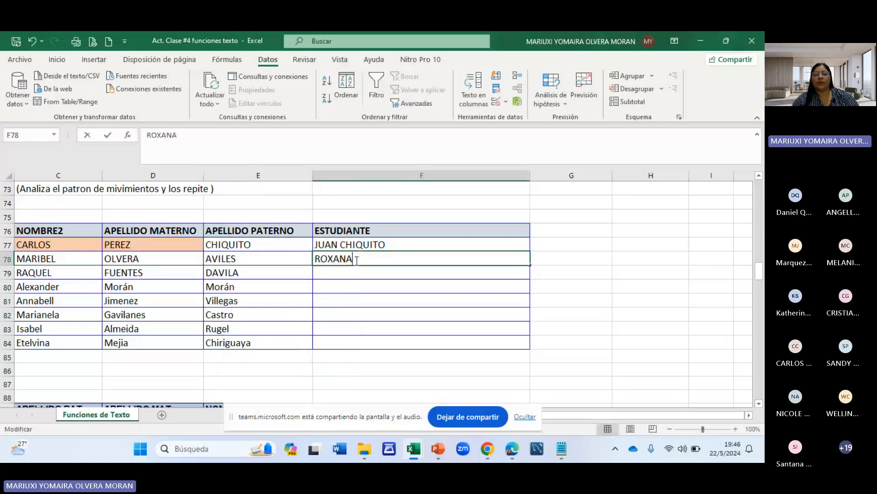
pyautogui.rightClick(357, 261)
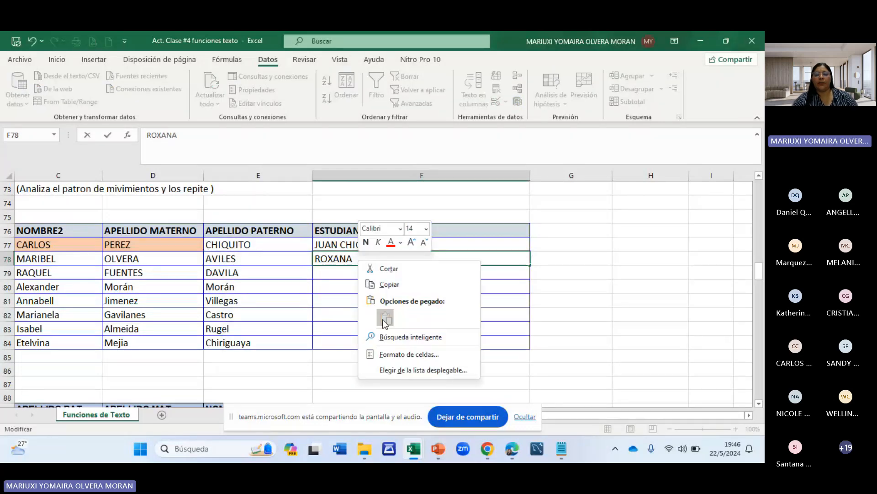
pyautogui.click(384, 318)
pyautogui.press('Return')
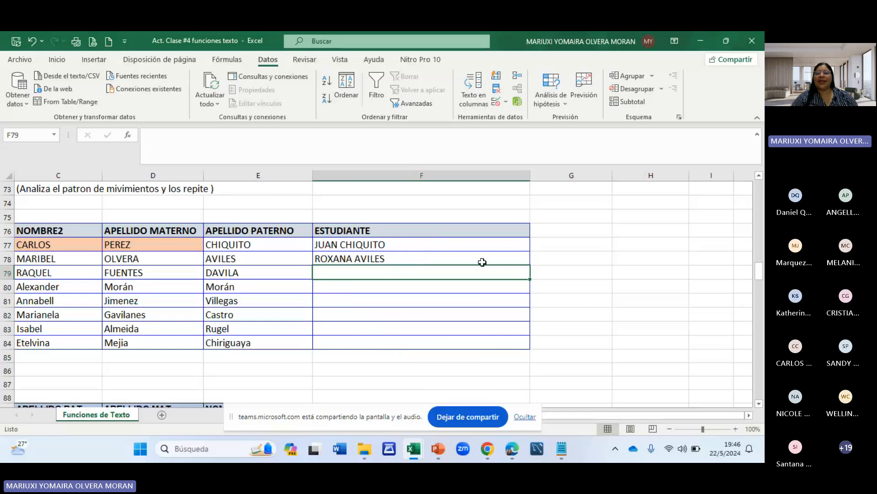
# Apply Relleno rápido (Flash Fill) to F77:F84, using the two completed ESTUDIANTE cells as examples.
pyautogui.moveTo(417, 245); pyautogui.dragTo(421, 340)
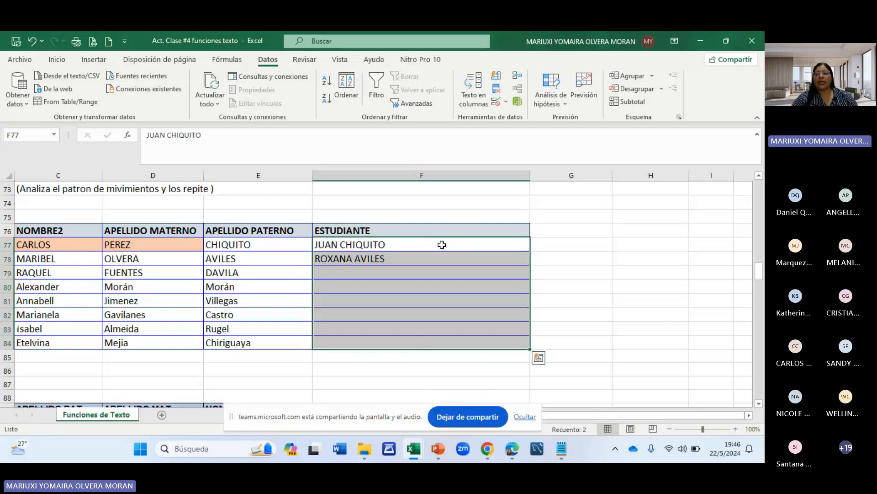
pyautogui.click(499, 75)
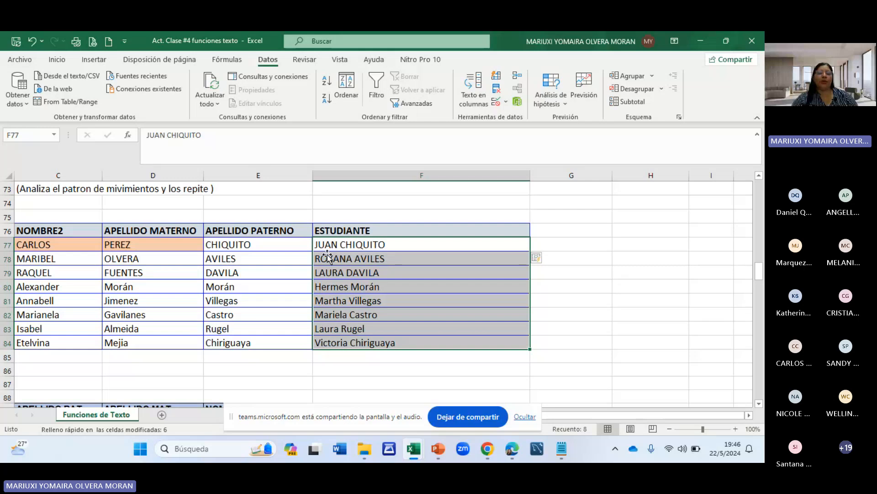
pyautogui.hscroll(-2, 571, 410)
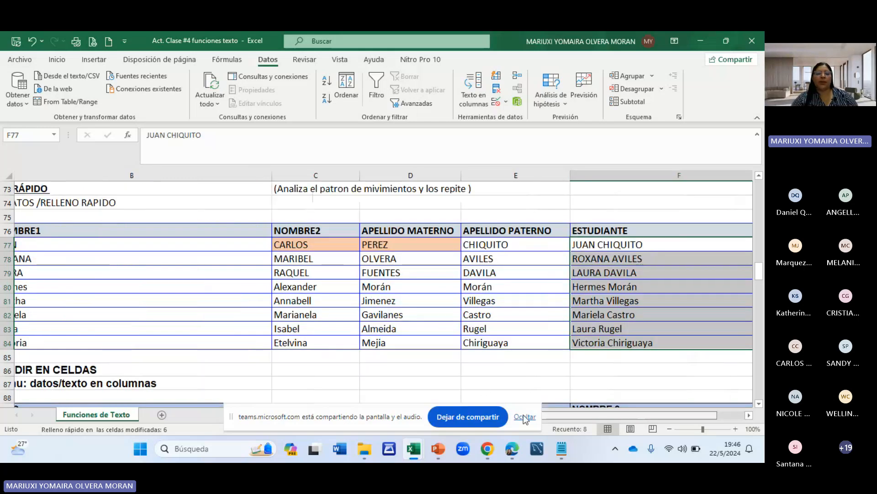
pyautogui.hscroll(-1, 525, 418)
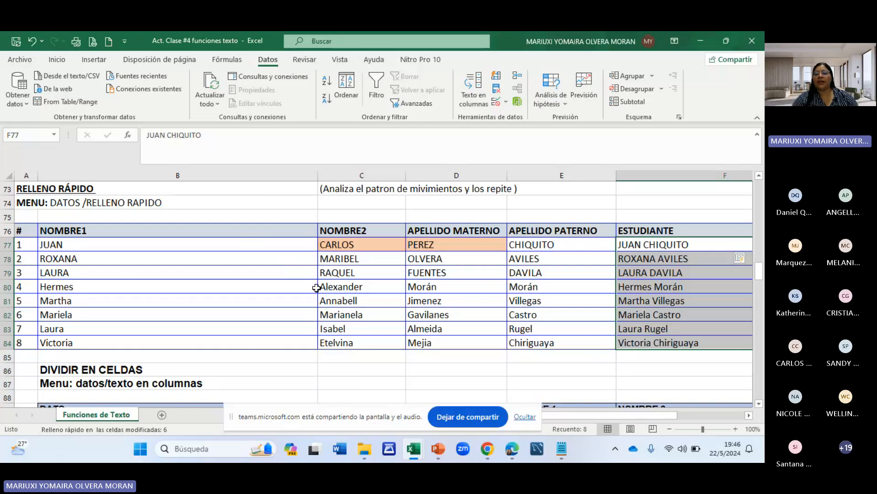
# Accept the Relleno rápido suggestions for the ESTUDIANTE column.
pyautogui.moveTo(606, 413); pyautogui.dragTo(647, 413)
pyautogui.click(503, 271)
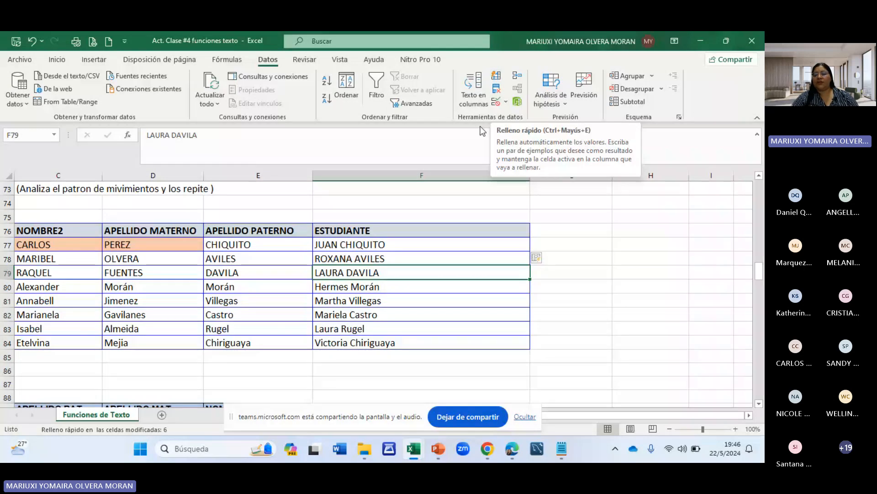
pyautogui.click(546, 259)
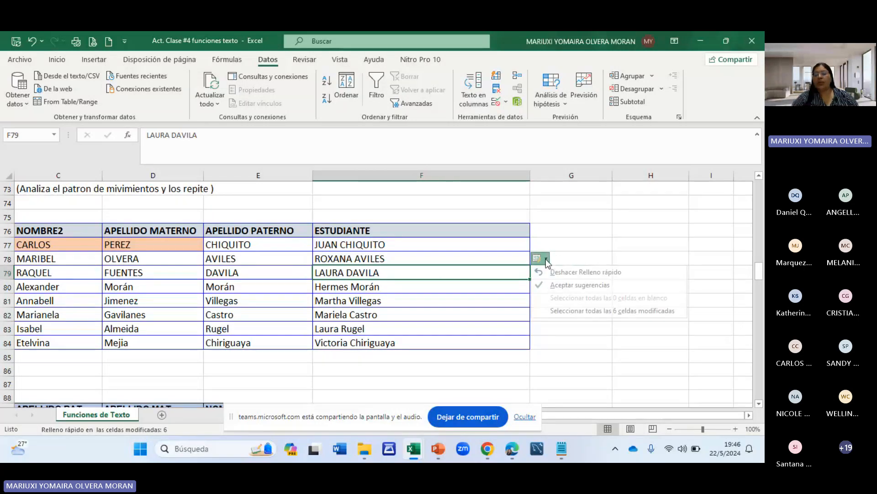
pyautogui.click(607, 285)
pyautogui.click(609, 234)
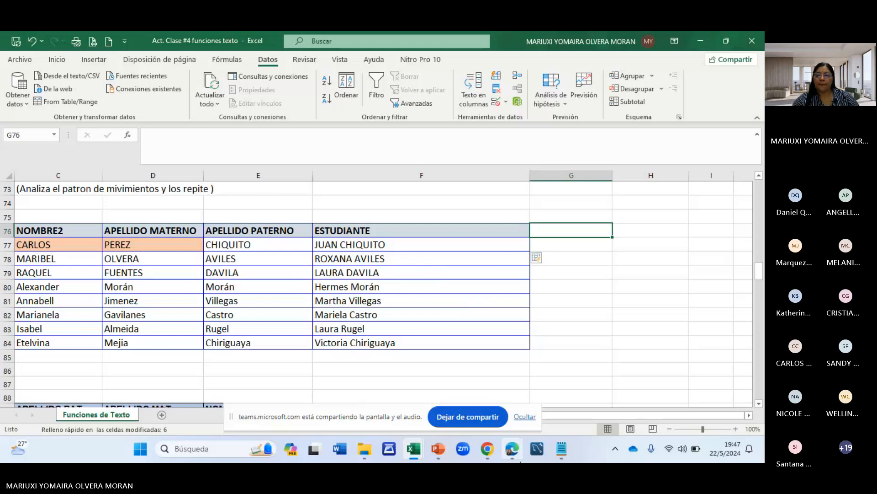
# Compare the filled ESTUDIANTE column with the name and surname columns of the FORMA 3 table.
pyautogui.click(325, 351)
pyautogui.press('Home')
pyautogui.moveTo(617, 413); pyautogui.dragTo(640, 412)
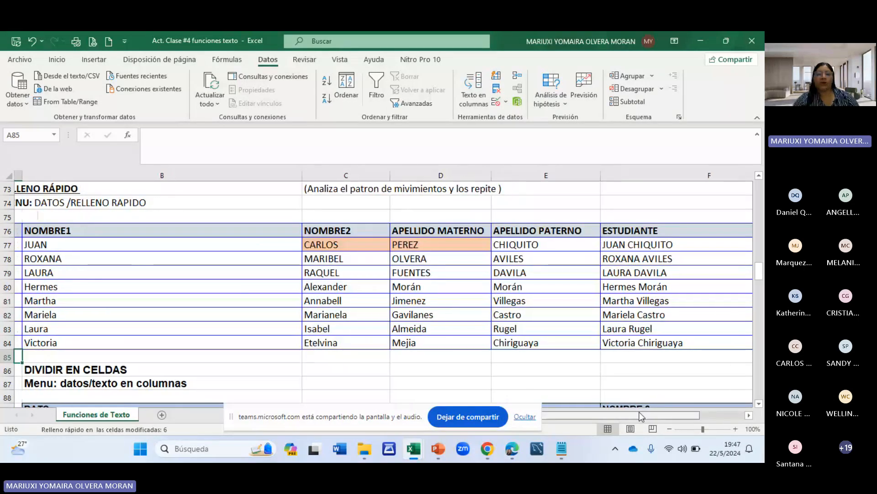
pyautogui.moveTo(640, 412); pyautogui.dragTo(667, 412)
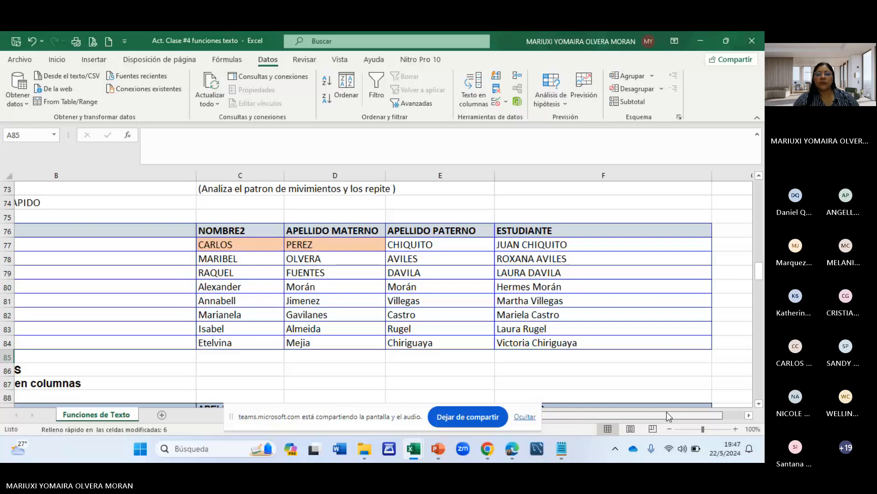
pyautogui.moveTo(669, 416); pyautogui.dragTo(671, 416)
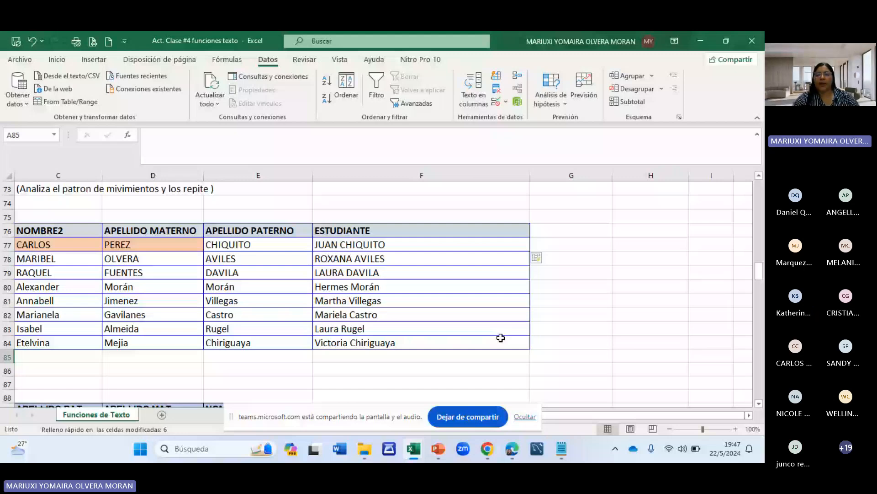
pyautogui.hscroll(-1, 501, 337)
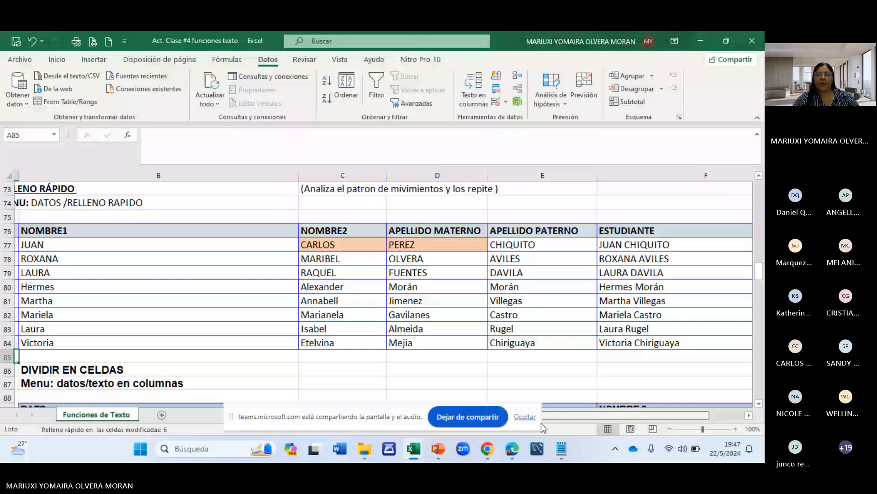
pyautogui.hscroll(1, 568, 417)
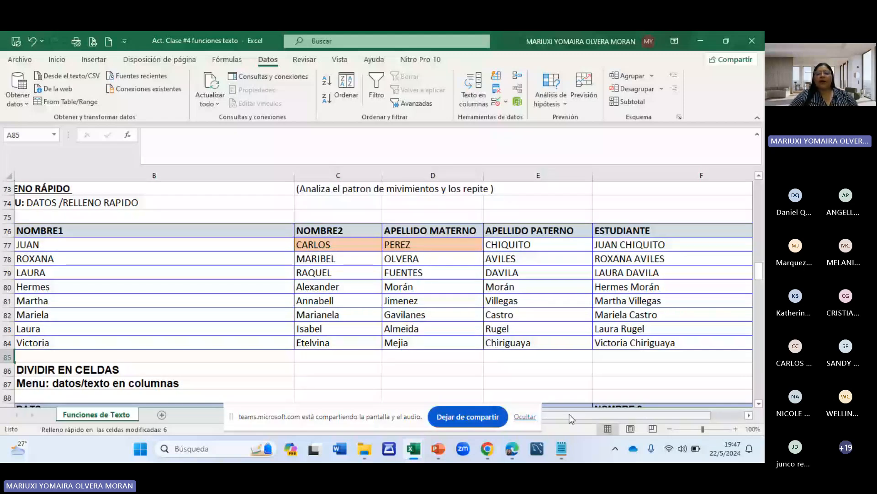
pyautogui.moveTo(572, 419); pyautogui.dragTo(539, 418)
pyautogui.click(310, 329)
pyautogui.scroll(-1, 323, 280)
pyautogui.scroll(2, 322, 283)
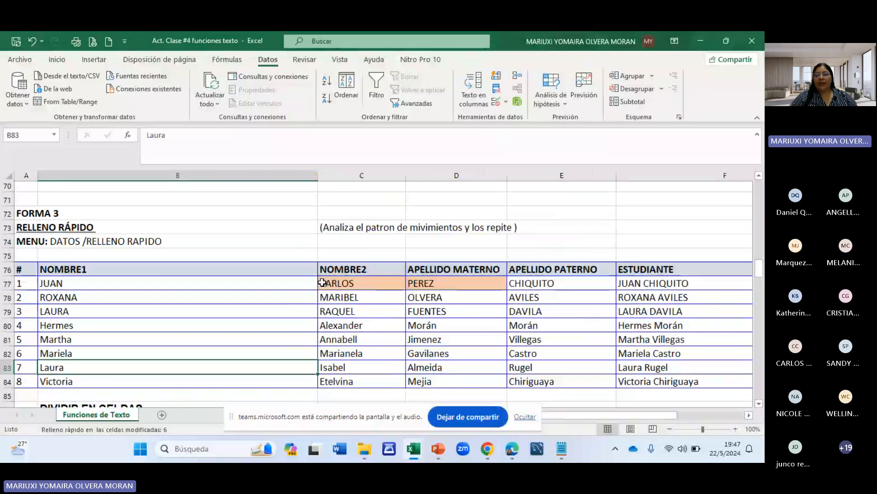
pyautogui.scroll(-1, 322, 283)
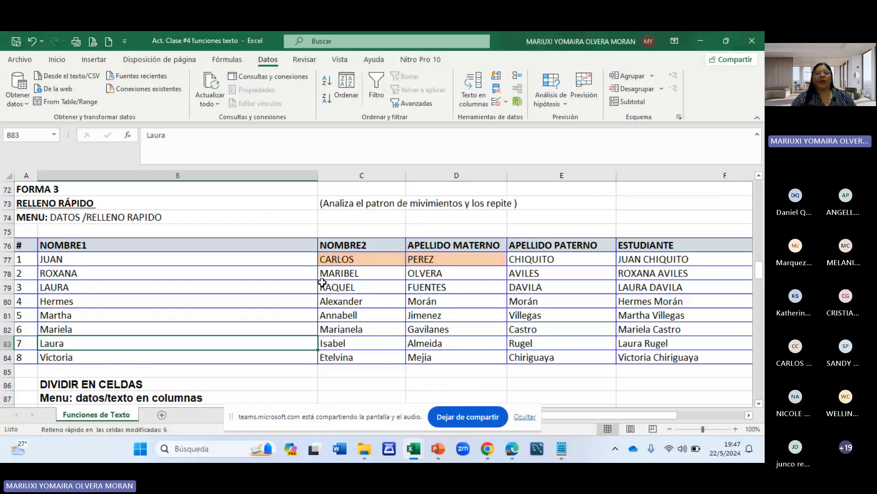
# Examine the DIVIDIR EN CELDAS section and review the FORMA 1, FORMA 2 and FORMA 3 sections for joining cells.
pyautogui.scroll(-1, 471, 264)
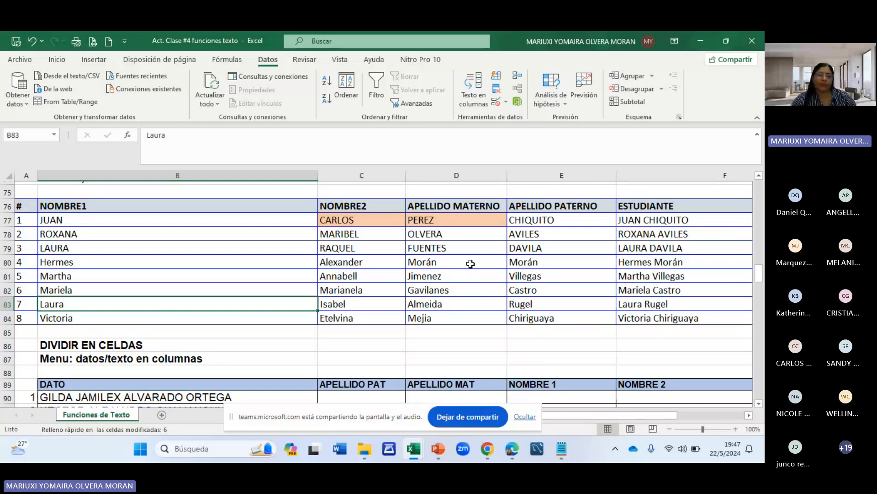
pyautogui.scroll(-1, 470, 264)
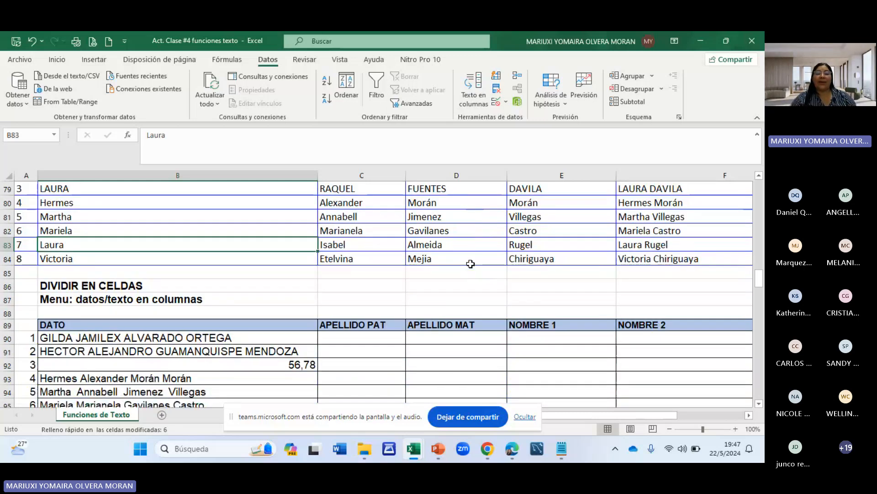
pyautogui.scroll(-2, 471, 264)
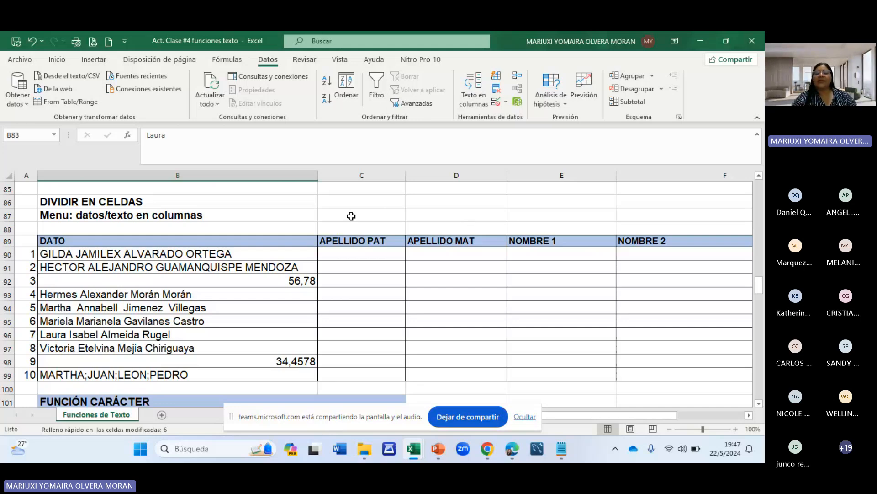
pyautogui.scroll(1, 347, 266)
pyautogui.scroll(1, 347, 265)
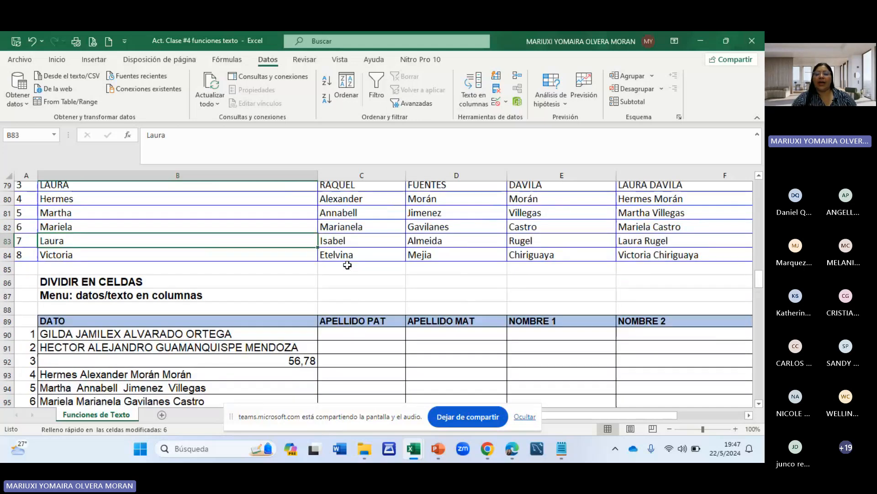
pyautogui.scroll(3, 347, 265)
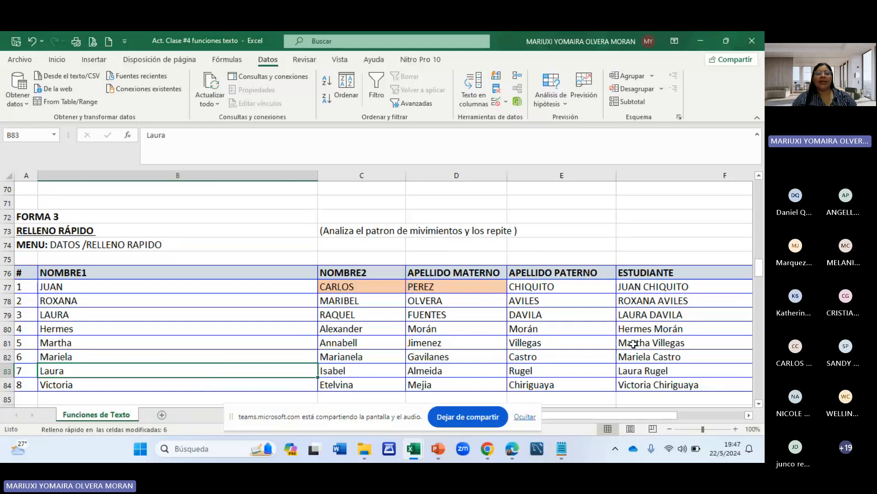
pyautogui.scroll(-3, 440, 332)
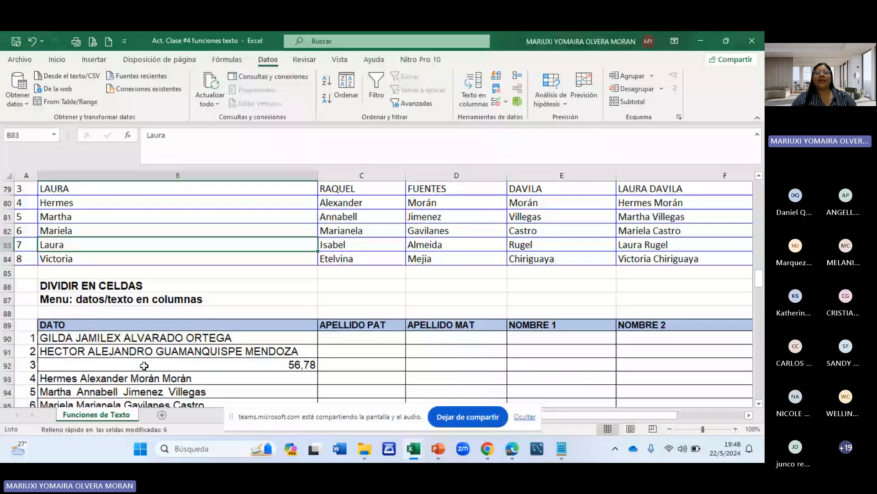
pyautogui.scroll(6, 259, 331)
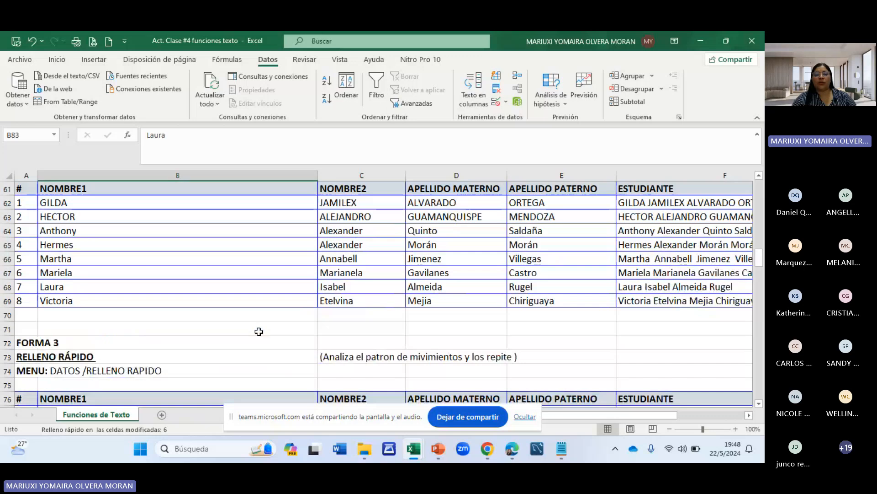
pyautogui.scroll(2, 259, 331)
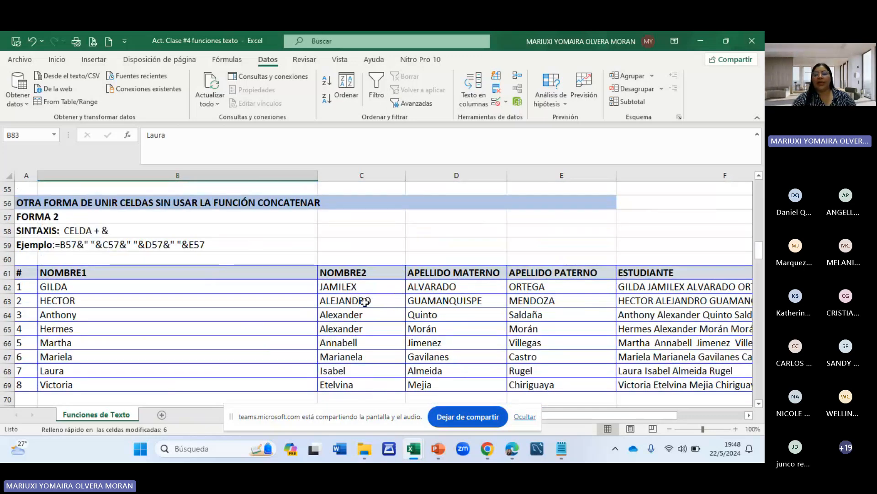
pyautogui.scroll(7, 365, 302)
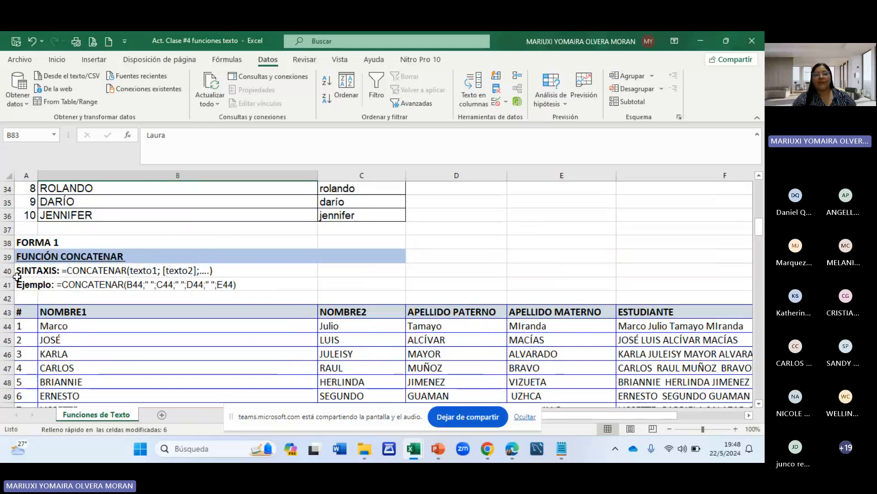
pyautogui.scroll(-2, 140, 296)
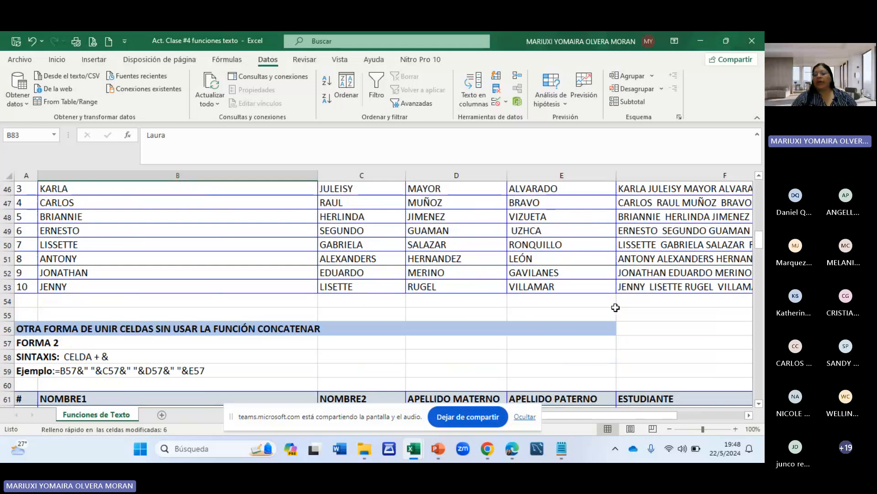
pyautogui.scroll(-5, 615, 308)
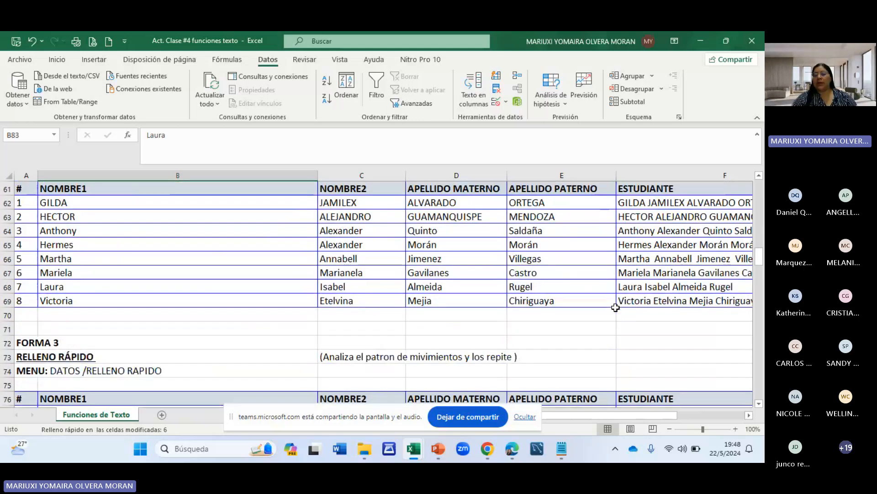
# Examine the DATO entries in B90:B99 of the DIVIDIR EN CELDAS table, including the full names and decimal numbers.
pyautogui.scroll(-2, 616, 308)
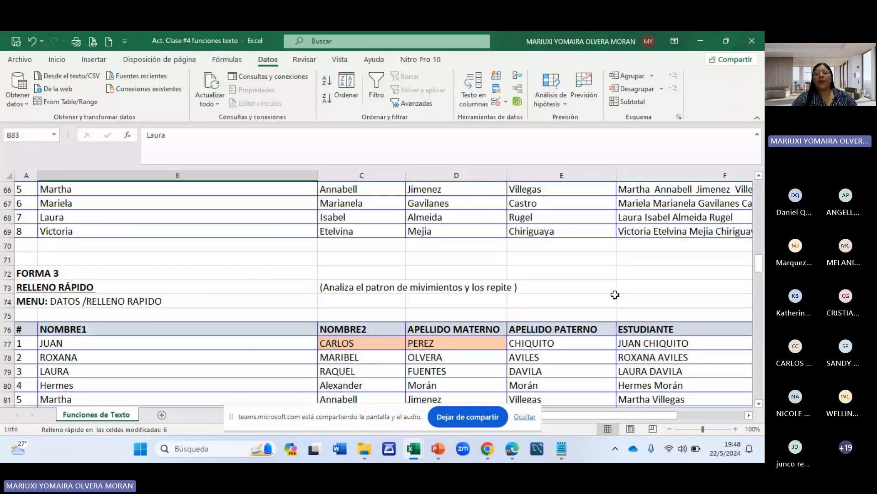
pyautogui.scroll(-5, 615, 295)
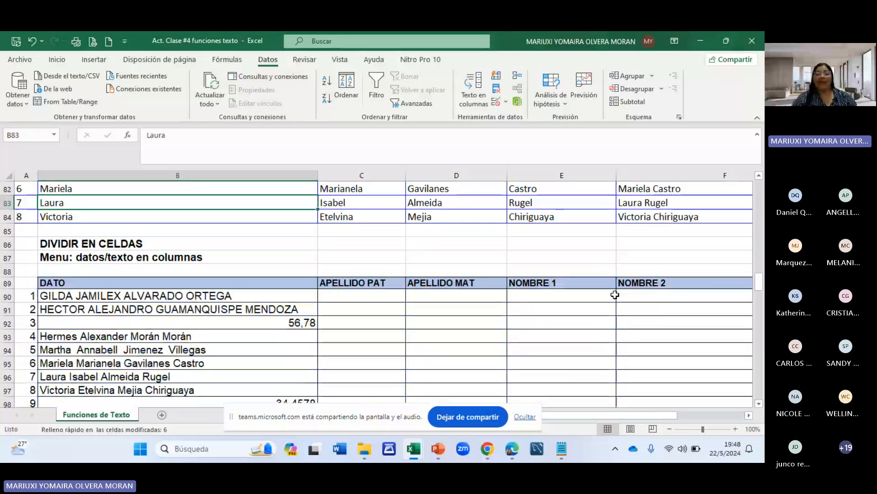
pyautogui.scroll(-1, 595, 295)
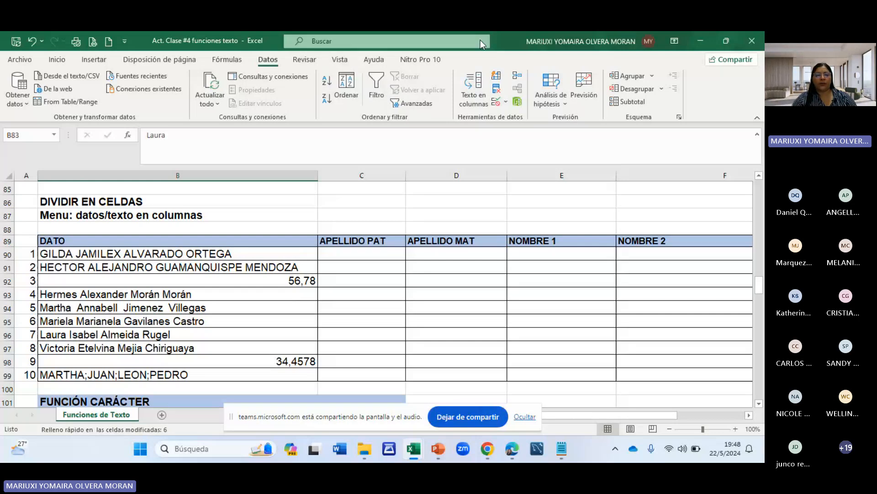
pyautogui.click(362, 213)
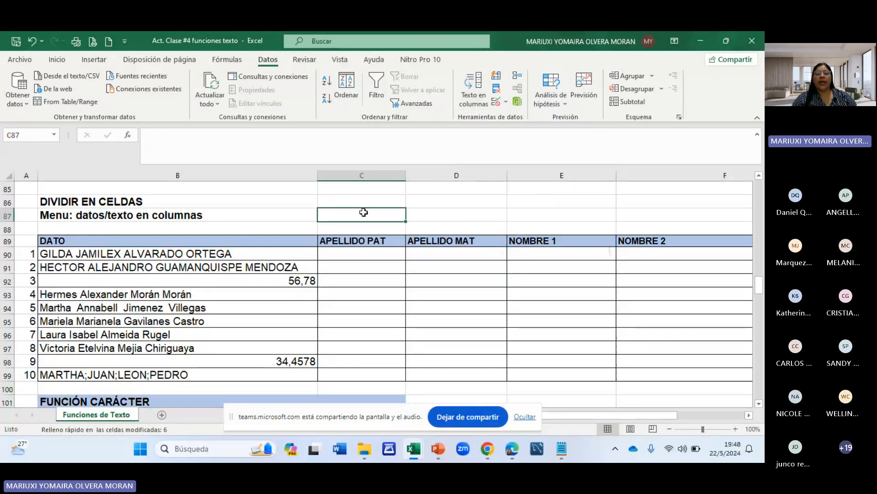
pyautogui.moveTo(146, 254); pyautogui.dragTo(147, 376)
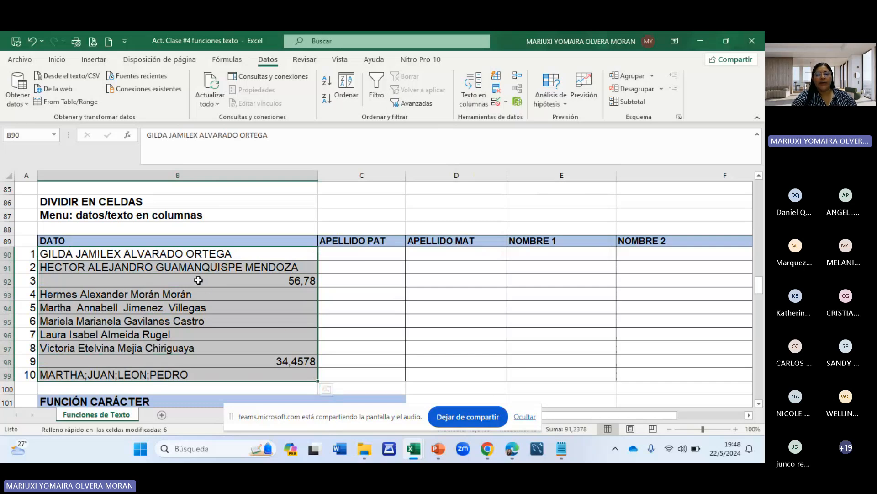
pyautogui.click(91, 252)
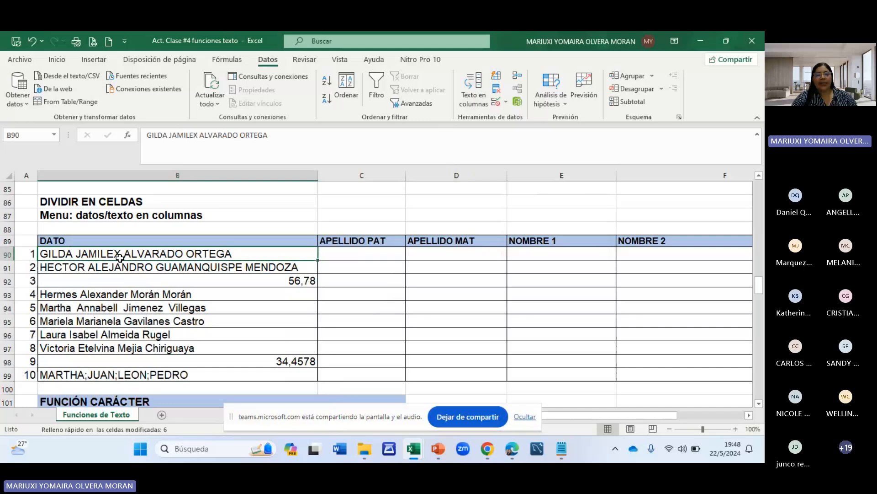
pyautogui.click(299, 281)
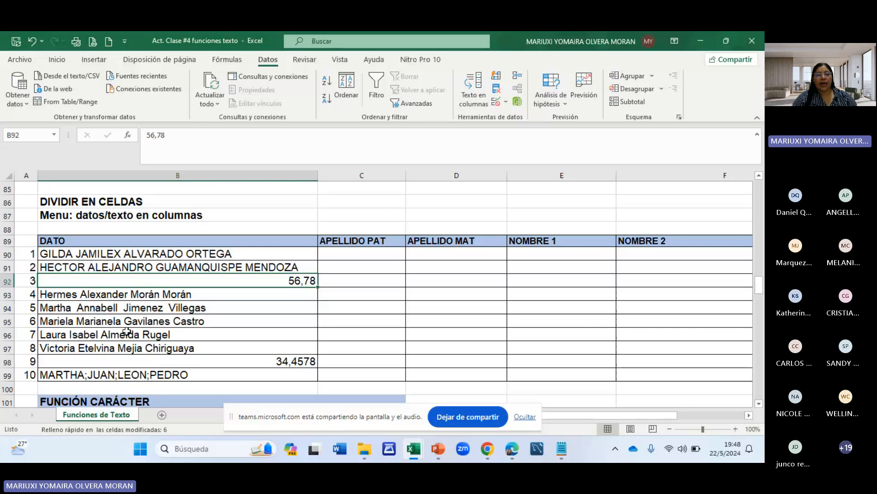
pyautogui.click(286, 365)
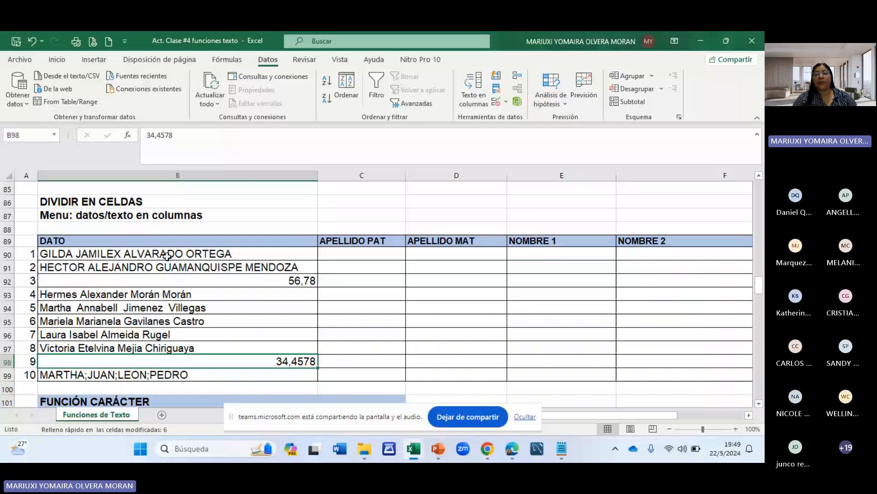
pyautogui.click(229, 254)
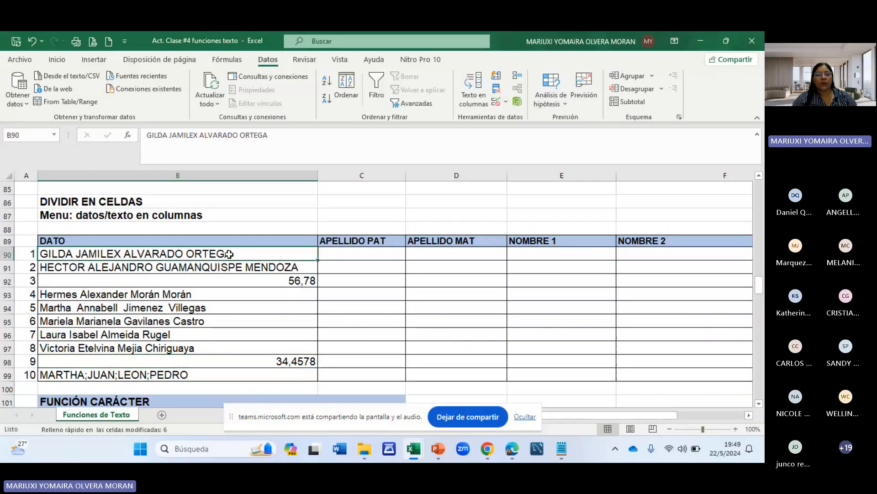
# Start Texto en columnas for B90:B99 with Delimitados as the original data type and continue to the separator settings.
pyautogui.moveTo(229, 254); pyautogui.dragTo(229, 376)
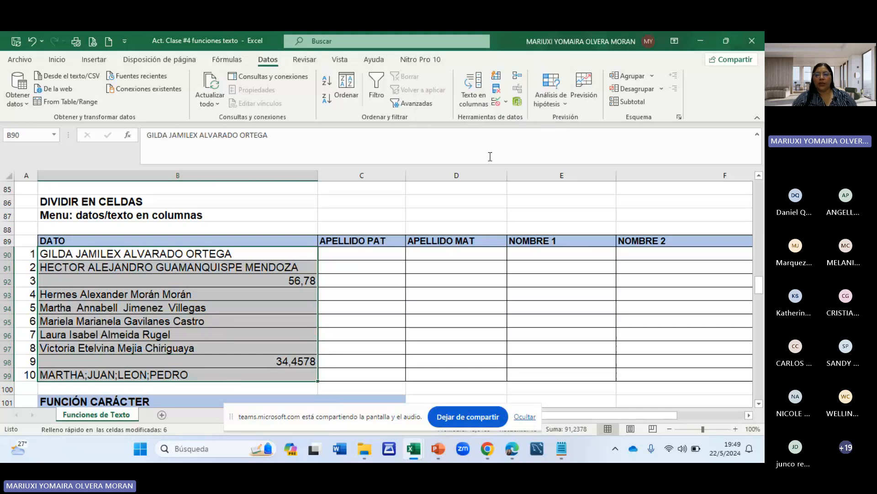
pyautogui.click(466, 84)
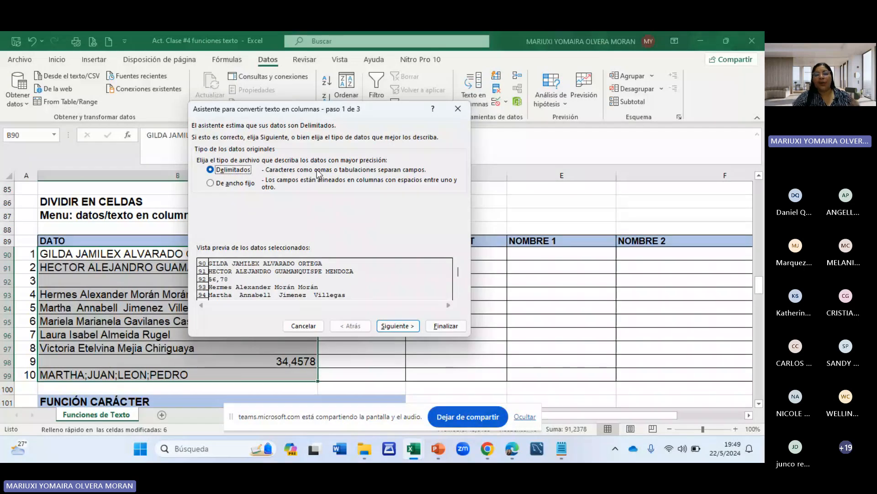
pyautogui.click(213, 185)
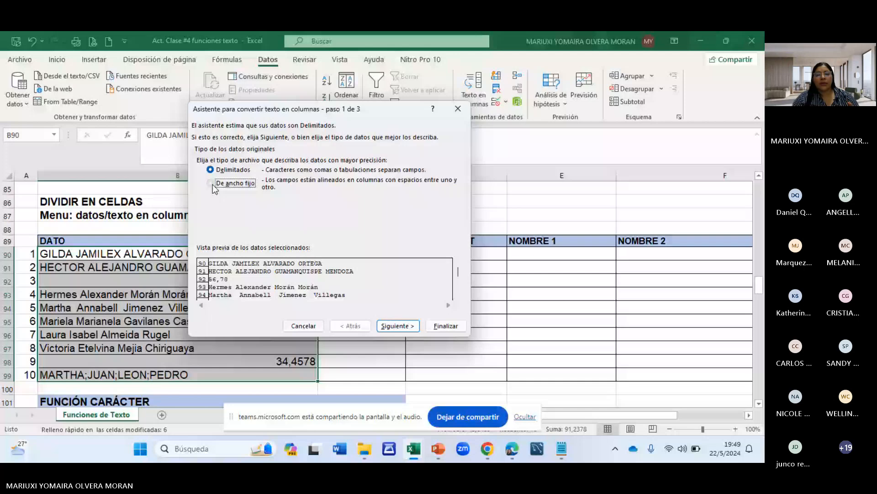
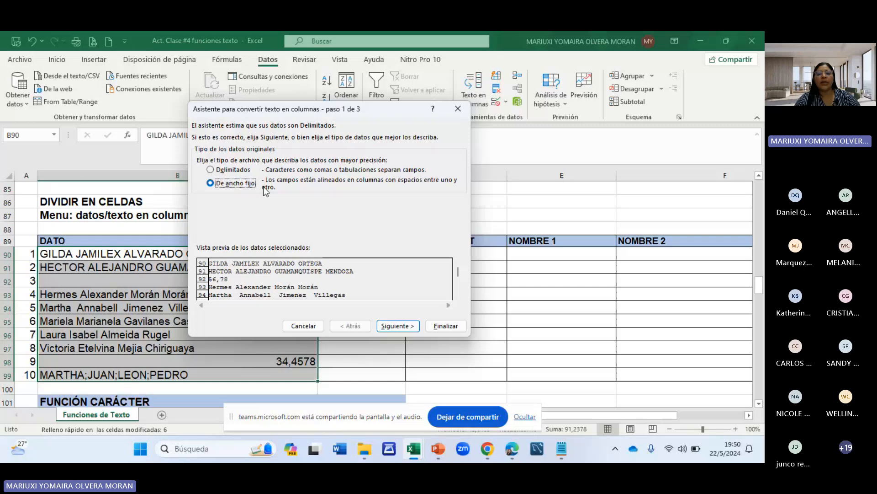
pyautogui.click(211, 170)
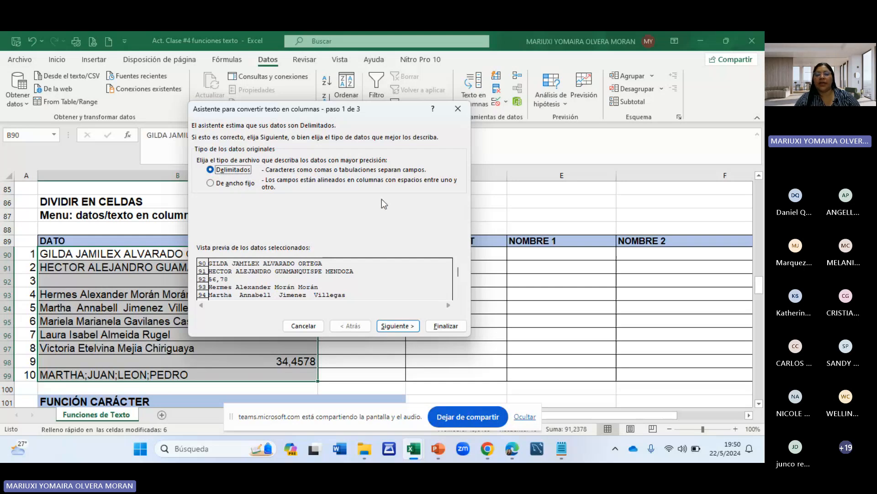
pyautogui.click(398, 326)
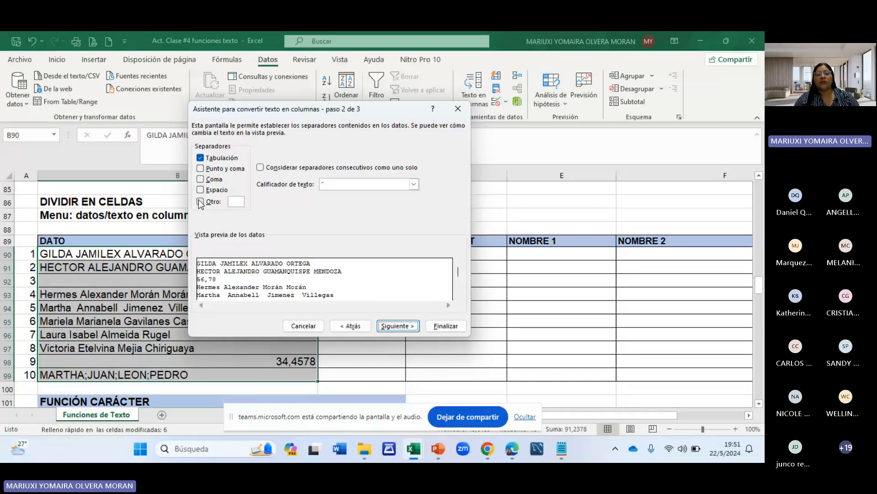
# Add Coma, Punto y coma and Espacio to the Tabulación separator, treating consecutive separators as one.
pyautogui.click(200, 178)
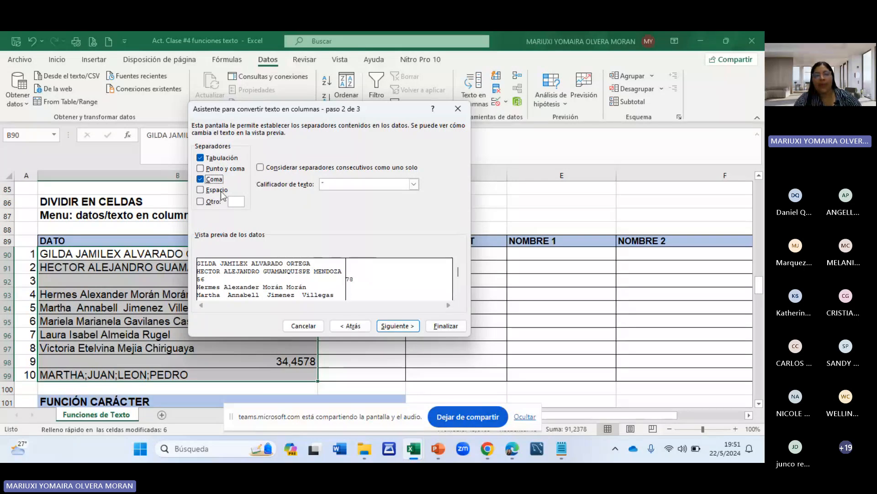
pyautogui.click(200, 179)
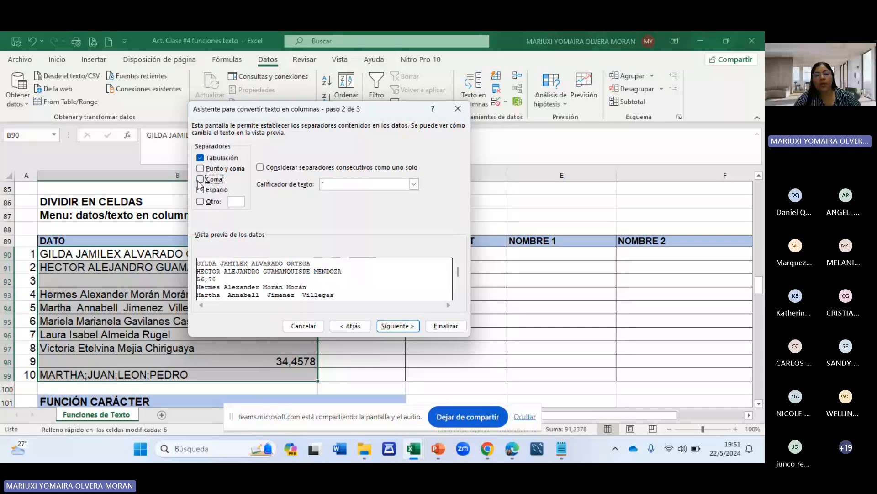
pyautogui.click(200, 182)
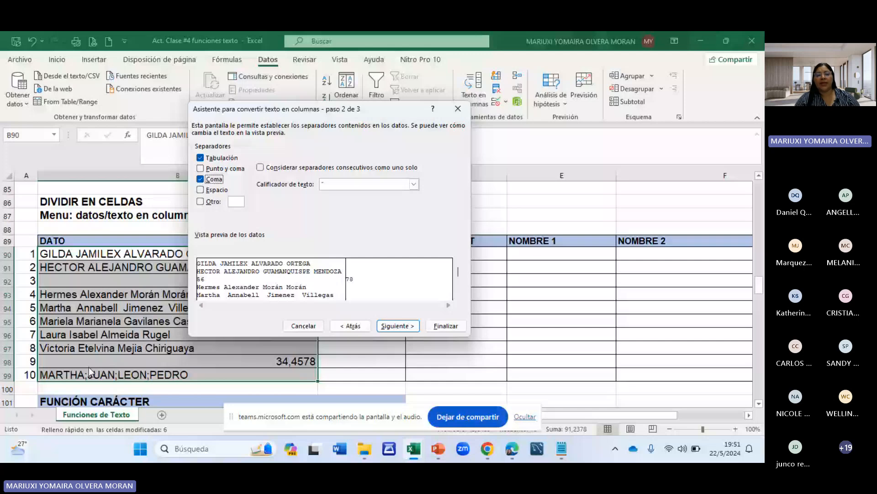
pyautogui.click(201, 169)
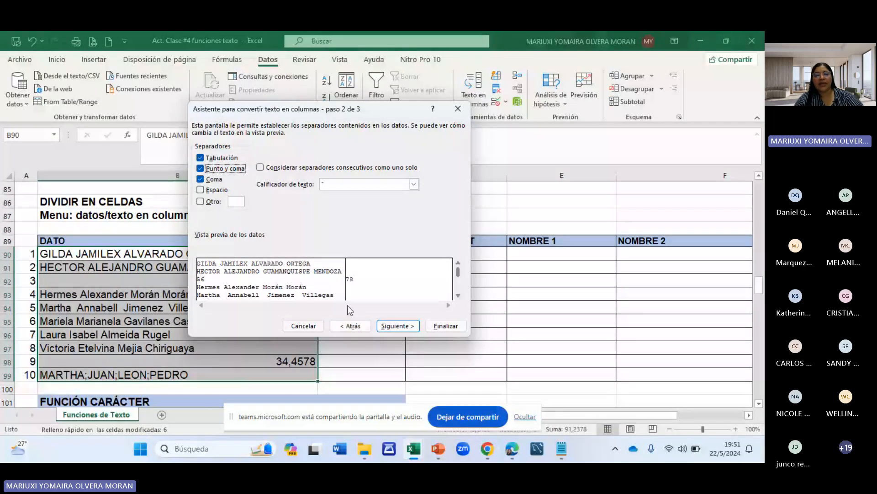
pyautogui.click(458, 296)
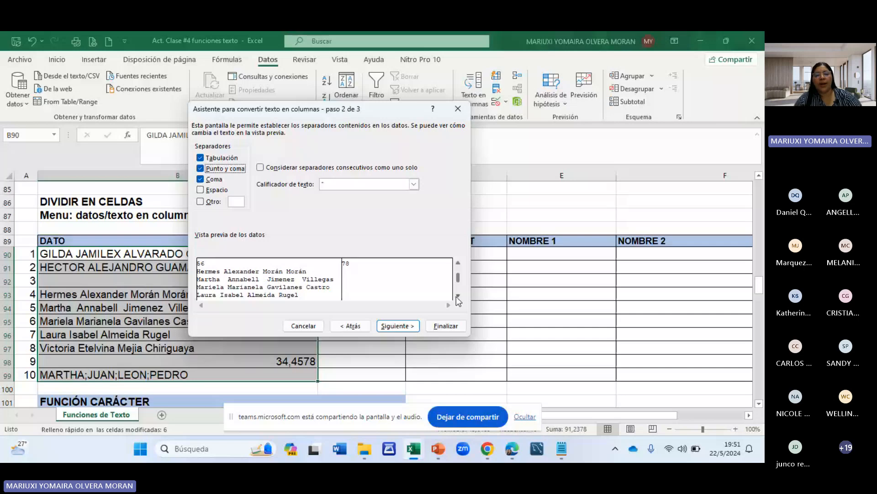
pyautogui.click(458, 296)
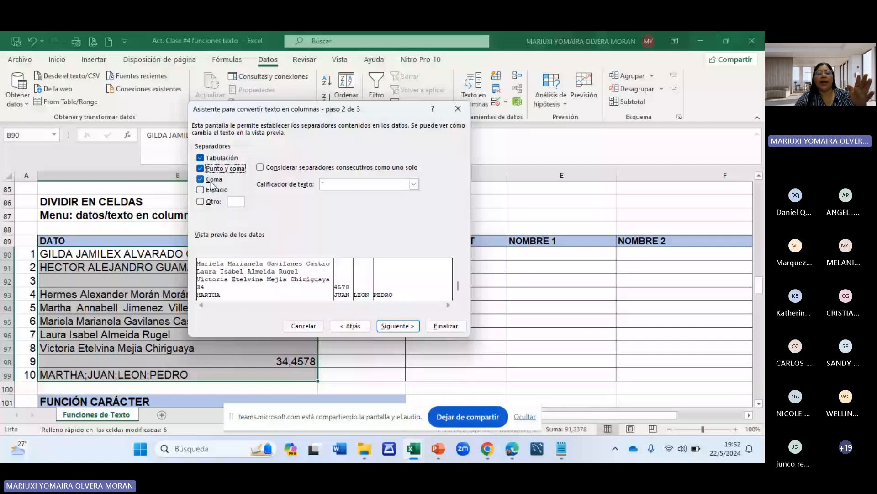
pyautogui.click(200, 190)
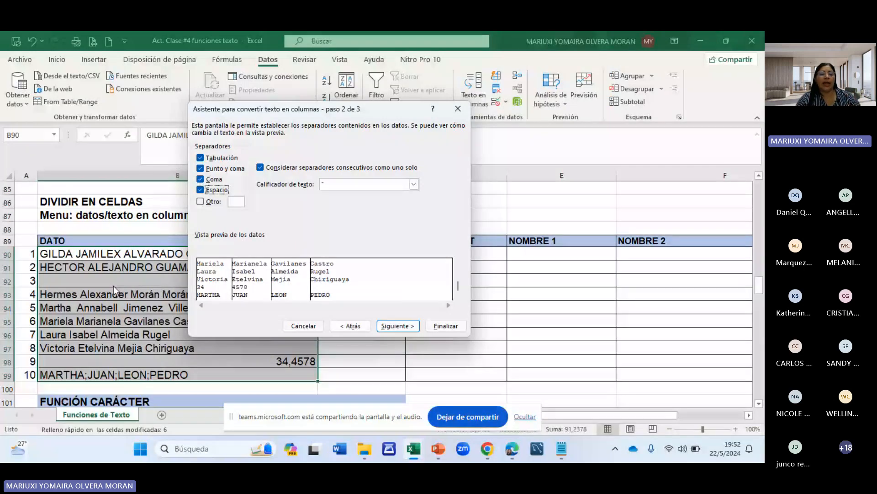
# Clear Tabulación, Punto y coma and Coma to preview the split by Espacio alone, and reselect all three separators.
pyautogui.click(201, 158)
pyautogui.click(200, 169)
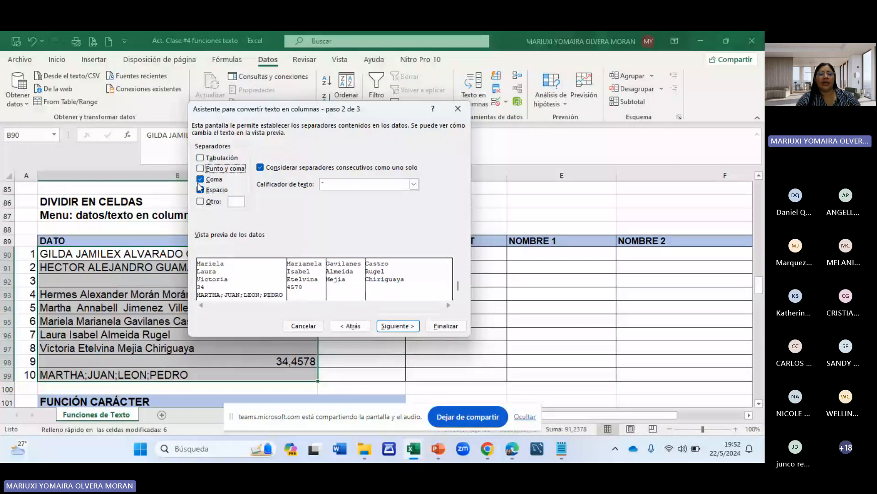
pyautogui.click(201, 178)
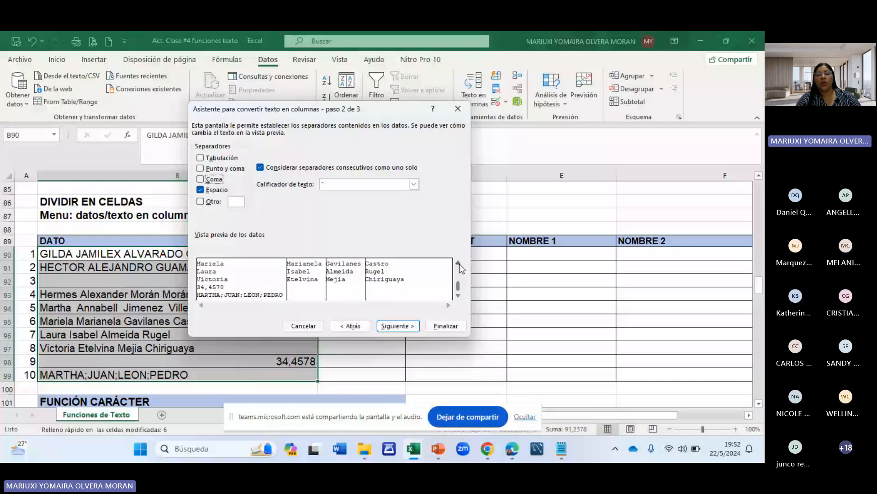
pyautogui.scroll(3, 459, 264)
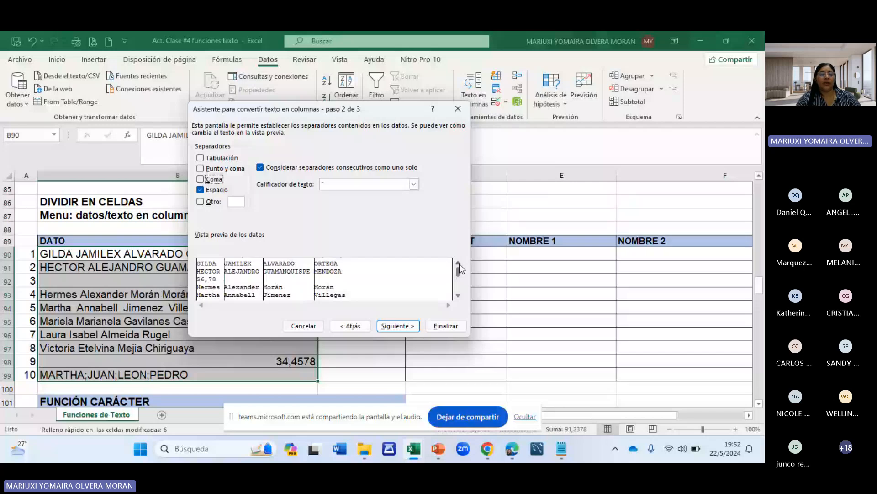
pyautogui.click(200, 158)
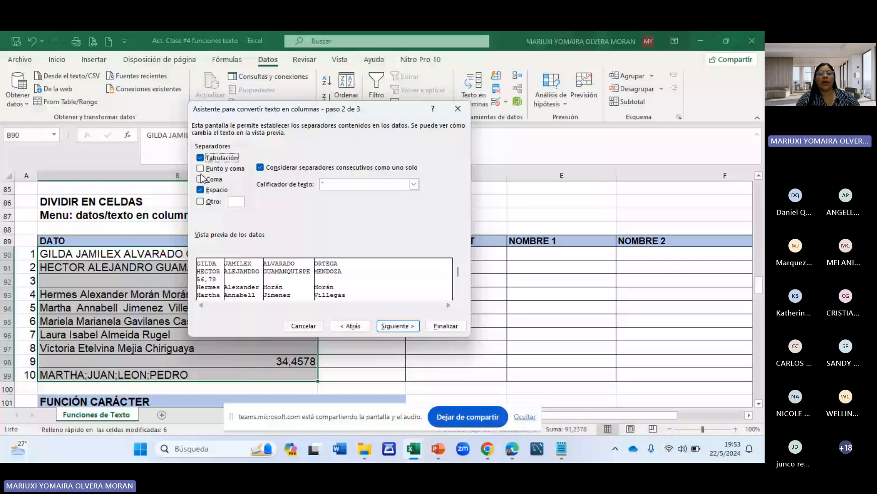
pyautogui.click(200, 168)
pyautogui.click(201, 179)
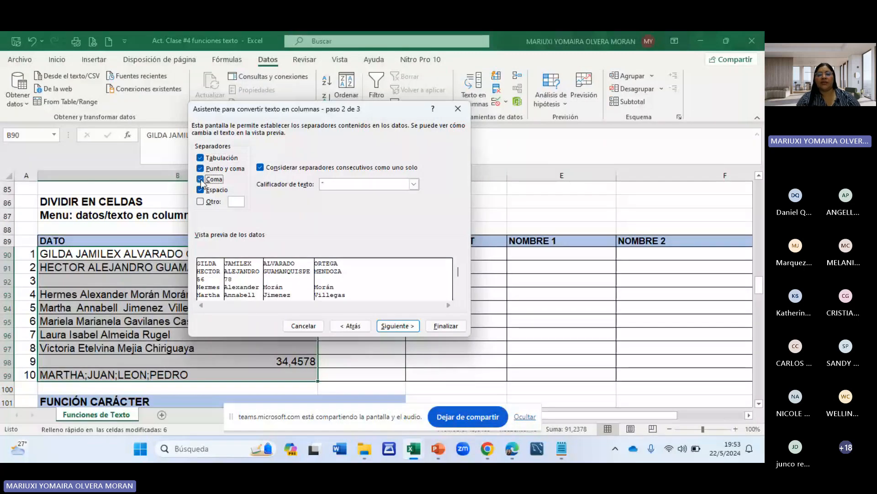
# Finish the text-to-columns conversion in General format with destination $C$90:$F$99, replacing the existing data.
pyautogui.click(398, 325)
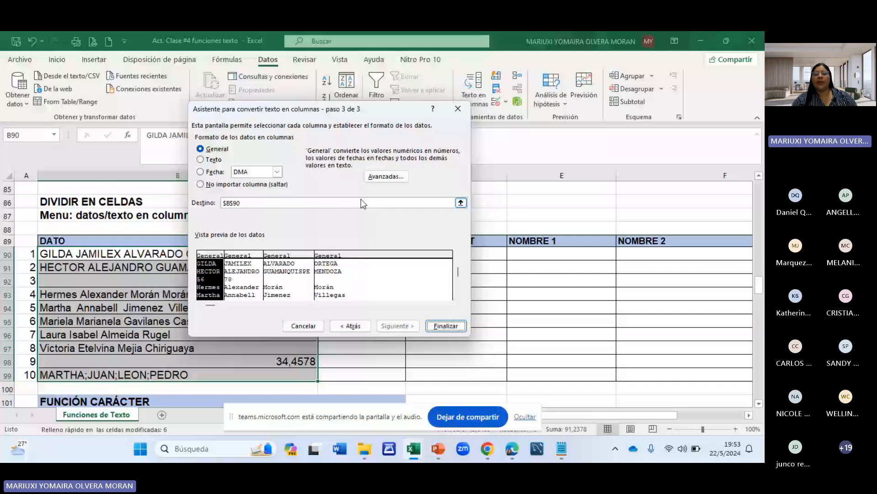
pyautogui.click(230, 202)
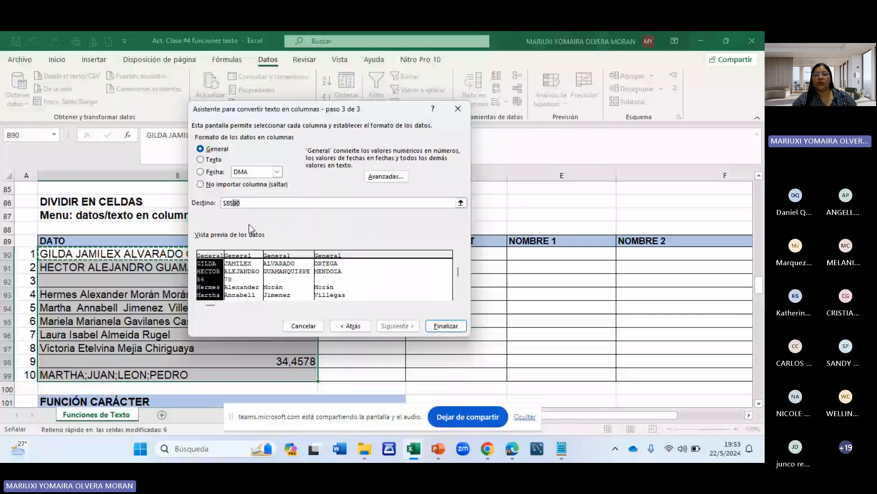
pyautogui.click(337, 256)
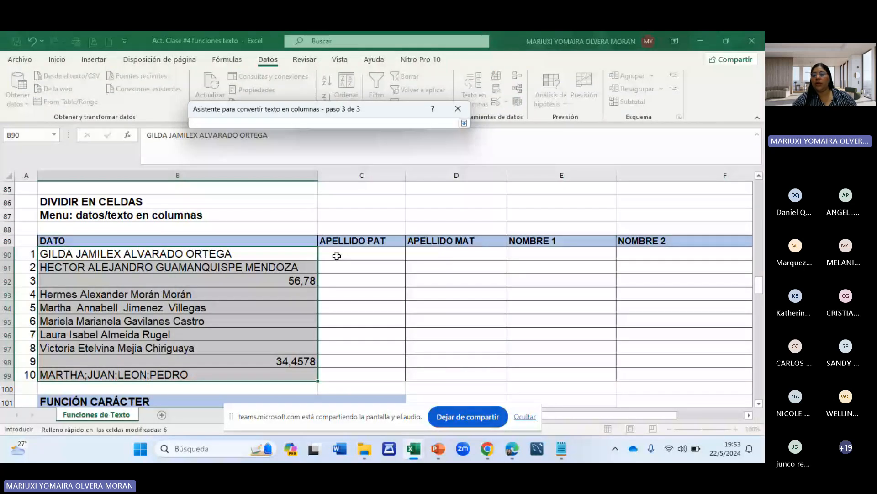
pyautogui.moveTo(337, 256); pyautogui.dragTo(503, 374)
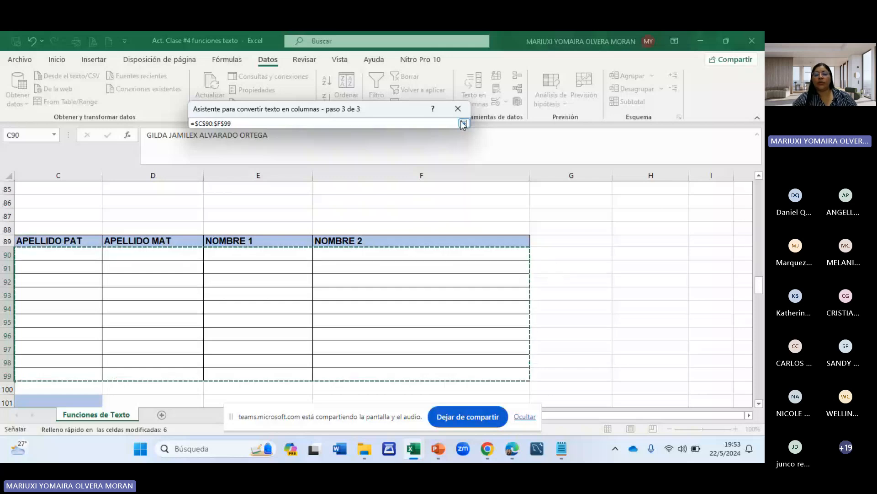
pyautogui.click(463, 124)
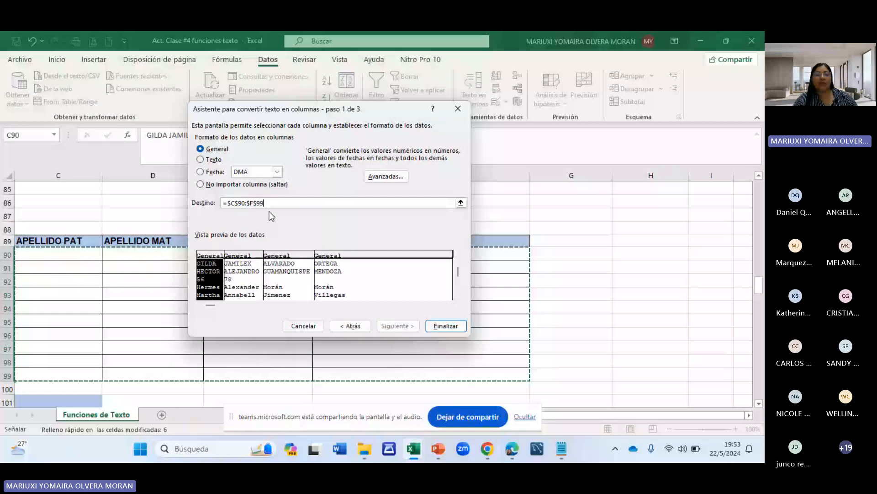
pyautogui.press('Return')
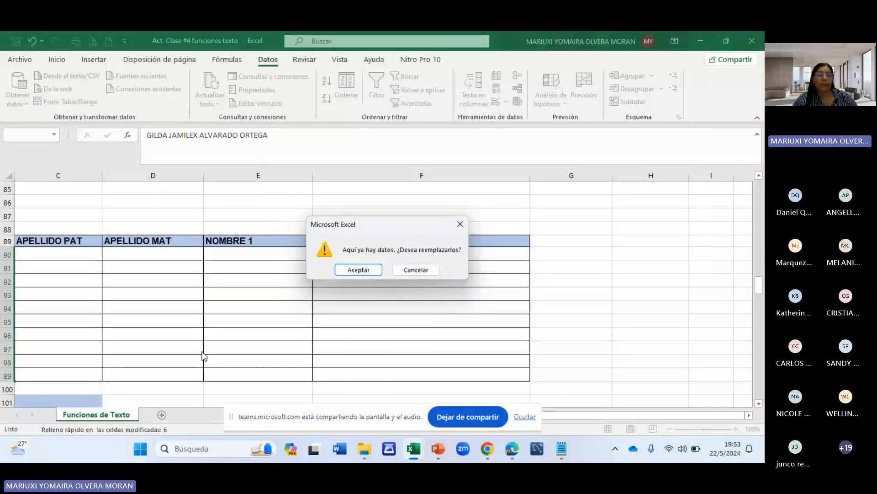
pyautogui.click(358, 270)
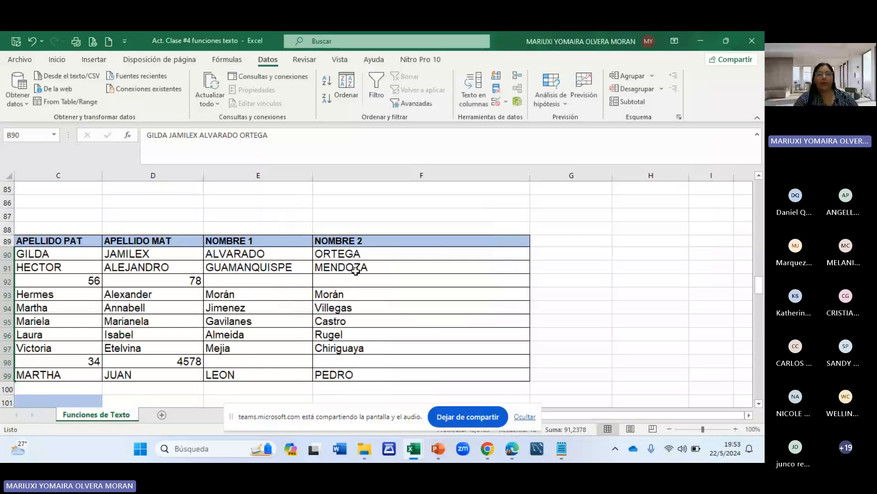
# Compare the split values in columns C to F with the original DATO entries of the DIVIDIR EN CELDAS table.
pyautogui.click(380, 294)
pyautogui.press('Left')
pyautogui.press('Left')
pyautogui.press('Left')
pyautogui.press('Left')
pyautogui.press('Left')
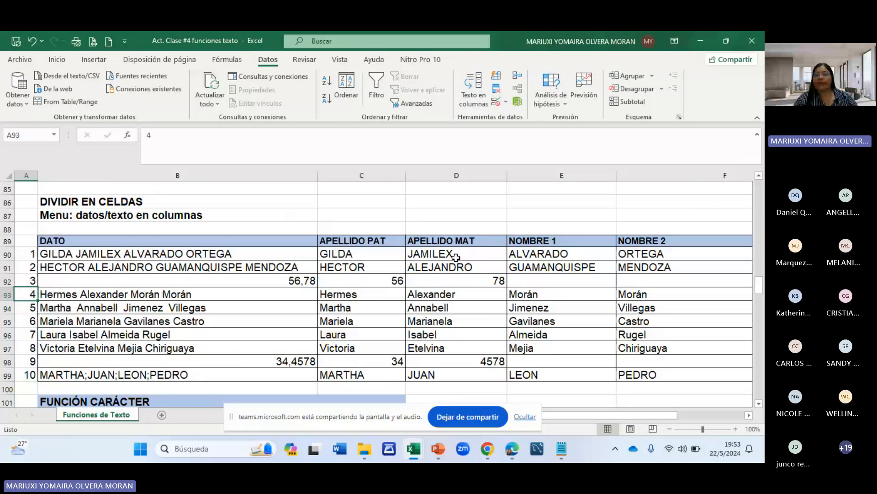
# Walk through the three Texto en columnas wizard pages for the DATO range B90:B99 and close the wizard without converting.
pyautogui.click(456, 257)
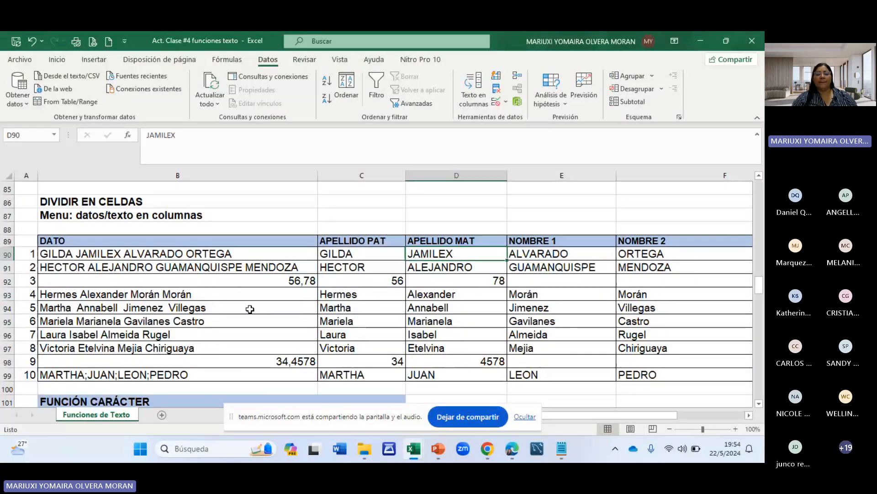
pyautogui.click(198, 252)
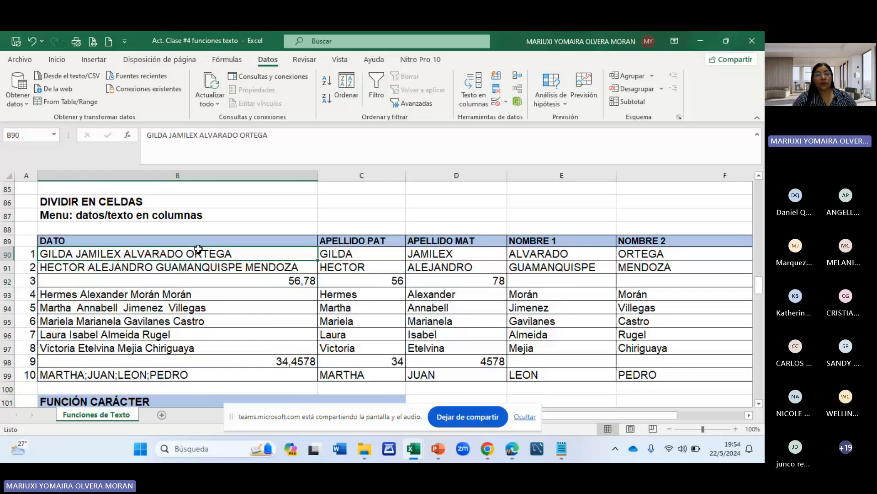
pyautogui.moveTo(198, 249); pyautogui.dragTo(195, 377)
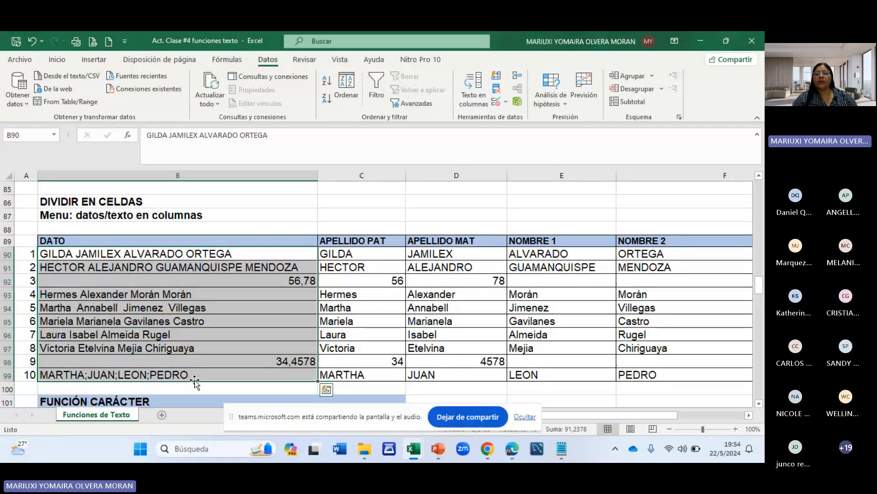
pyautogui.click(471, 86)
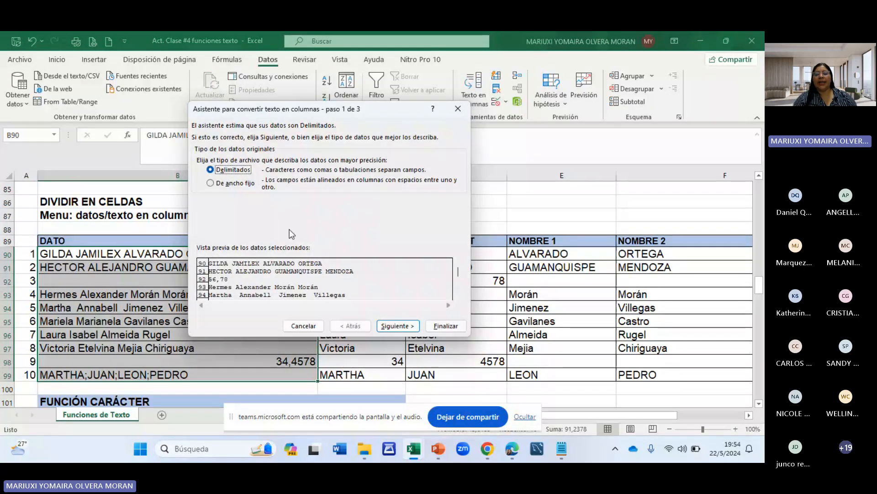
pyautogui.click(397, 326)
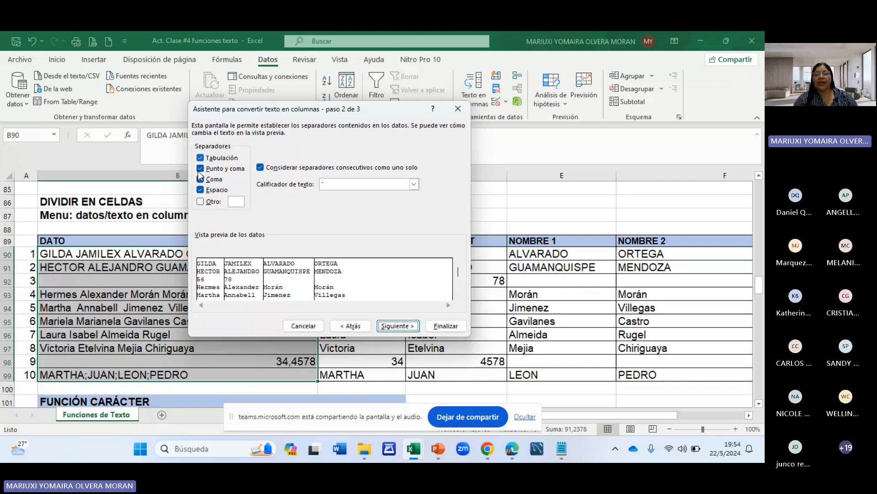
pyautogui.click(396, 325)
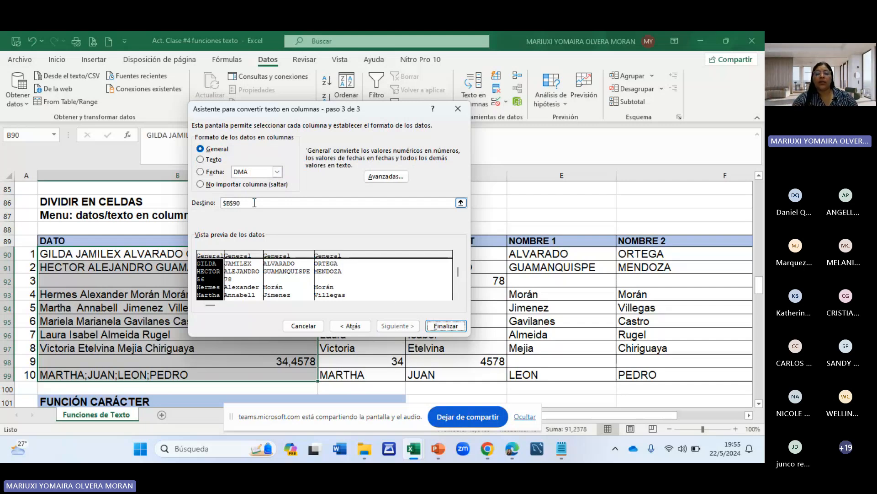
pyautogui.click(464, 109)
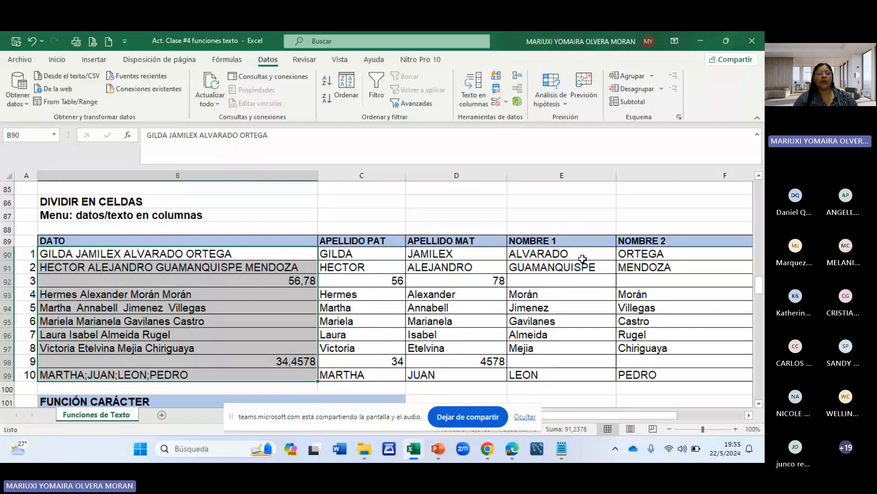
# Review the DIVIDIR EN CELDAS table again and read the syntax and example of the FUNCIÓN CARÁCTER section.
pyautogui.click(685, 334)
pyautogui.scroll(-2, 412, 309)
pyautogui.scroll(2, 174, 250)
pyautogui.scroll(-3, 174, 249)
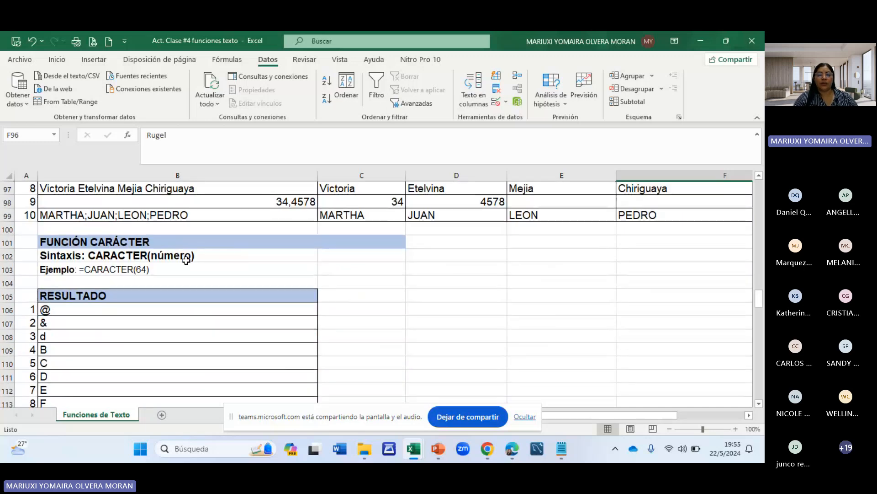
pyautogui.scroll(2, 197, 268)
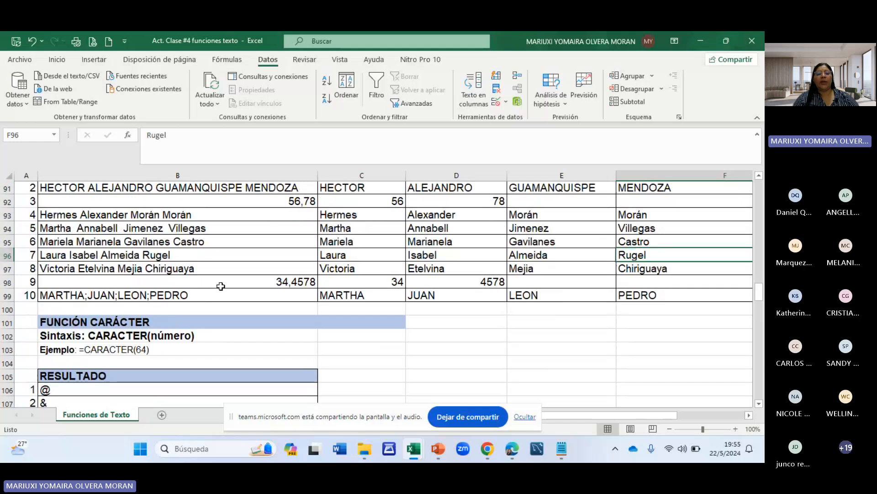
pyautogui.scroll(2, 221, 286)
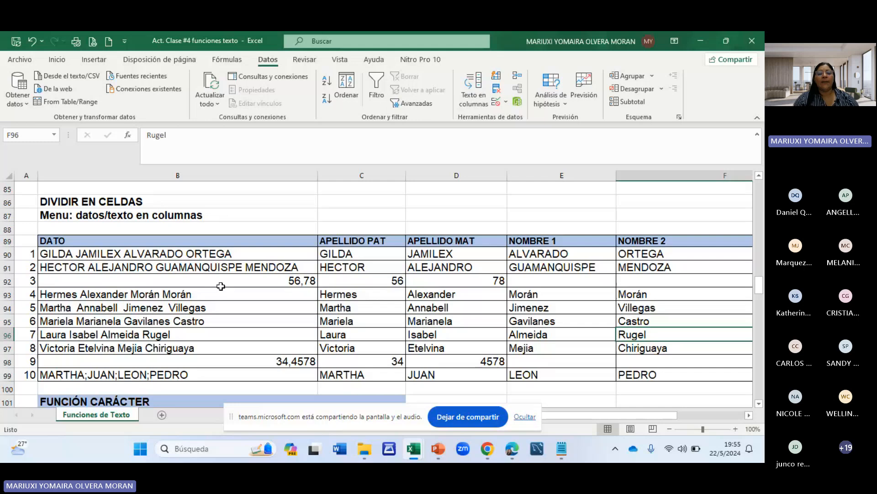
pyautogui.scroll(-1, 221, 286)
pyautogui.scroll(1, 221, 293)
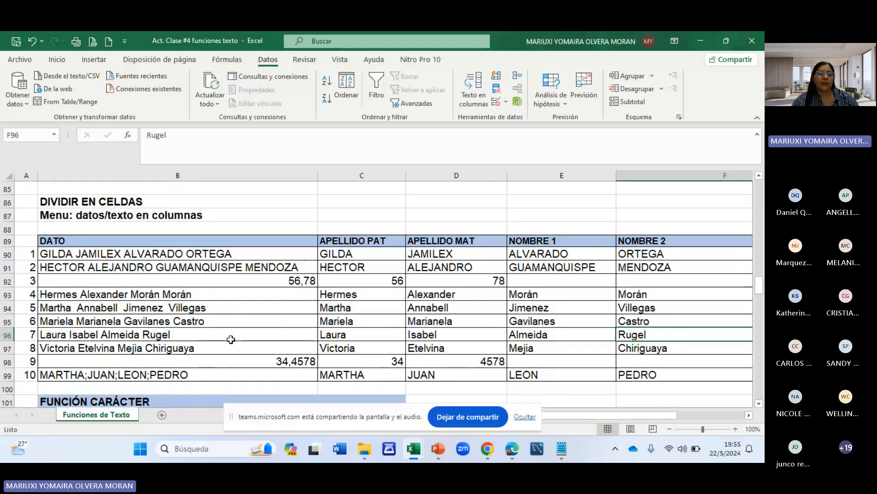
pyautogui.scroll(-2, 230, 339)
pyautogui.scroll(-1, 231, 327)
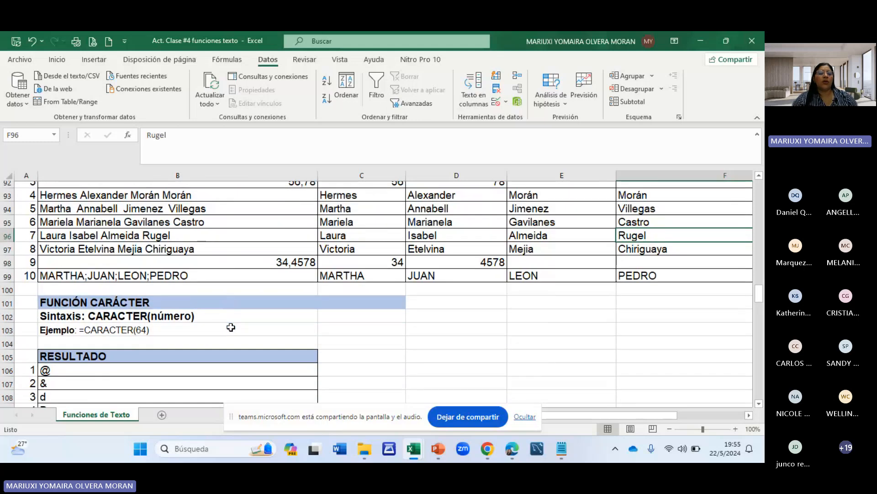
pyautogui.scroll(-1, 231, 323)
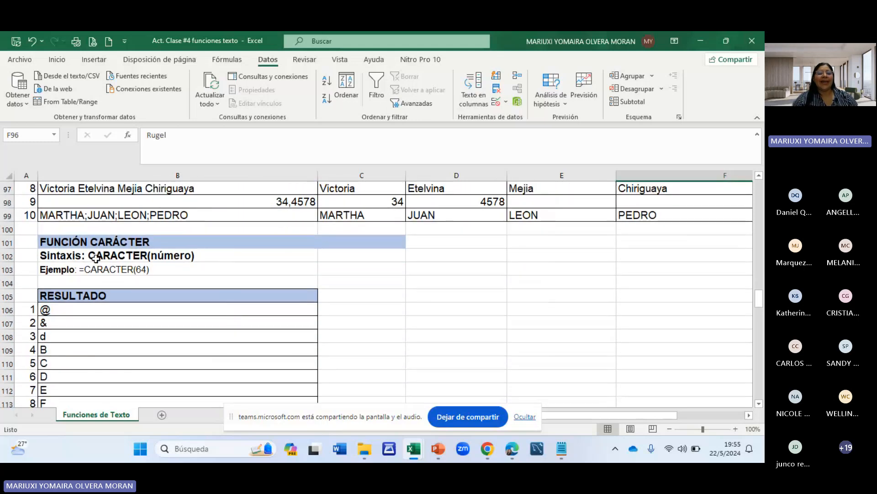
pyautogui.scroll(-1, 178, 272)
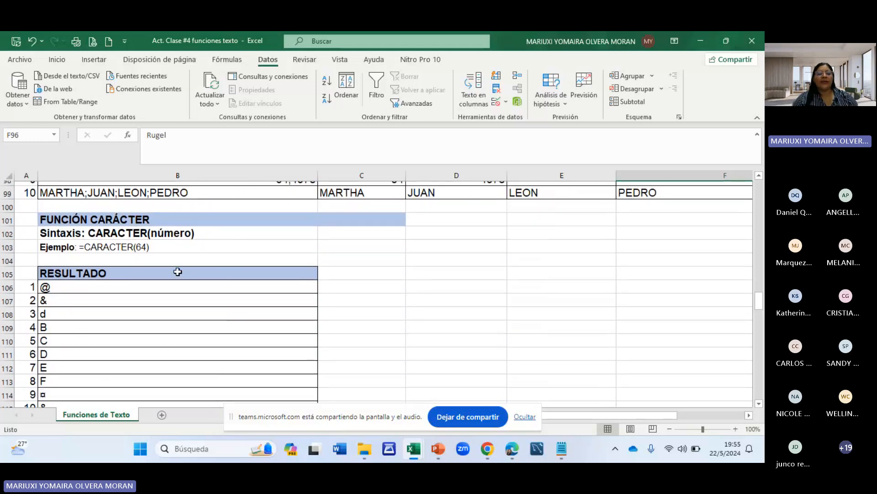
pyautogui.scroll(-1, 177, 272)
pyautogui.scroll(1, 177, 272)
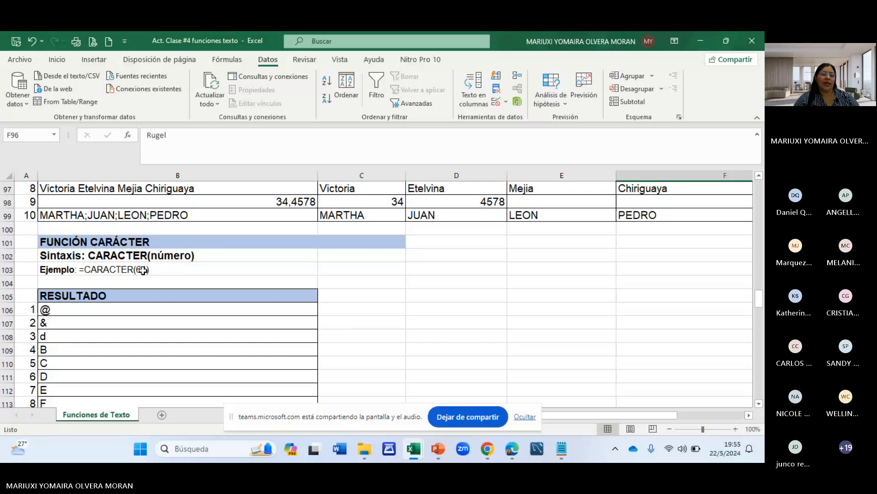
# Examine the RESULTADO list B106:B115 of the FUNCIÓN CARÁCTER section and the formulas in B107 and B115.
pyautogui.click(82, 311)
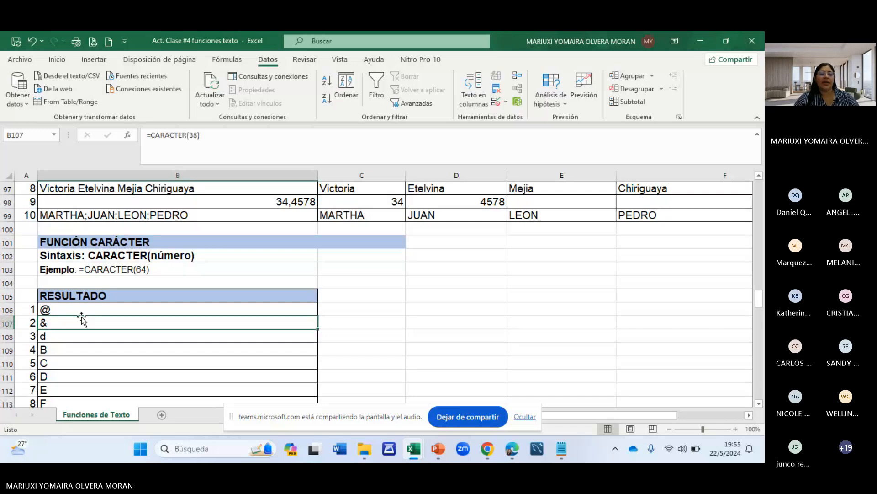
pyautogui.scroll(-1, 87, 293)
pyautogui.moveTo(102, 268); pyautogui.dragTo(108, 389)
pyautogui.click(108, 390)
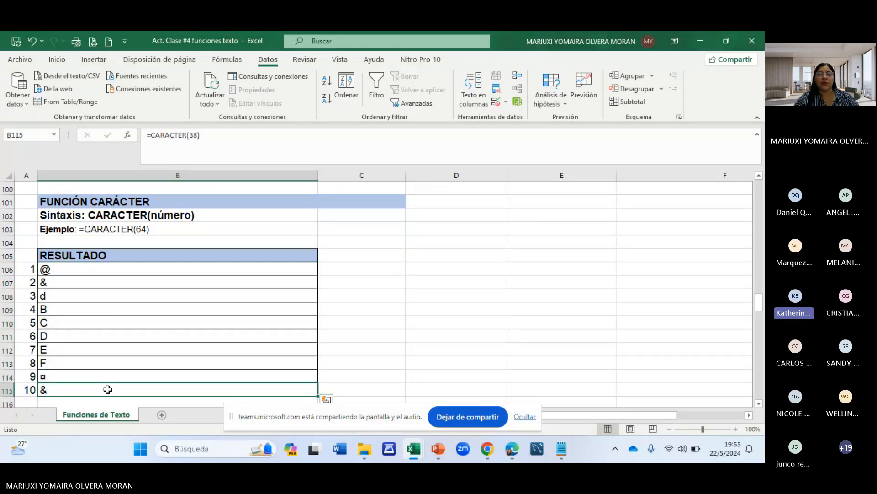
# Restart the Teams screen share with the whole screen and return to the Act. Clase #4 workbook in Excel.
pyautogui.click(474, 417)
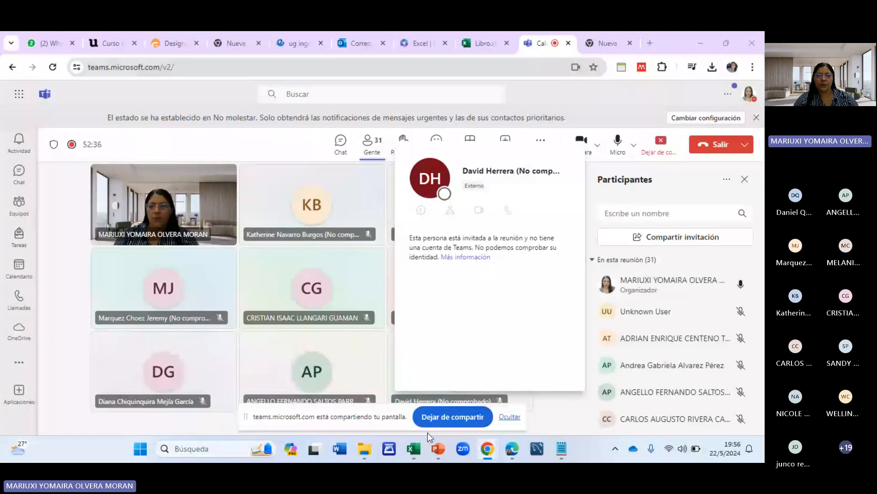
pyautogui.click(414, 448)
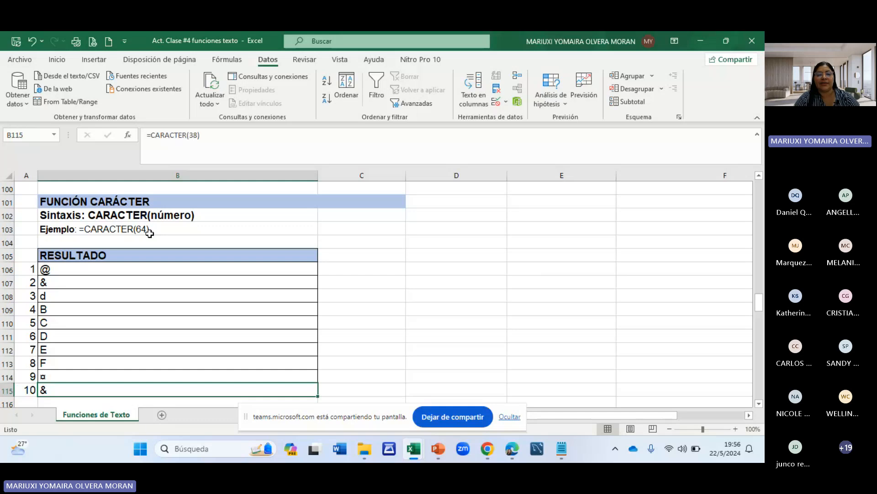
# Examine the CARACTER formulas in RESULTADO cells B106 to B110, comparing each character code with its character.
pyautogui.click(97, 273)
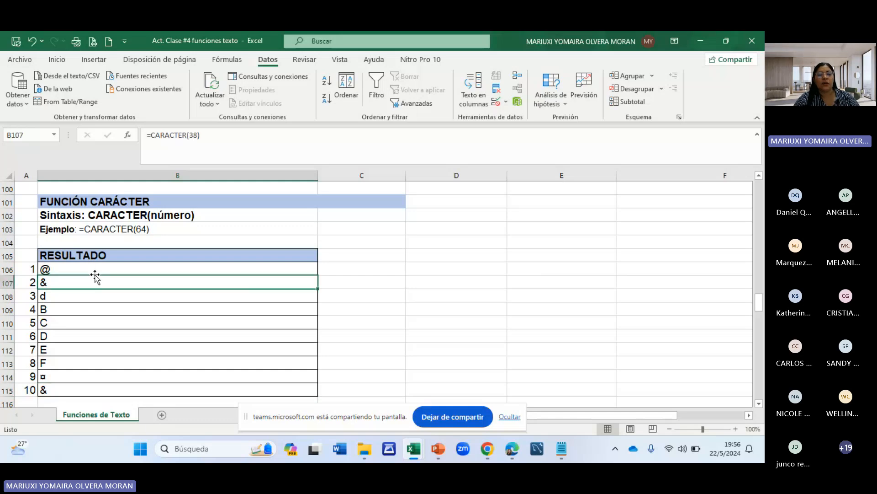
pyautogui.click(196, 132)
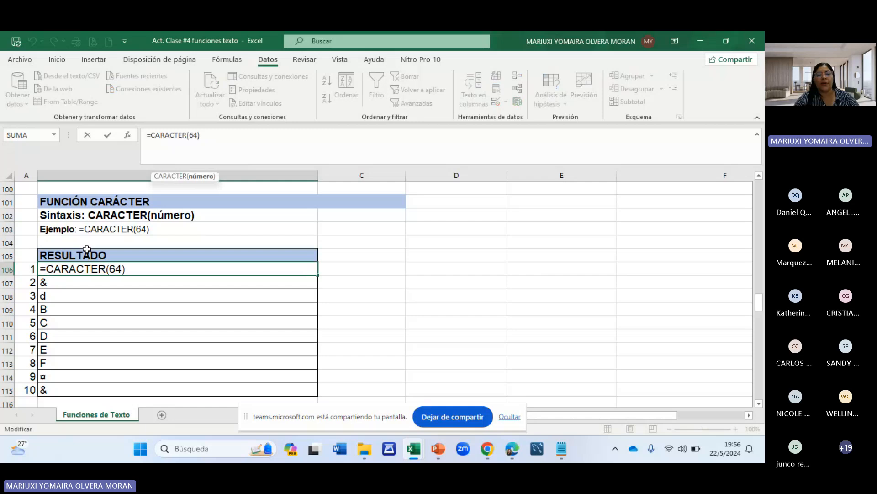
pyautogui.click(97, 280)
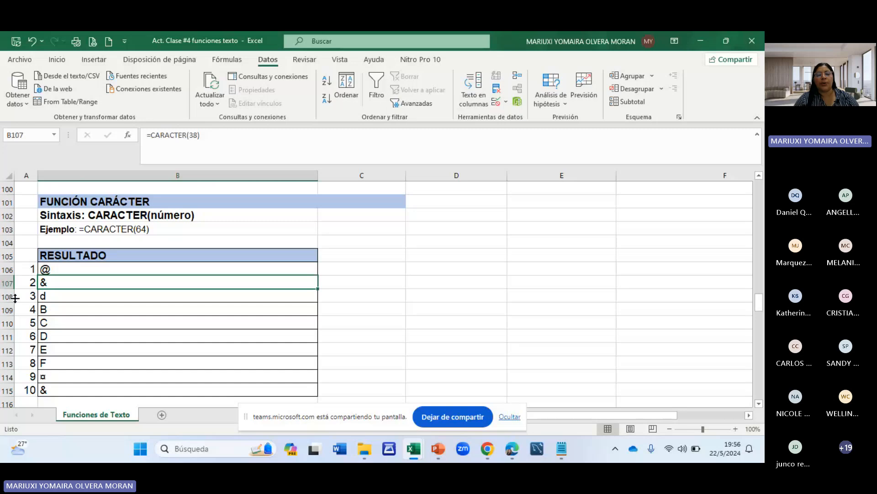
pyautogui.click(54, 301)
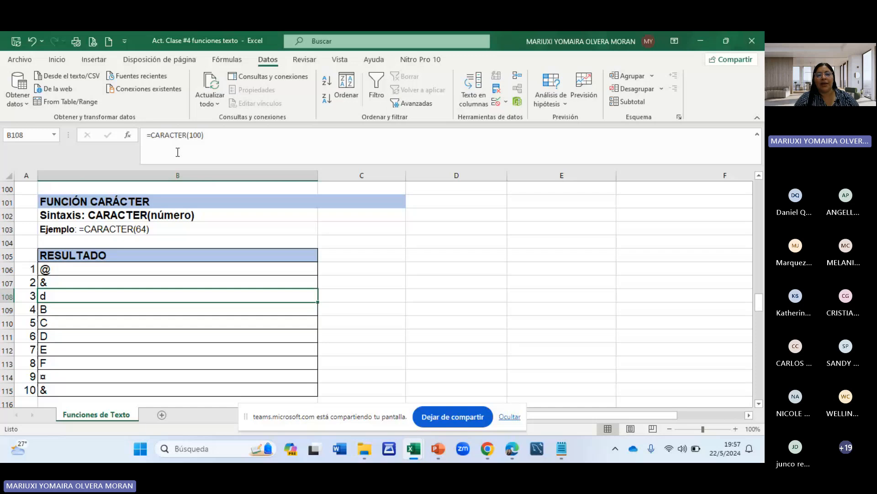
pyautogui.click(54, 312)
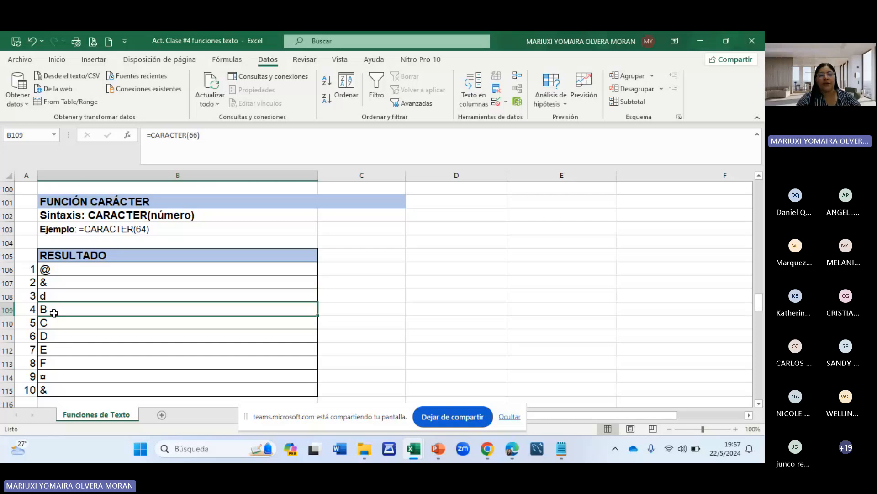
pyautogui.click(53, 319)
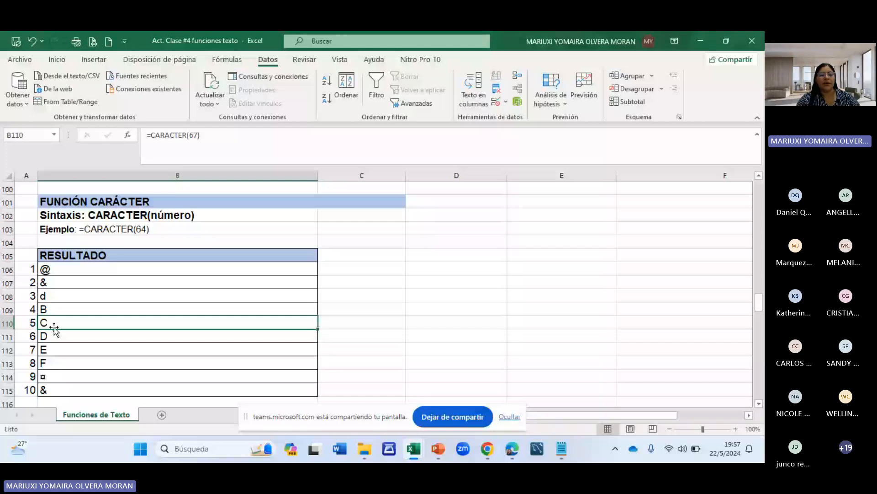
# Change the CARACTER formula in B108 to use character code 65.
pyautogui.click(65, 296)
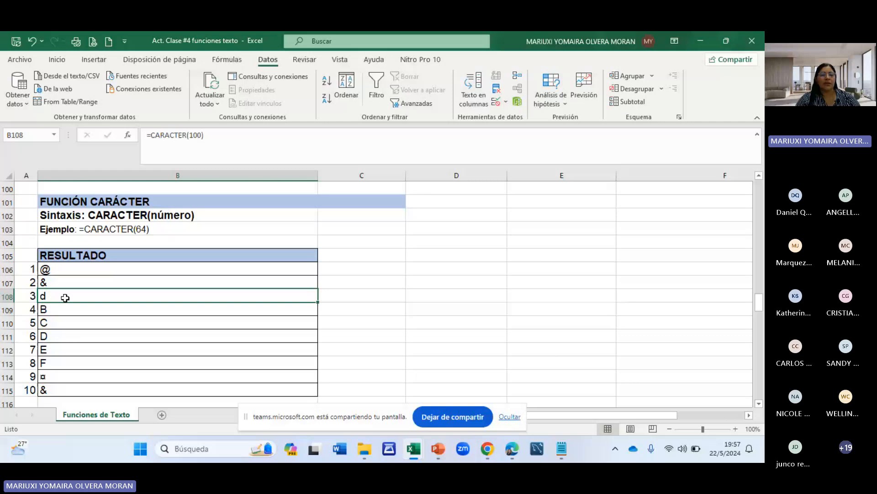
pyautogui.click(190, 144)
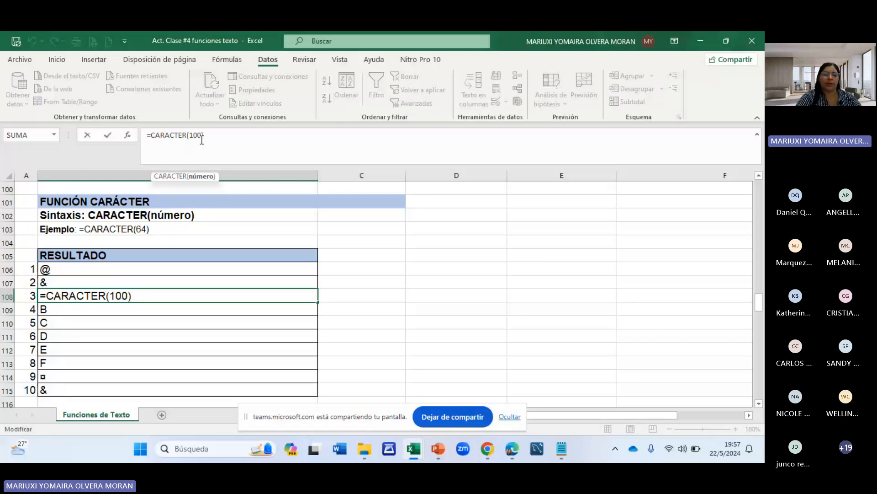
pyautogui.press('BackSpace')
pyautogui.press('BackSpace')
pyautogui.press('BackSpace')
pyautogui.write('65')
pyautogui.press('Return')
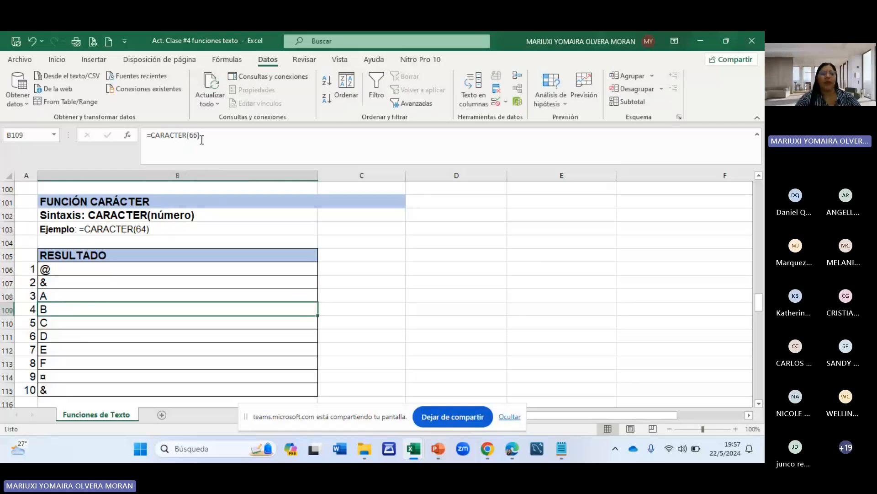
# Check the CARACTER formulas behind the fifth and ninth results, in cells B110 and B114.
pyautogui.click(60, 328)
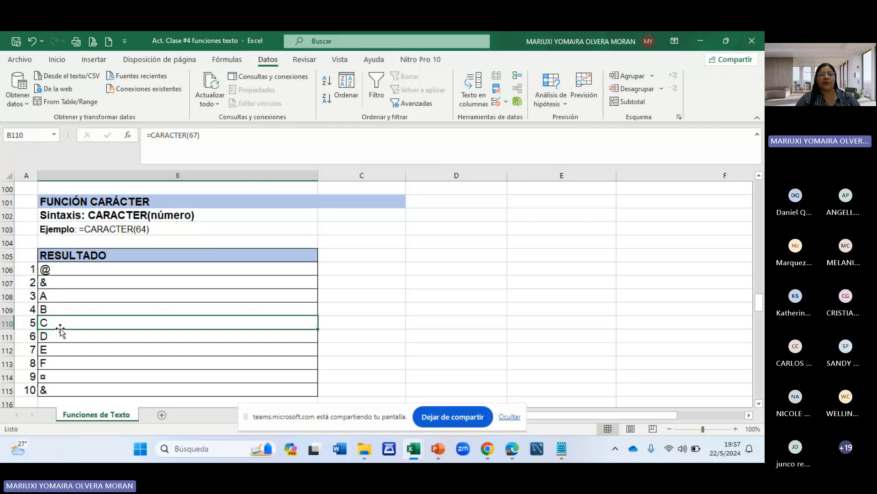
pyautogui.scroll(-2, 60, 329)
pyautogui.click(68, 296)
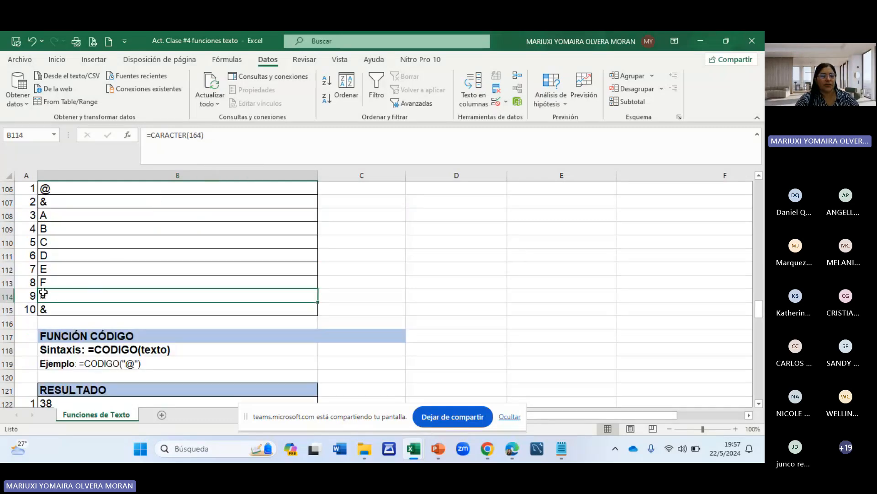
# Check the formula behind the tenth result of the FUNCIÓN CARÁCTER table in B115.
pyautogui.click(60, 312)
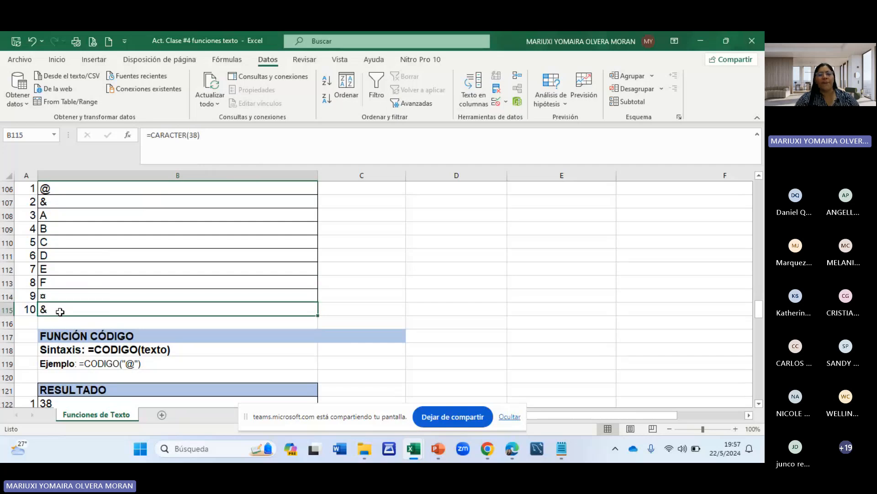
pyautogui.scroll(1, 242, 195)
pyautogui.scroll(2, 242, 196)
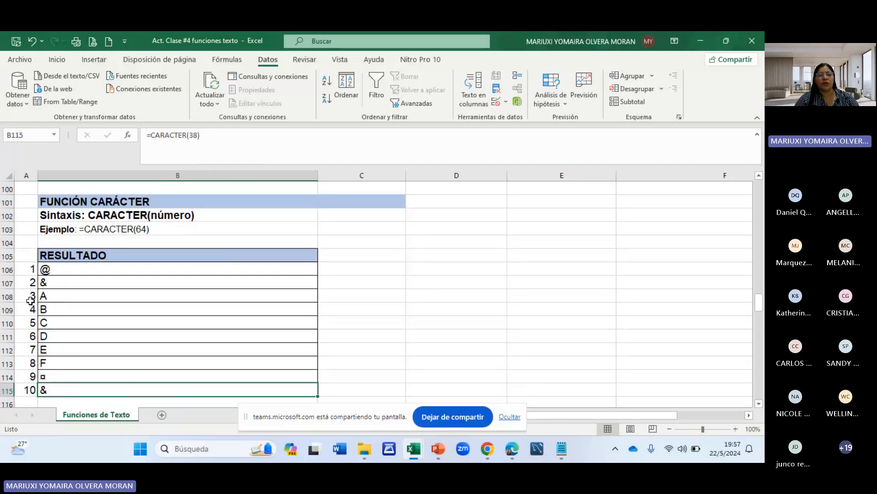
pyautogui.scroll(-1, 125, 296)
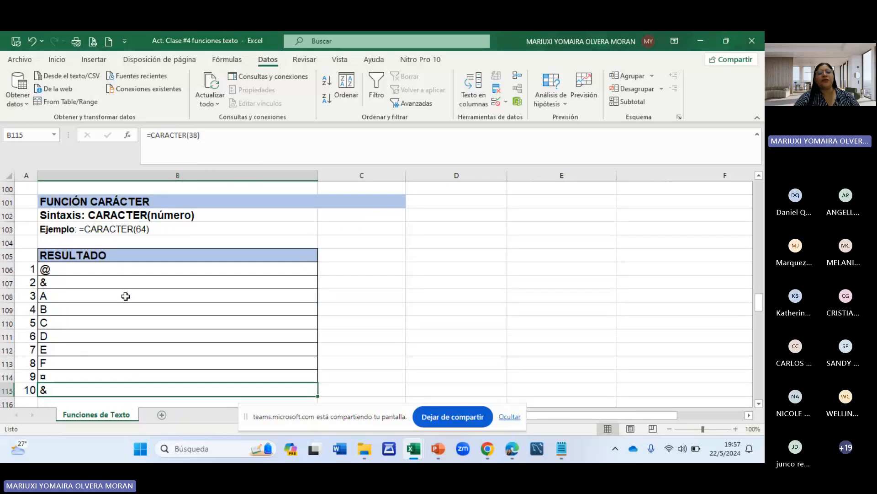
# Try the formula =CARACTER(200) in cell C106 beside the first result, and clear the cell again.
pyautogui.doubleClick(387, 264)
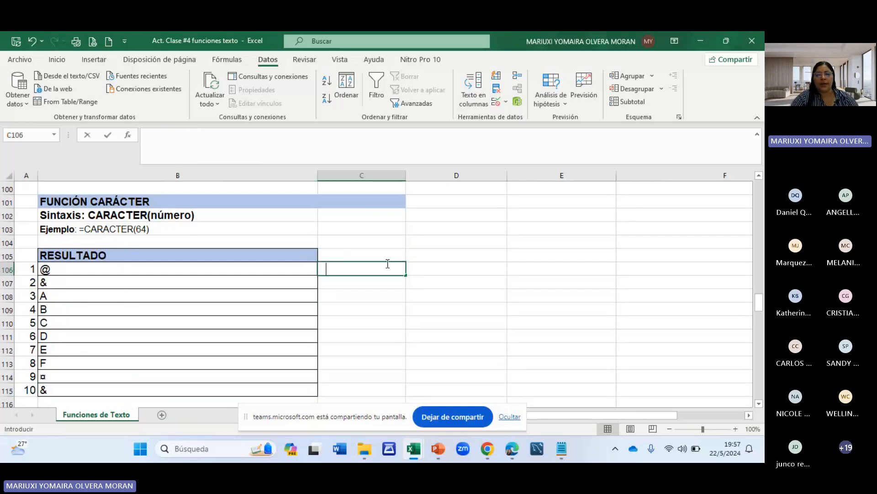
pyautogui.write('=CAR')
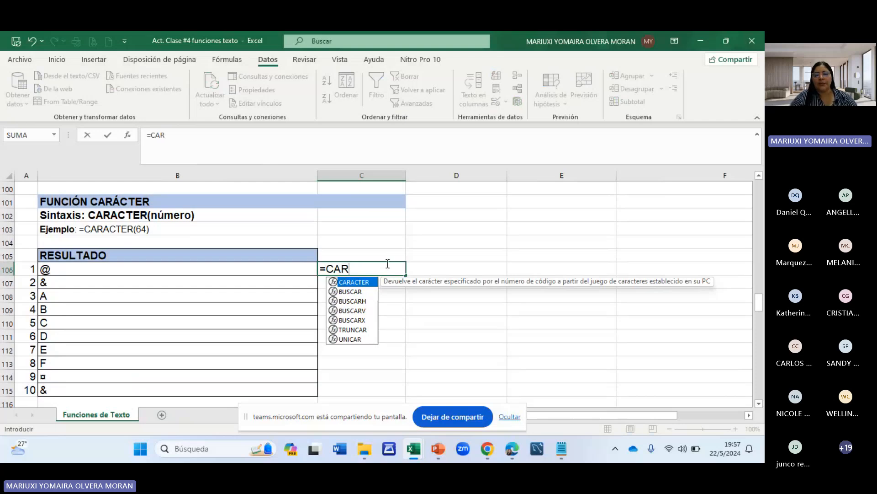
pyautogui.press('Tab')
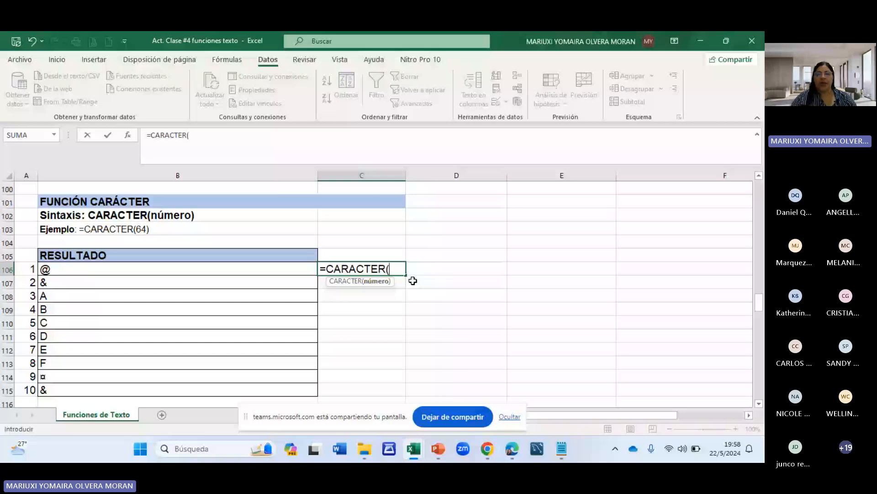
pyautogui.write('200')
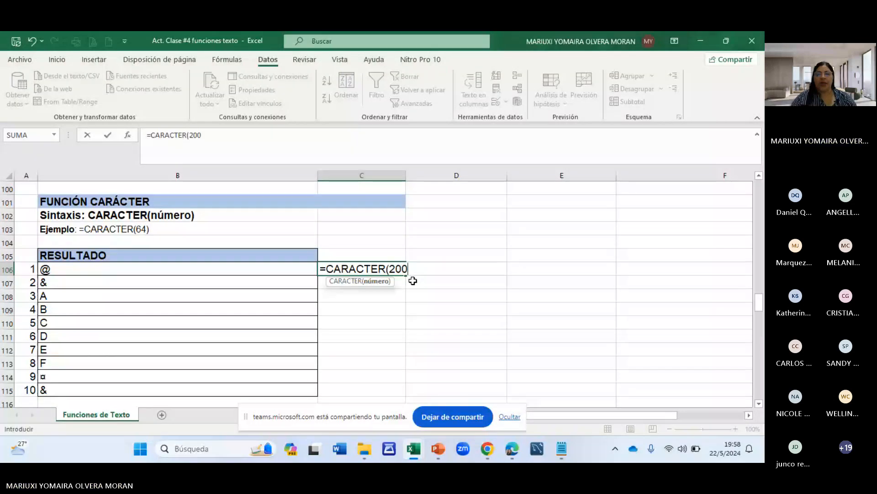
pyautogui.hotkey('ctrl', 'Return')
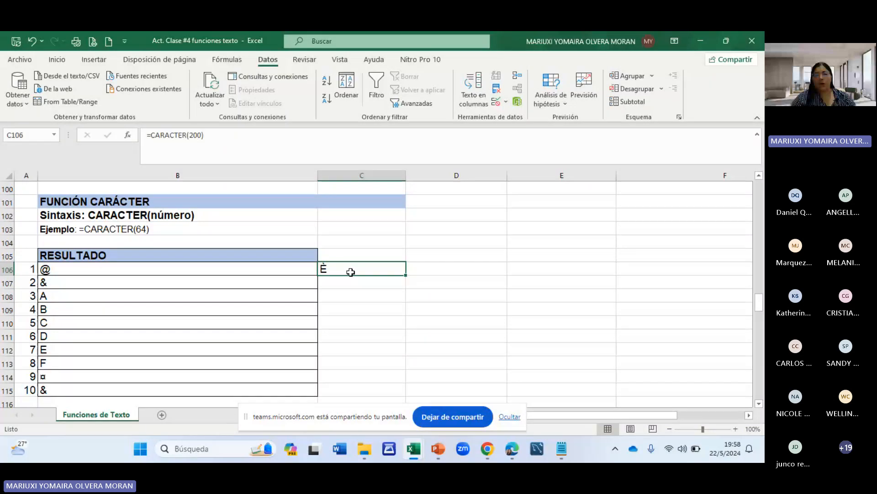
pyautogui.press('Delete')
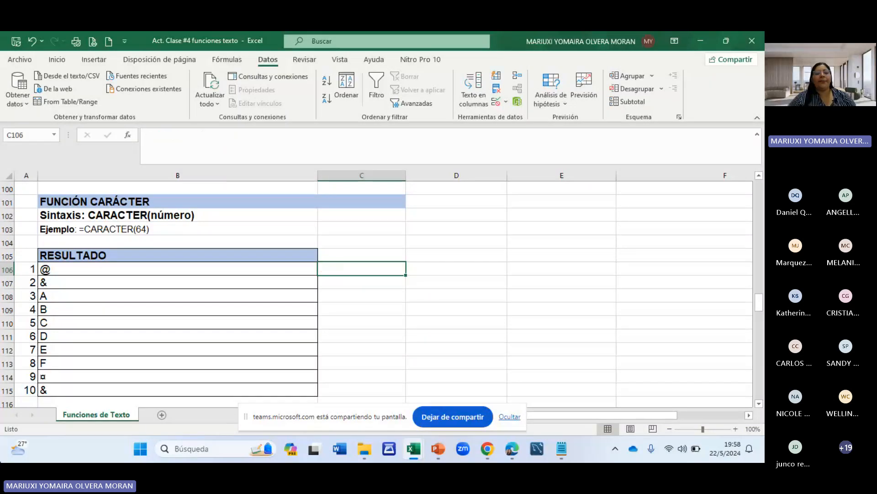
# Inspect the CODIGO formulas behind the first three results of the FUNCIÓN CÓDIGO table, B122 to B124.
pyautogui.scroll(-1, 145, 260)
pyautogui.scroll(-4, 145, 260)
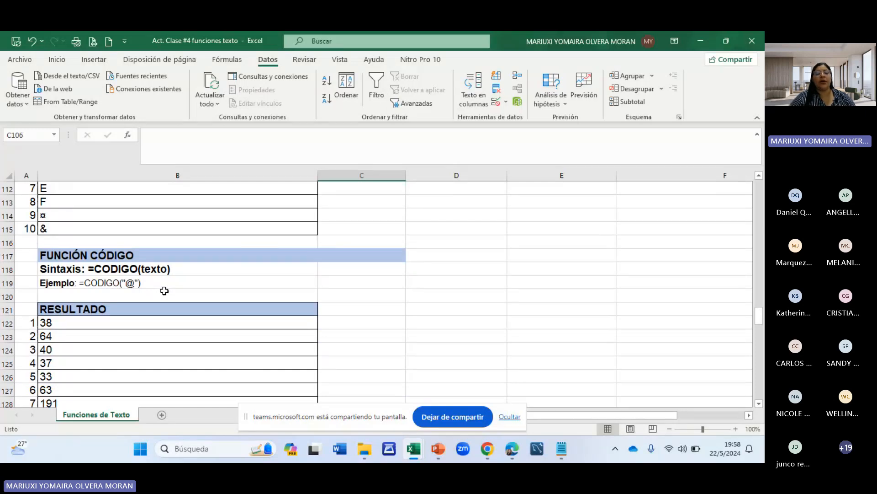
pyautogui.scroll(-1, 164, 290)
pyautogui.doubleClick(164, 291)
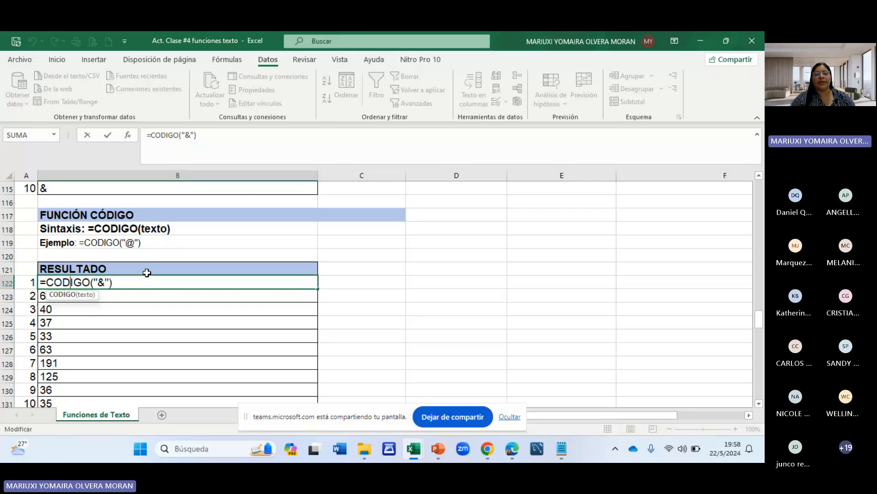
pyautogui.press('Escape')
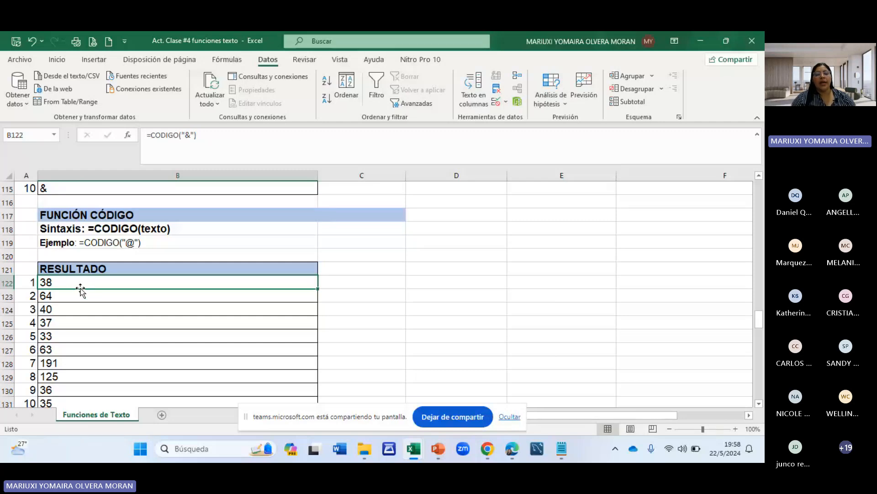
pyautogui.click(65, 294)
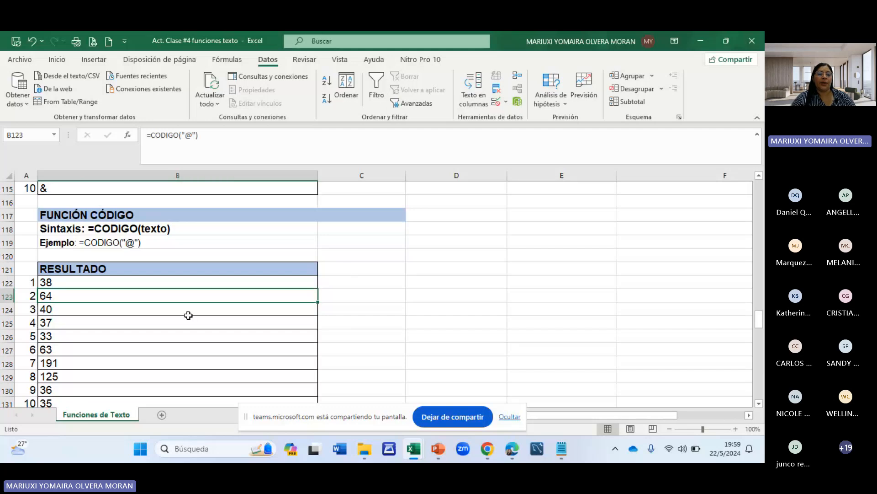
pyautogui.click(42, 311)
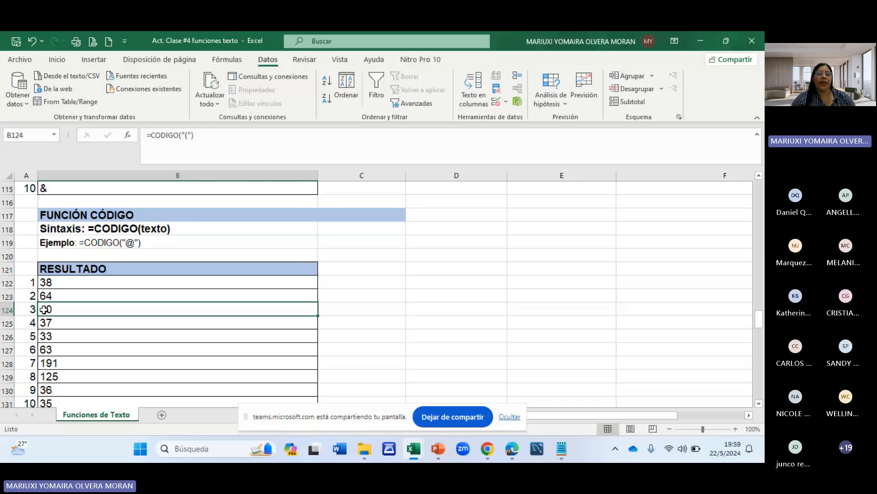
pyautogui.click(58, 297)
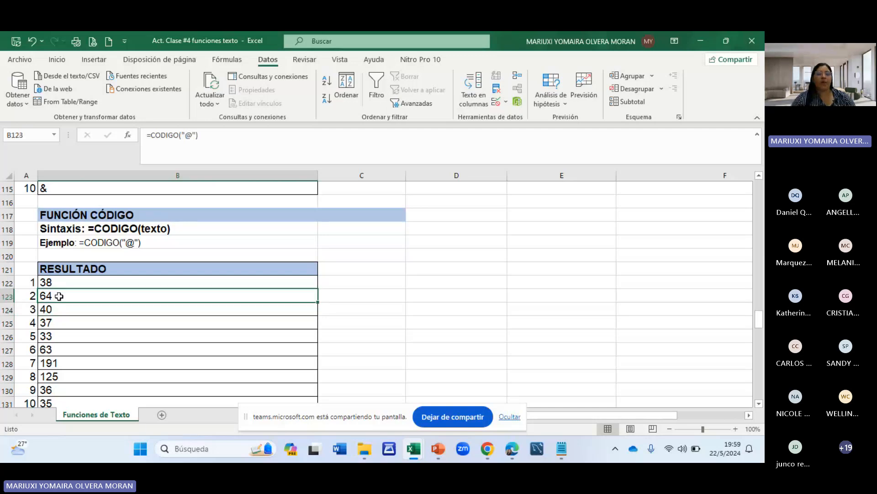
# Compare the CODIGO example for "@" with the CARACTER formula in B106.
pyautogui.scroll(6, 59, 296)
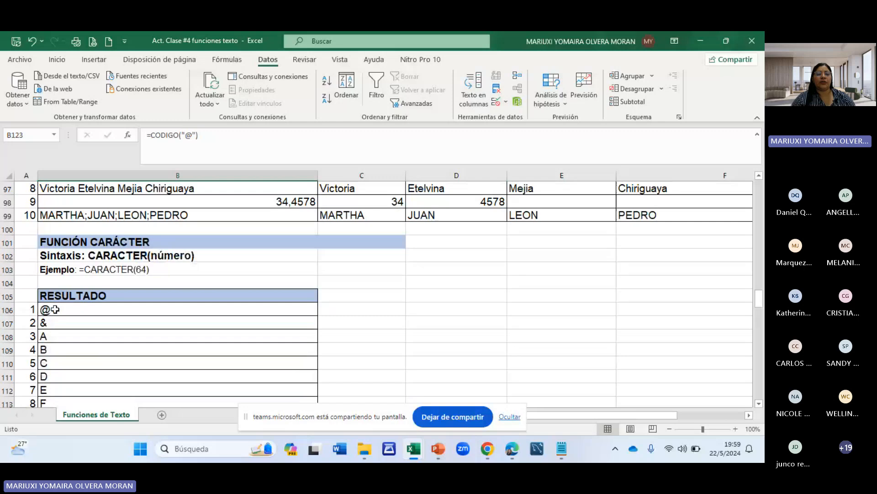
pyautogui.click(54, 309)
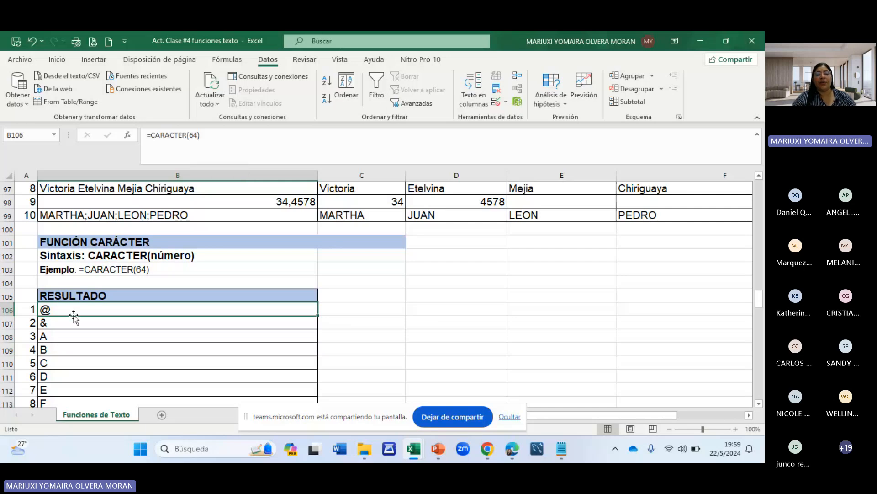
pyautogui.scroll(-6, 69, 311)
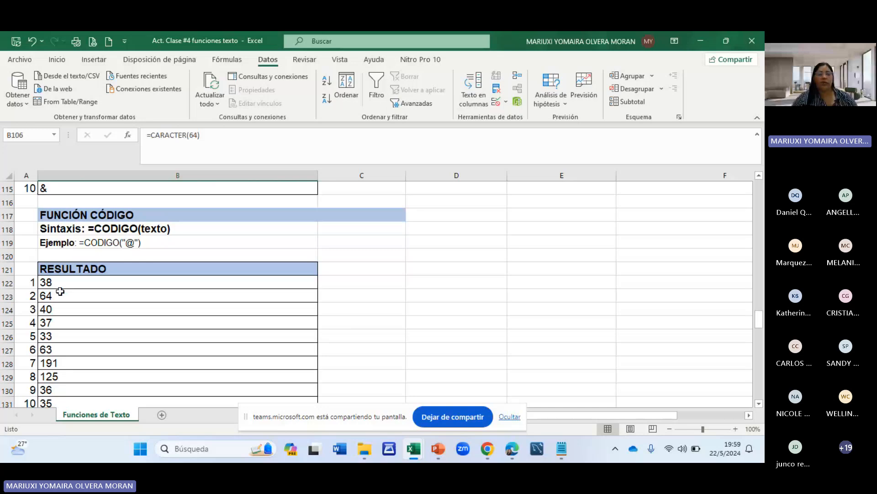
# Enter the formula =CODIGO("#") in cell C122 beside the first FUNCIÓN CÓDIGO result, and check it.
pyautogui.scroll(-1, 50, 338)
pyautogui.scroll(1, 50, 390)
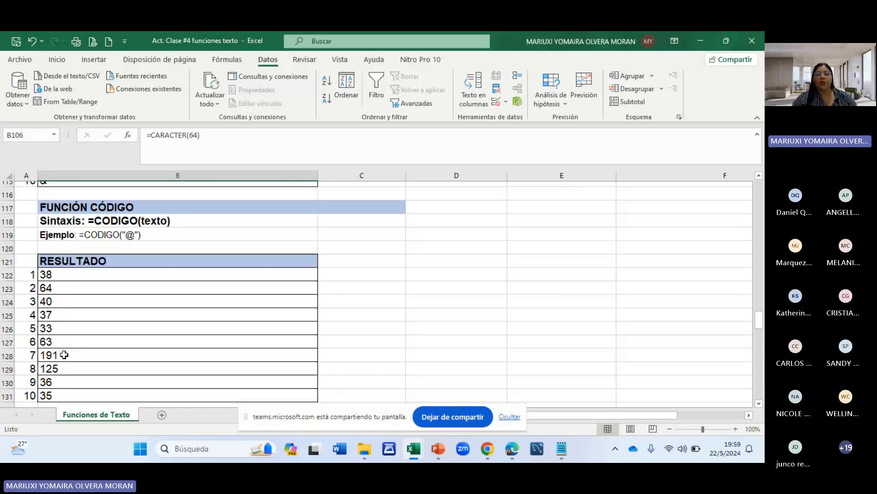
pyautogui.click(365, 285)
pyautogui.write('=COD')
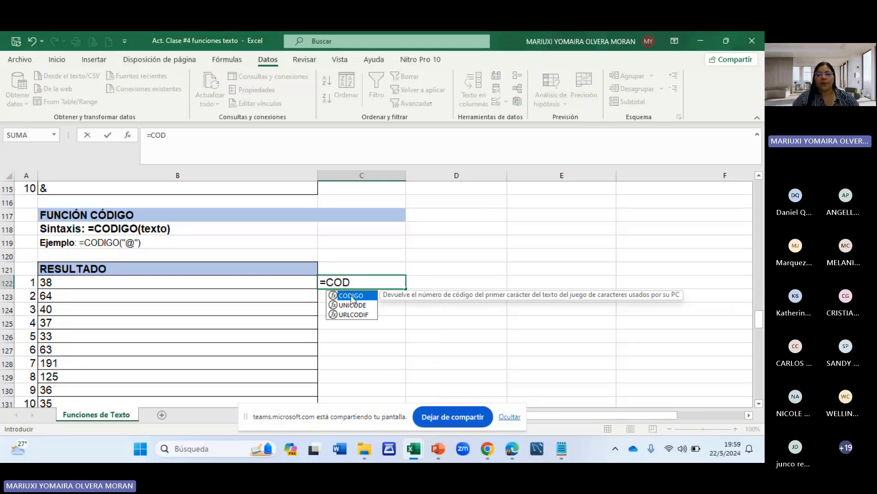
pyautogui.doubleClick(351, 295)
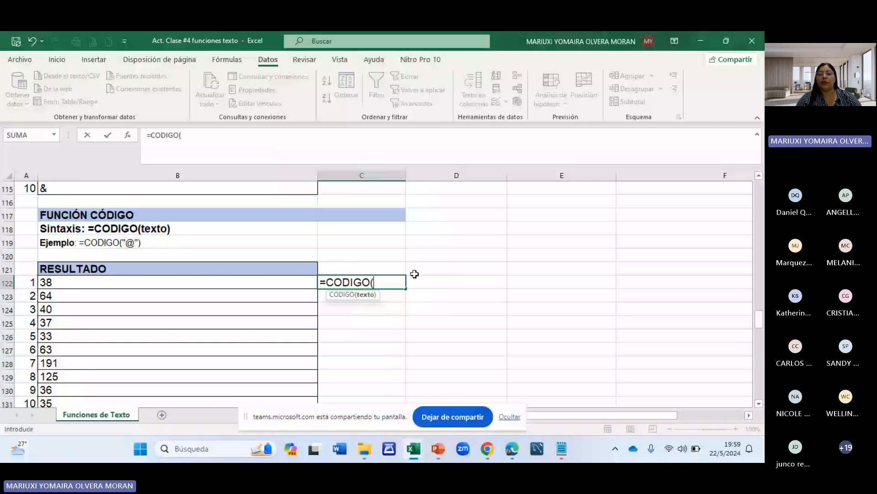
pyautogui.write('#)')
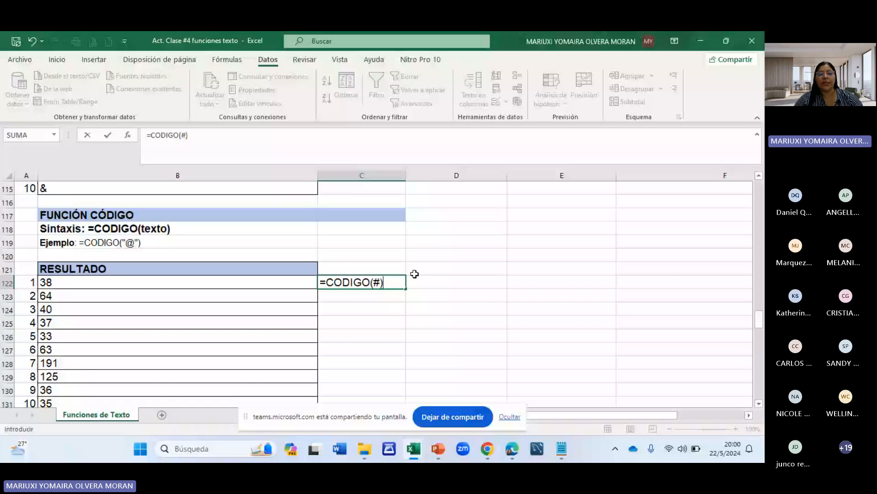
pyautogui.press('Return')
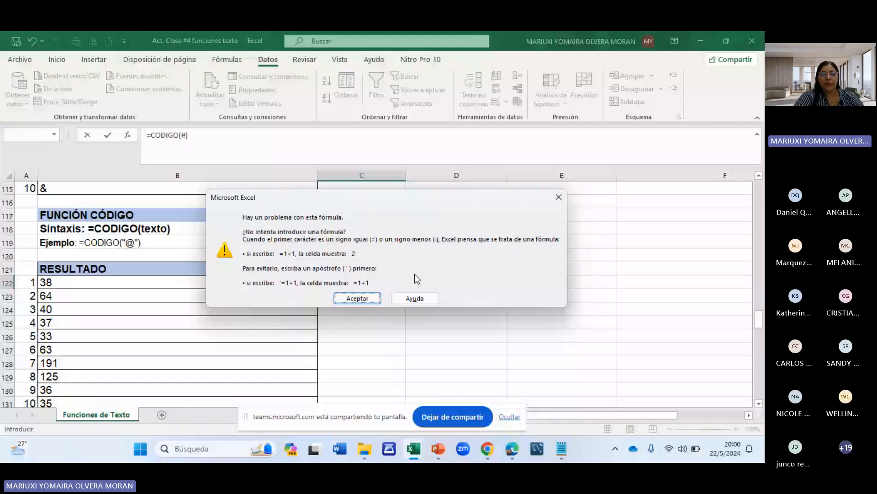
pyautogui.press('Return')
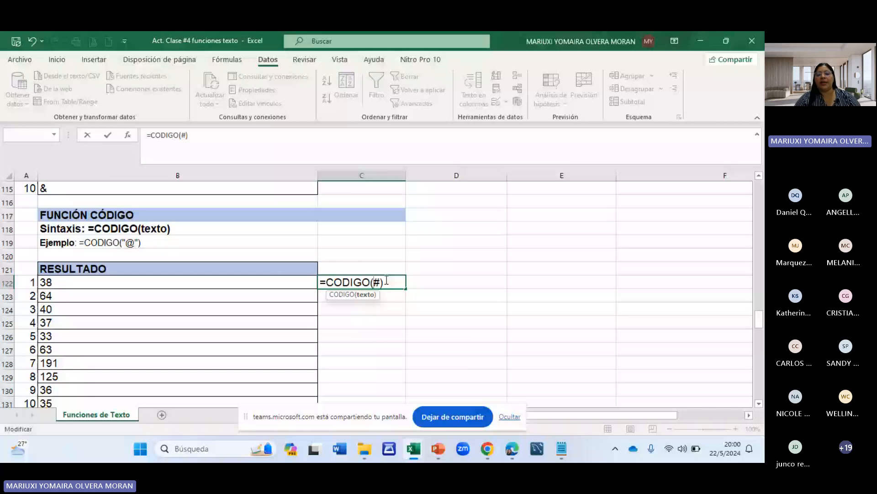
pyautogui.press('Return')
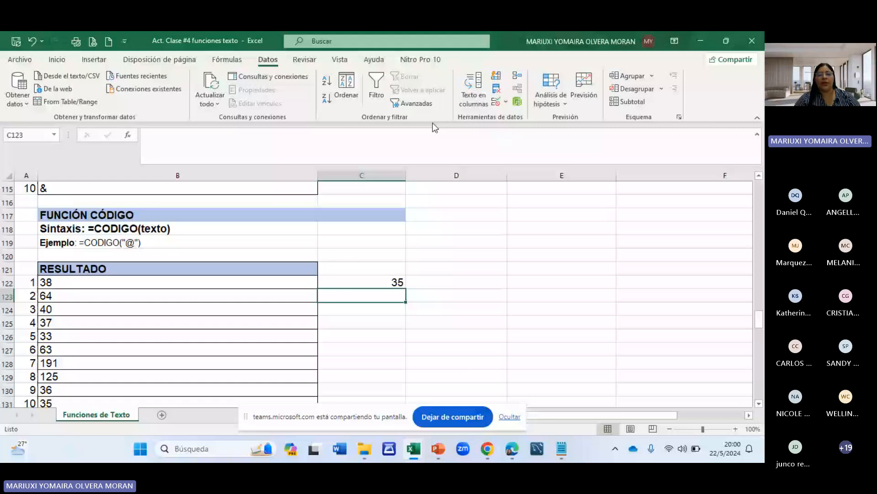
pyautogui.press('Down')
pyautogui.press('Down')
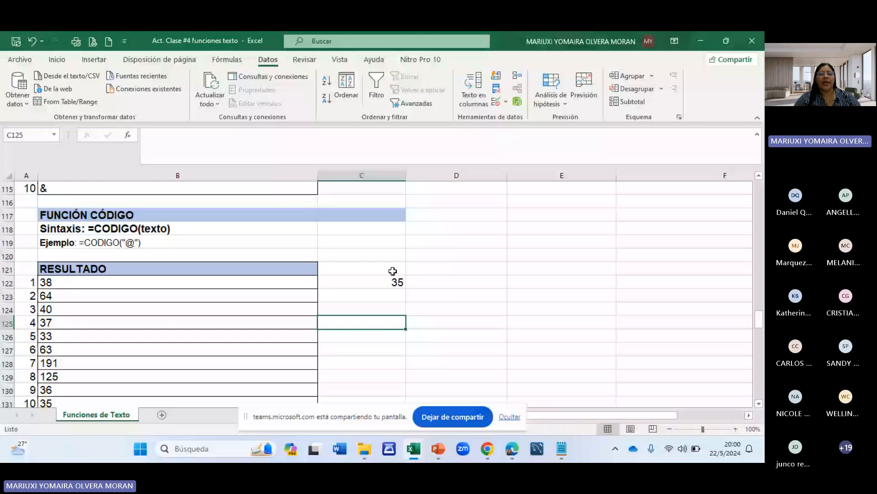
pyautogui.click(393, 281)
# Go to the FUNCIÓN DECIMAL section and locate the Disminuir decimales formatting command.
pyautogui.scroll(-2, 390, 249)
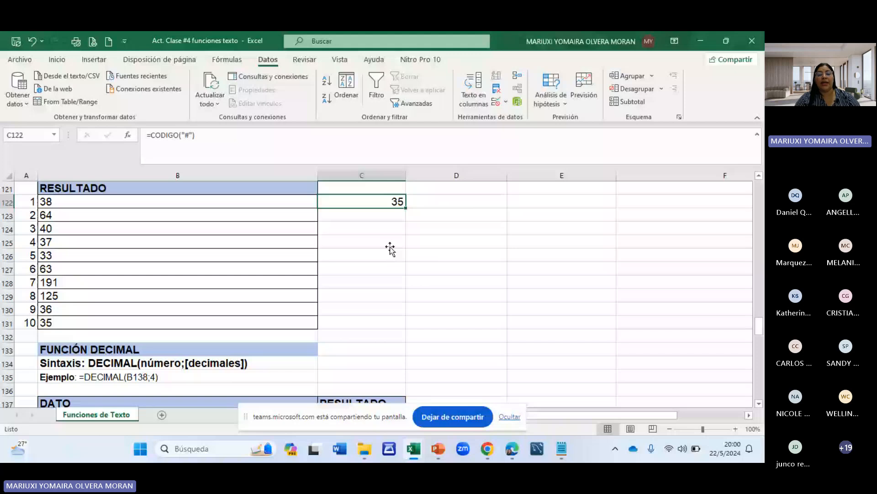
pyautogui.scroll(-3, 390, 249)
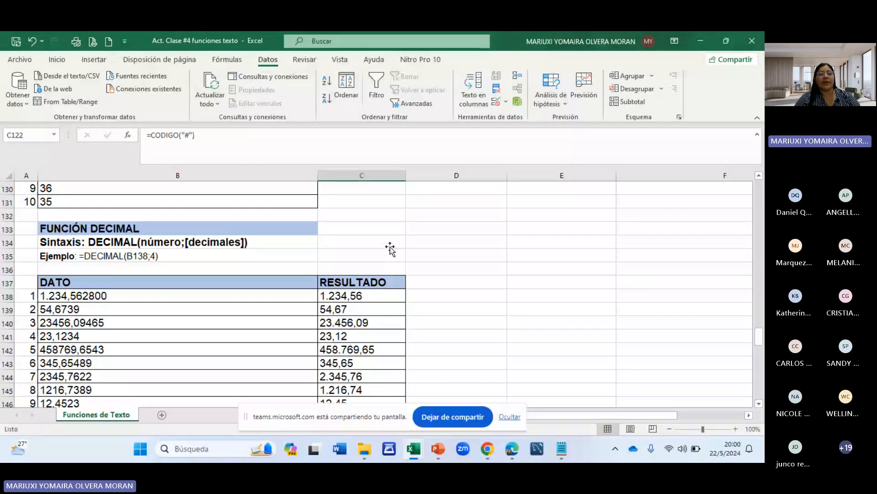
pyautogui.click(562, 282)
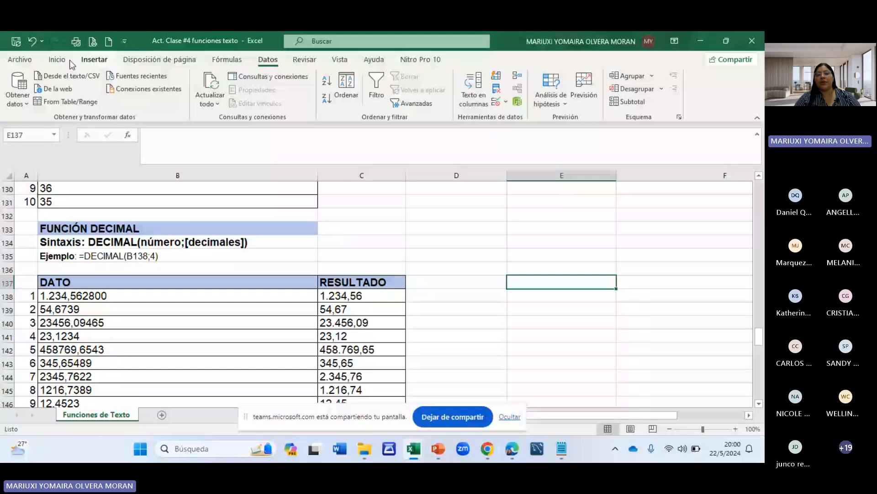
pyautogui.click(64, 60)
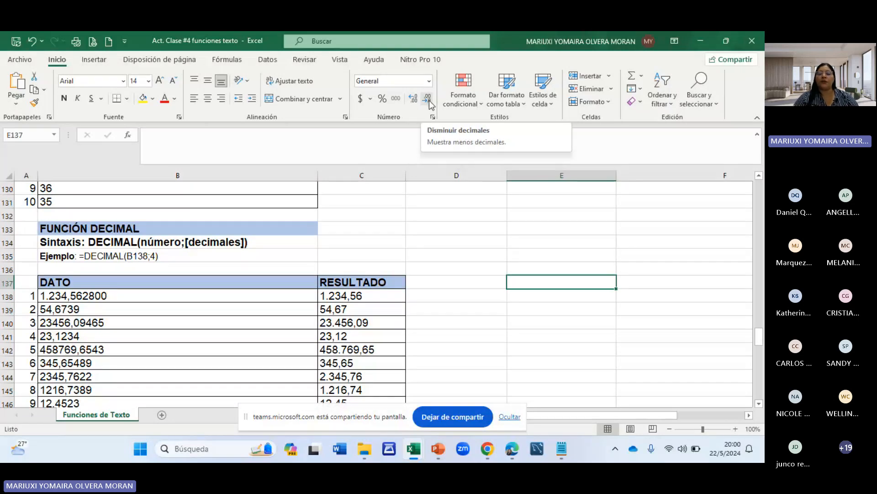
# Examine the data and results of the FUNCIÓN DECIMAL table and the formula in C138.
pyautogui.scroll(-1, 431, 105)
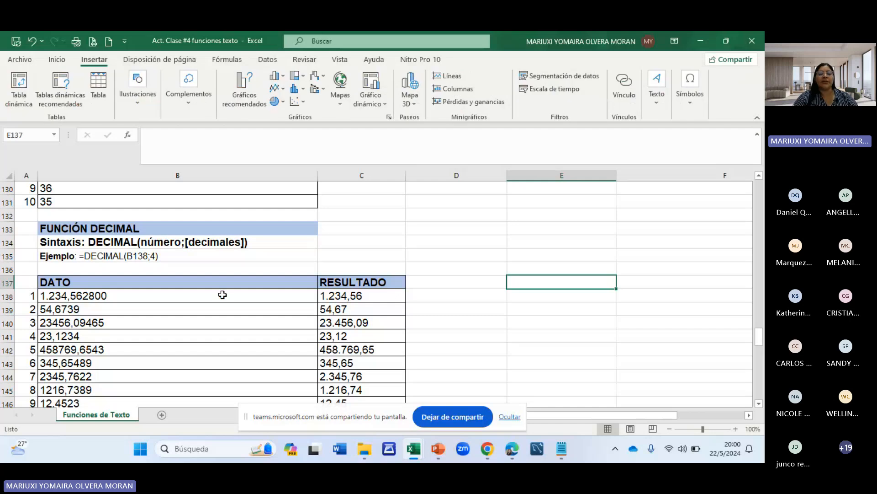
pyautogui.scroll(-2, 183, 265)
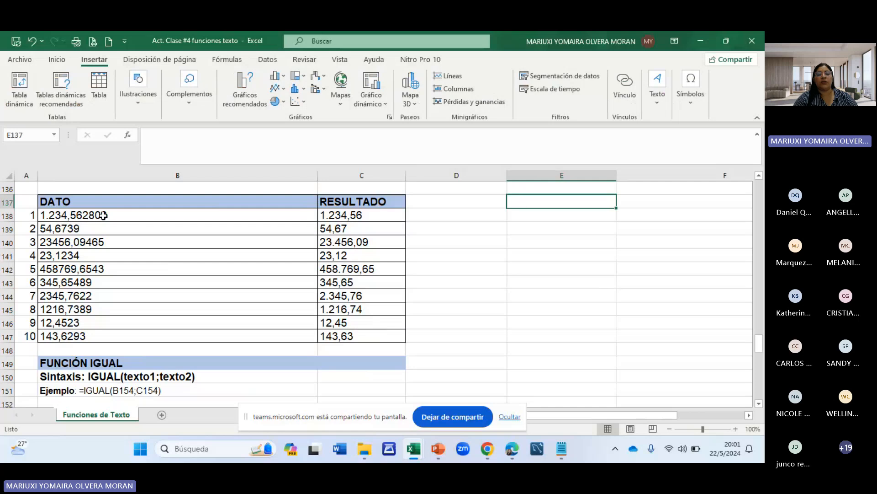
pyautogui.scroll(1, 297, 237)
pyautogui.scroll(2, 320, 247)
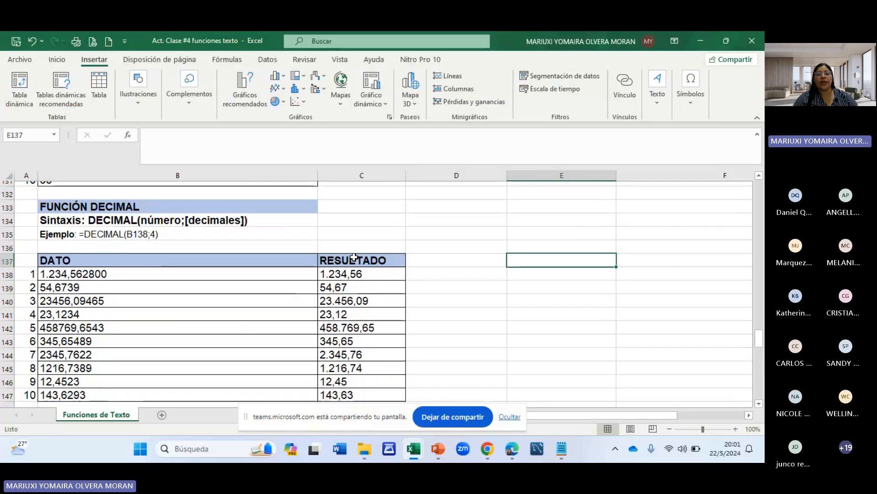
pyautogui.scroll(-1, 388, 274)
pyautogui.scroll(-1, 361, 287)
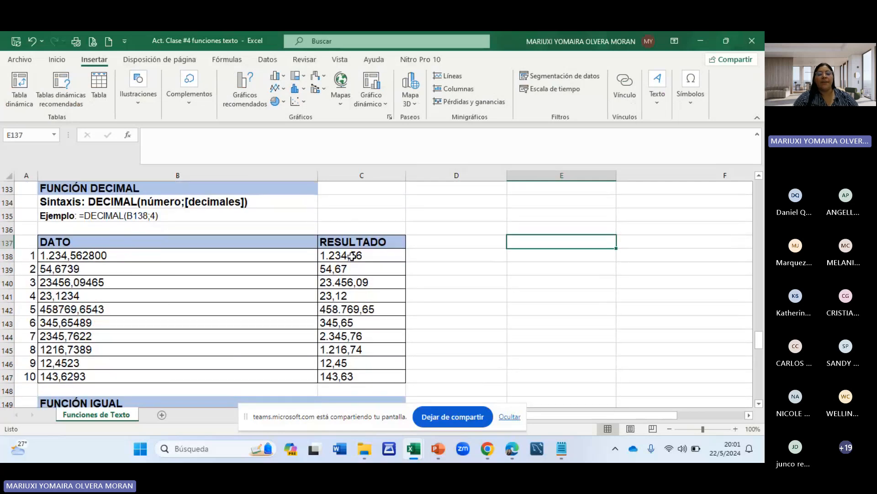
pyautogui.click(357, 253)
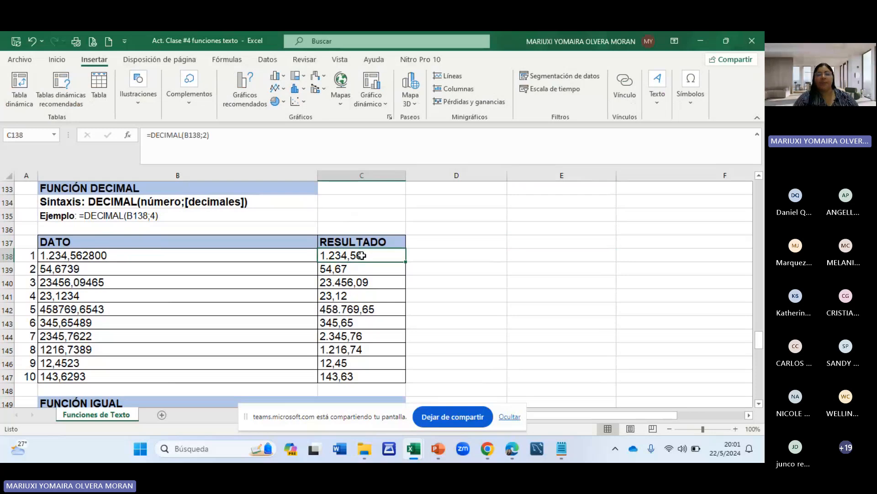
# Clear the FUNCIÓN DECIMAL results in C138:C147 and enter the formula =DECIMAL(B138;1) in C138.
pyautogui.moveTo(362, 255); pyautogui.dragTo(359, 374)
pyautogui.press('Delete')
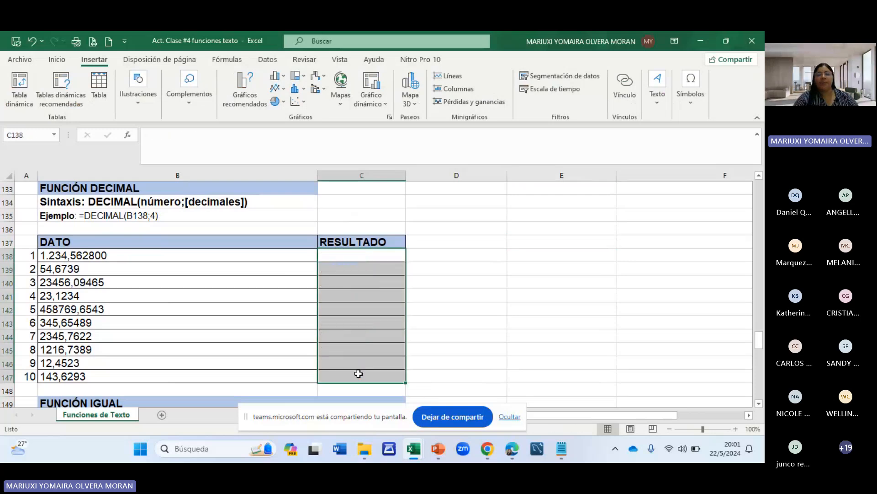
pyautogui.click(378, 259)
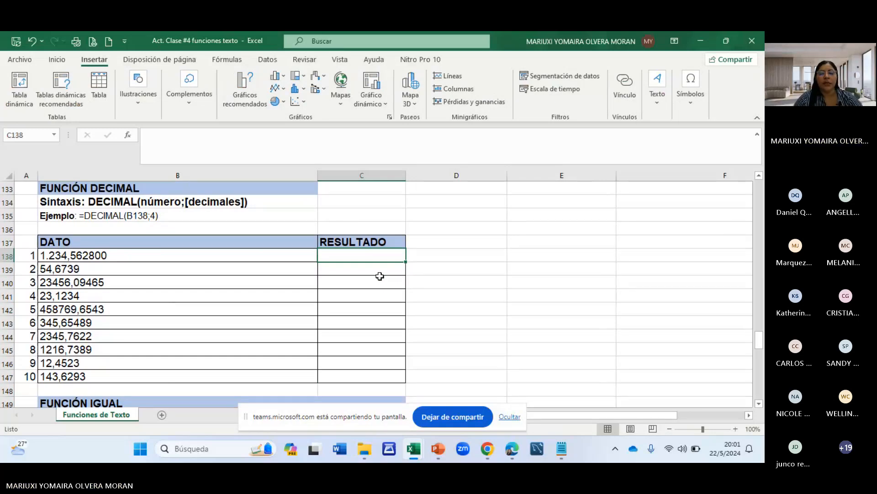
pyautogui.write('=DECI')
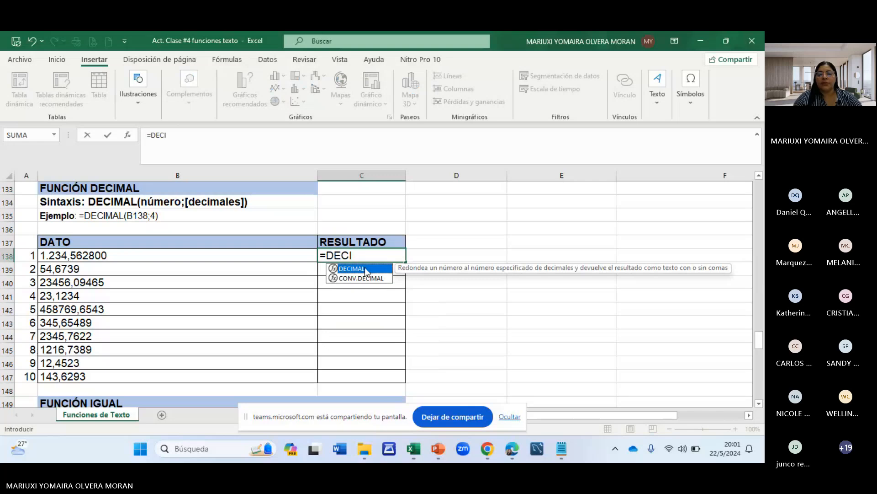
pyautogui.doubleClick(361, 268)
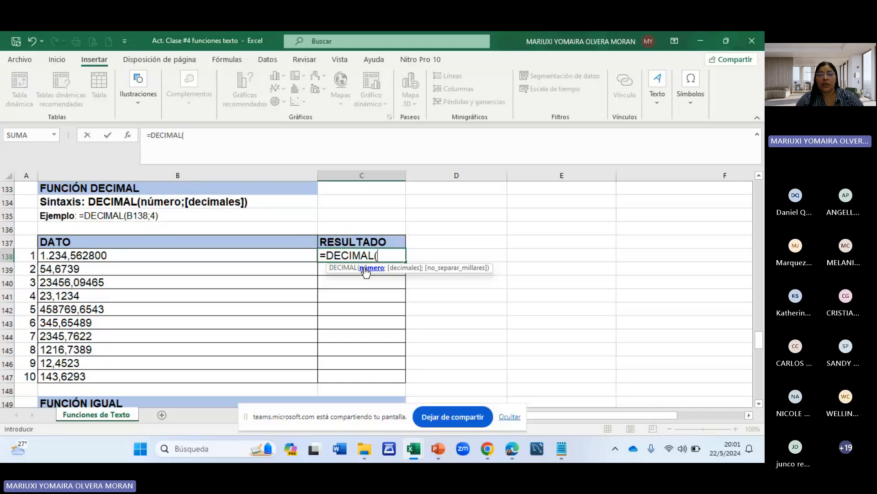
pyautogui.click(94, 258)
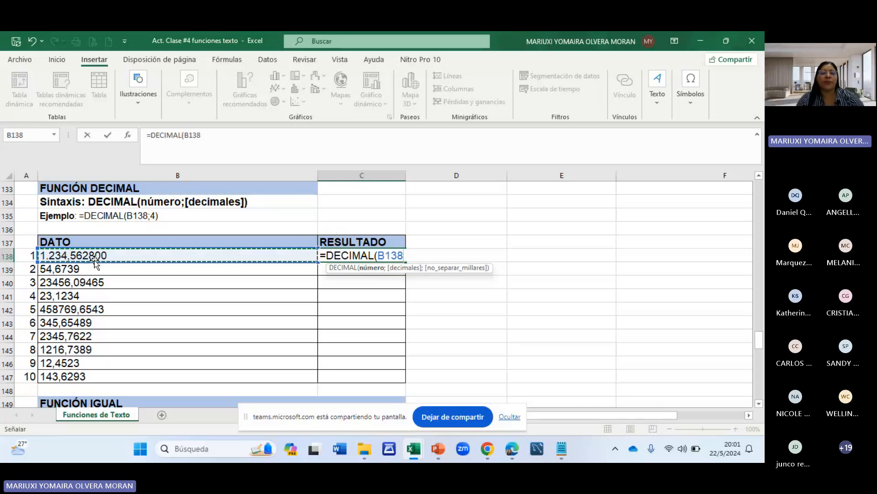
pyautogui.write(';')
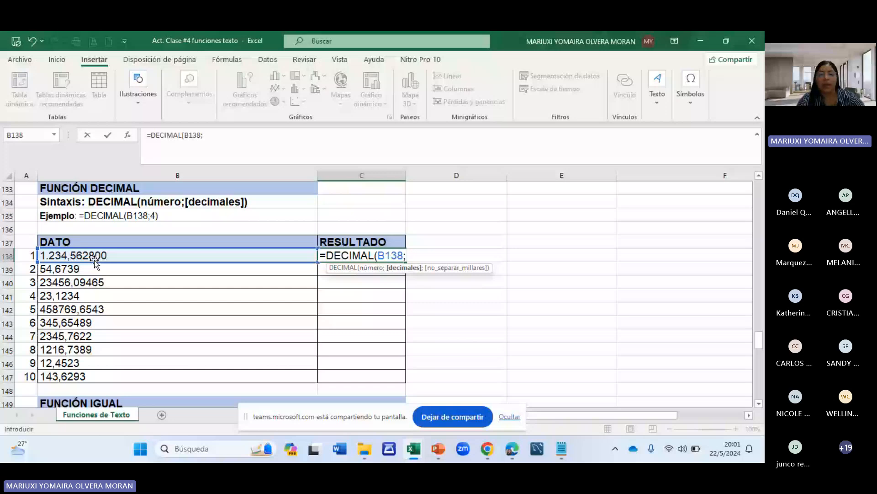
pyautogui.write('1')
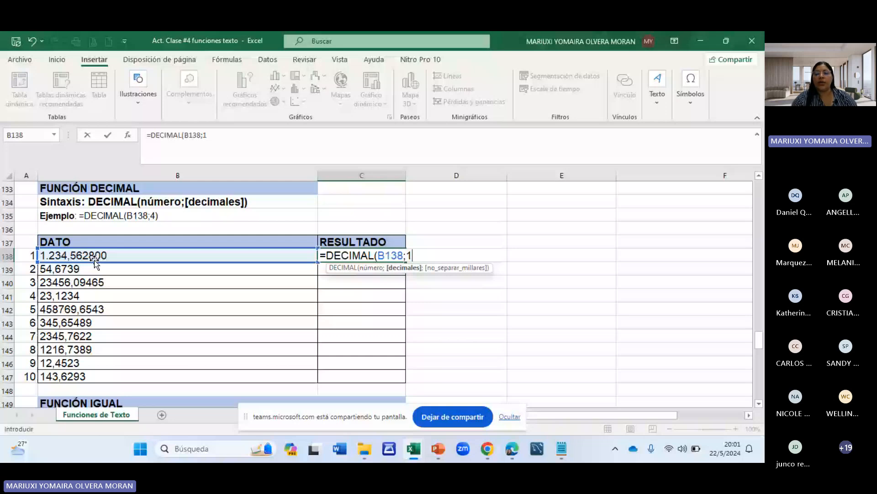
pyautogui.write(')')
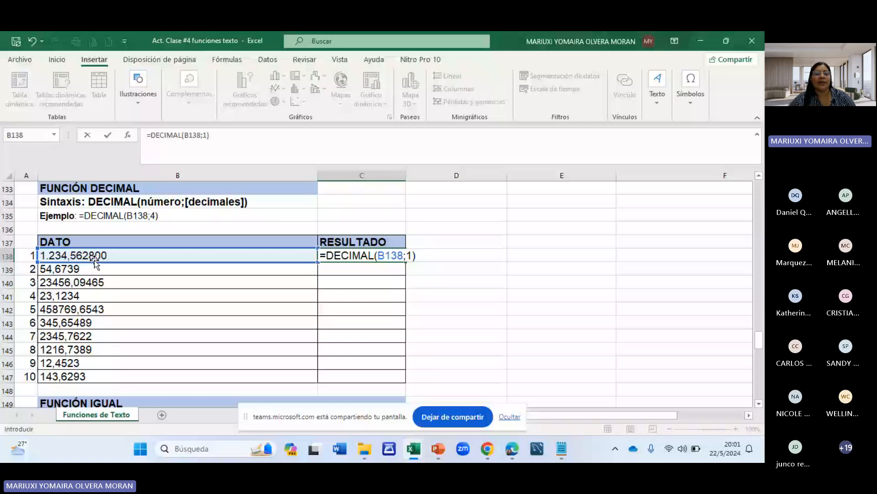
pyautogui.press('Return')
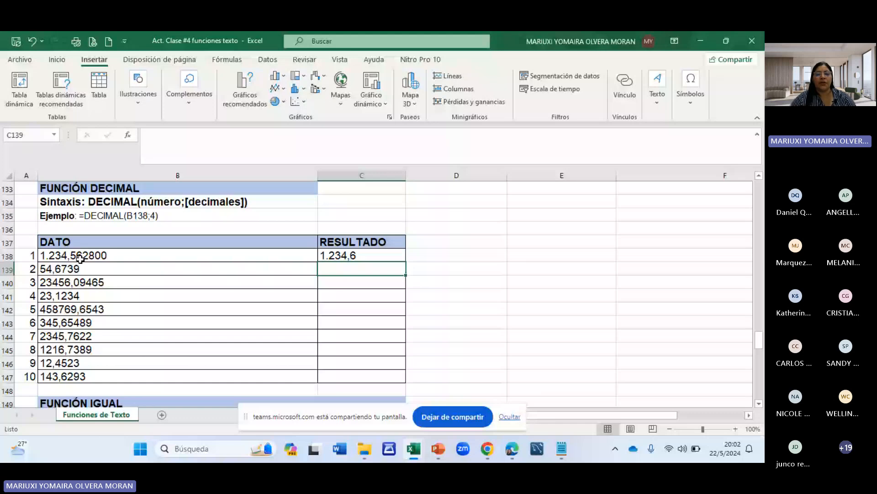
# Change the number in B138 to 1234,5928 to test how the one-decimal result rounds.
pyautogui.doubleClick(80, 256)
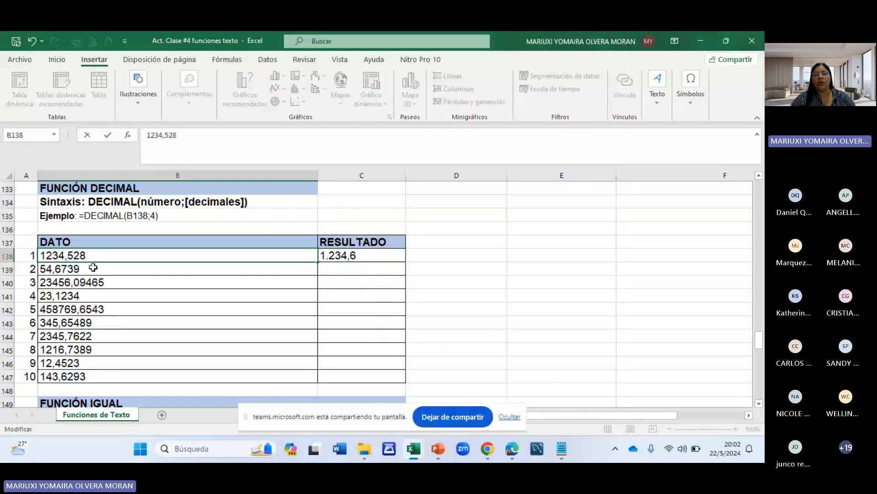
pyautogui.write('9')
pyautogui.press('Return')
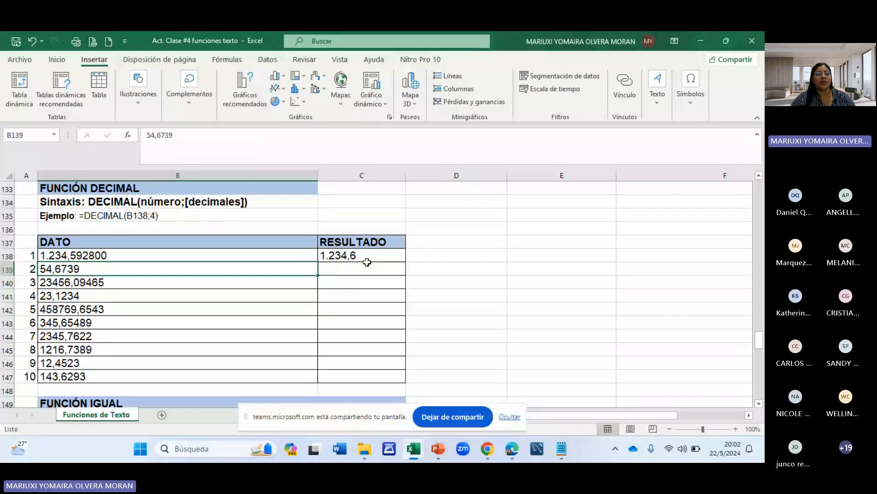
# Set the number in B138 to 1234,5428 to test rounding with a lower second decimal.
pyautogui.doubleClick(84, 256)
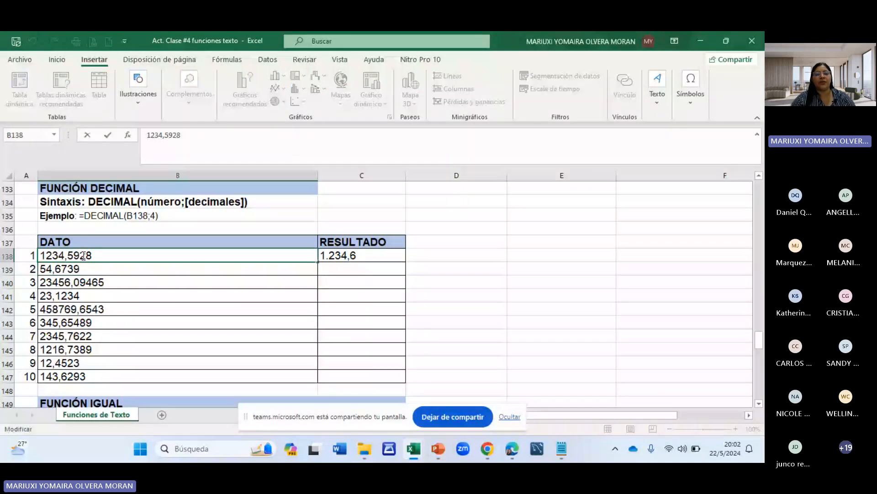
pyautogui.press('Escape')
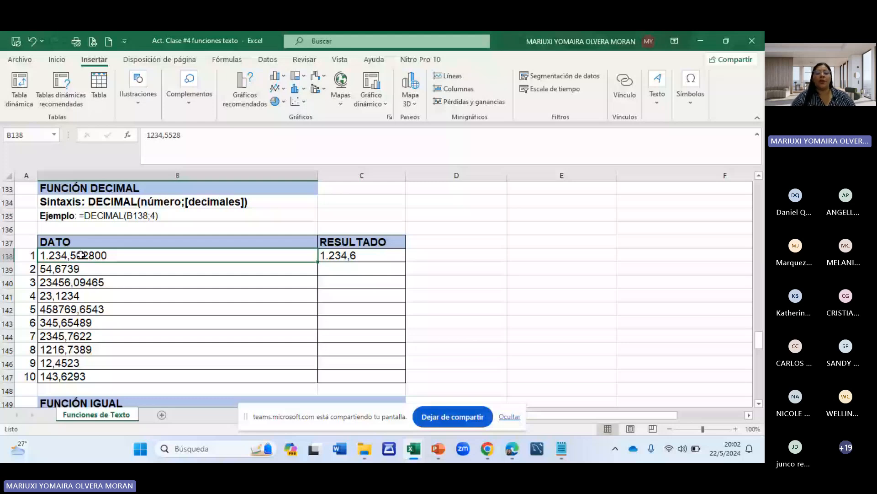
pyautogui.write('1234,5428')
pyautogui.press('Return')
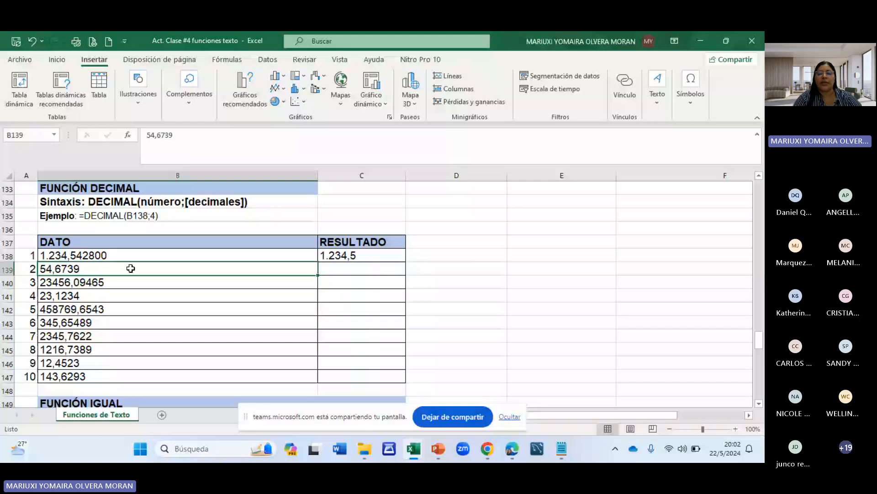
# Enter the formula =DECIMAL(B139;3) in C139 for the second number of the FUNCIÓN DECIMAL table.
pyautogui.click(366, 268)
pyautogui.write('=')
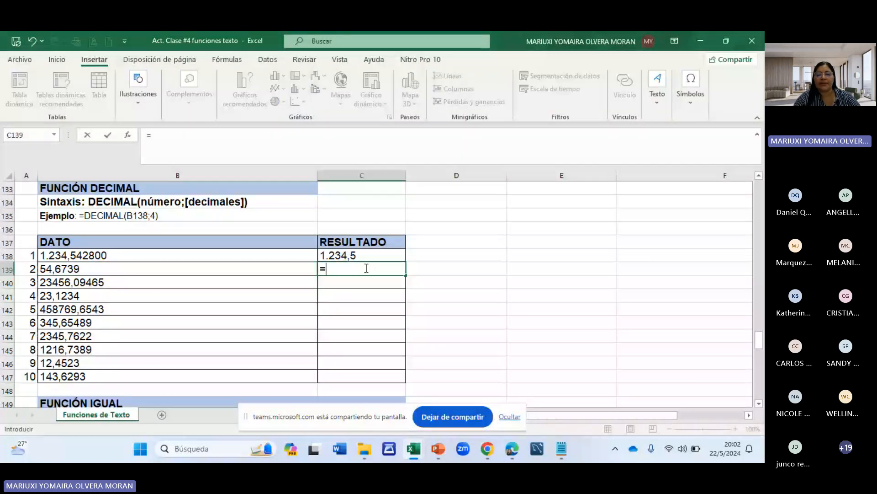
pyautogui.write('DEC')
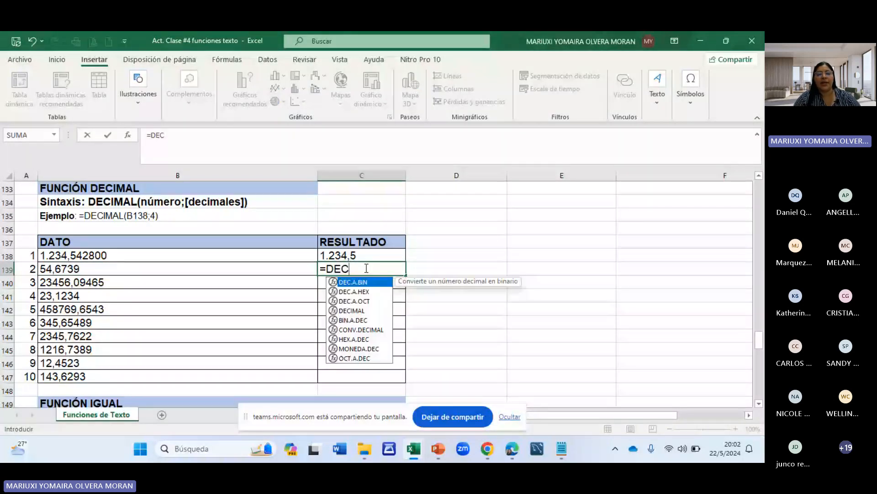
pyautogui.write('IMAL(')
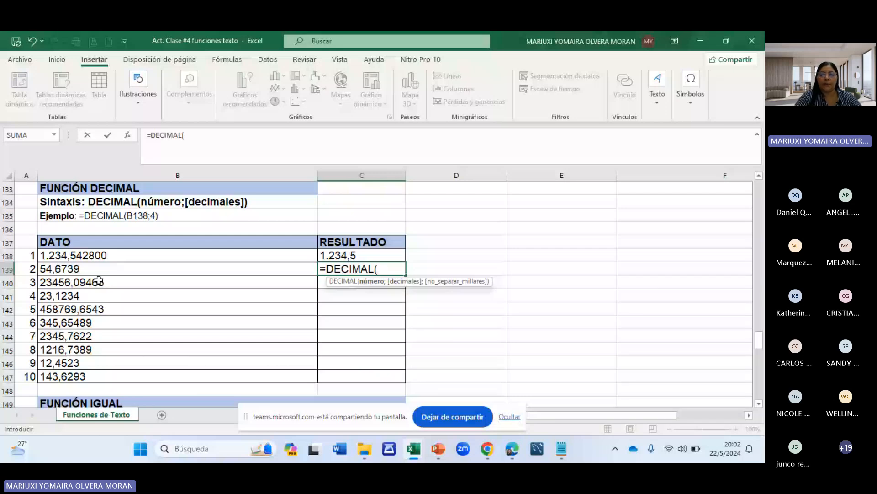
pyautogui.click(103, 269)
pyautogui.write(';')
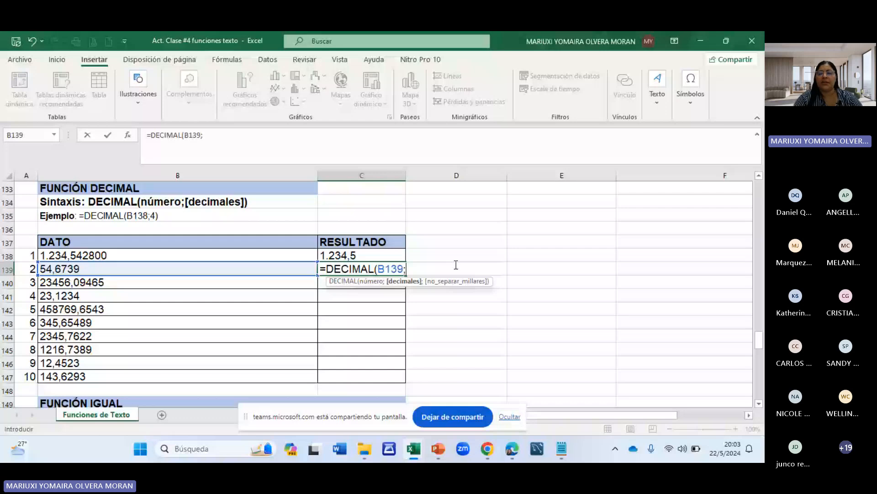
pyautogui.write('3)')
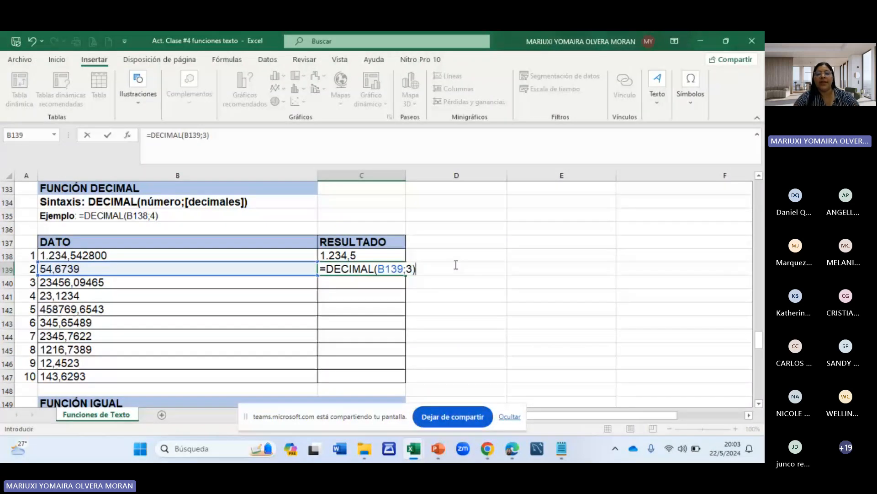
pyautogui.press('Return')
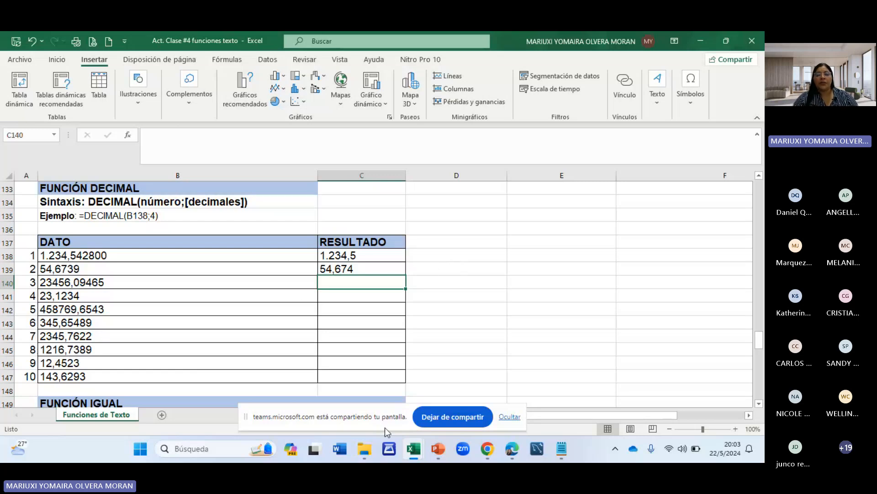
# Fill the C139 formula down through C147 and check the copied formulas in C141 and C140.
pyautogui.click(369, 270)
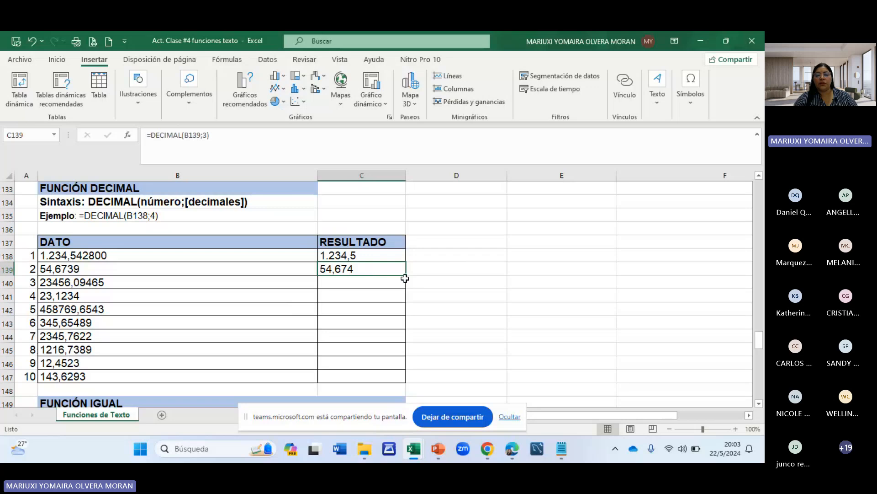
pyautogui.moveTo(405, 275); pyautogui.dragTo(405, 381)
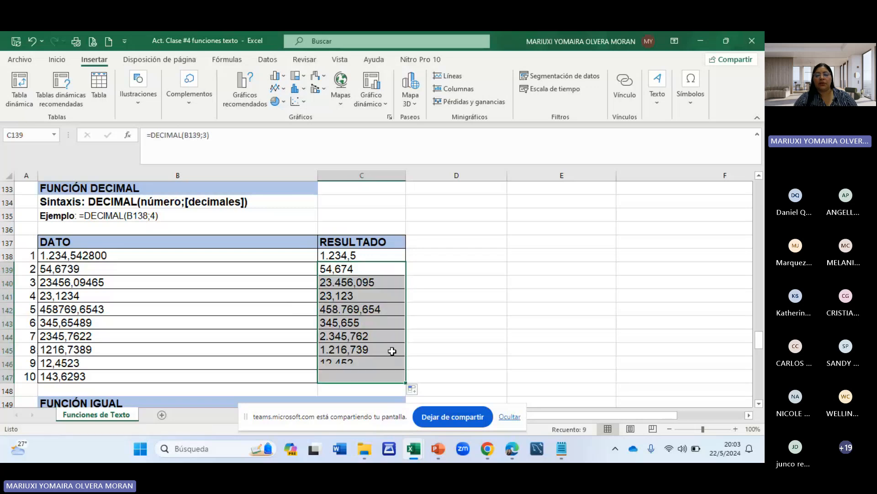
pyautogui.click(364, 297)
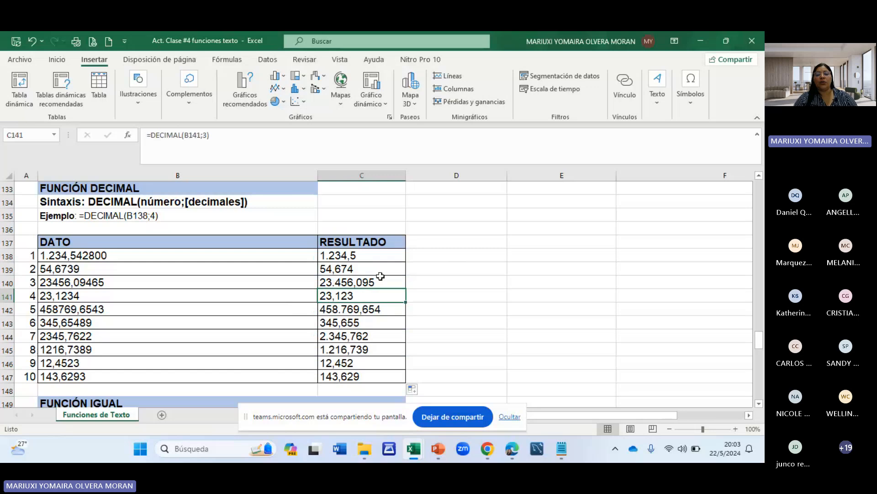
pyautogui.click(380, 281)
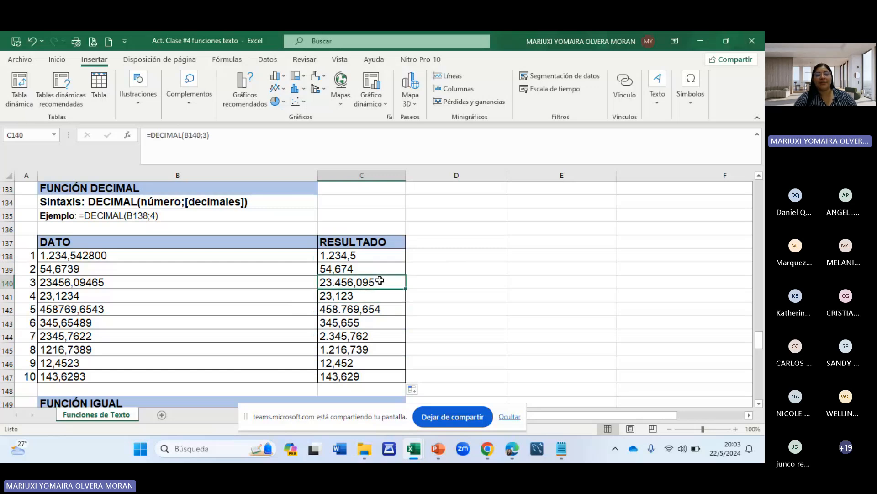
# Change the number of decimals in the C146 formula to 5, giving =DECIMAL(B146;5), and review the formula.
pyautogui.click(280, 364)
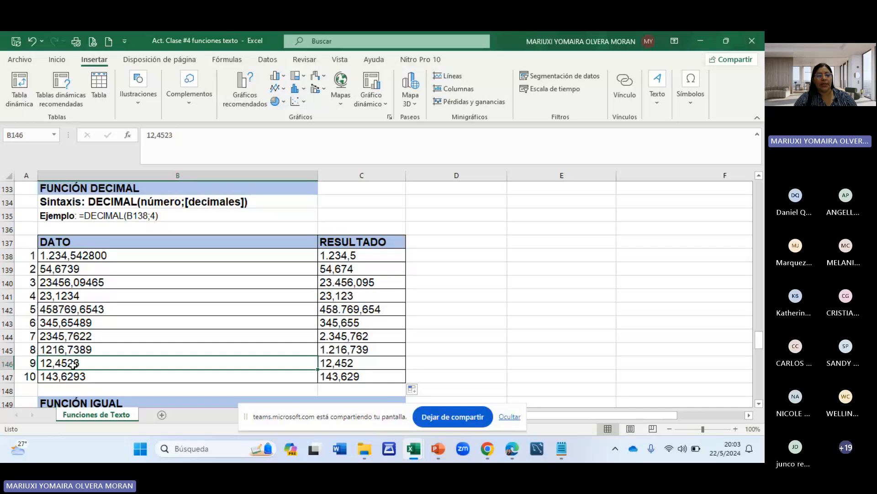
pyautogui.click(363, 363)
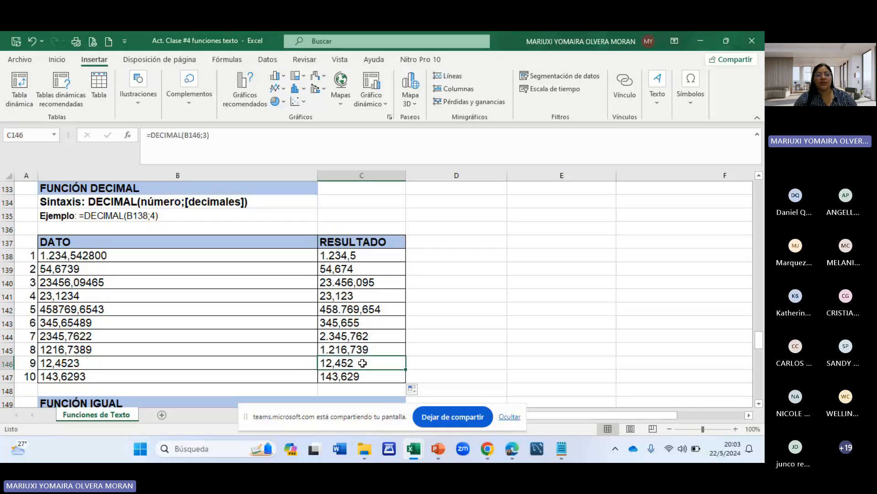
pyautogui.doubleClick(363, 363)
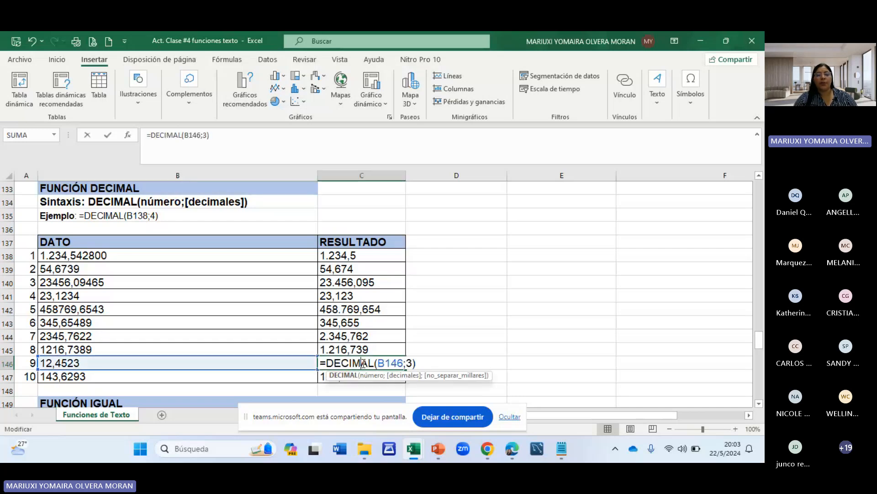
pyautogui.click(414, 363)
pyautogui.press('BackSpace')
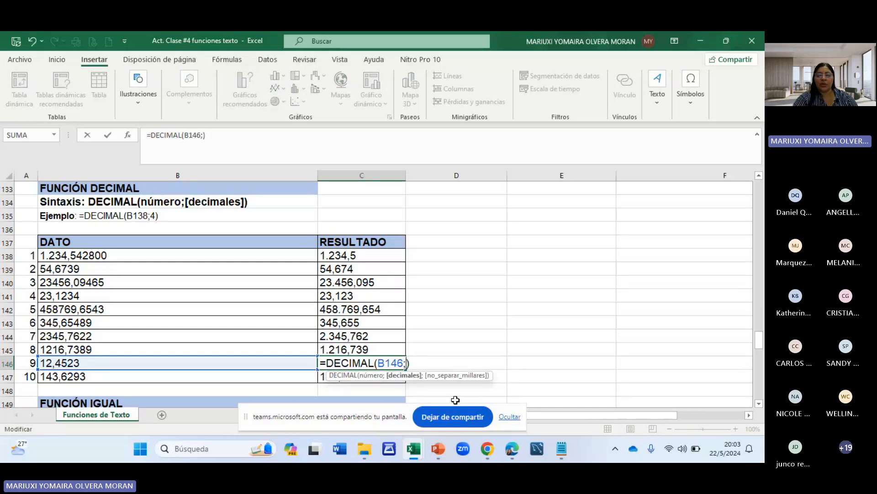
pyautogui.write('5')
pyautogui.press('Return')
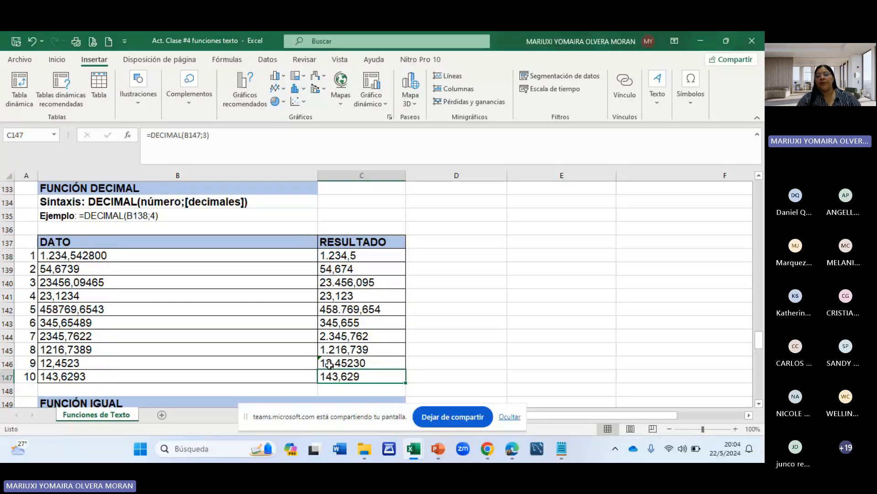
pyautogui.doubleClick(355, 364)
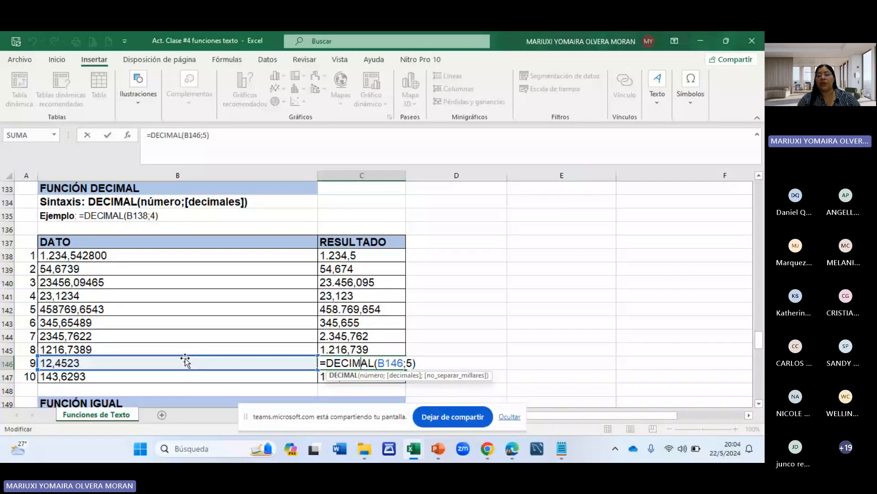
pyautogui.press('Return')
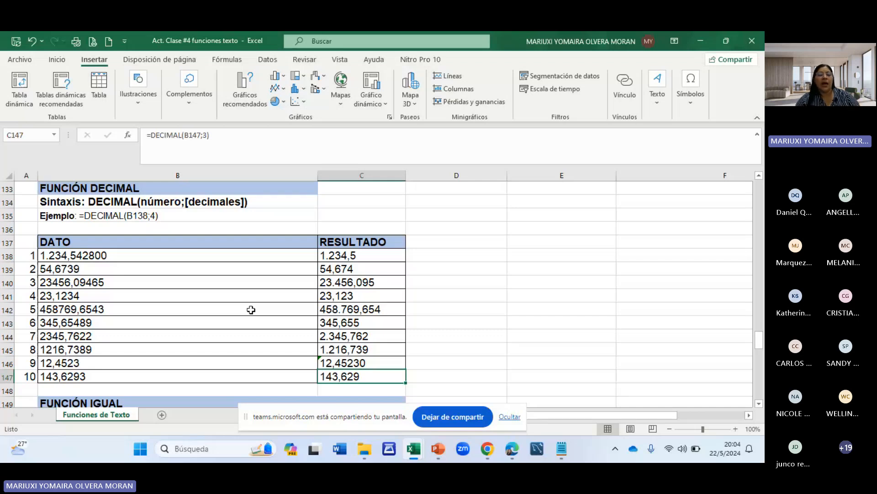
# Go to the FUNCIÓN IGUAL section and compare the first pair of texts in B154 and C154.
pyautogui.scroll(-3, 251, 310)
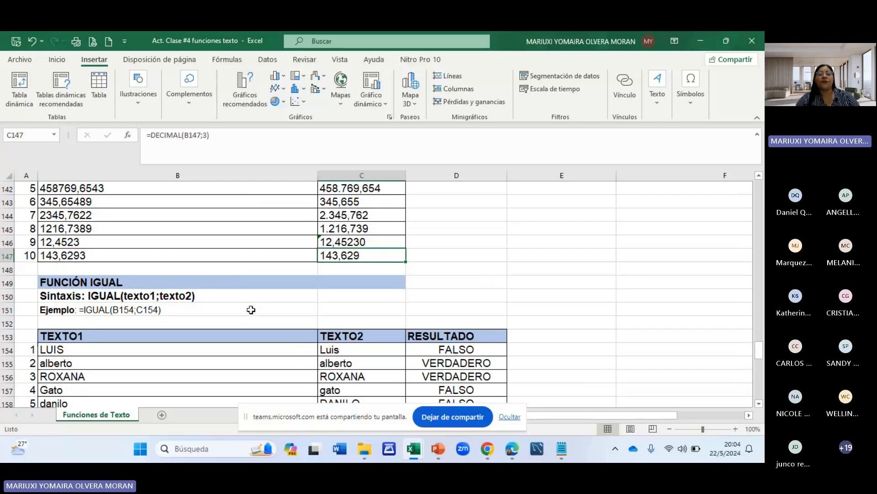
pyautogui.scroll(-1, 251, 310)
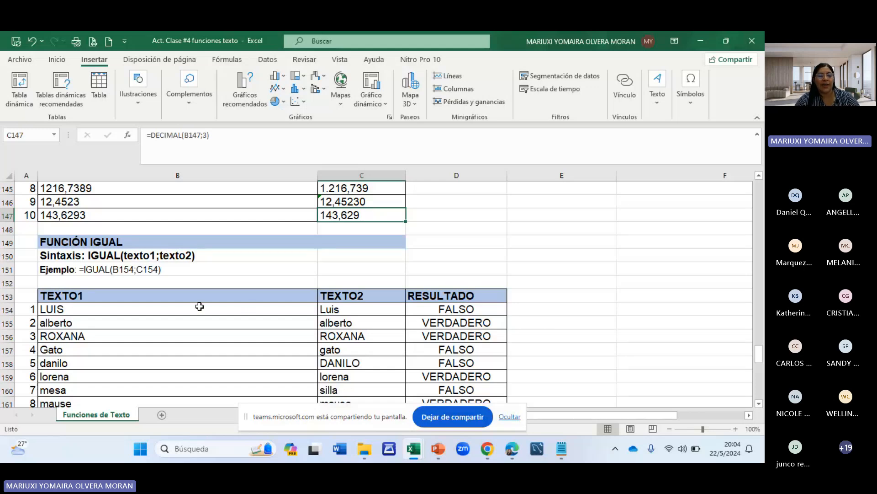
pyautogui.click(68, 310)
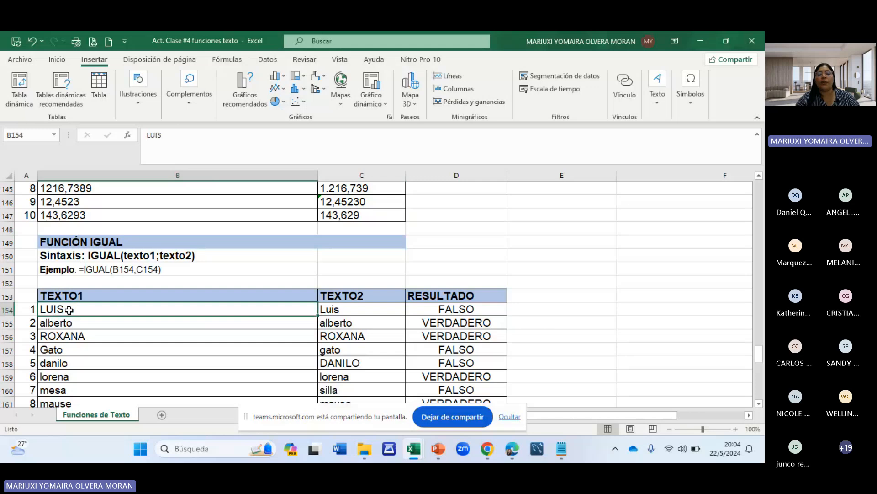
pyautogui.click(375, 307)
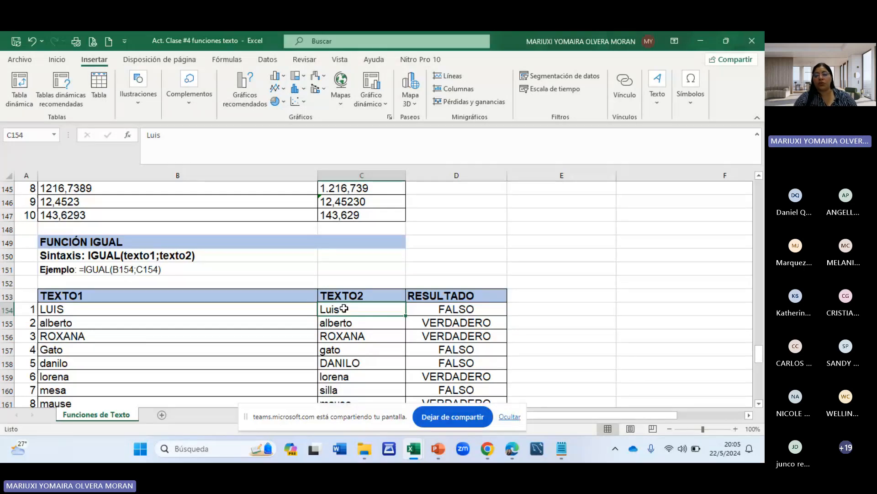
# Clear the existing results in D154:D163 of the FUNCIÓN IGUAL table.
pyautogui.click(477, 307)
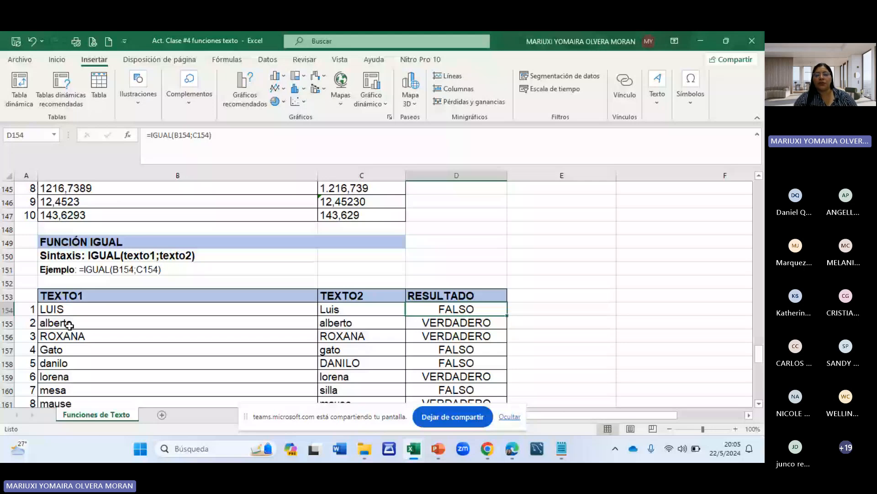
pyautogui.hotkey('ctrl', 'shift', 'Down')
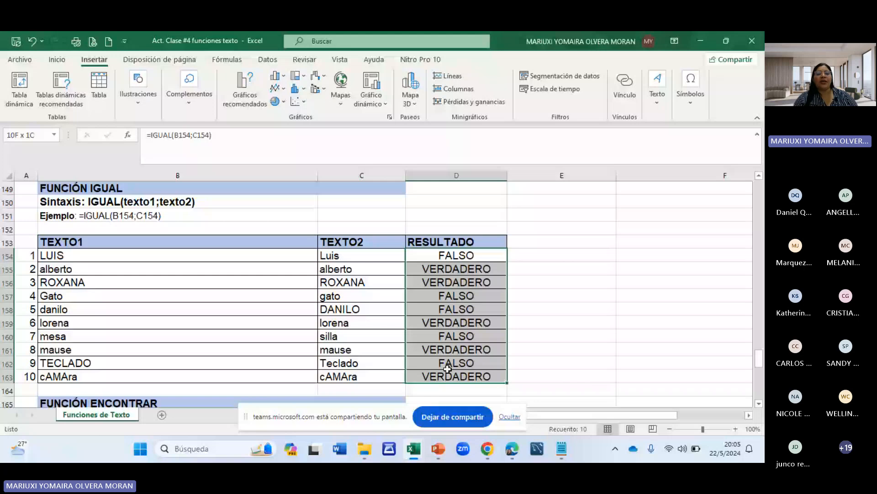
pyautogui.press('Delete')
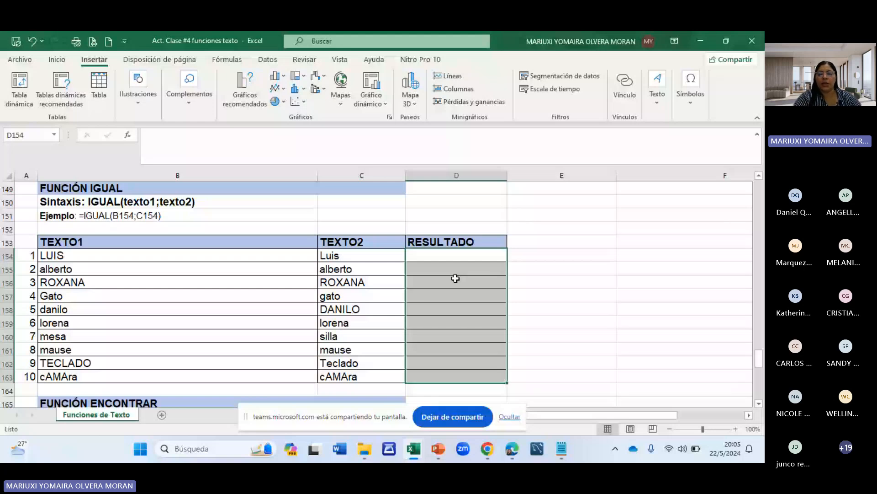
pyautogui.write('=I')
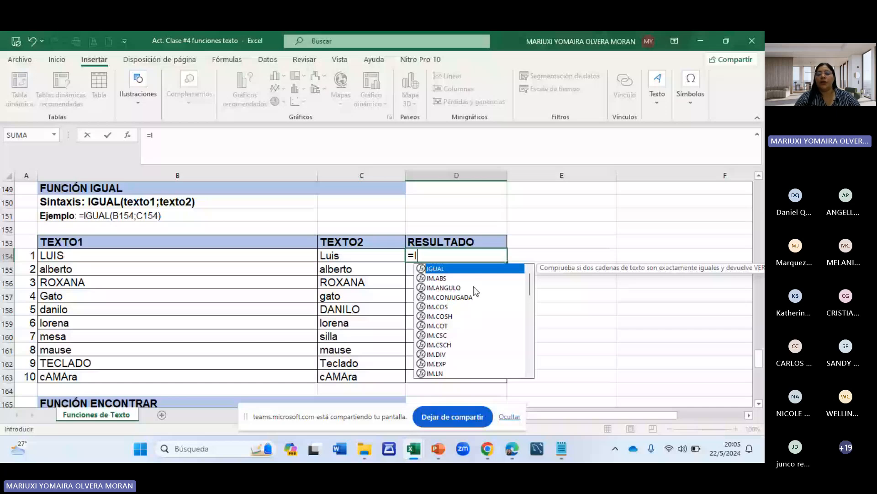
pyautogui.write('G')
pyautogui.press('Return')
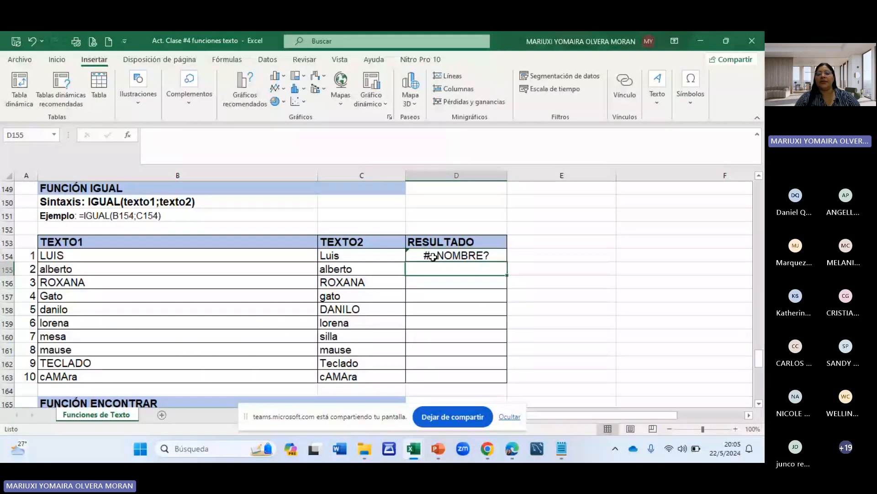
# Enter the formula =IGUAL(B154;C154) in D154 to compare the first pair of texts.
pyautogui.click(433, 256)
pyautogui.write('=I')
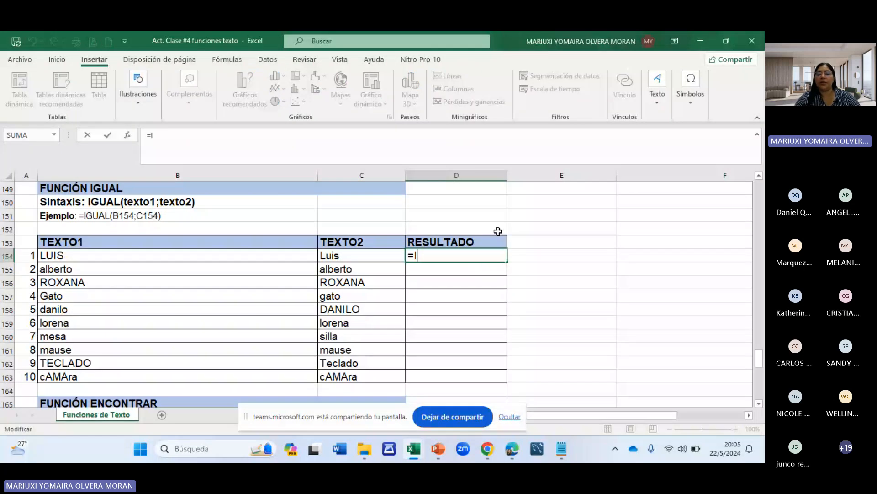
pyautogui.doubleClick(453, 269)
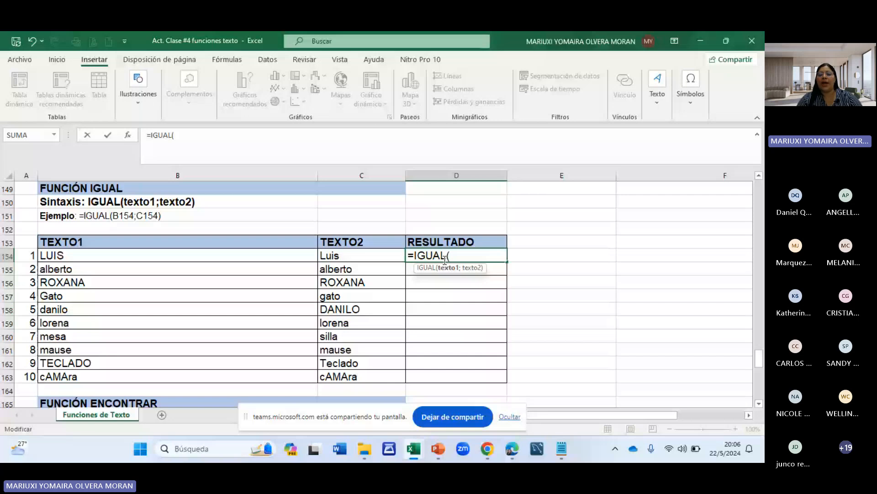
pyautogui.click(93, 258)
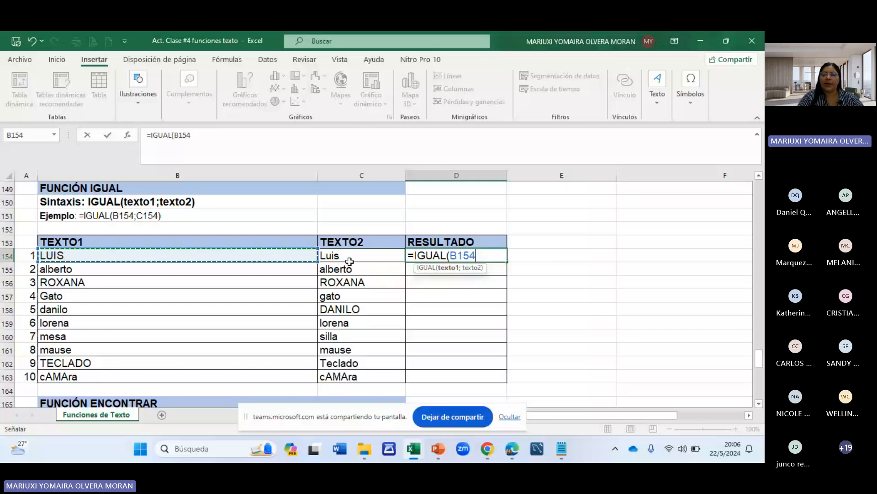
pyautogui.write(';')
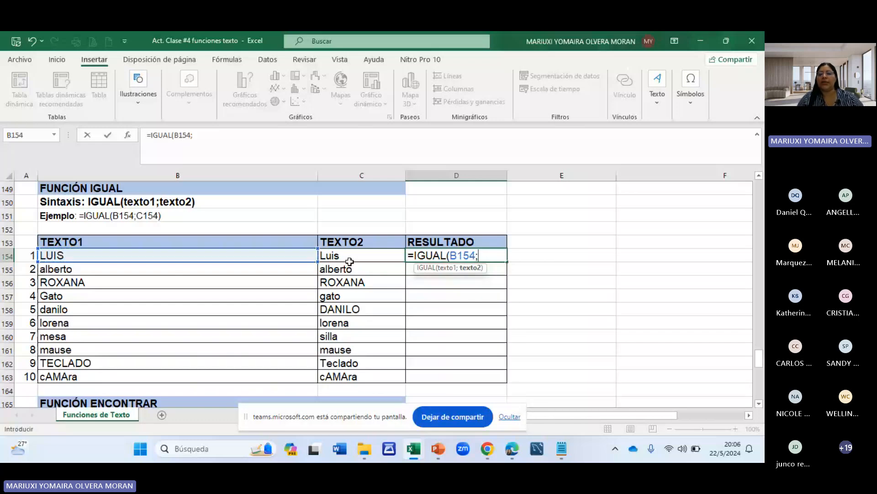
pyautogui.click(343, 254)
pyautogui.press('Return')
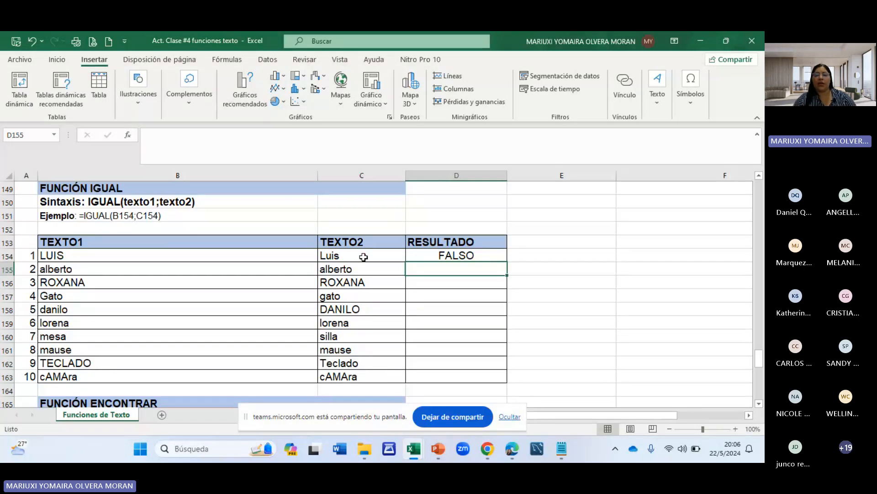
# Fill the IGUAL formula from D154 down through D163, and switch back from the Teams meeting to the Excel workbook.
pyautogui.click(495, 253)
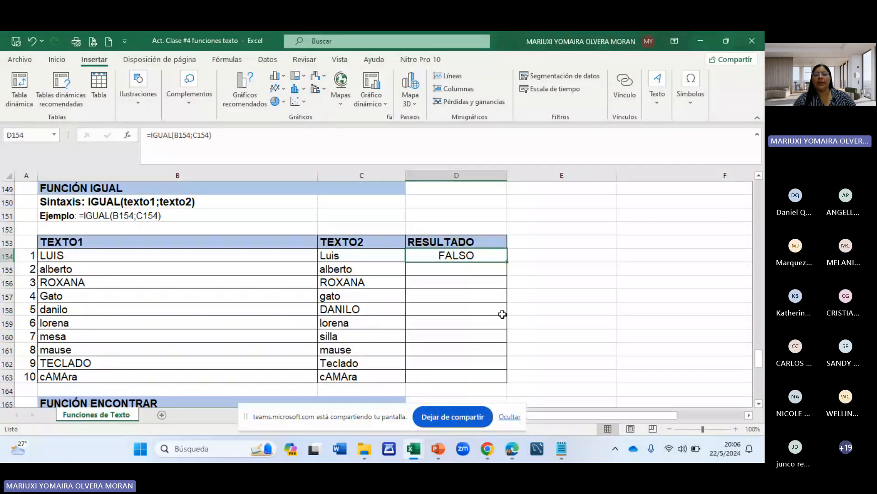
pyautogui.doubleClick(507, 260)
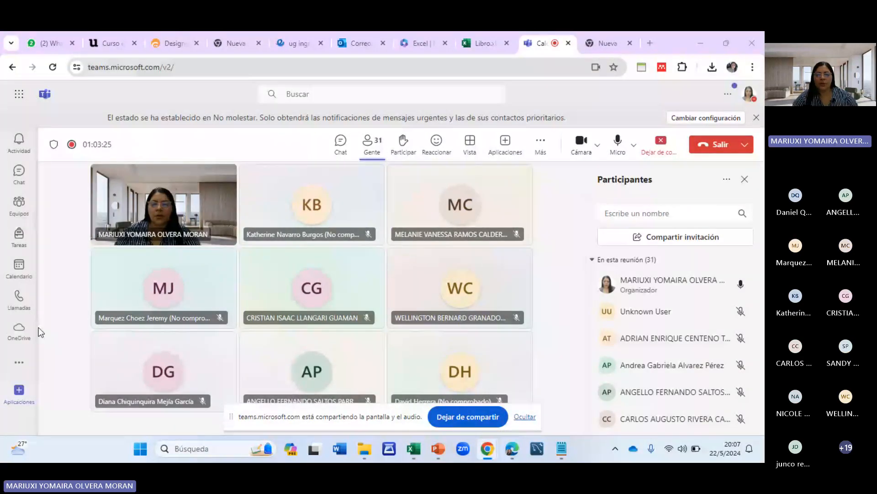
pyautogui.moveTo(414, 450)
pyautogui.click(347, 398)
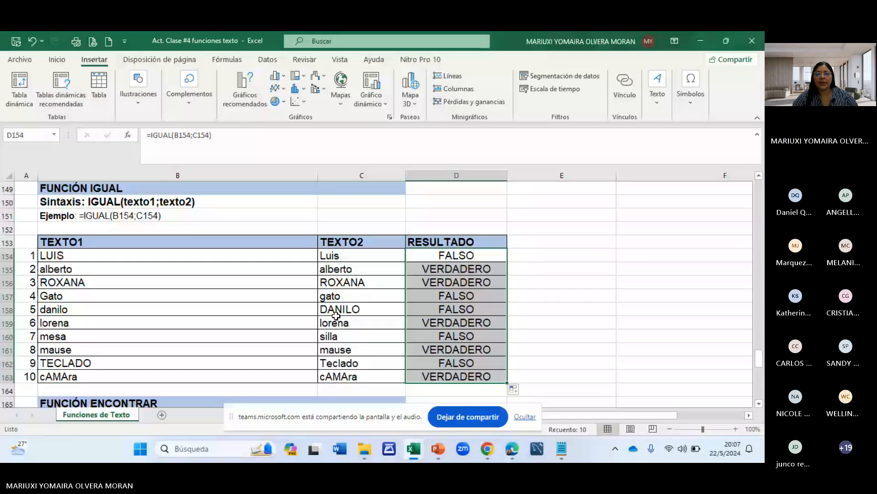
pyautogui.click(551, 282)
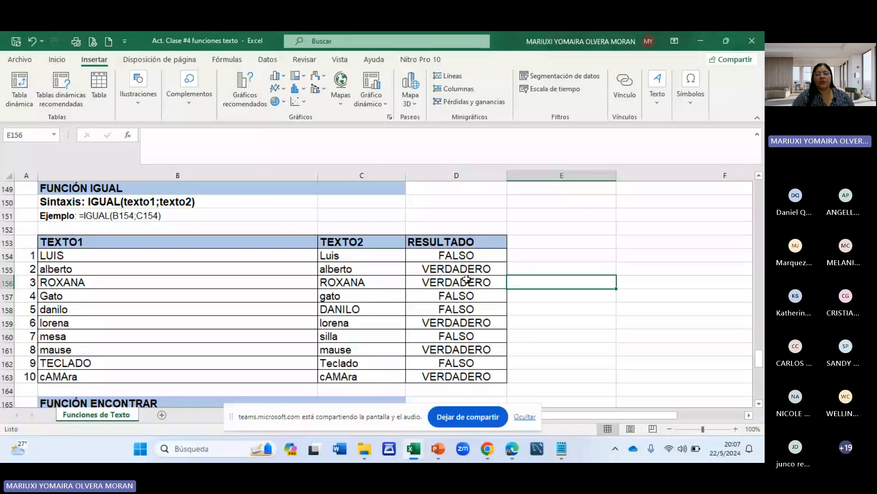
# Compare the TECLADO and Teclado texts in row 162 and check the IGUAL formula in D162.
pyautogui.scroll(-1, 466, 278)
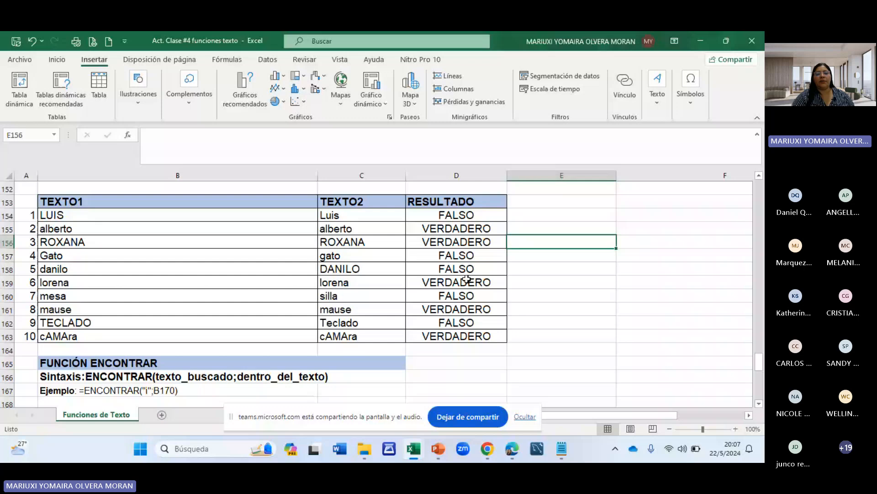
pyautogui.scroll(-2, 467, 279)
pyautogui.click(288, 256)
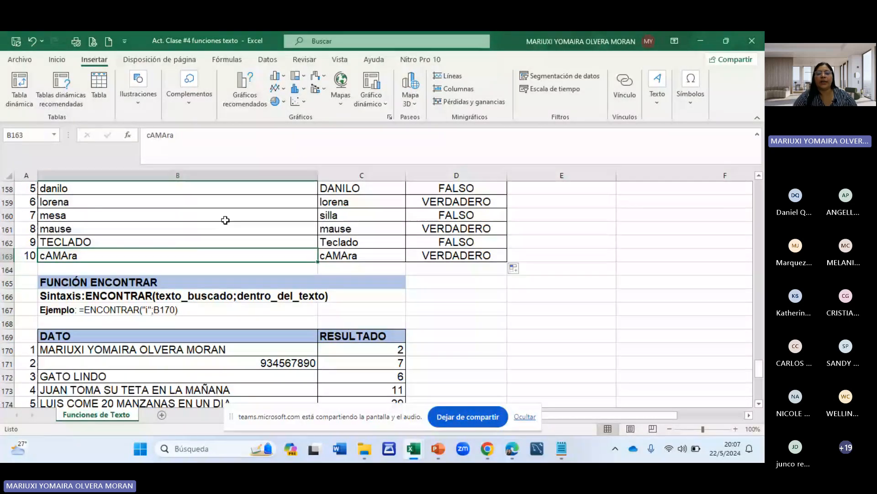
pyautogui.click(62, 241)
pyautogui.click(387, 246)
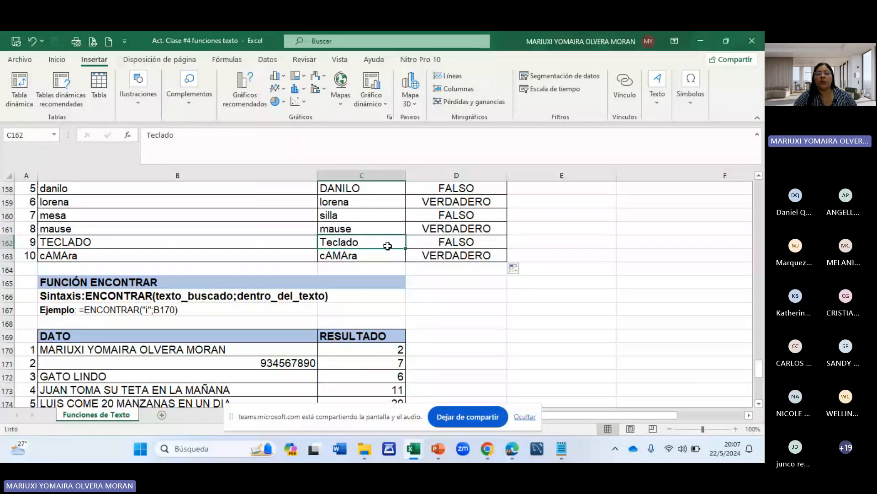
pyautogui.click(436, 244)
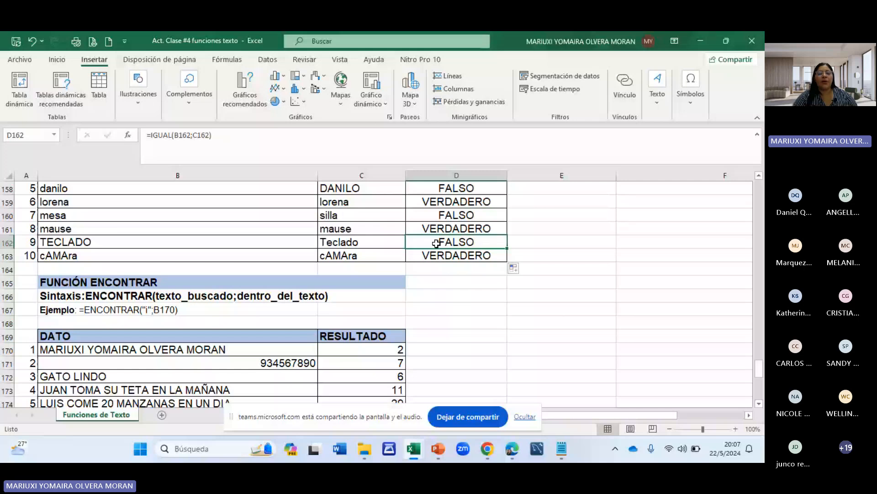
# Go to the FUNCIÓN ENCONTRAR section and clear the existing results in C170:C174.
pyautogui.scroll(-4, 408, 265)
pyautogui.scroll(3, 409, 265)
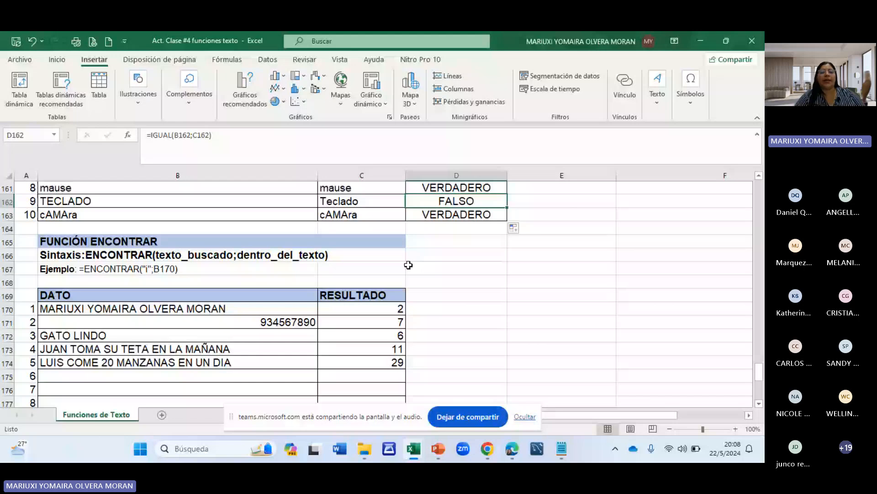
pyautogui.scroll(-1, 361, 342)
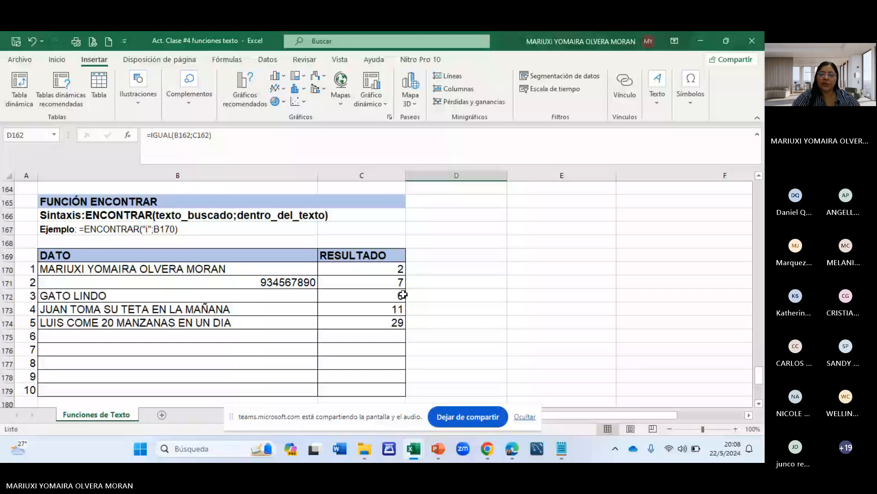
pyautogui.moveTo(394, 269); pyautogui.dragTo(395, 323)
pyautogui.press('Delete')
# Enter the formula =ENCONTRAR("R";B170) in C170 to find the letter R in the first data entry, and check it.
pyautogui.doubleClick(395, 272)
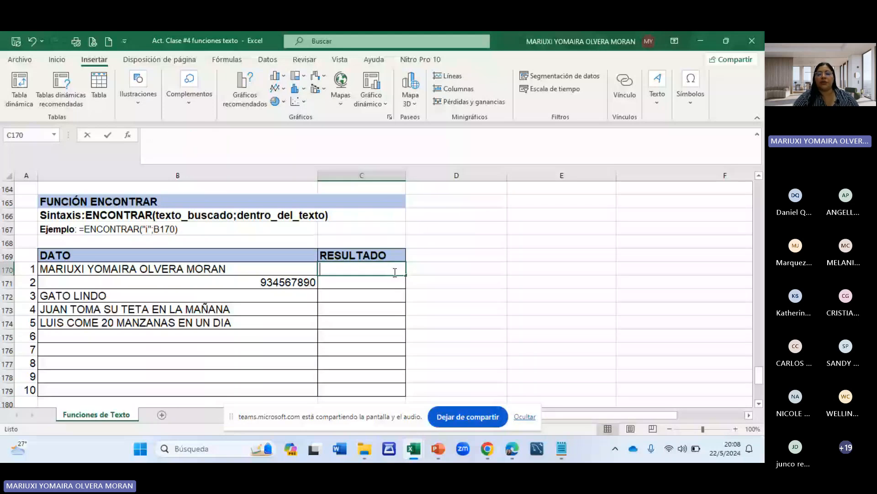
pyautogui.write('=ENCONTRAR(')
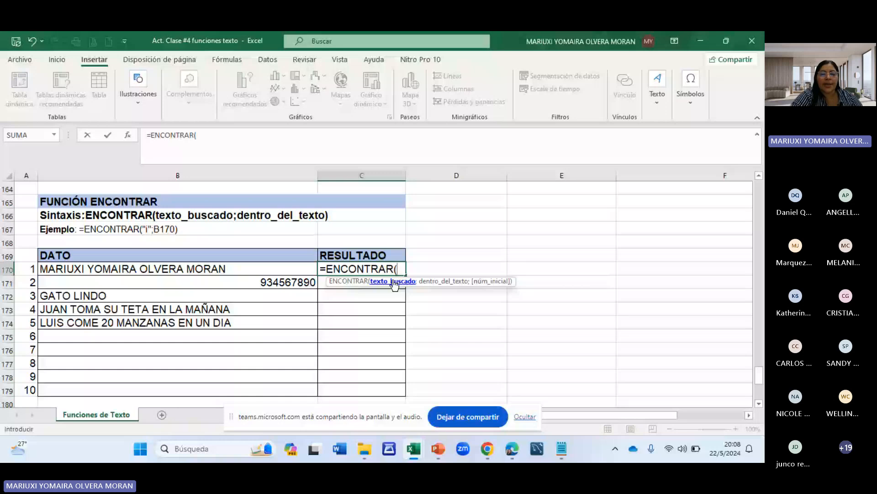
pyautogui.write('""')
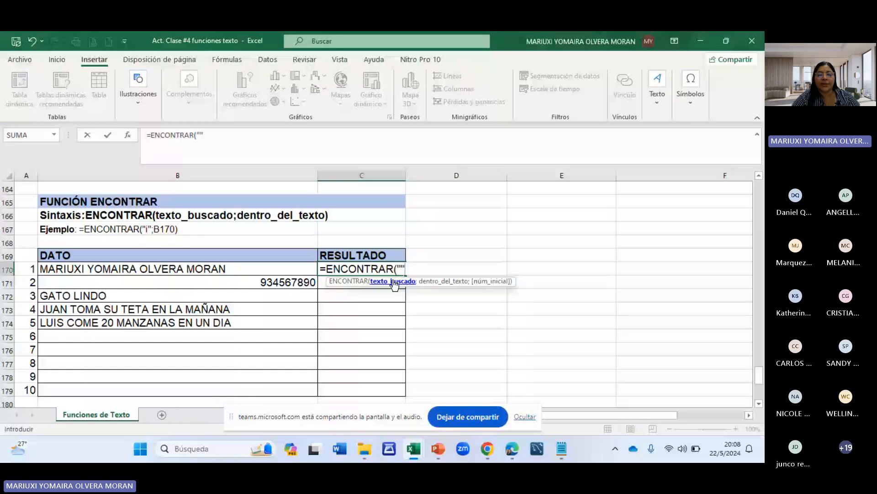
pyautogui.click(403, 268)
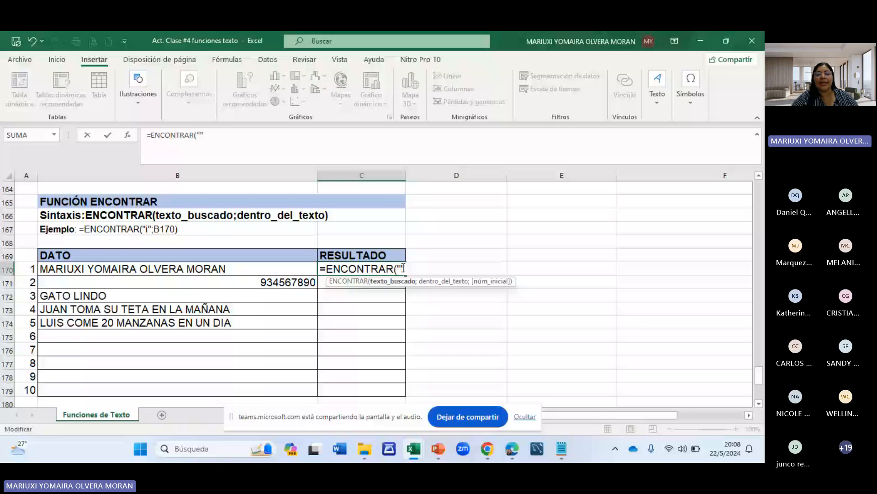
pyautogui.write('R"')
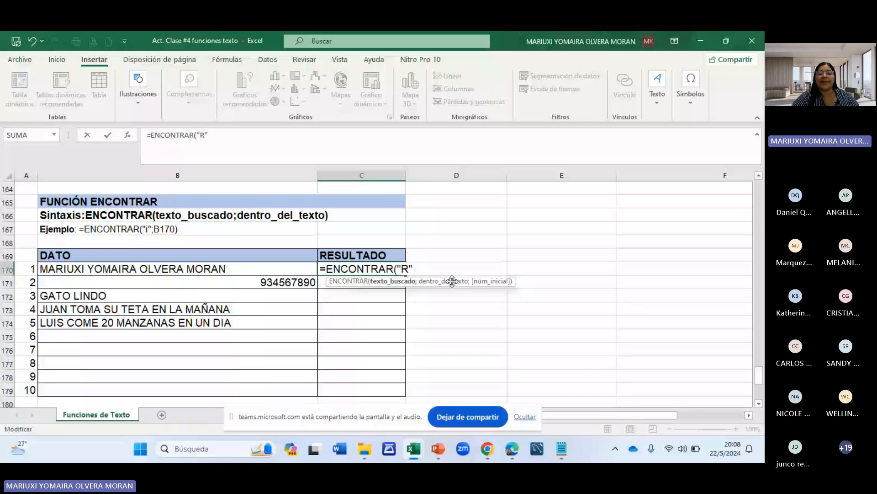
pyautogui.write(';')
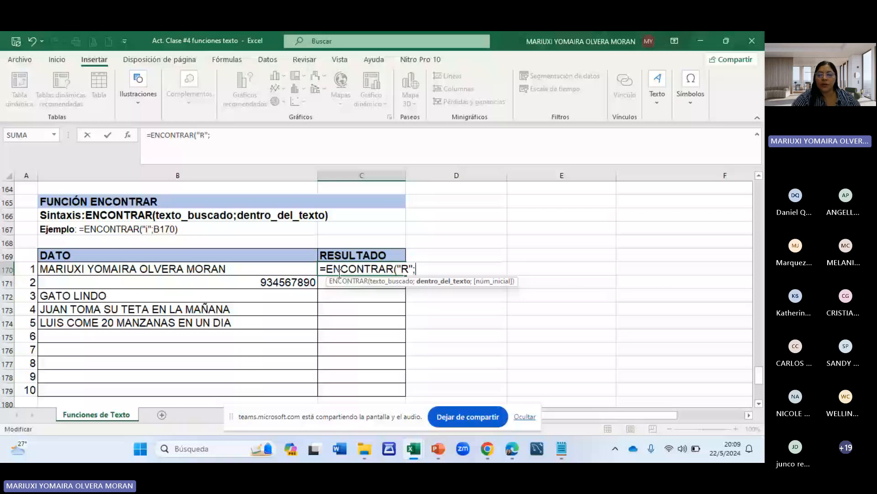
pyautogui.click(240, 270)
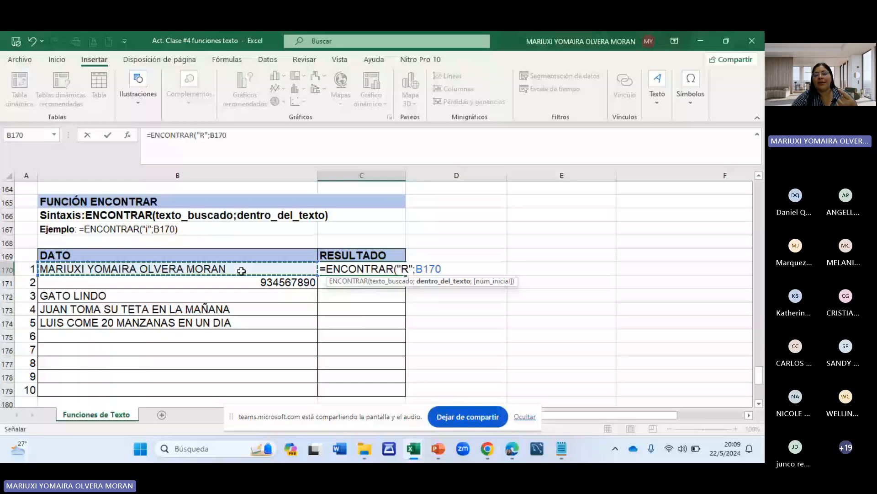
pyautogui.press('Return')
pyautogui.click(395, 268)
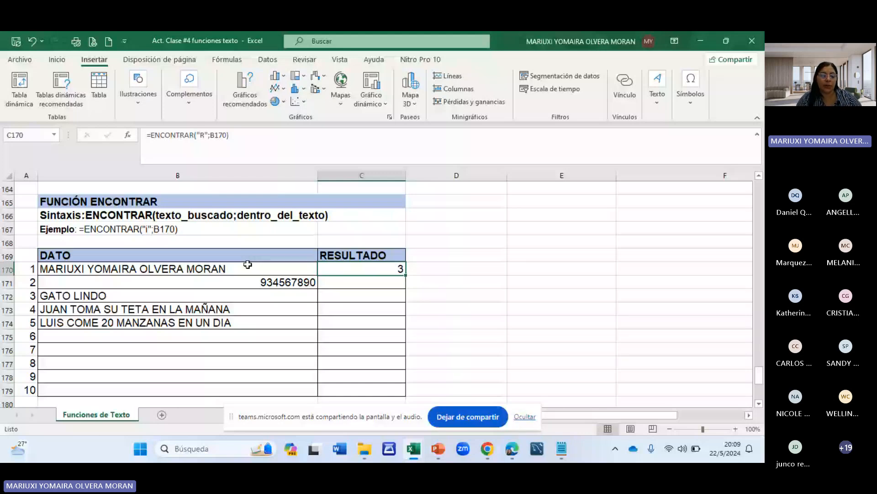
# Enter the formula =ENCONTRAR("0";B171) in C171 to find the digit 0, and check it against the number in B171.
pyautogui.click(348, 283)
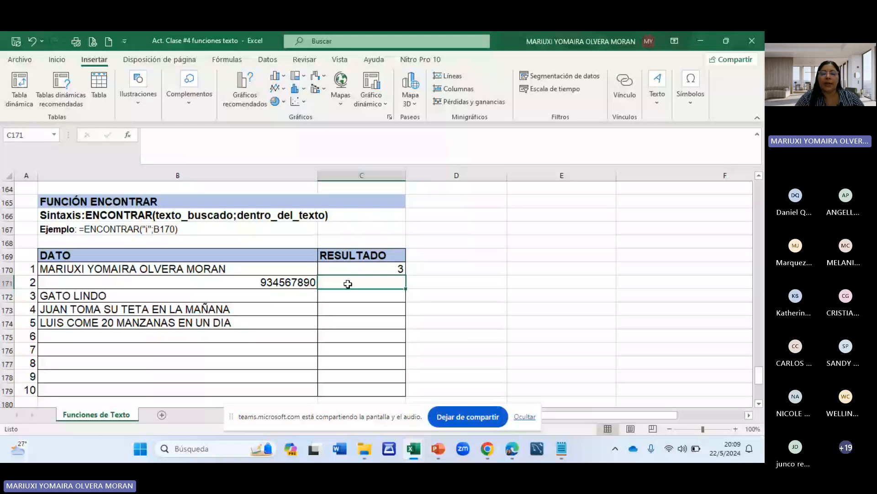
pyautogui.write('=ENCO')
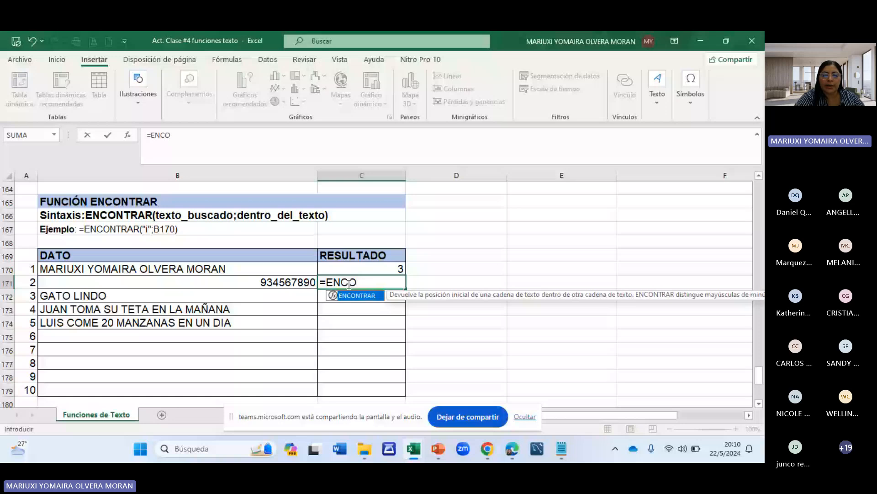
pyautogui.press('Tab')
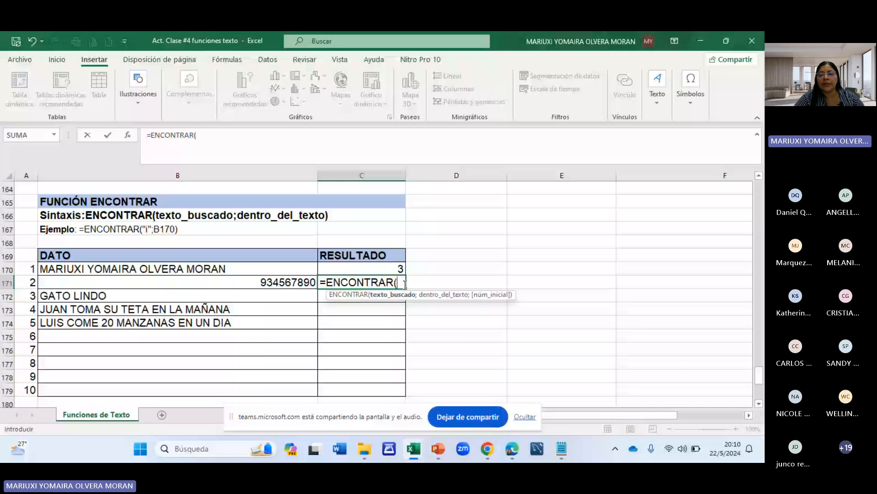
pyautogui.write('"";')
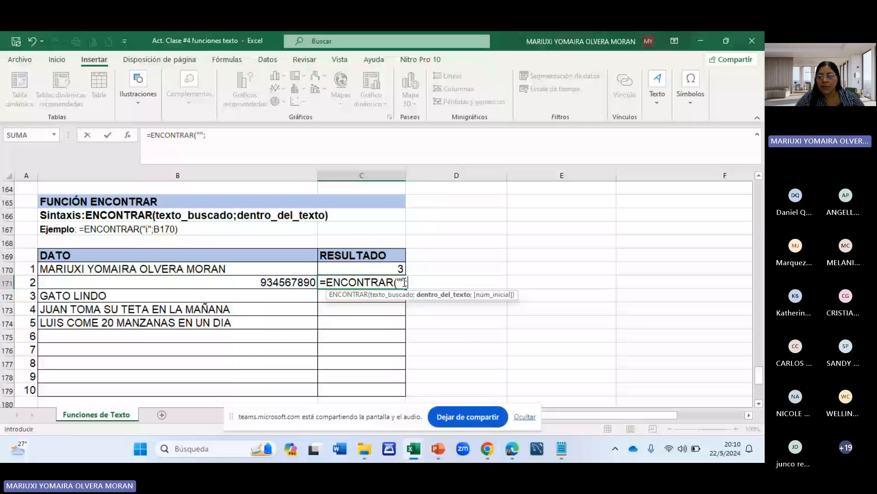
pyautogui.click(404, 282)
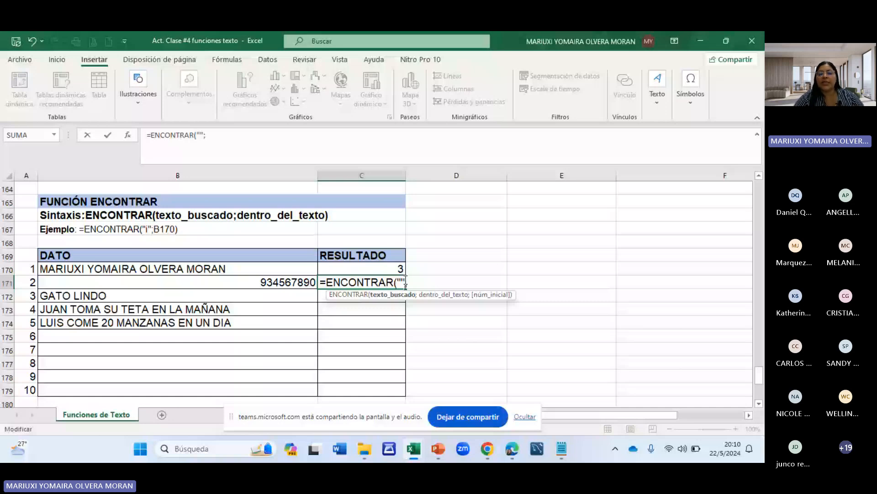
pyautogui.write('0')
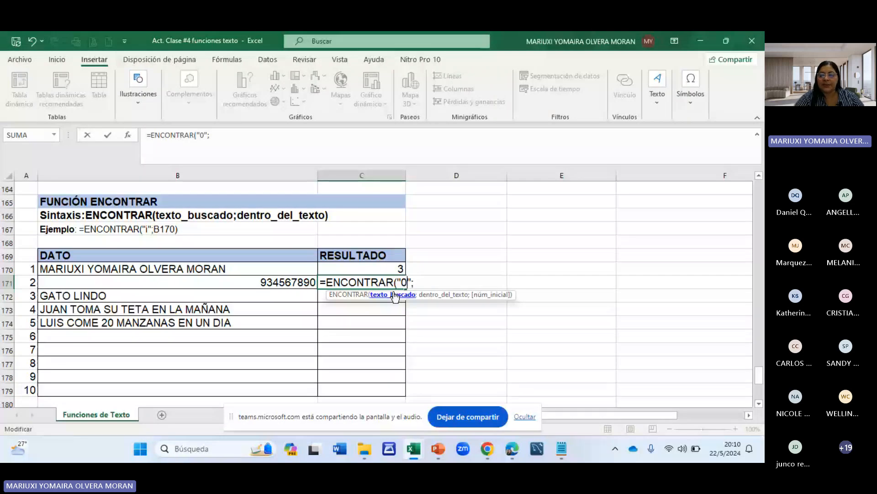
pyautogui.click(277, 283)
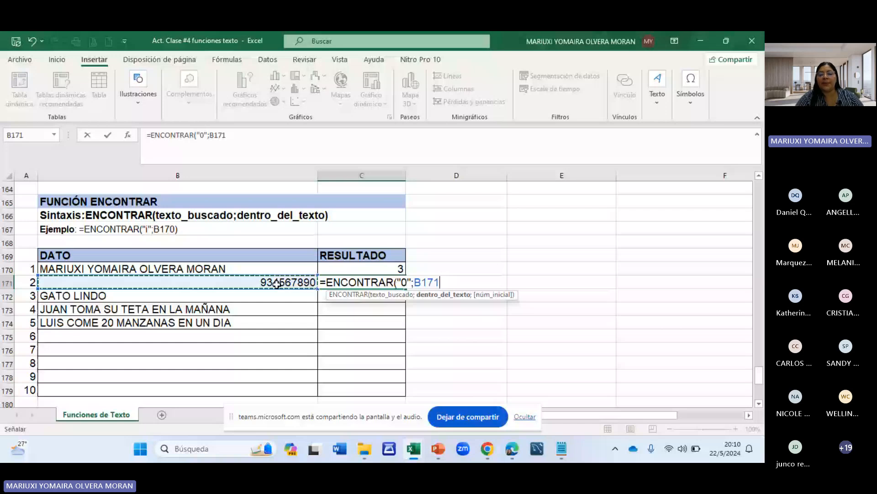
pyautogui.press('Return')
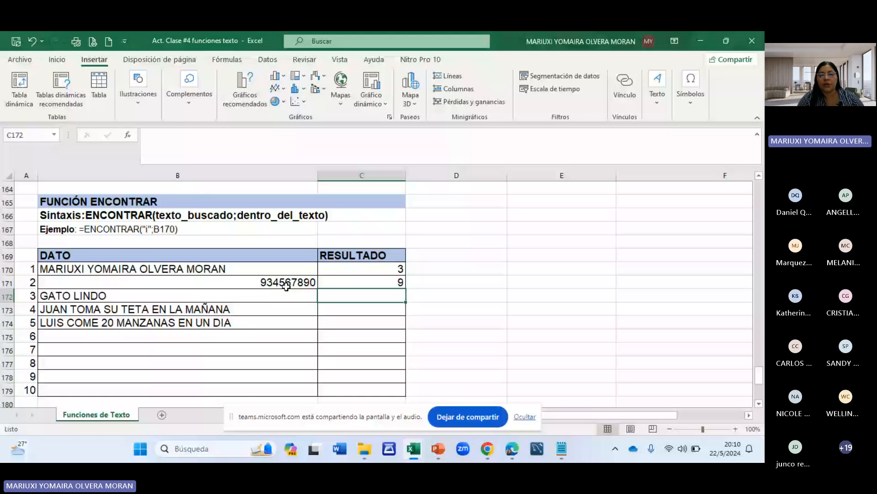
pyautogui.doubleClick(284, 281)
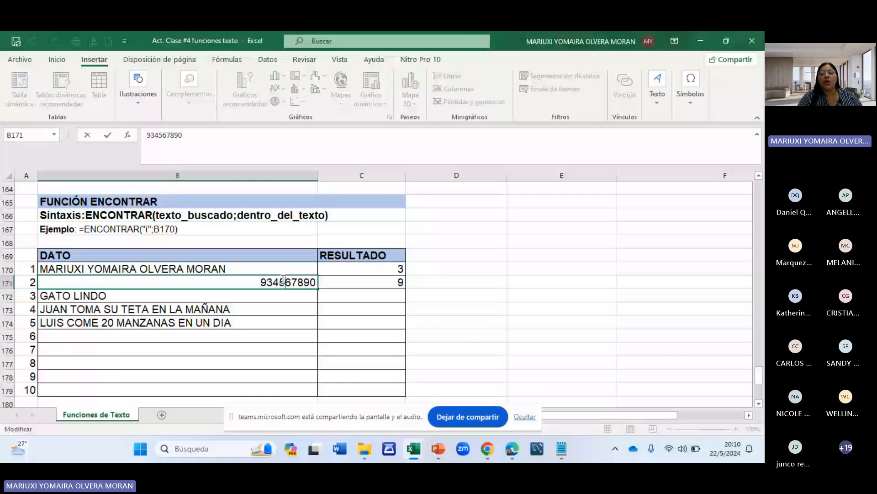
pyautogui.press('End')
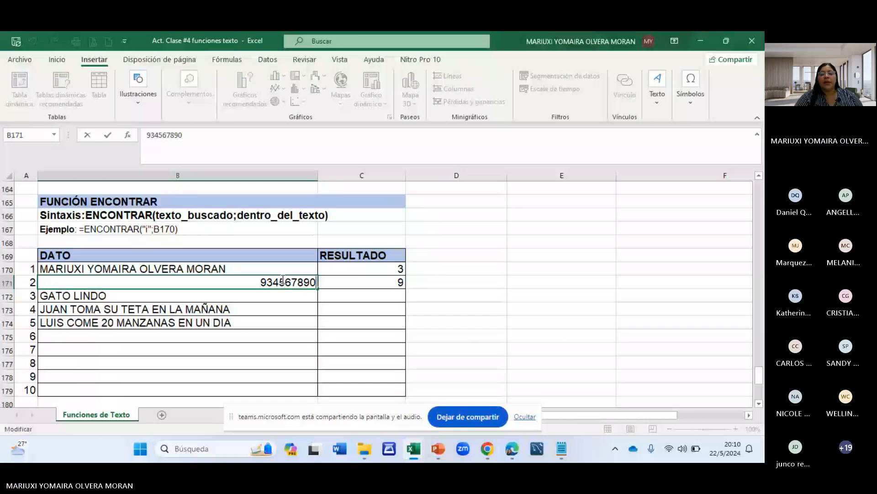
pyautogui.press('Return')
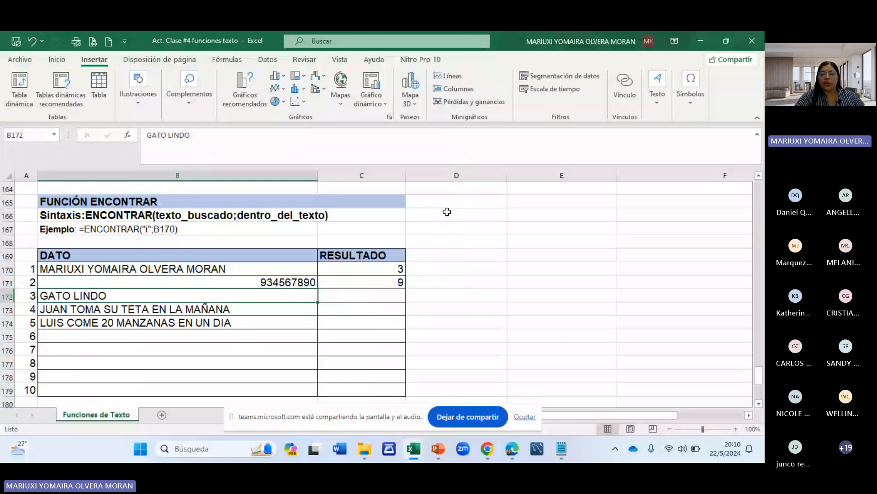
# Enter the formula =ENCONTRAR("N";B172) in C172 to find the letter N in GATO LINDO.
pyautogui.doubleClick(366, 298)
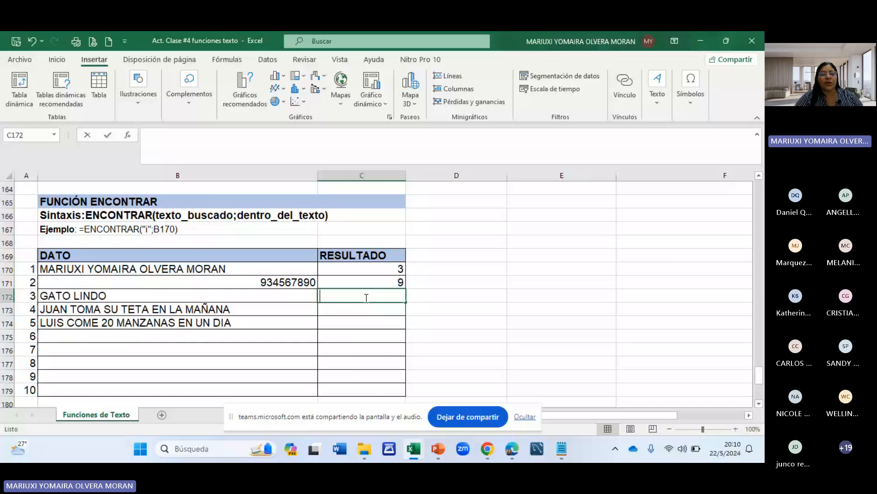
pyautogui.write('=ENCONTRAR(')
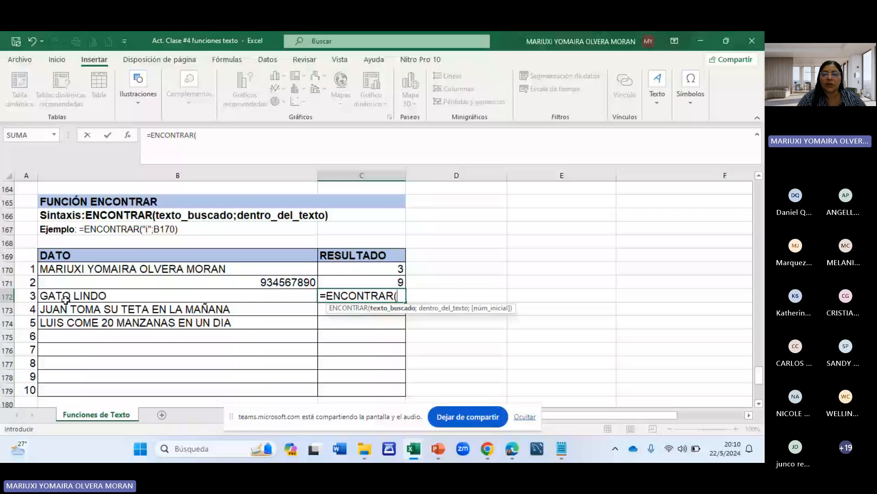
pyautogui.write('""')
pyautogui.click(401, 295)
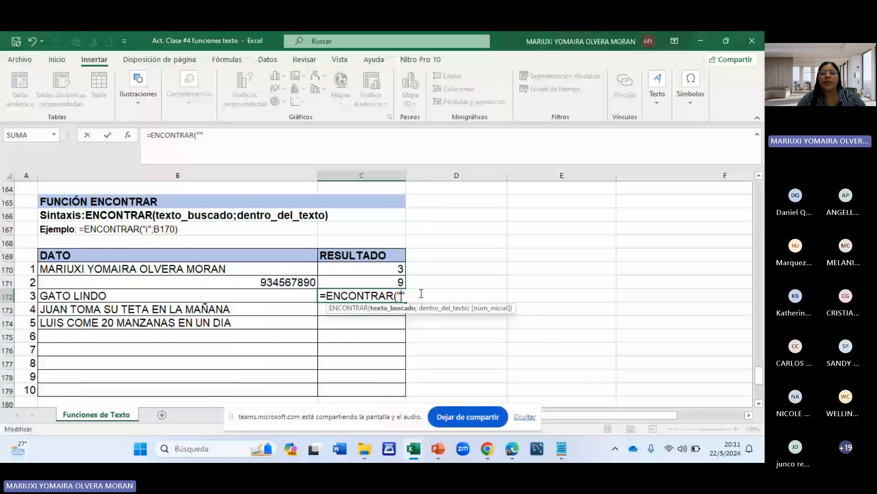
pyautogui.write('N')
pyautogui.press('Right')
pyautogui.write(';')
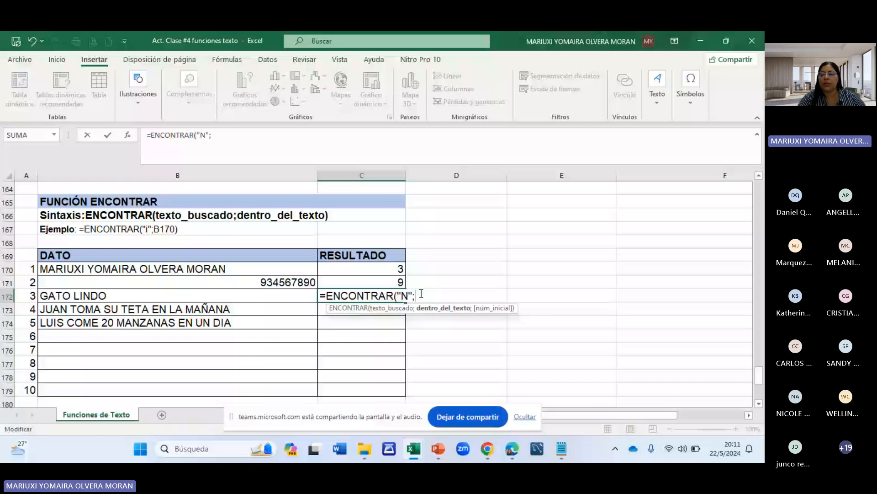
pyautogui.click(157, 298)
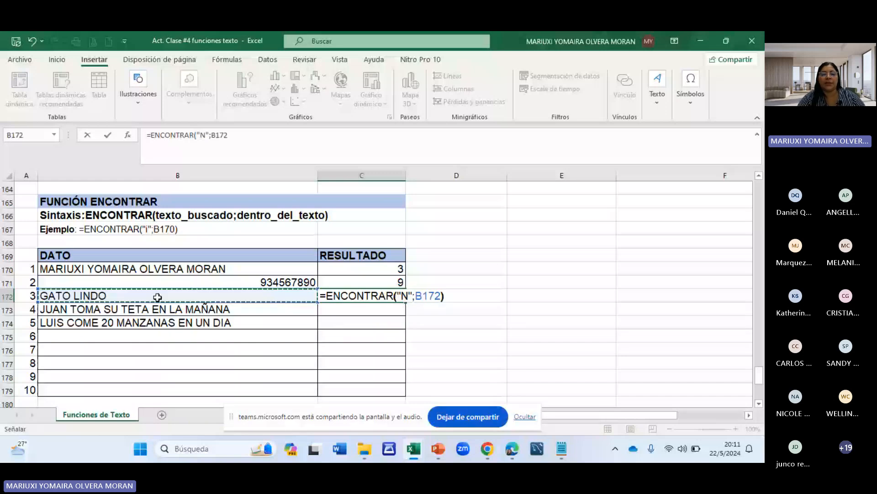
pyautogui.press('Return')
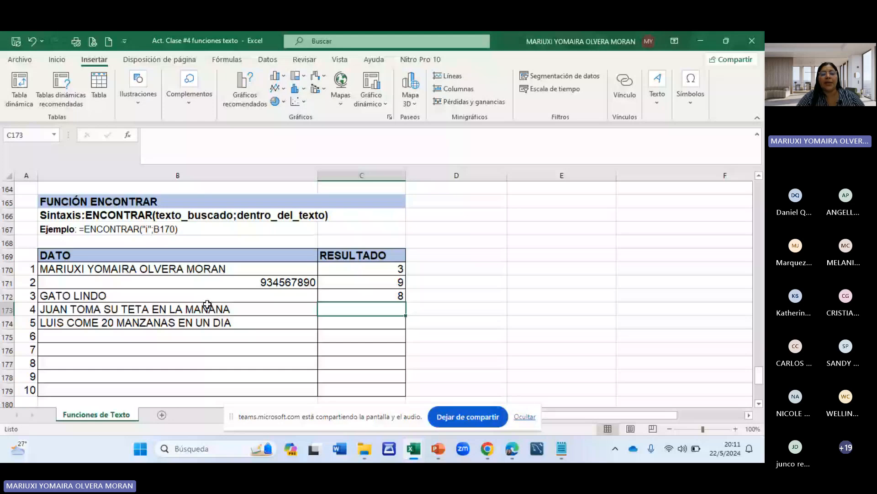
# Check the ENCONTRAR result in C172 by counting through the characters of GATO LINDO in B172.
pyautogui.press('Up')
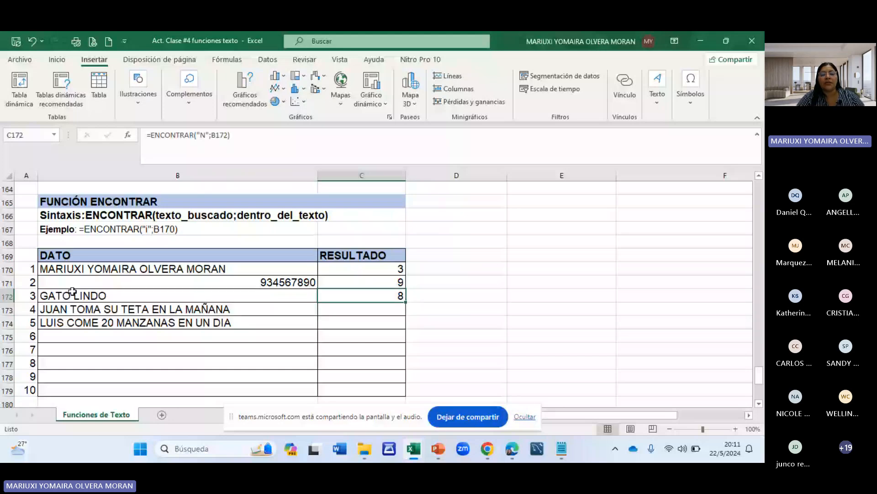
pyautogui.click(48, 295)
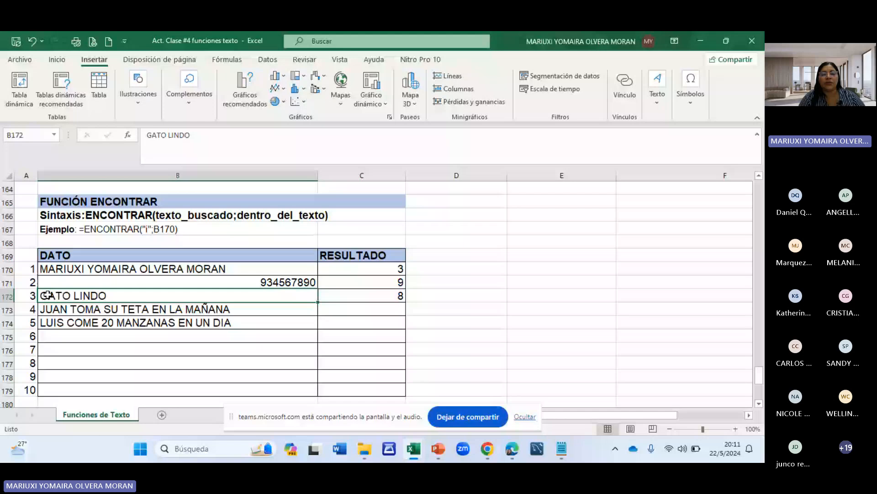
pyautogui.doubleClick(48, 295)
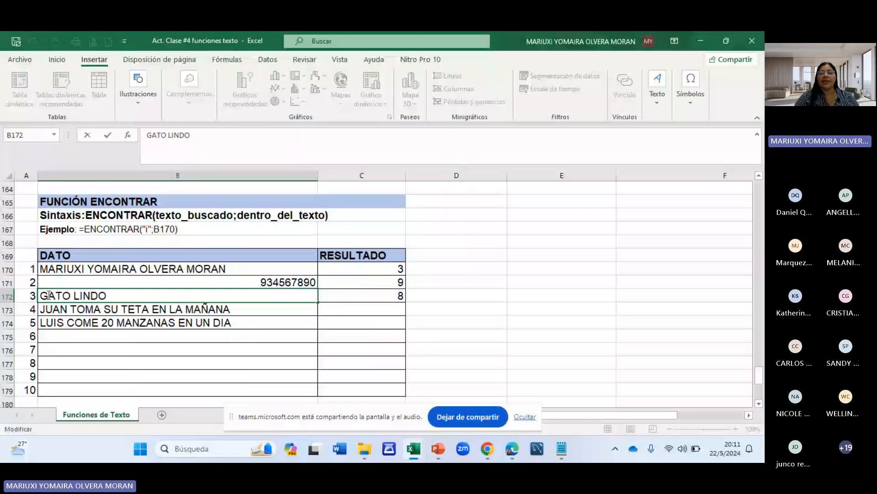
pyautogui.press('Right')
pyautogui.press('Right')
pyautogui.press('Right')
pyautogui.press('Right')
pyautogui.press('Right')
pyautogui.press('Right')
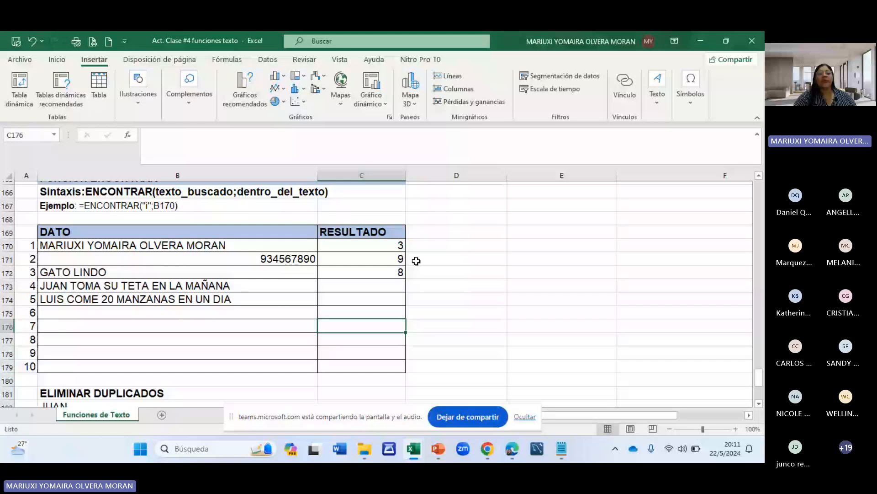
# Go to the ELIMINAR DUPLICADOS section and examine the list in B182:B192 for repeated names.
pyautogui.scroll(-1, 416, 261)
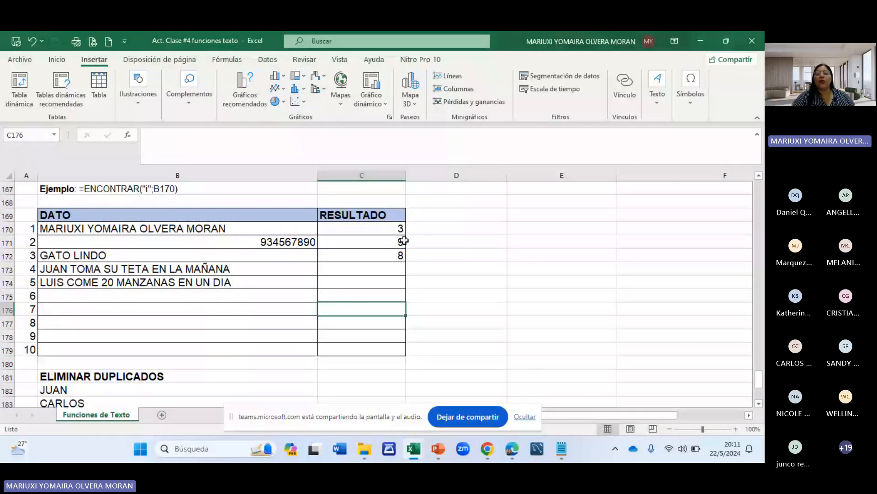
pyautogui.scroll(-3, 247, 318)
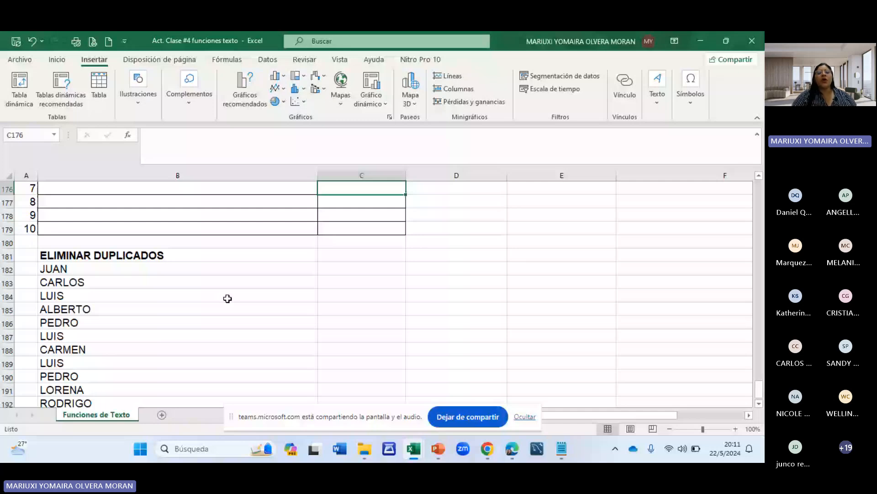
pyautogui.scroll(-1, 238, 298)
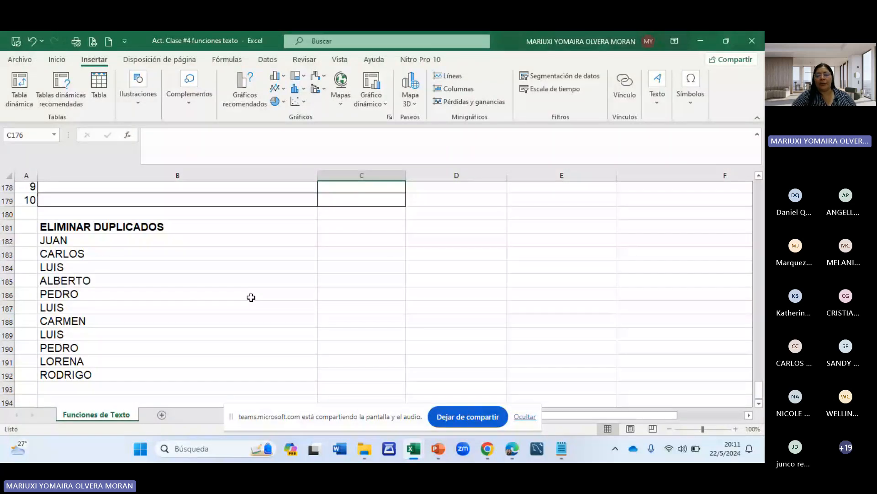
pyautogui.scroll(-1, 251, 298)
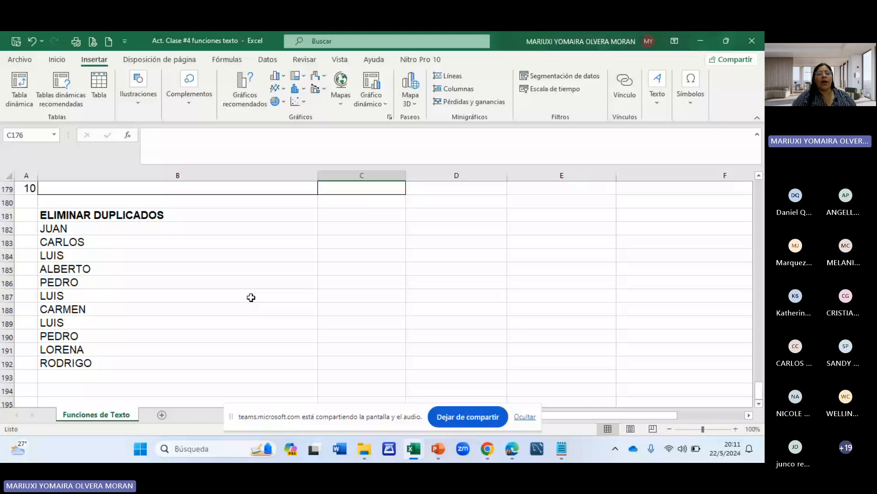
pyautogui.click(53, 257)
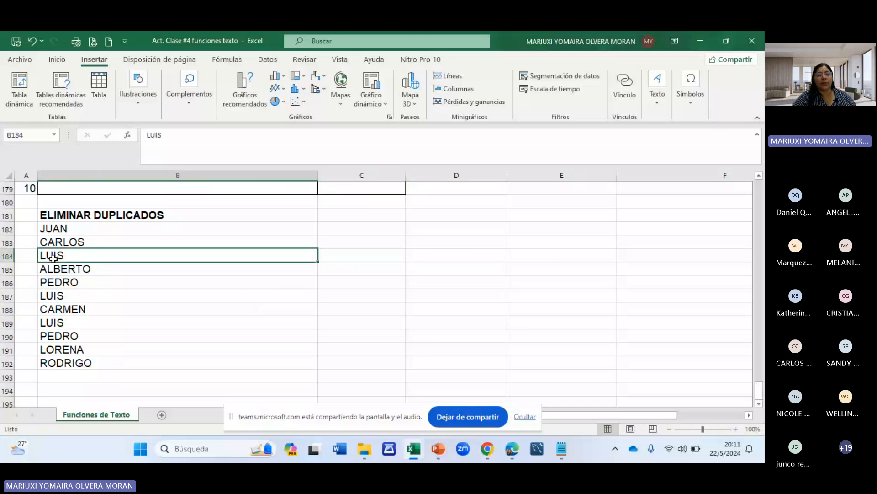
pyautogui.click(49, 296)
pyautogui.click(49, 308)
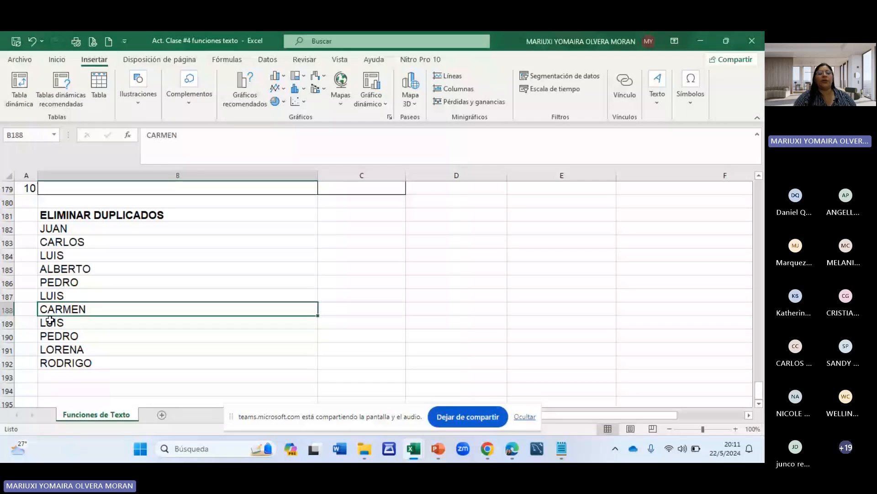
pyautogui.click(49, 336)
pyautogui.click(48, 349)
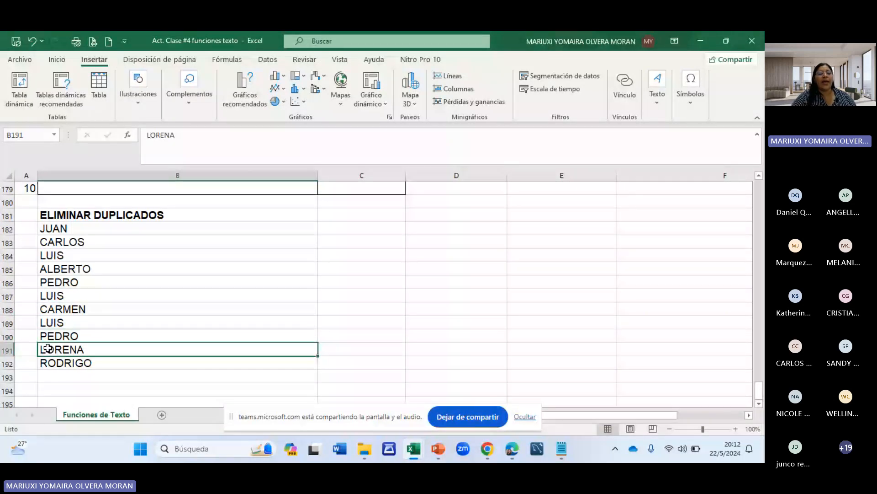
pyautogui.press('Down')
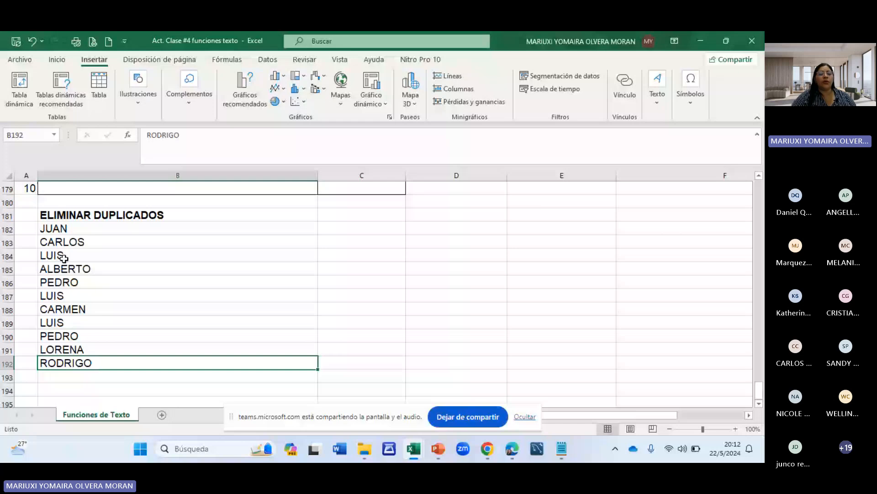
pyautogui.click(57, 257)
pyautogui.click(54, 305)
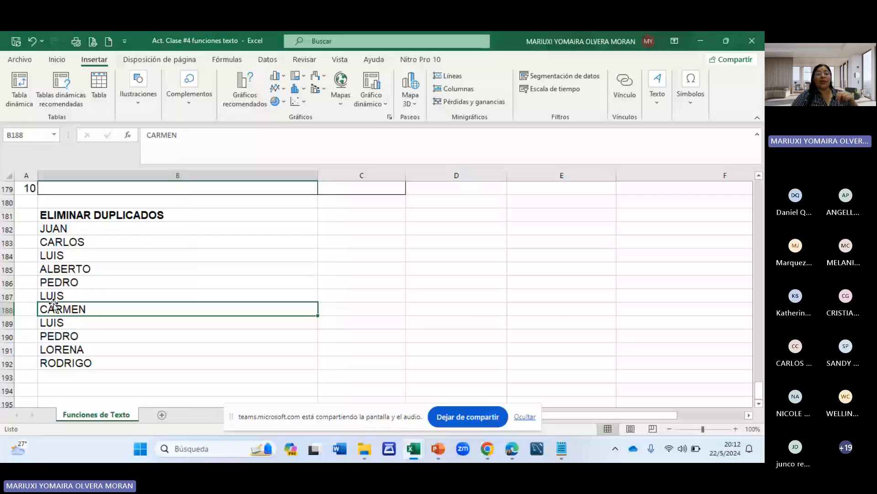
pyautogui.click(64, 296)
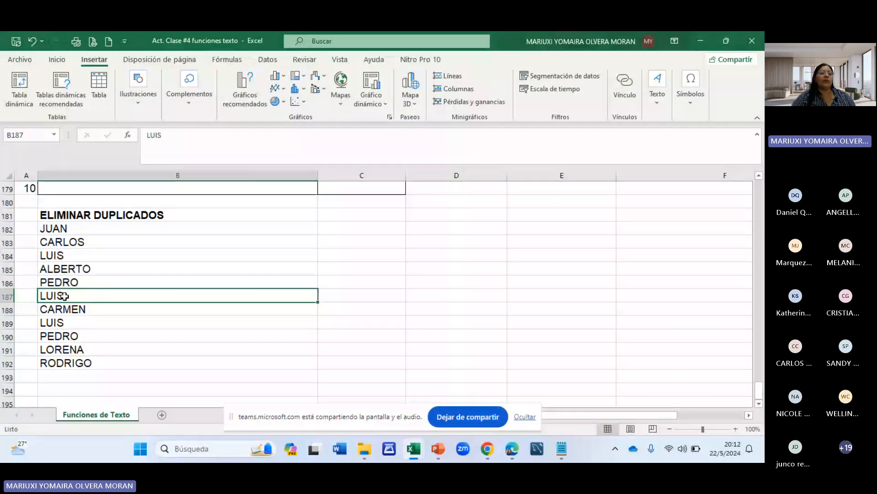
pyautogui.click(68, 232)
pyautogui.click(63, 243)
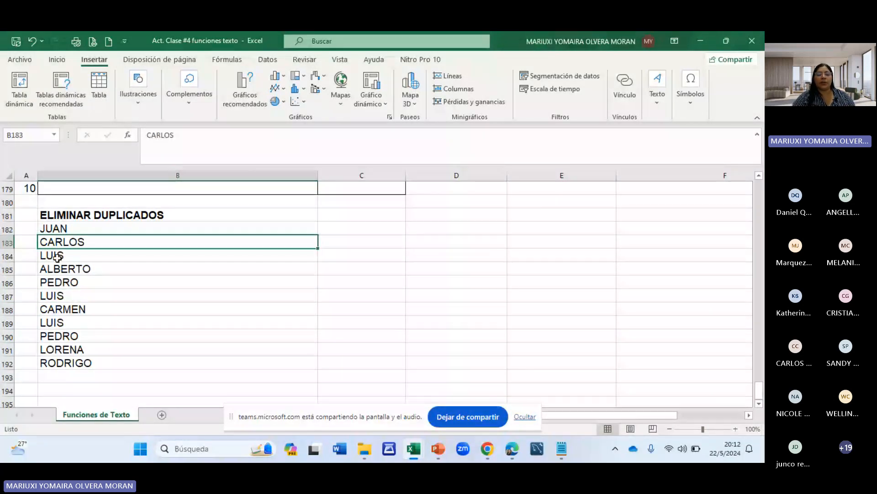
pyautogui.click(57, 258)
pyautogui.click(56, 279)
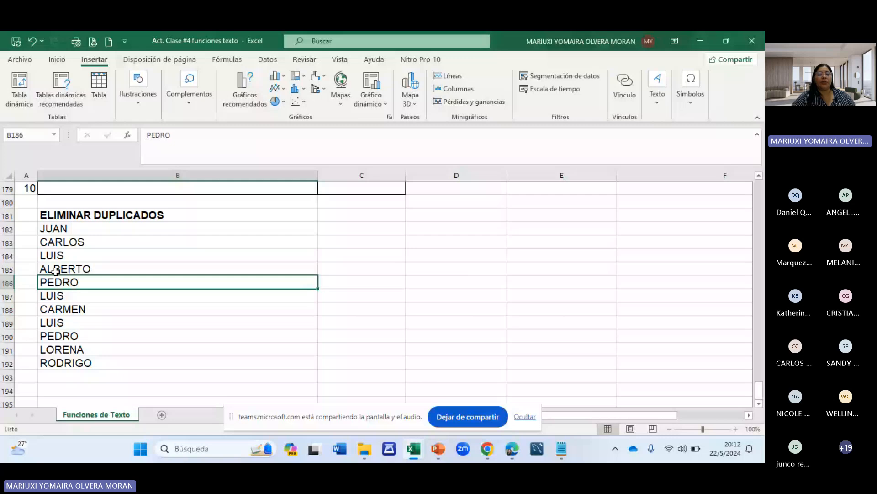
# Highlight the repeated name in B187 with a yellow fill.
pyautogui.click(56, 296)
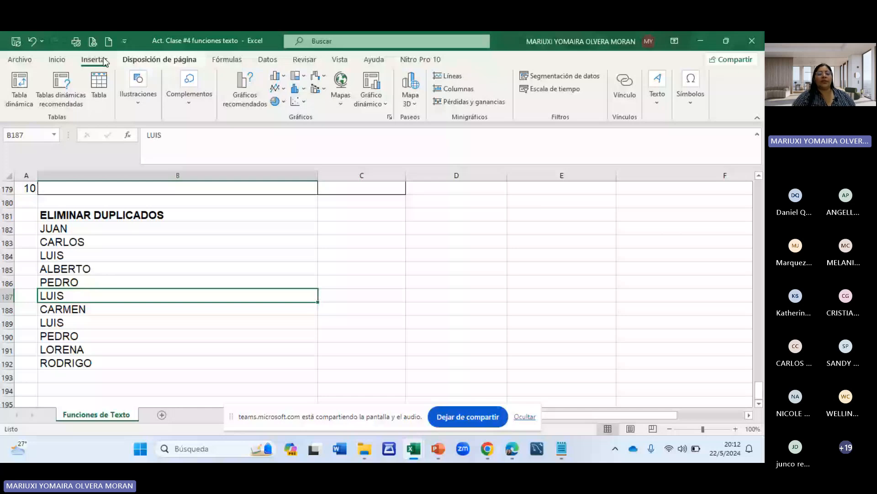
pyautogui.click(58, 60)
pyautogui.click(143, 98)
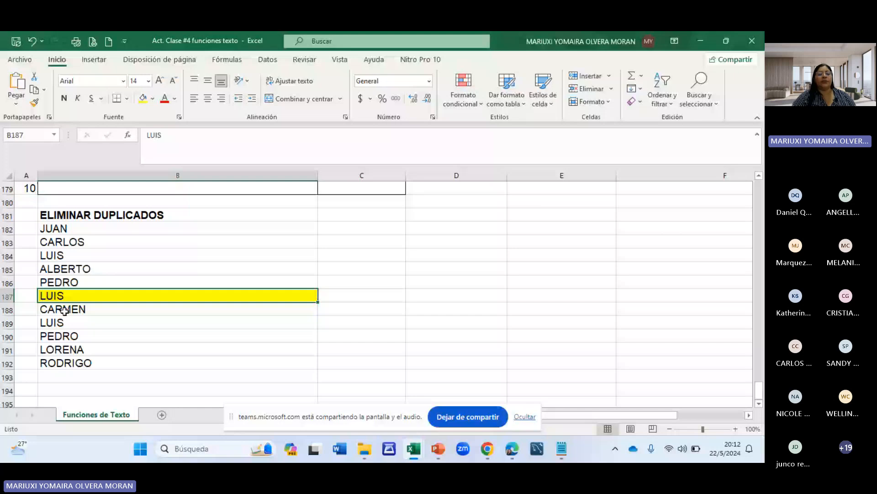
# Fill the repeated name in B189 with yellow and the repeated name in B190 with light blue.
pyautogui.click(62, 323)
pyautogui.click(143, 98)
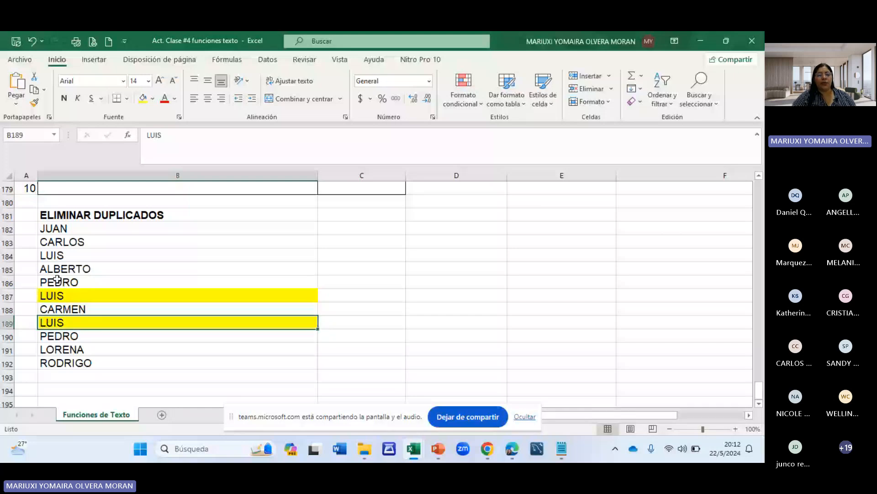
pyautogui.click(57, 279)
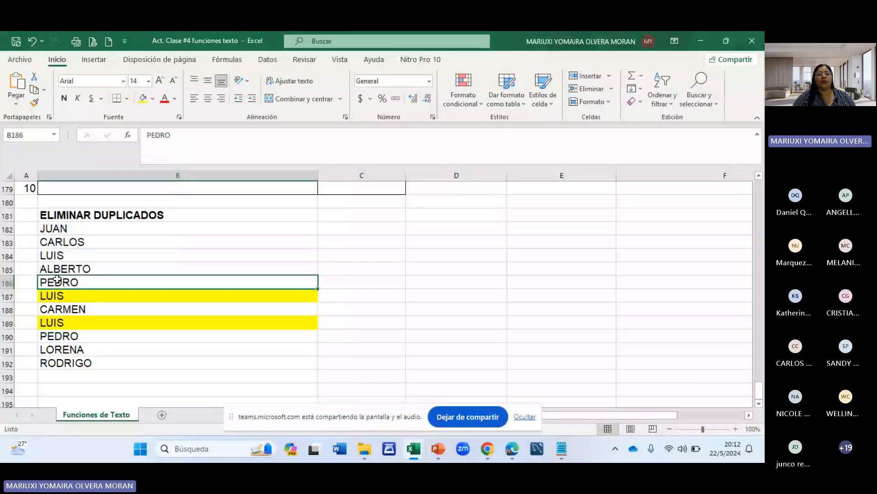
pyautogui.click(59, 336)
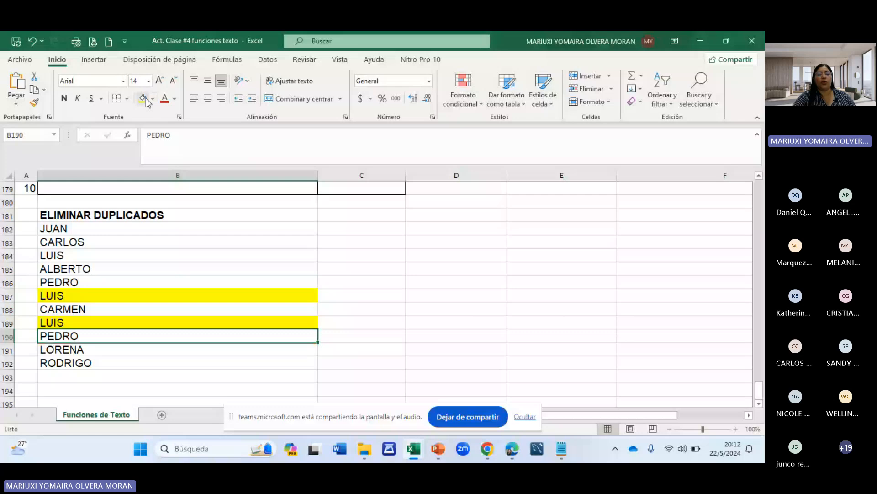
pyautogui.click(152, 98)
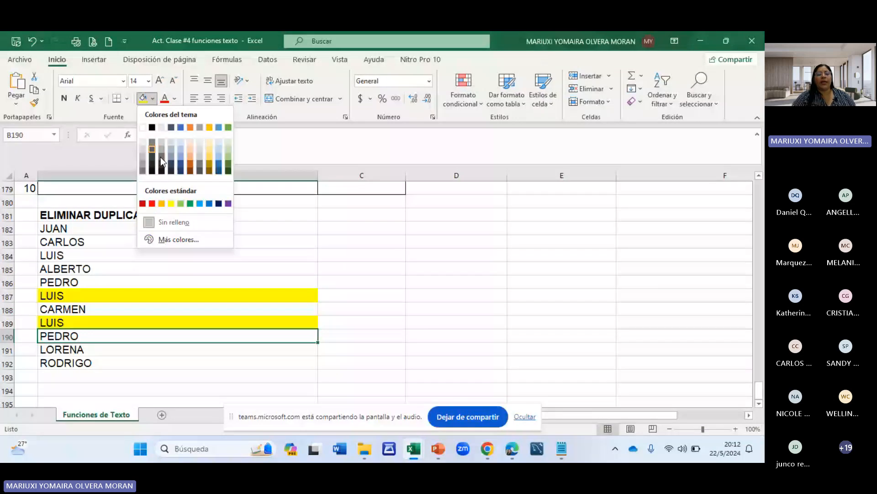
pyautogui.click(160, 157)
pyautogui.press('Down')
pyautogui.press('Down')
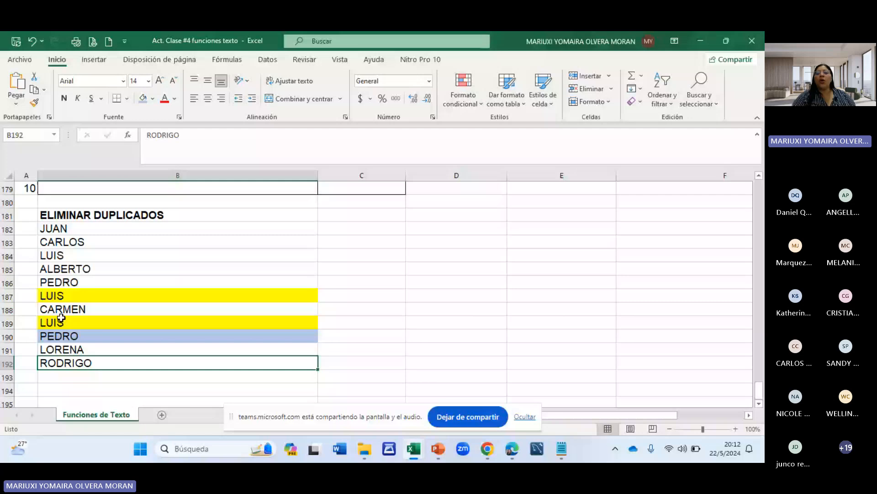
# Remove the duplicate names from B182:B192 based on the ELIMINAR DUPLICADOS column, and undo the removal.
pyautogui.click(93, 233)
pyautogui.moveTo(93, 232); pyautogui.dragTo(84, 363)
pyautogui.click(267, 57)
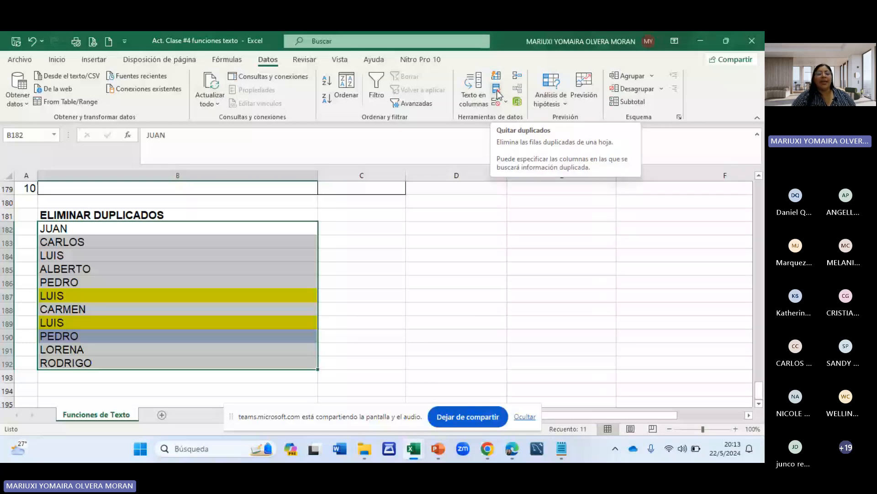
pyautogui.click(497, 92)
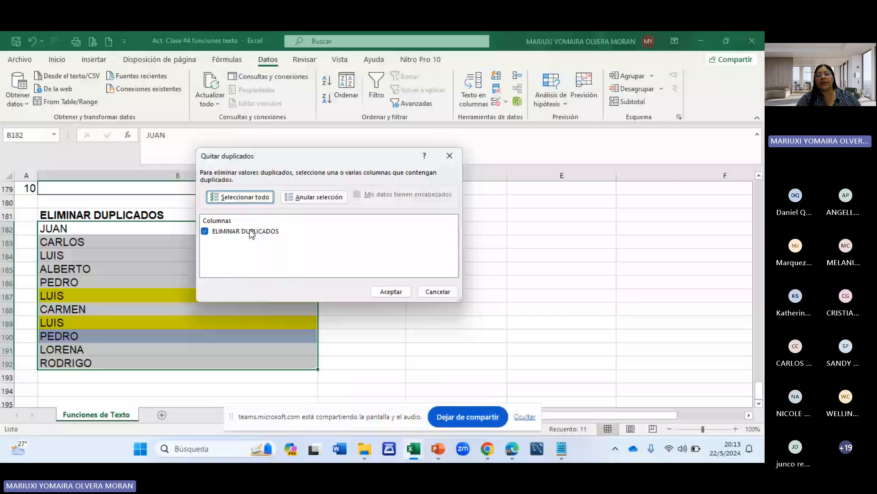
pyautogui.click(302, 201)
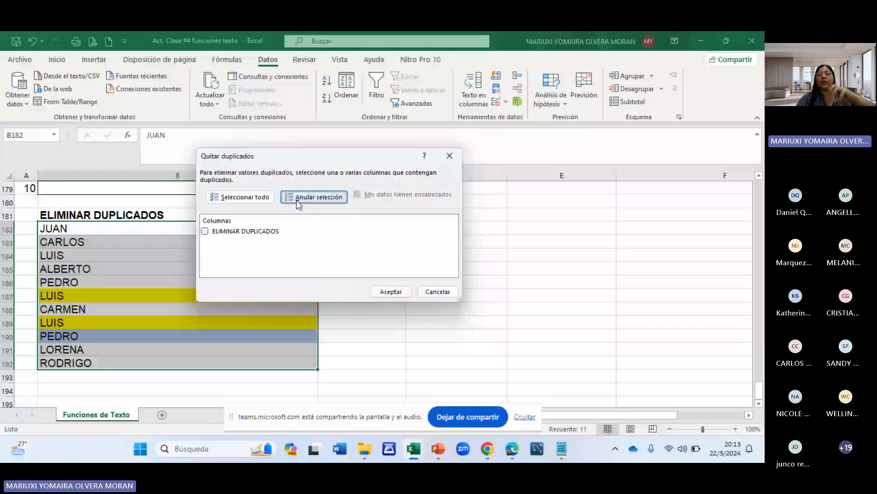
pyautogui.click(241, 198)
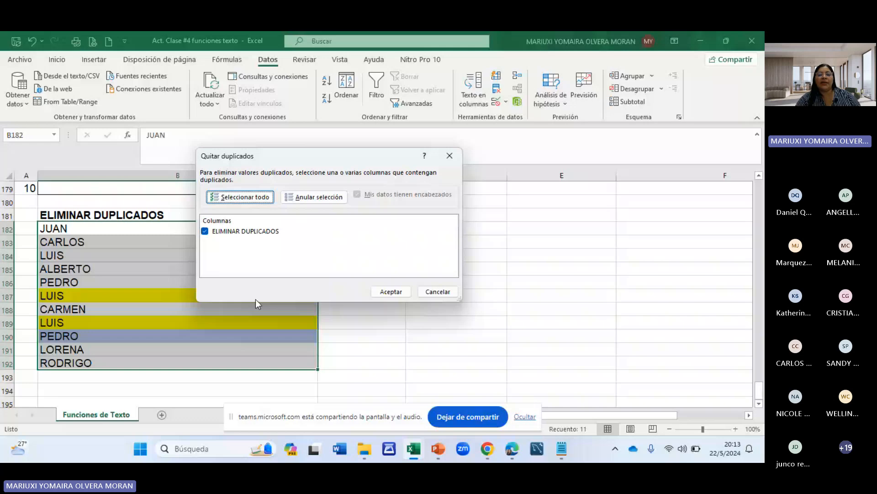
pyautogui.click(394, 292)
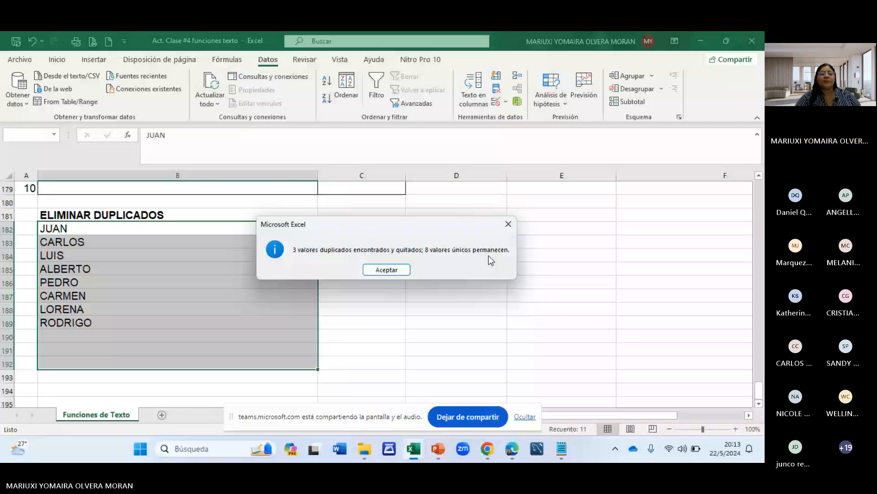
pyautogui.click(386, 269)
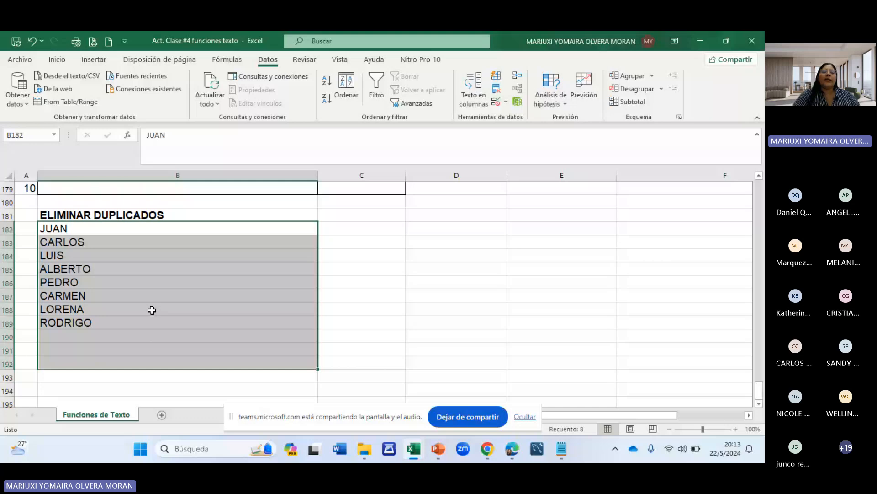
pyautogui.click(349, 319)
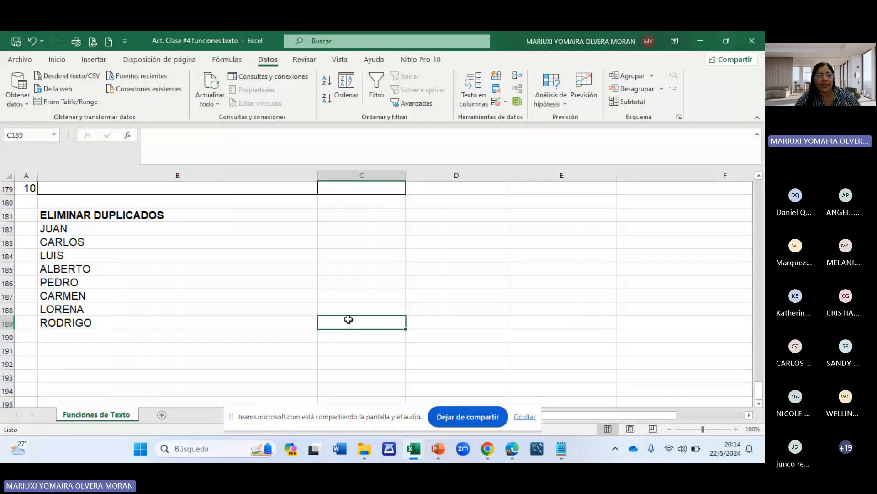
pyautogui.hotkey('ctrl', 'z')
pyautogui.click(265, 291)
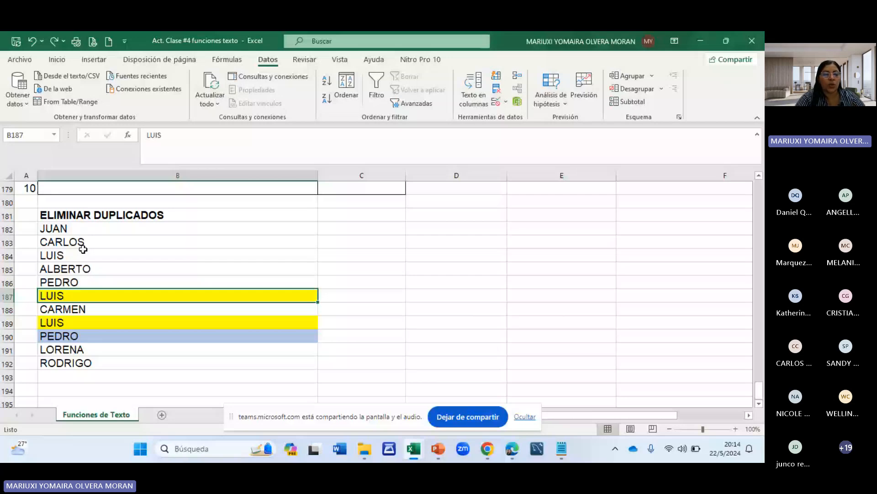
pyautogui.write('L')
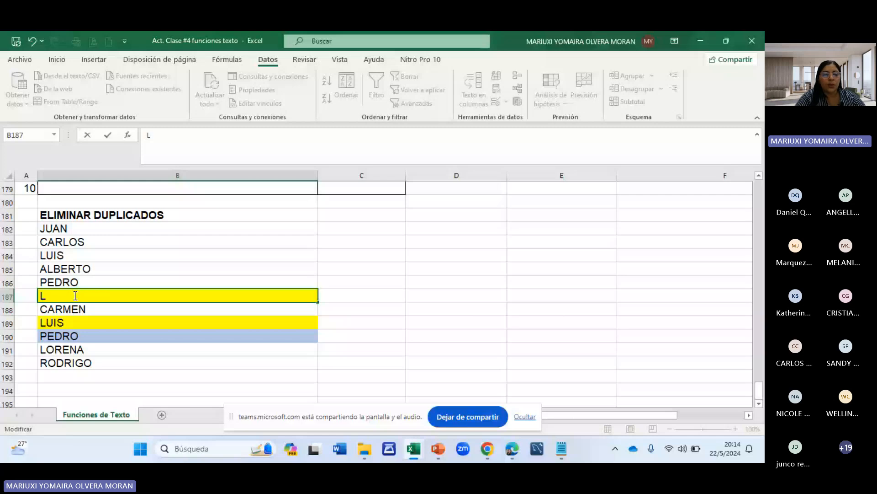
pyautogui.write('uiS')
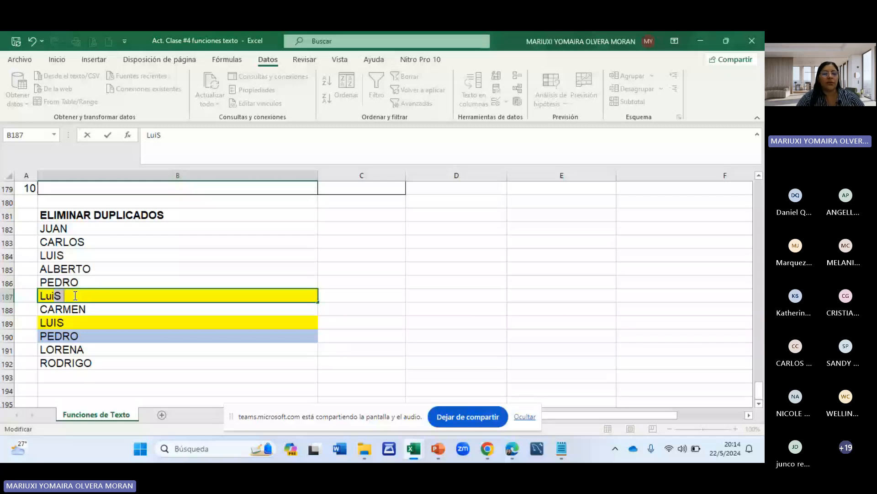
pyautogui.press('Escape')
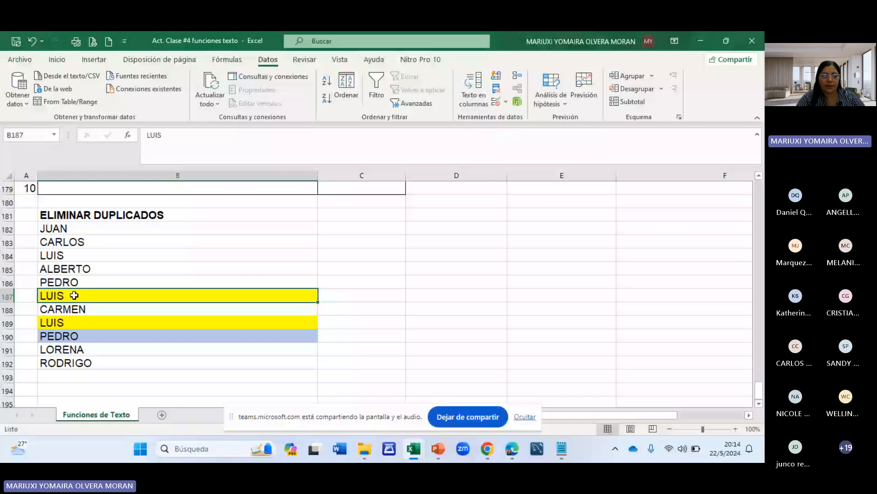
# Rewrite the name in B187 so that only its first letter is a capital.
pyautogui.doubleClick(74, 296)
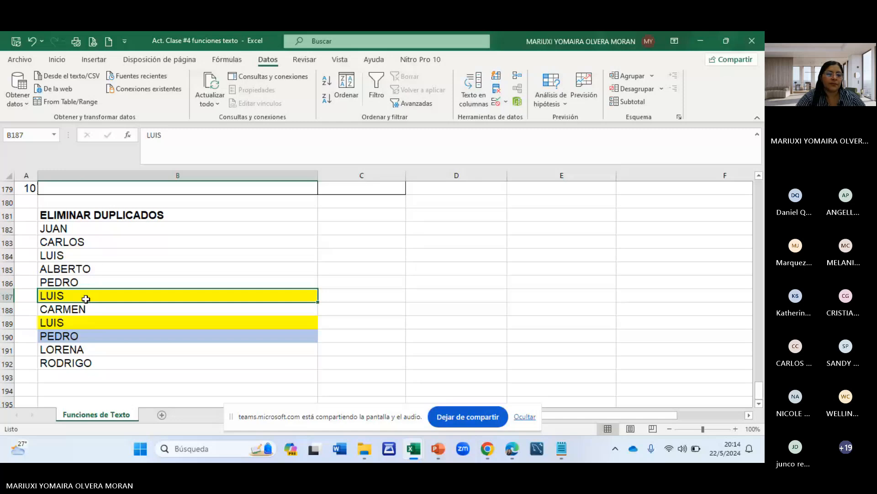
pyautogui.press('BackSpace')
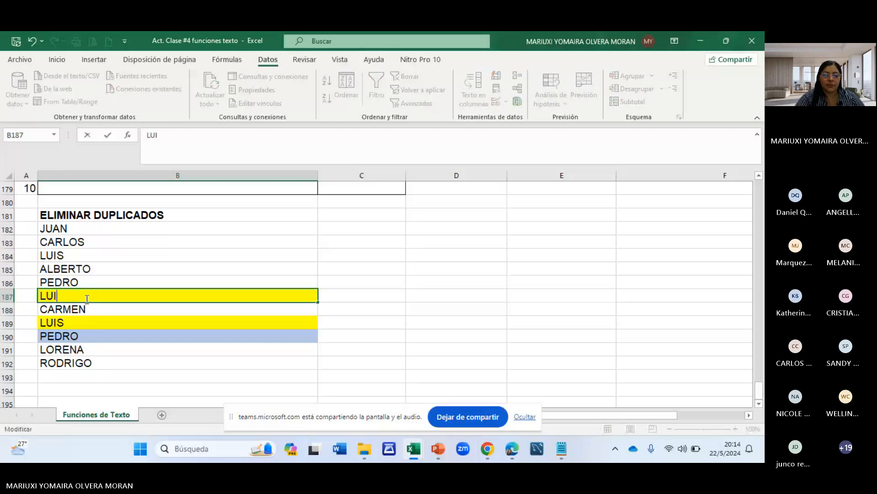
pyautogui.press('BackSpace')
pyautogui.press('BackSpace')
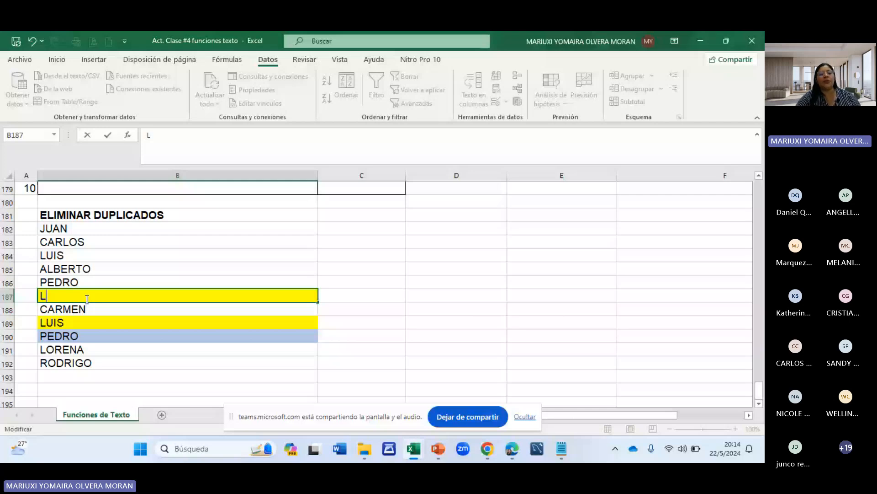
pyautogui.write('uis')
pyautogui.press('Return')
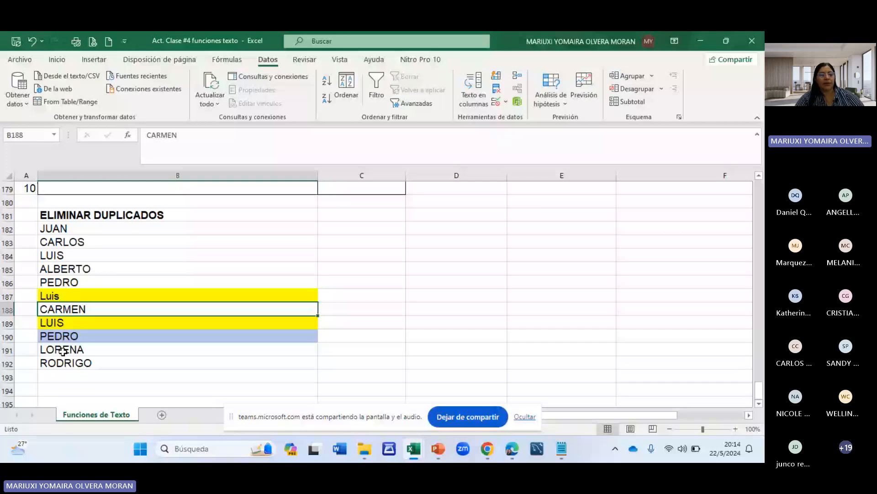
# Replace the name in B192 with the name from B185, written in capital letters.
pyautogui.doubleClick(65, 269)
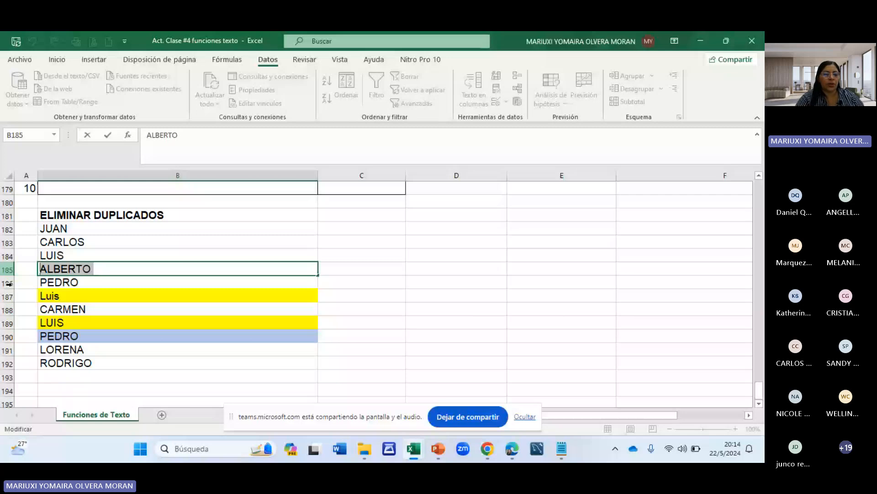
pyautogui.doubleClick(86, 363)
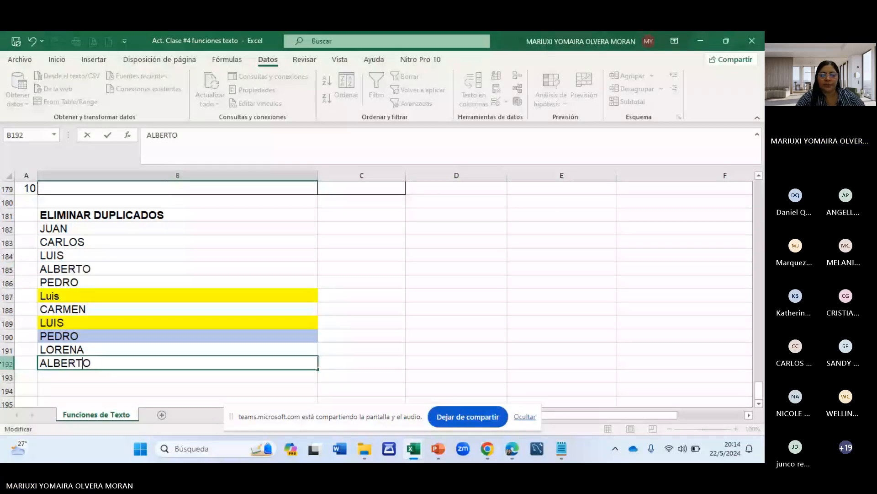
pyautogui.moveTo(92, 363); pyautogui.dragTo(1, 364)
pyautogui.press('BackSpace')
pyautogui.write('ALB')
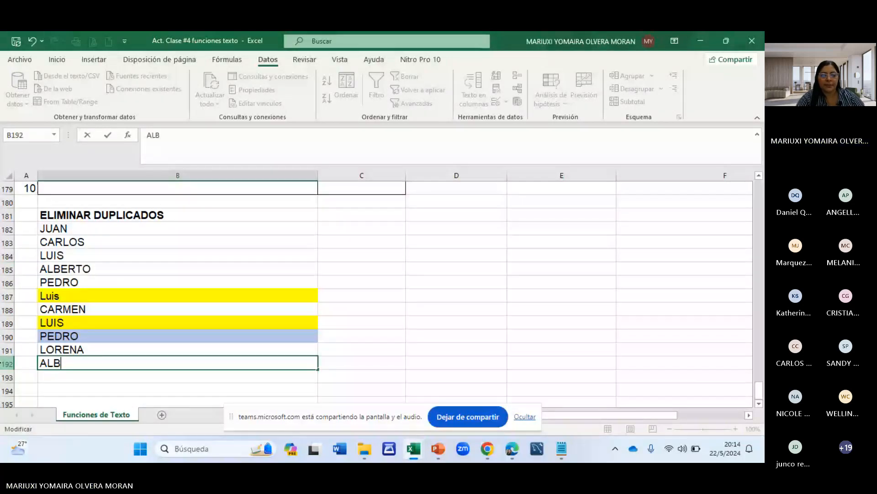
pyautogui.press('BackSpace')
pyautogui.press('BackSpace')
pyautogui.press('BackSpace')
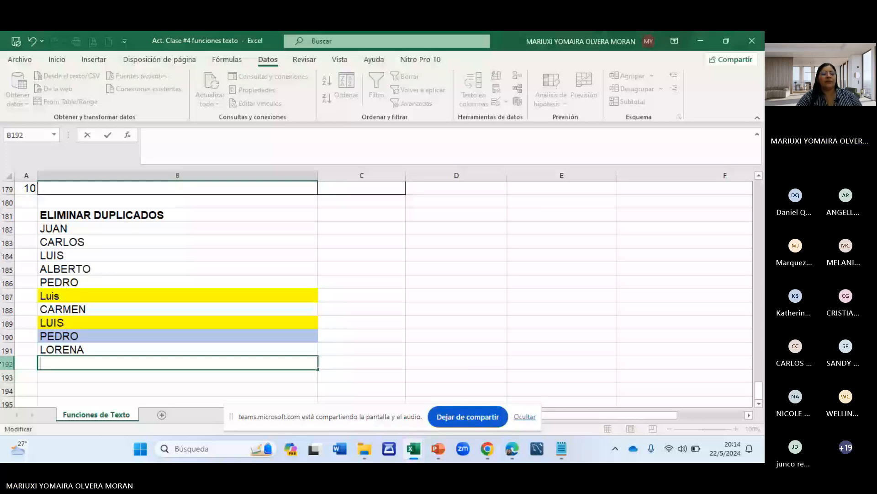
pyautogui.write('ALBERTO')
pyautogui.press('Return')
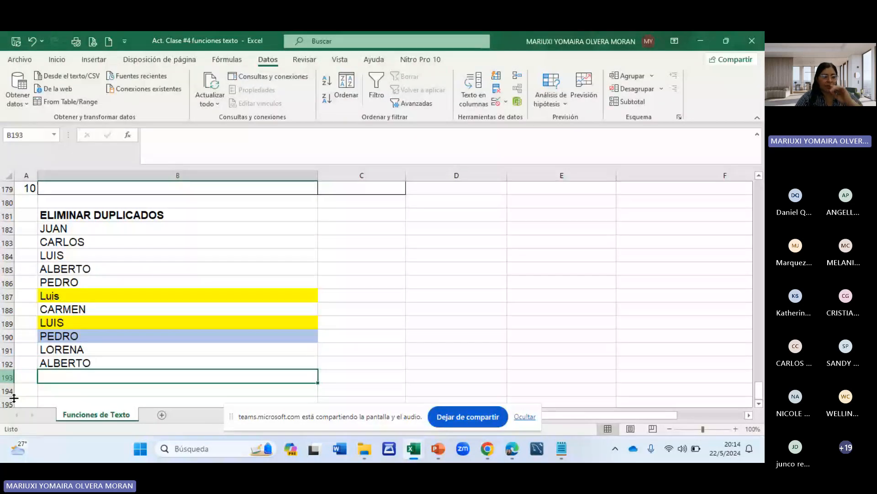
# Enter the name from B192 in B193, written entirely in lowercase.
pyautogui.click(83, 364)
pyautogui.click(81, 378)
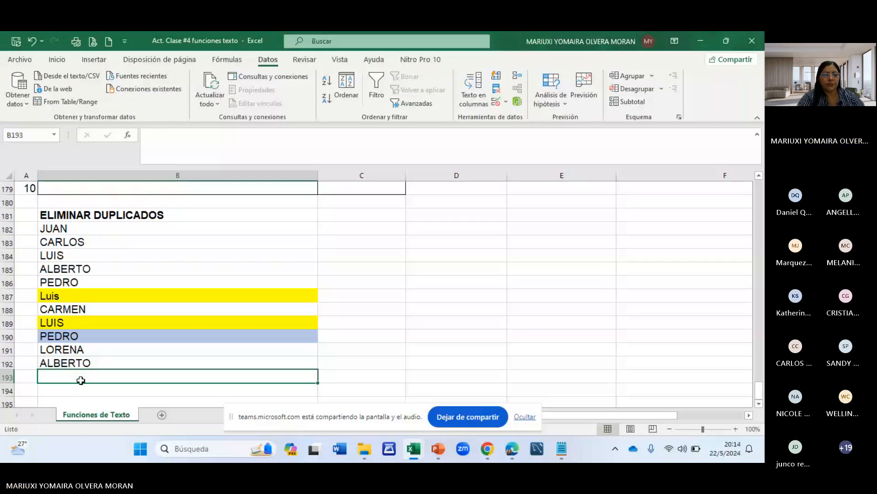
pyautogui.write('albert')
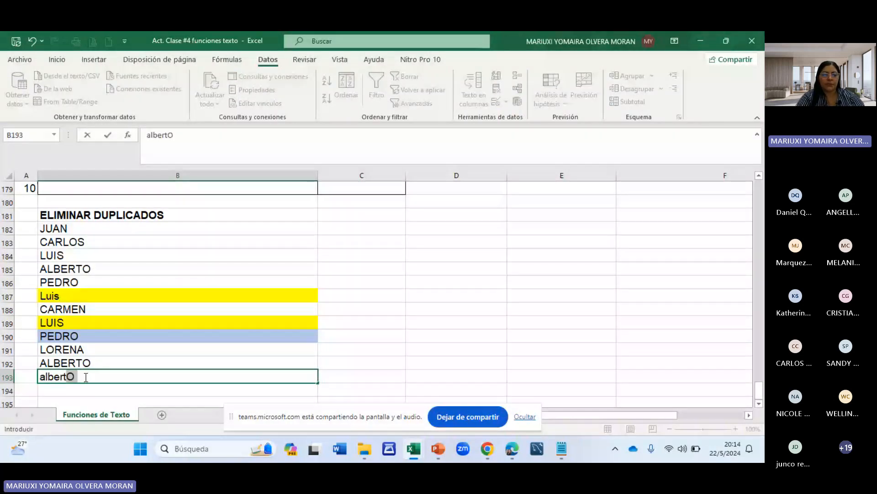
pyautogui.write('o')
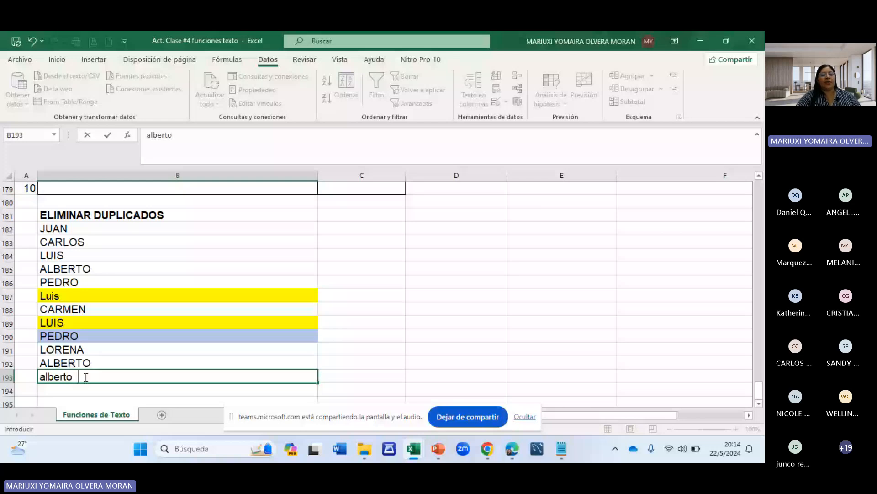
pyautogui.press('Return')
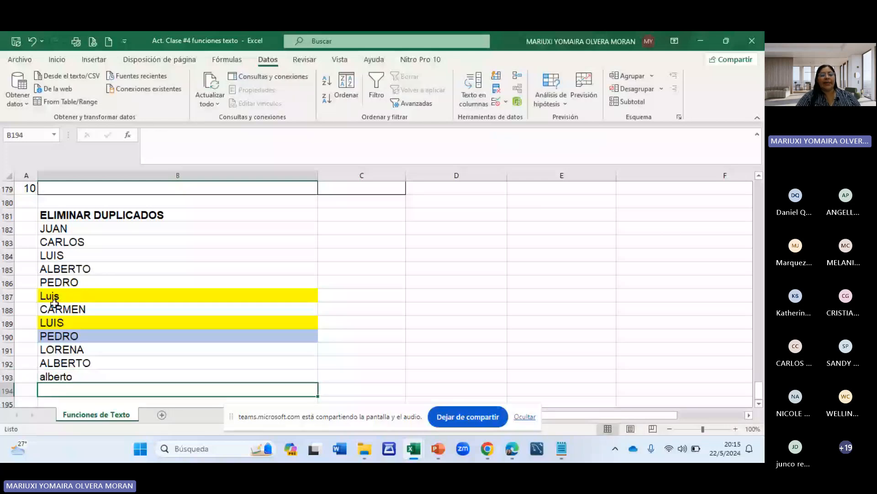
# Fill the matching names in B192 and B185 with light orange.
pyautogui.click(55, 338)
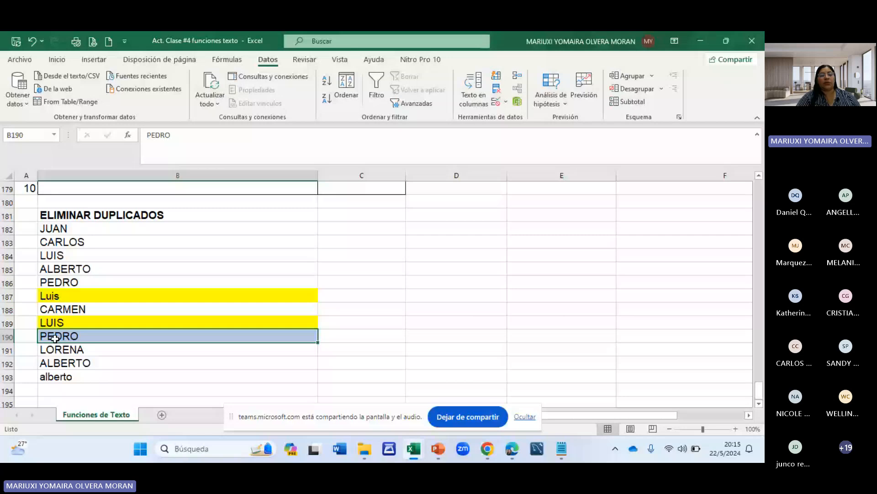
pyautogui.click(68, 283)
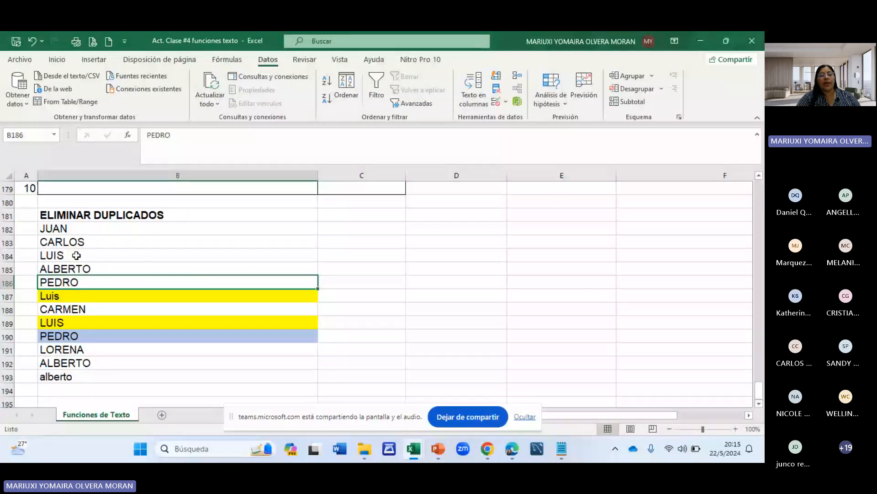
pyautogui.click(64, 363)
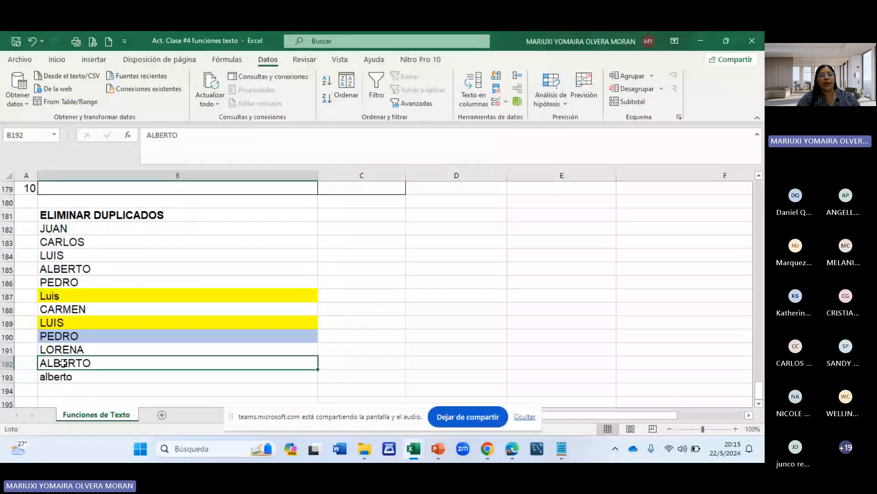
pyautogui.click(58, 59)
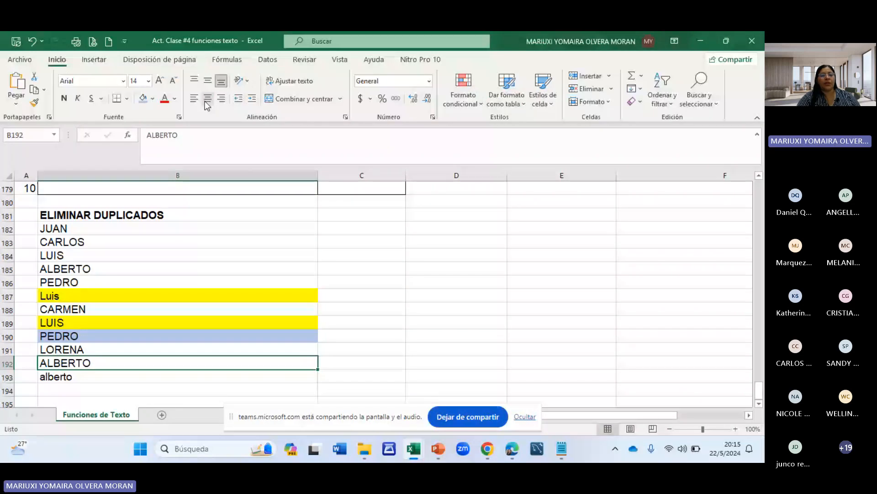
pyautogui.click(152, 98)
pyautogui.click(193, 140)
pyautogui.click(177, 269)
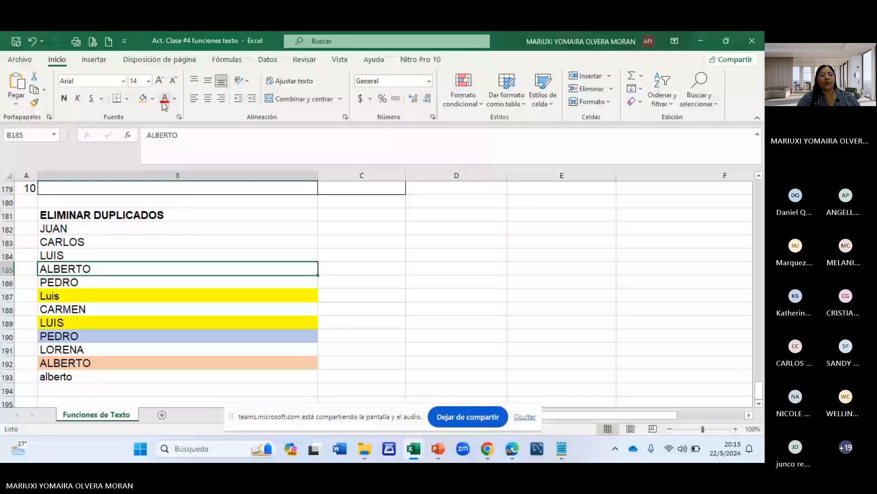
pyautogui.click(144, 99)
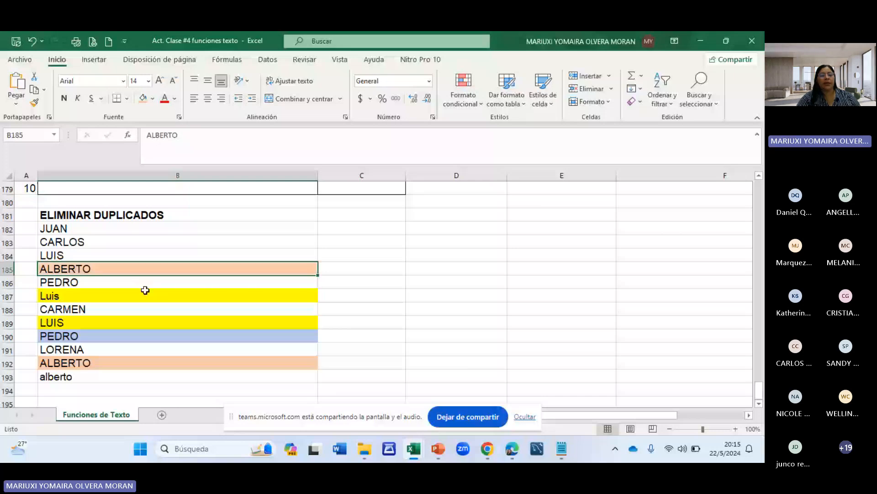
# Fill the lowercase name in B193 with light orange and the name in B186 with light blue.
pyautogui.click(145, 377)
pyautogui.click(143, 99)
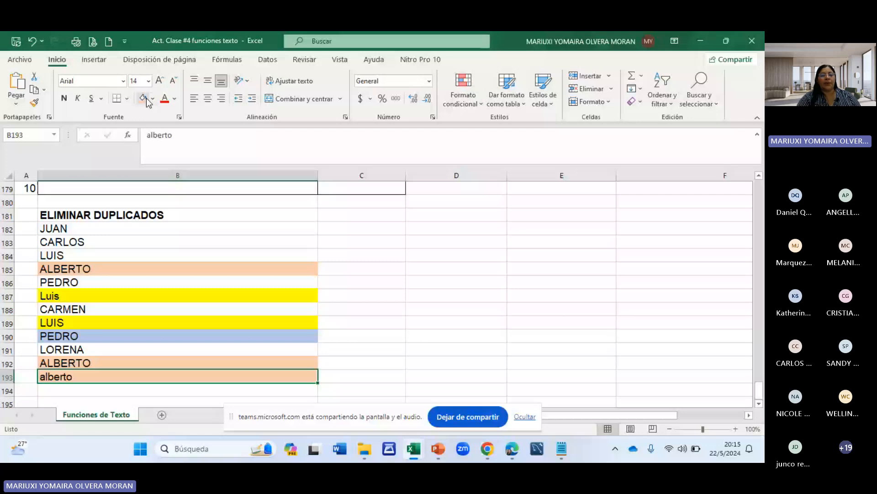
pyautogui.click(149, 282)
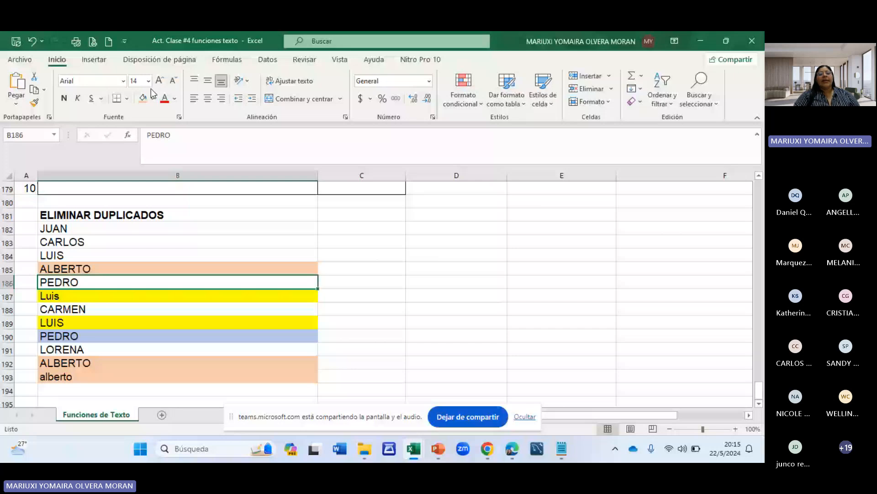
pyautogui.click(152, 97)
pyautogui.click(183, 134)
pyautogui.click(361, 215)
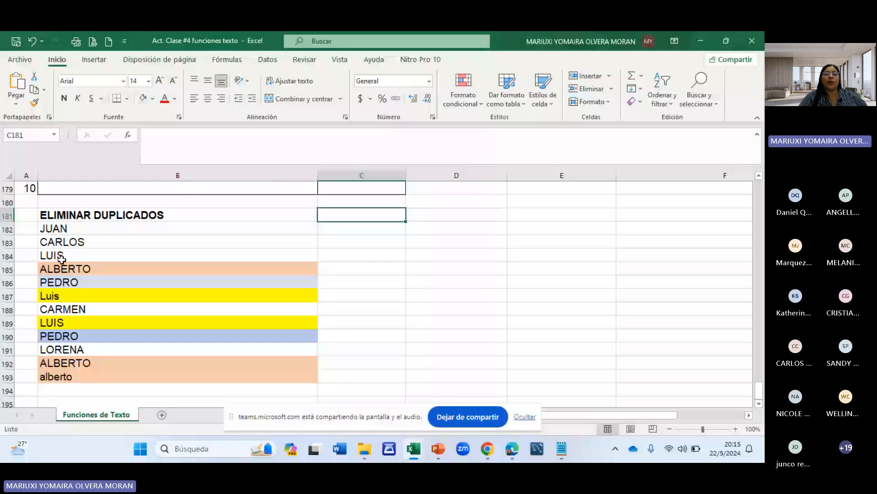
# Remove the duplicate values from B182:B193, comparing by the ELIMINAR DUPLICADOS column.
pyautogui.click(61, 293)
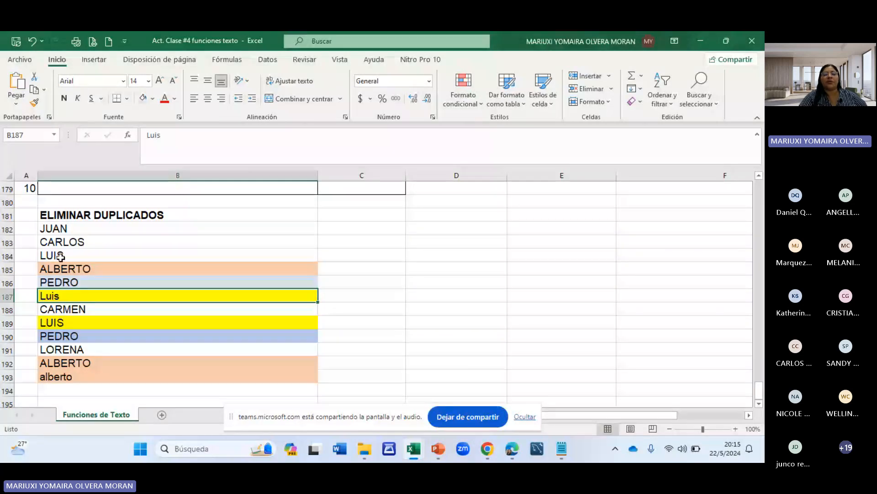
pyautogui.moveTo(60, 228); pyautogui.dragTo(64, 283)
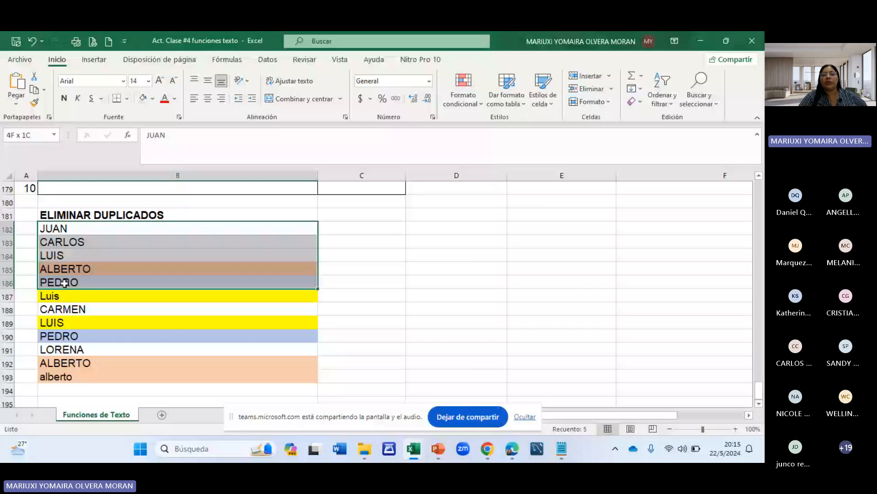
pyautogui.moveTo(64, 283); pyautogui.dragTo(64, 377)
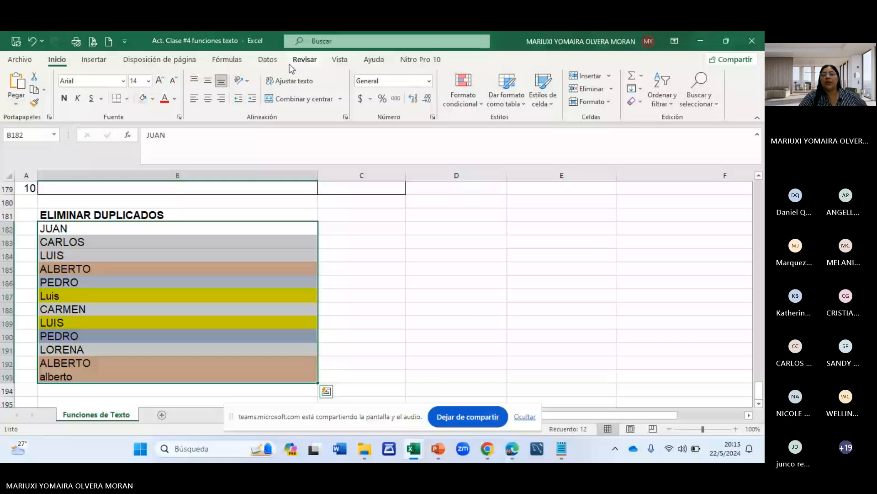
pyautogui.click(268, 59)
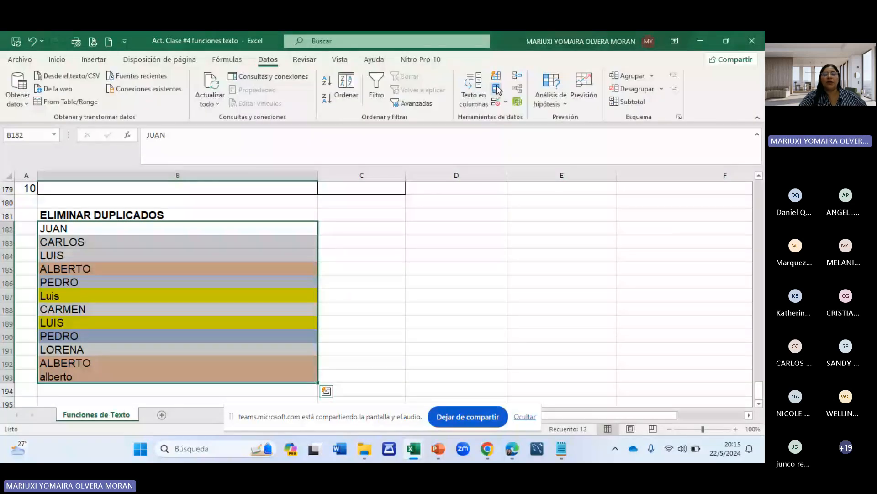
pyautogui.click(497, 89)
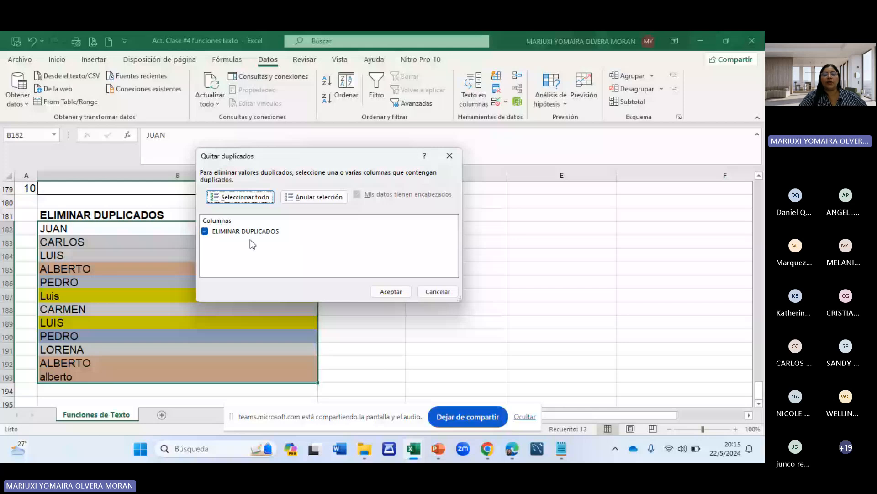
pyautogui.click(392, 291)
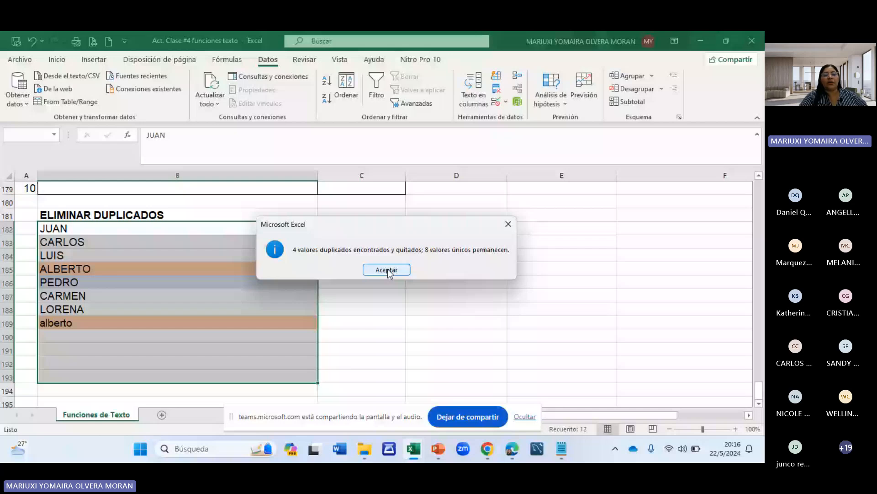
pyautogui.click(390, 270)
# Compare the remaining names in B184, B185 and B189, and inspect the B189 text for differences from B185.
pyautogui.click(88, 267)
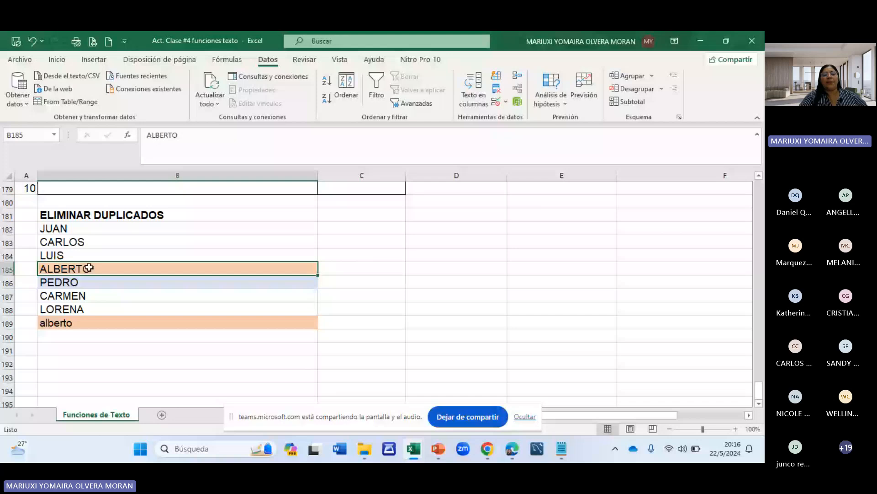
pyautogui.click(88, 320)
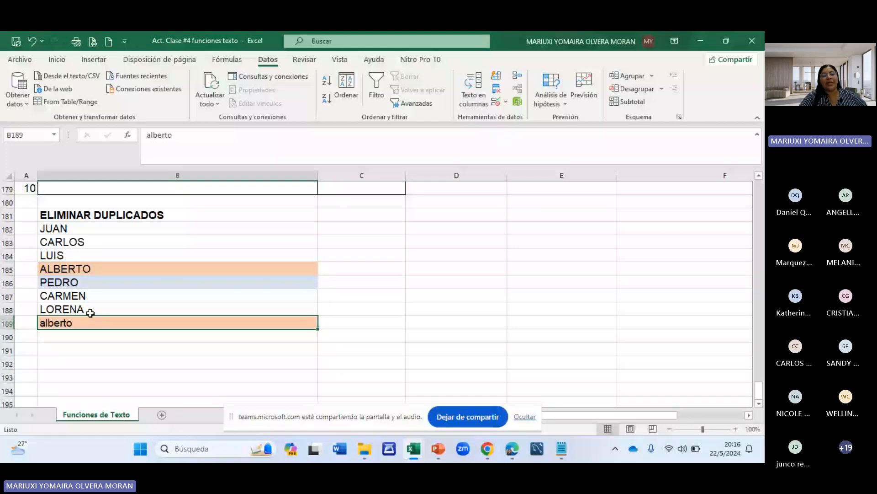
pyautogui.click(68, 255)
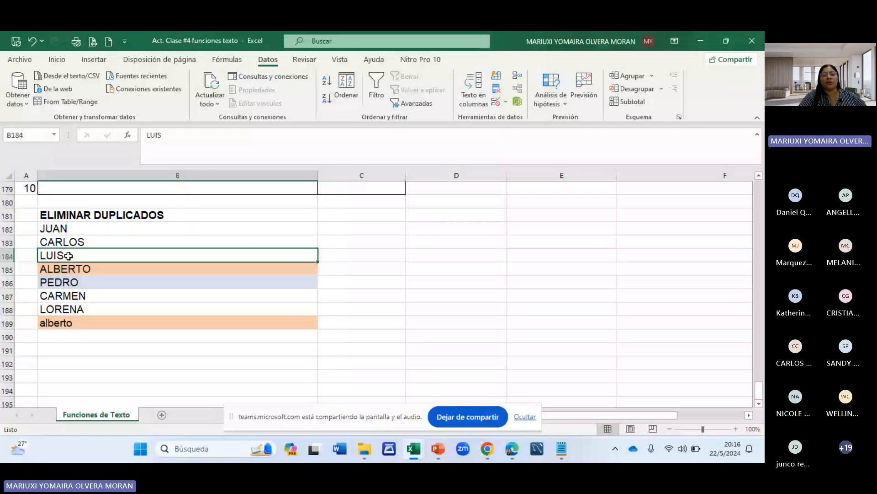
pyautogui.click(86, 323)
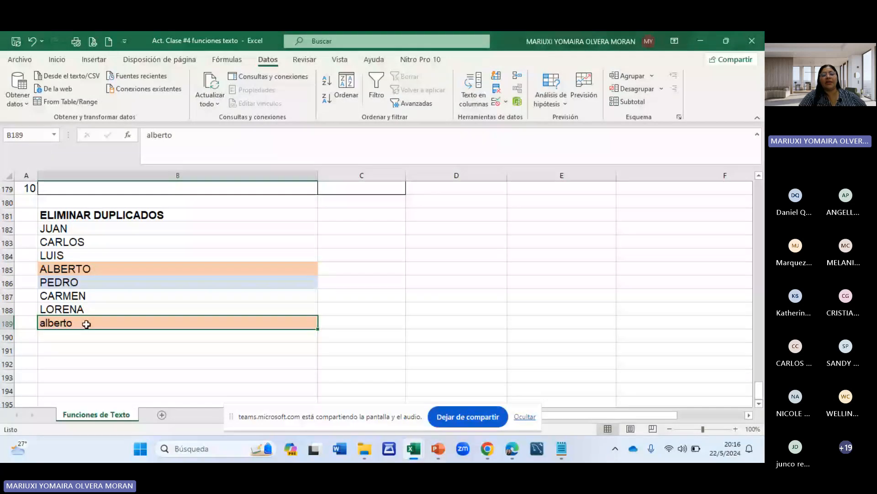
pyautogui.doubleClick(80, 323)
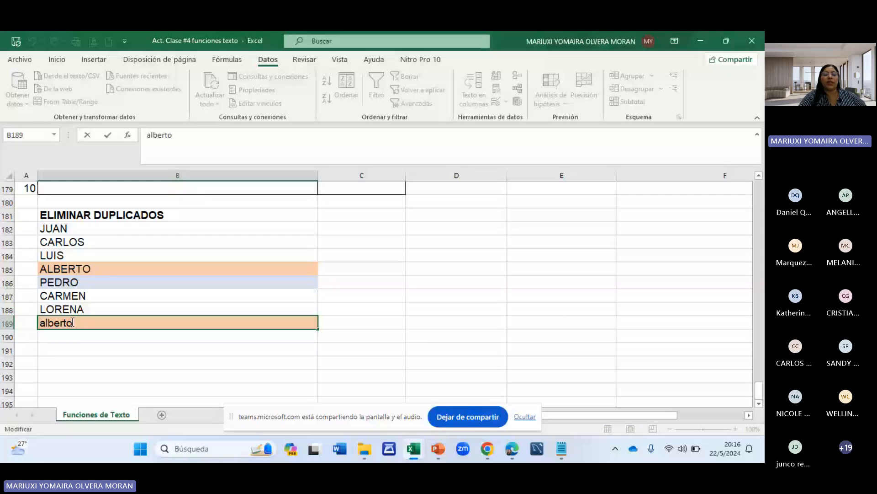
pyautogui.press('Escape')
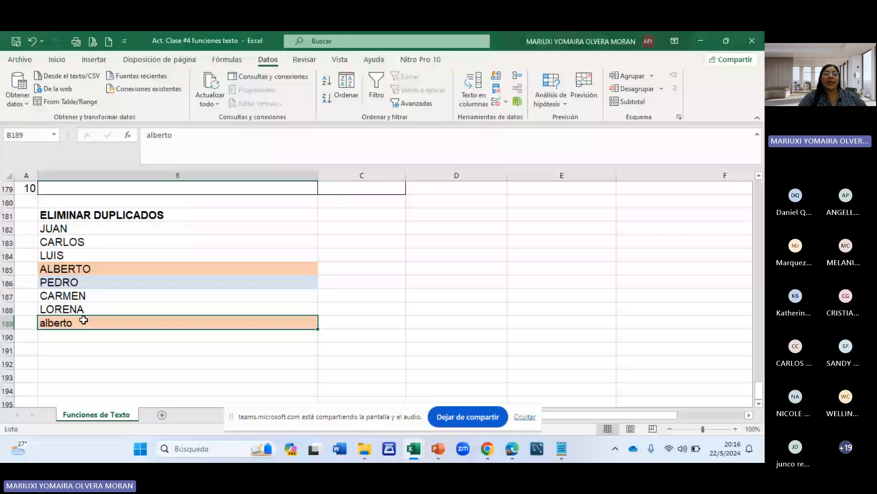
pyautogui.click(59, 270)
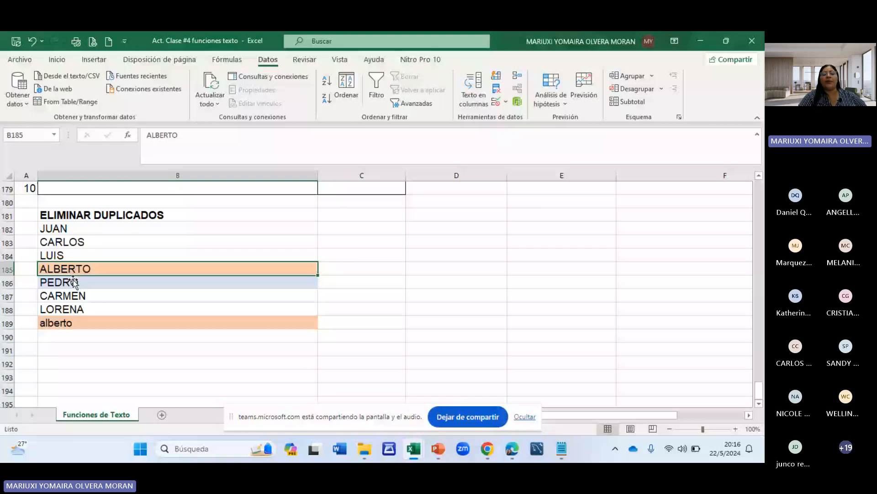
pyautogui.click(57, 322)
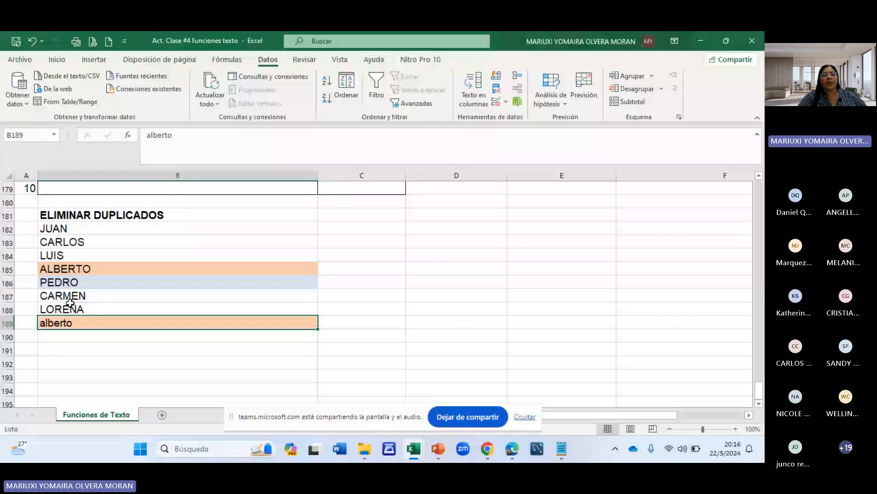
# Undo the duplicate removal in the ELIMINAR DUPLICADOS list.
pyautogui.click(33, 42)
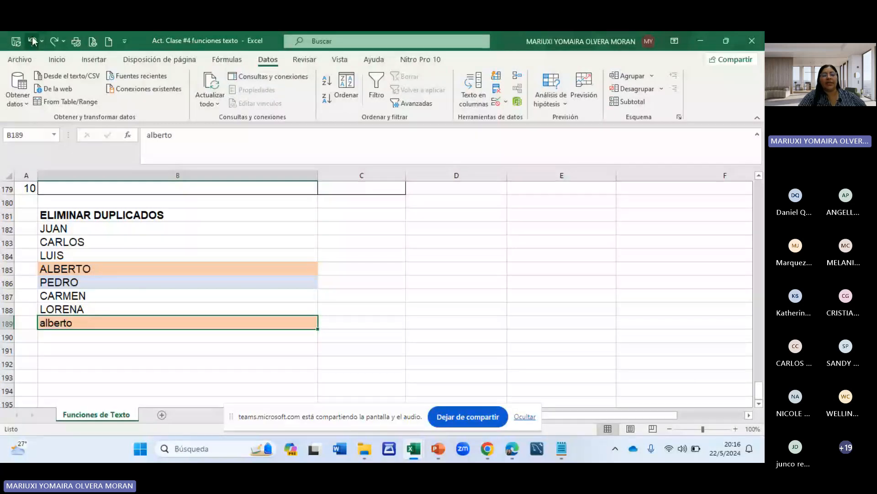
pyautogui.click(33, 41)
pyautogui.click(33, 41)
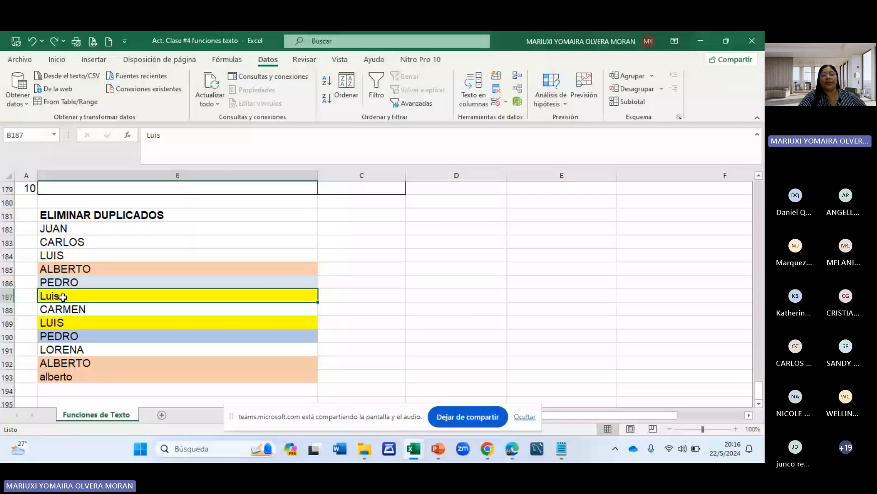
# Inspect the upper- and lowercase name variants in B187, B189 and B193, checking the cell text of B193.
pyautogui.click(76, 320)
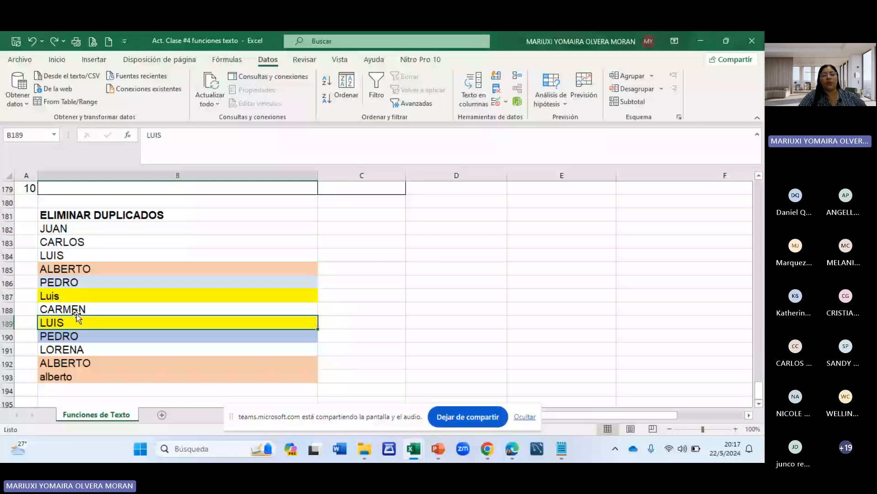
pyautogui.click(77, 296)
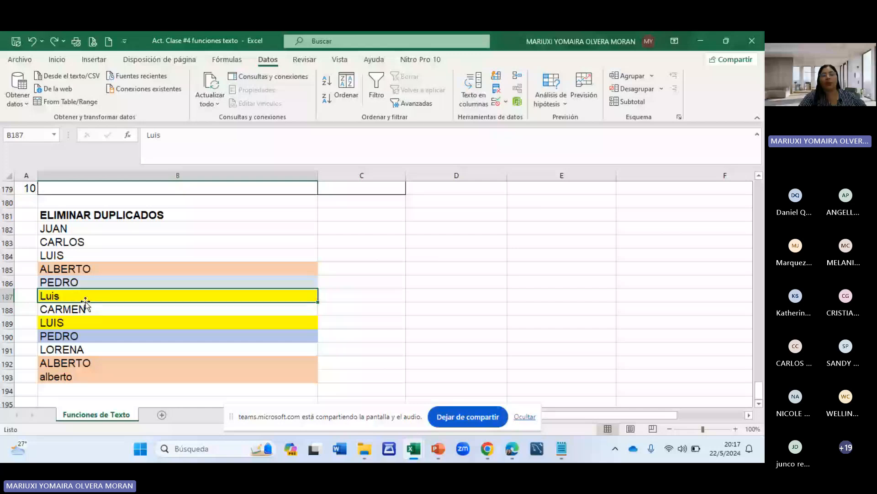
pyautogui.click(73, 379)
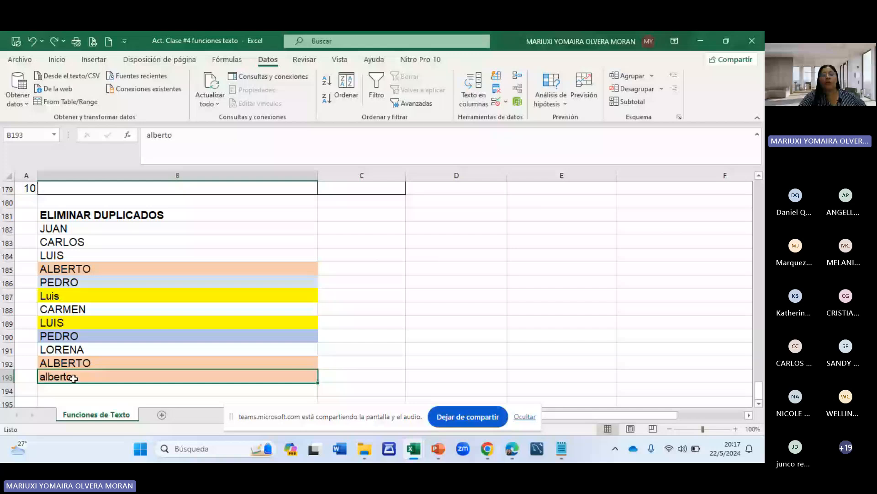
pyautogui.doubleClick(73, 378)
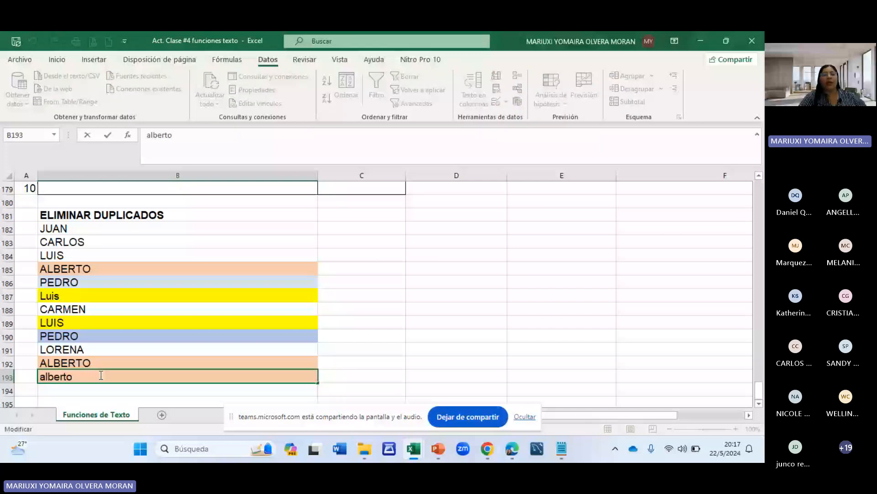
pyautogui.click(349, 323)
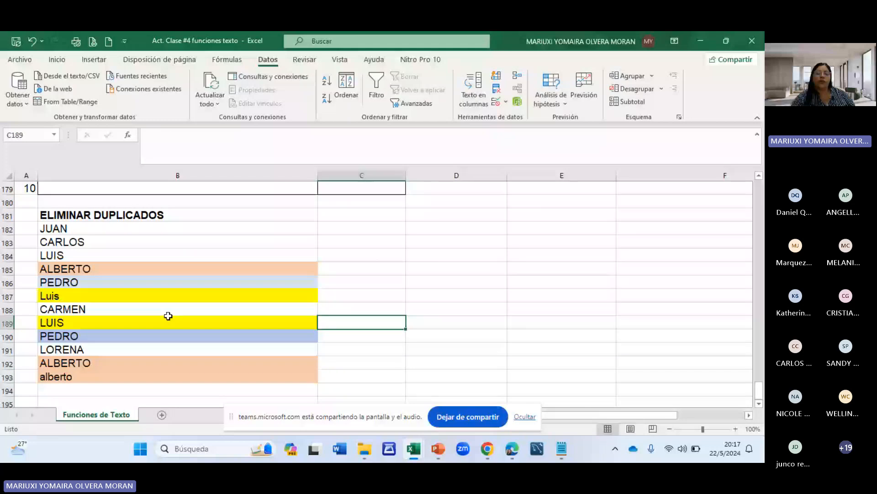
pyautogui.hotkey('ctrl', 'z')
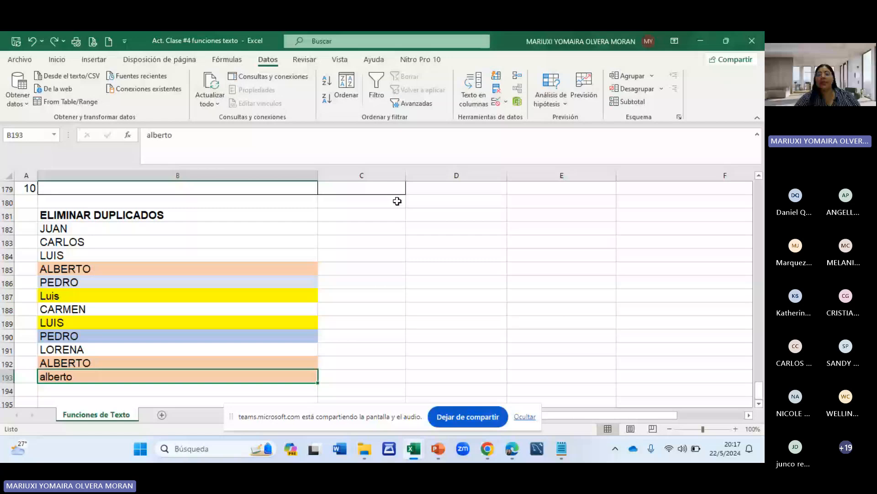
# Run Remove Duplicates again on the names in B182:B193, with the ELIMINAR DUPLICADOS column included.
pyautogui.click(505, 101)
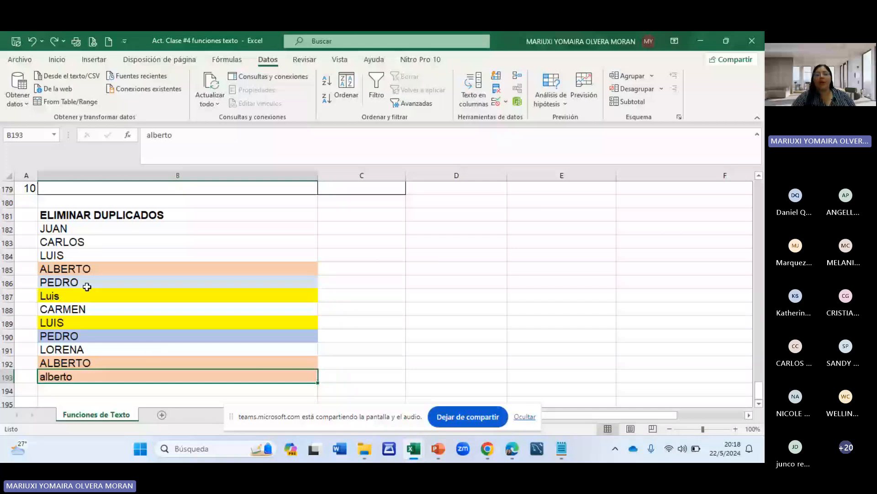
pyautogui.click(496, 90)
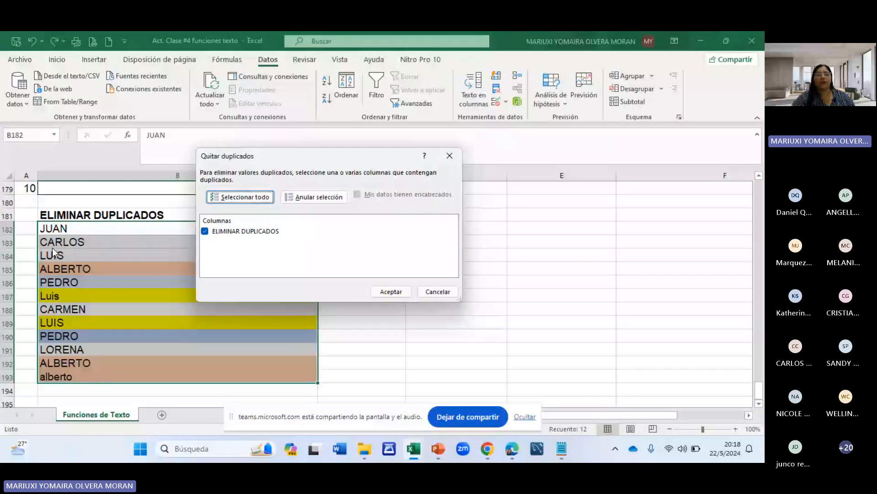
pyautogui.click(391, 291)
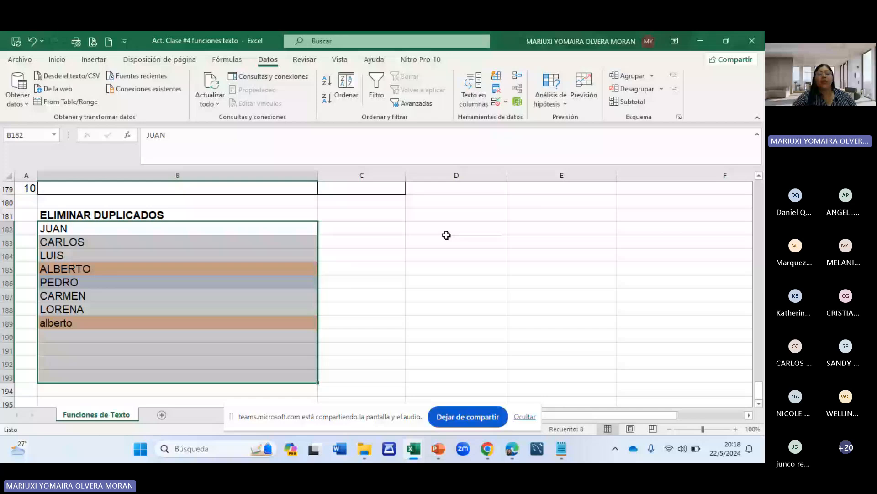
pyautogui.click(362, 268)
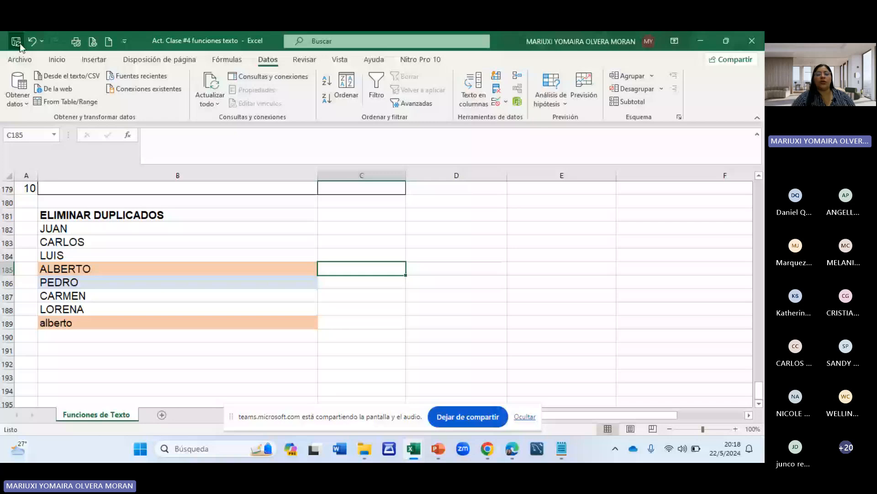
pyautogui.scroll(8, 506, 304)
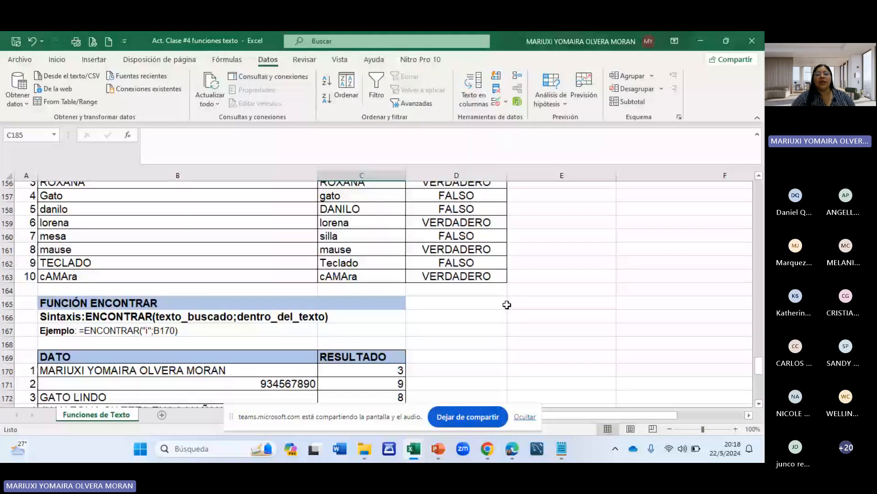
pyautogui.scroll(17, 506, 304)
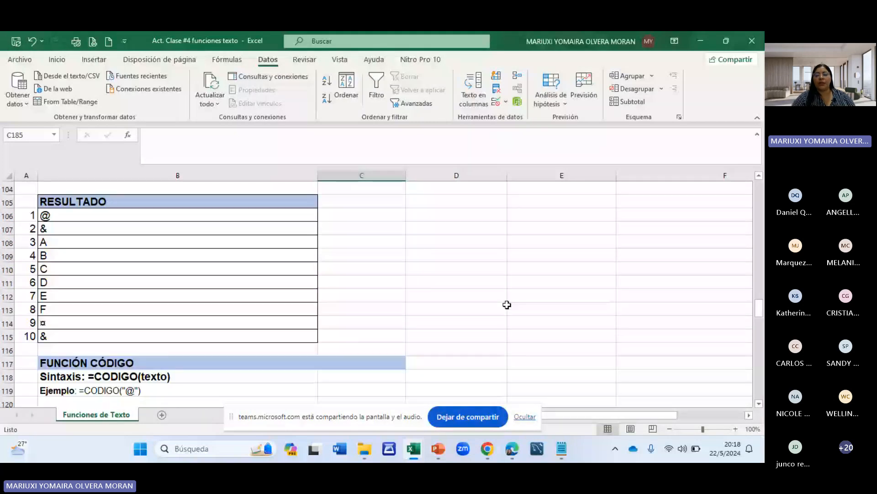
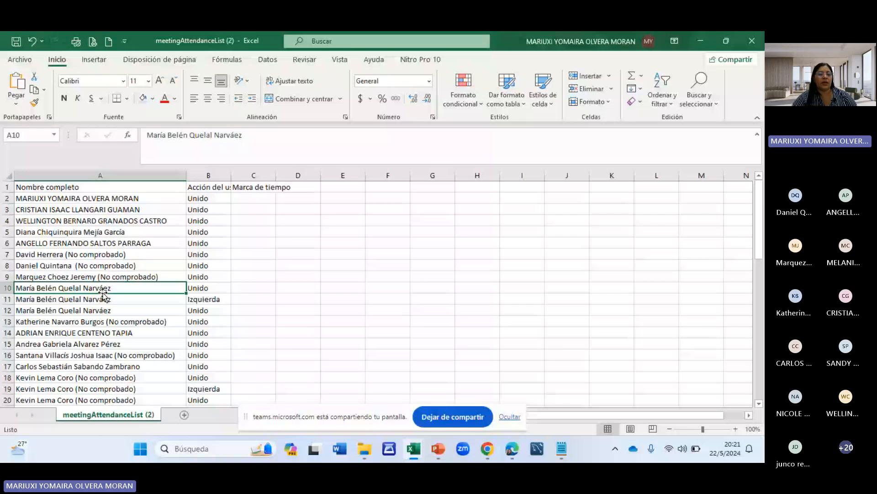
# Review the Nombre completo column from row 10 down to row 55 for repeated names and Unknown User entries.
pyautogui.scroll(-4, 92, 293)
pyautogui.click(83, 287)
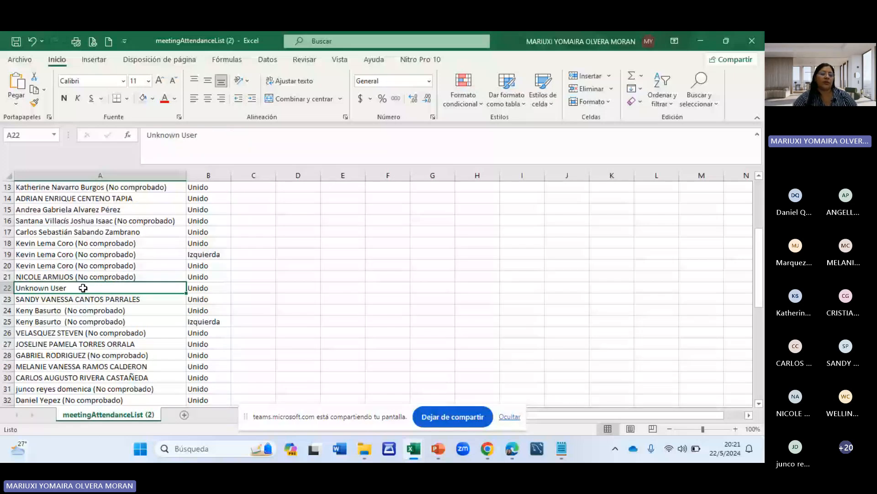
pyautogui.scroll(-1, 83, 287)
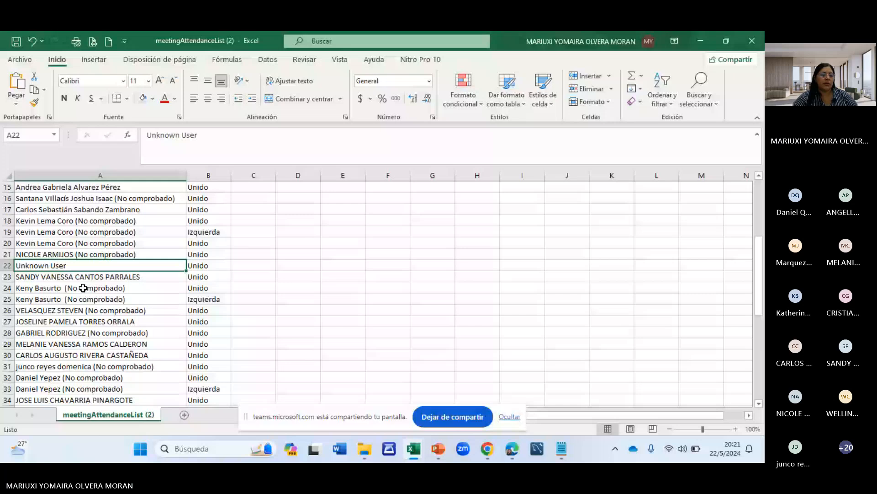
pyautogui.scroll(-1, 83, 288)
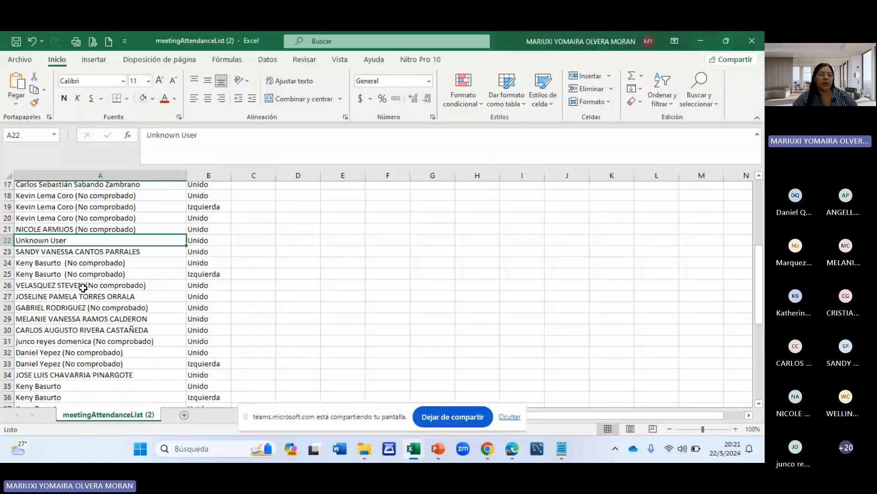
pyautogui.scroll(-3, 83, 288)
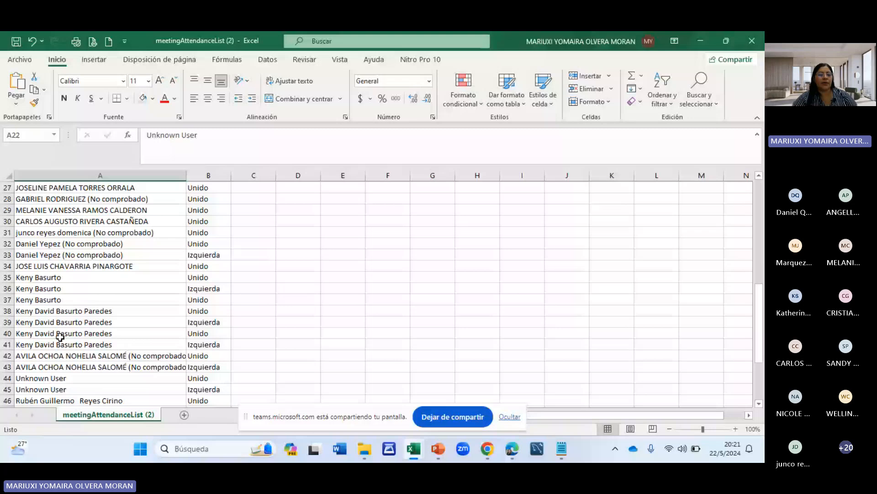
pyautogui.scroll(-2, 59, 337)
pyautogui.click(61, 299)
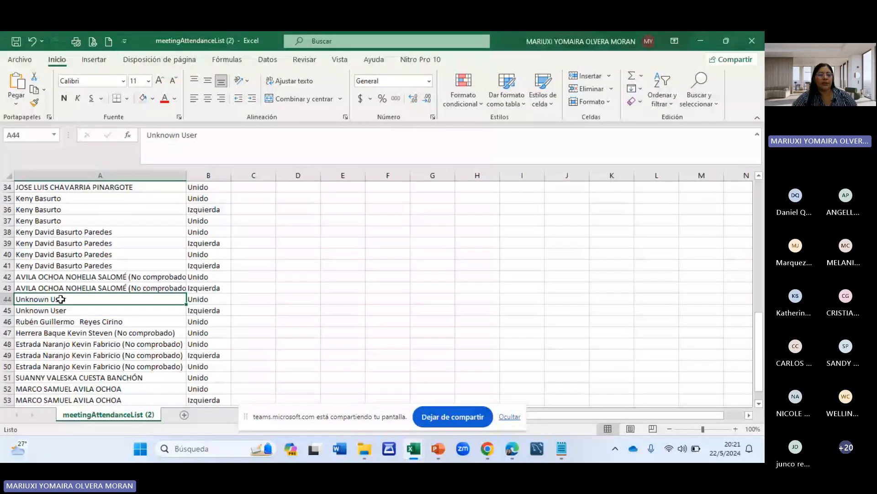
pyautogui.scroll(-1, 61, 299)
pyautogui.click(62, 299)
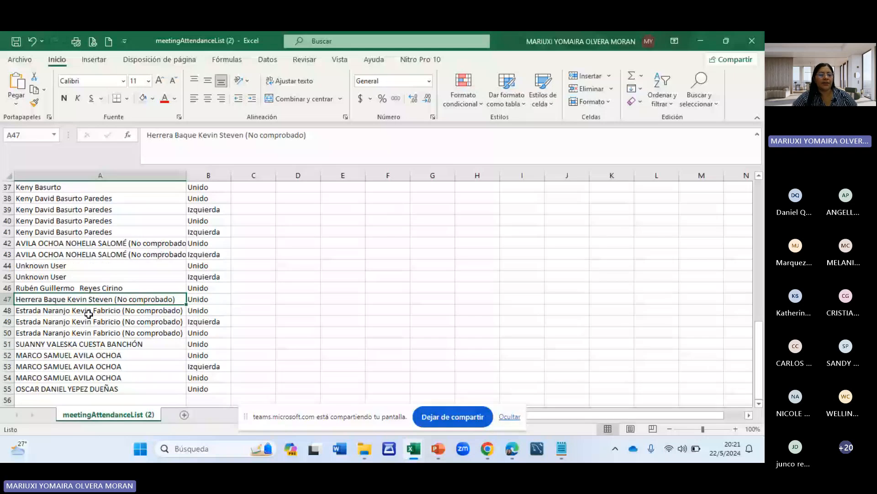
pyautogui.click(85, 344)
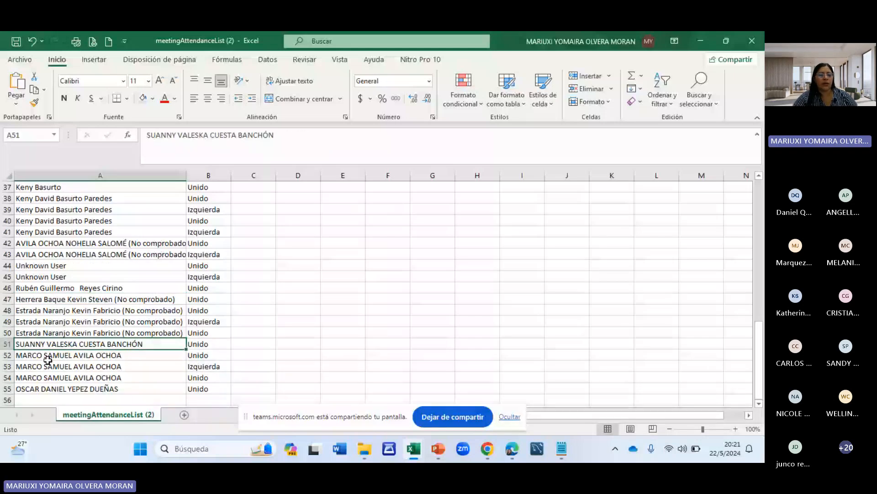
pyautogui.click(86, 367)
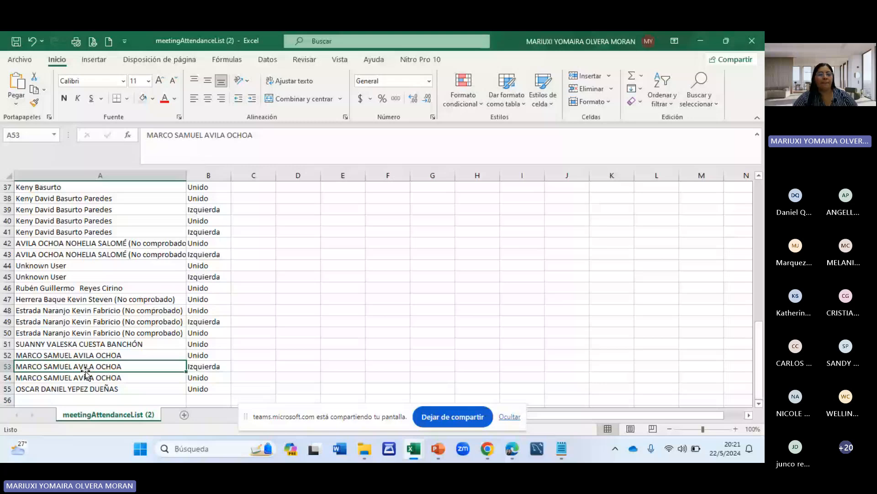
# Auto-fit the width of column A to its longest full name.
pyautogui.scroll(12, 86, 372)
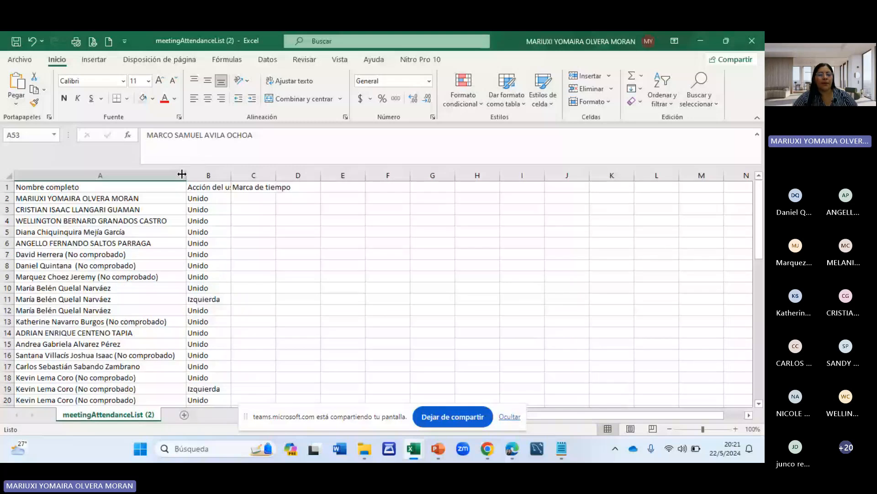
pyautogui.moveTo(183, 174); pyautogui.dragTo(182, 174)
pyautogui.doubleClick(182, 174)
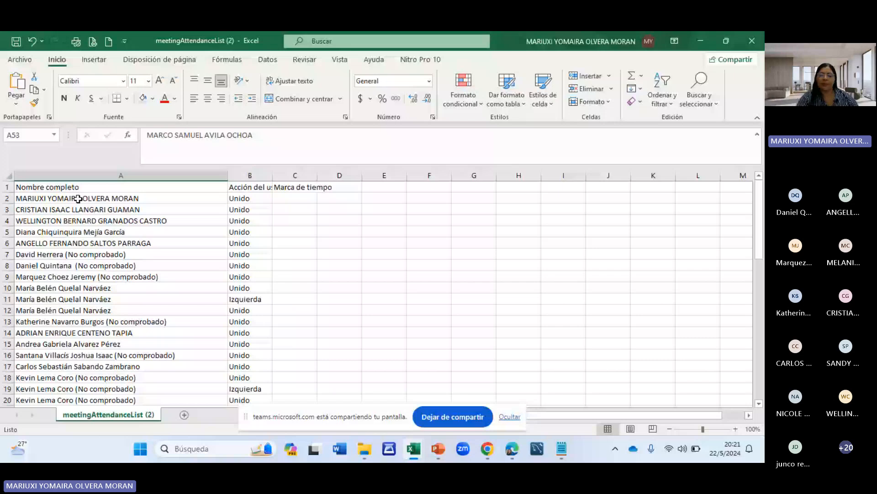
# Go through the full names cell by cell from A2 to the Unknown User entry in A22, checking for repeated attendees.
pyautogui.click(78, 198)
pyautogui.press('Down')
pyautogui.press('Down')
pyautogui.press('Down')
pyautogui.press('Down')
pyautogui.press('Down')
pyautogui.press('Down')
pyautogui.press('Down')
pyautogui.press('Down')
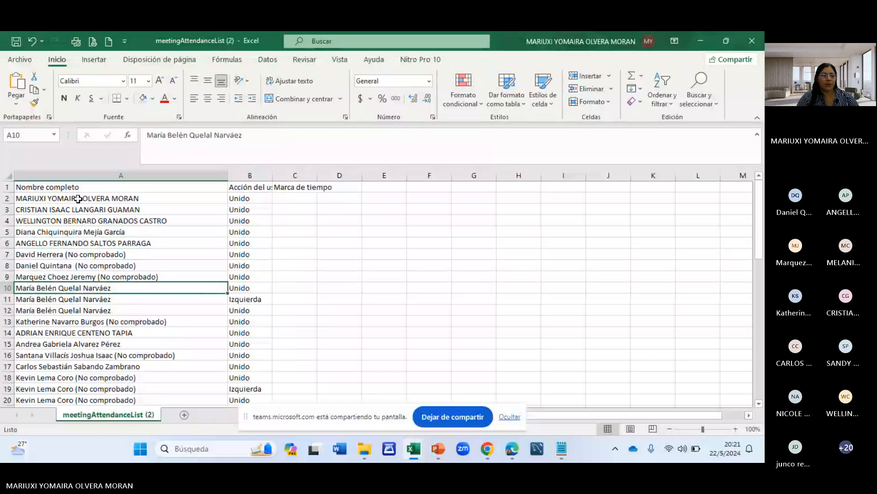
pyautogui.press('Down')
pyautogui.press('Down')
pyautogui.press('Down')
pyautogui.press('Down')
pyautogui.press('Down')
pyautogui.press('Down')
pyautogui.press('Down')
pyautogui.press('Down')
pyautogui.press('Down')
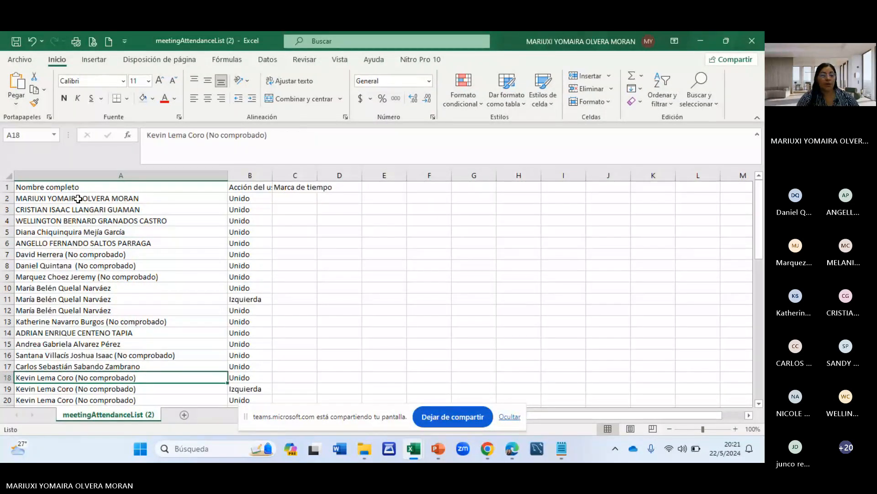
pyautogui.press('Down')
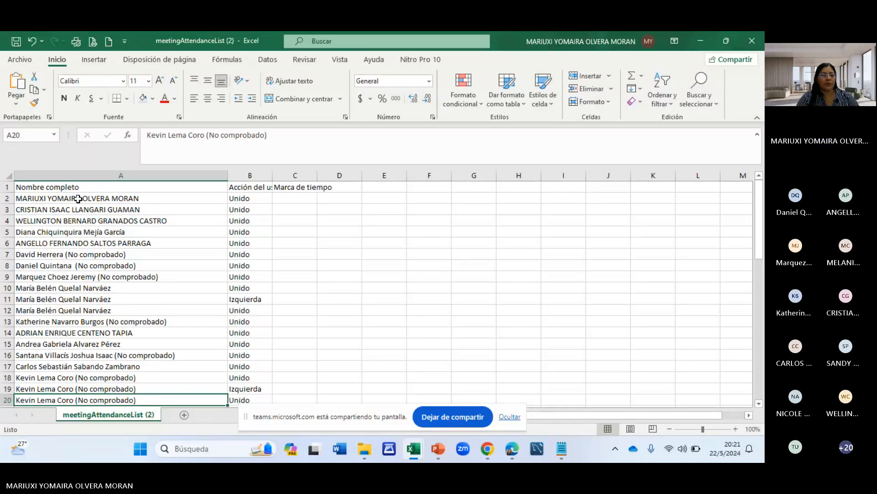
pyautogui.press('Down')
pyautogui.press('Down')
pyautogui.press('Down')
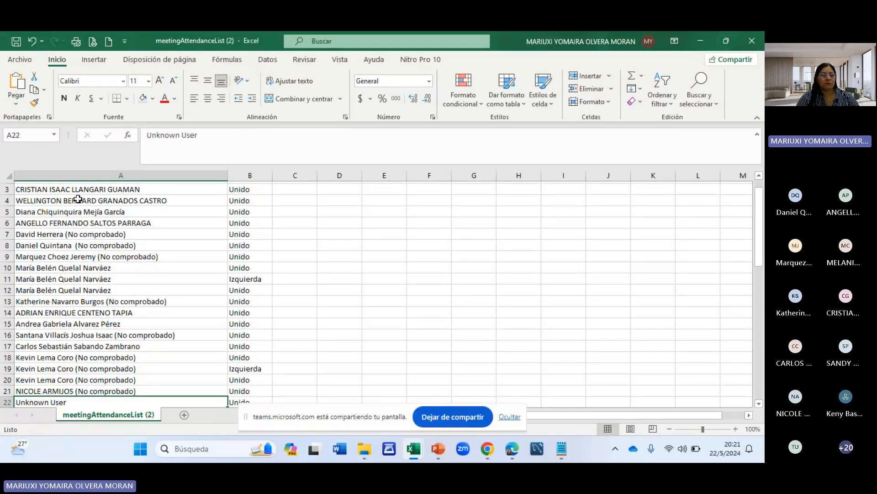
# Replace the Unknown User entry in A22 with the attendee's surname in capitals, correcting its third letter to Z.
pyautogui.press('Up')
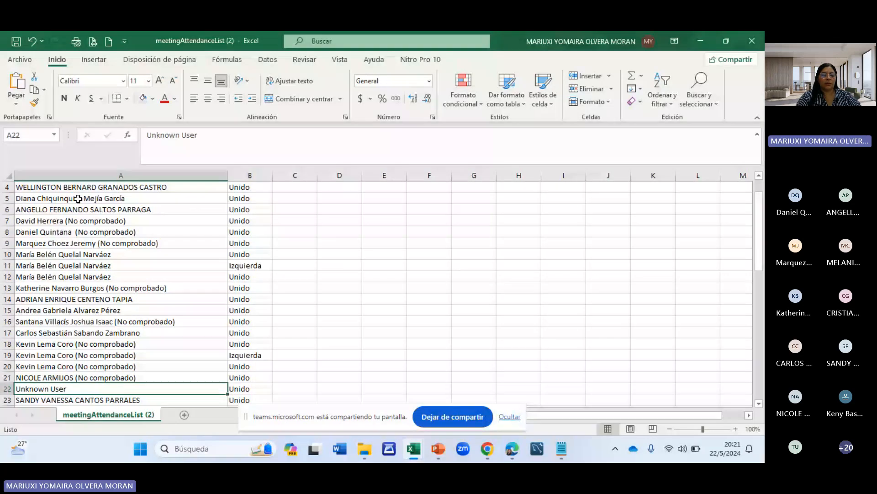
pyautogui.write('TI')
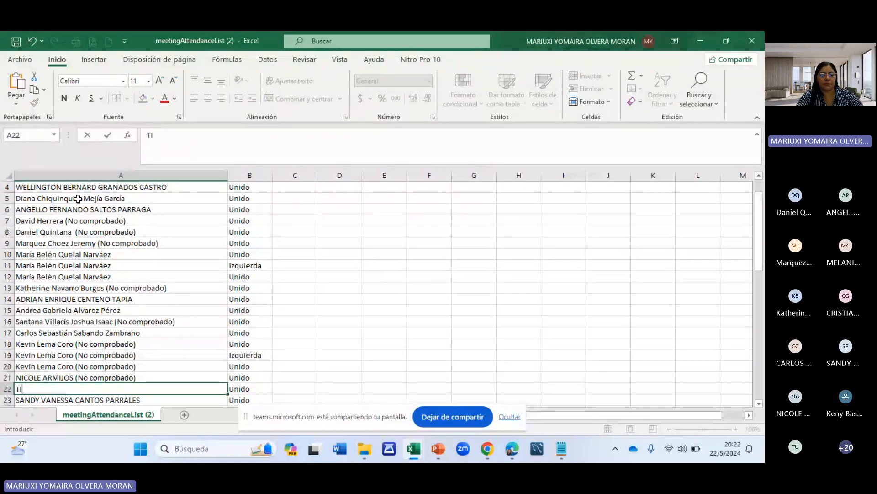
pyautogui.write('SA')
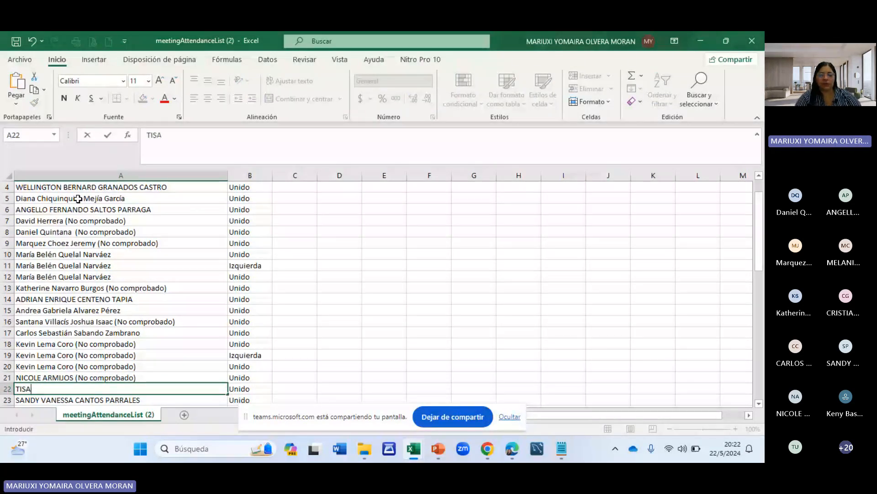
pyautogui.write('LEMA')
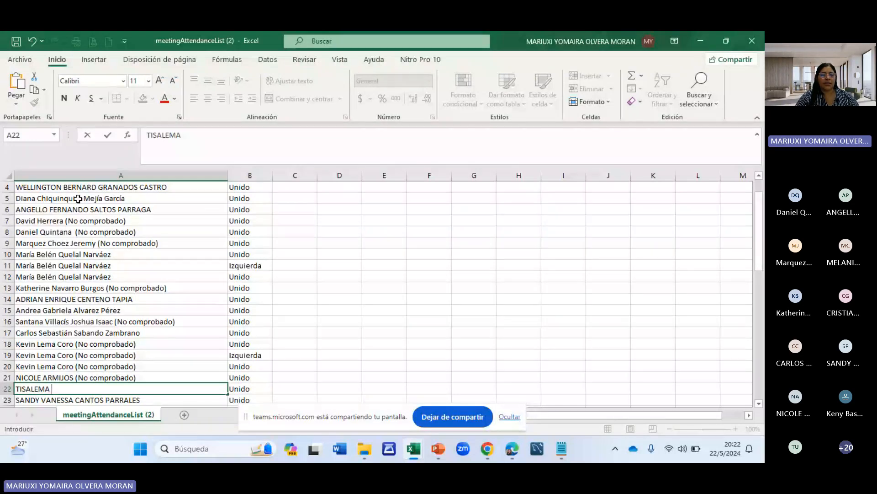
pyautogui.click(26, 389)
pyautogui.press('BackSpace')
pyautogui.write('Z')
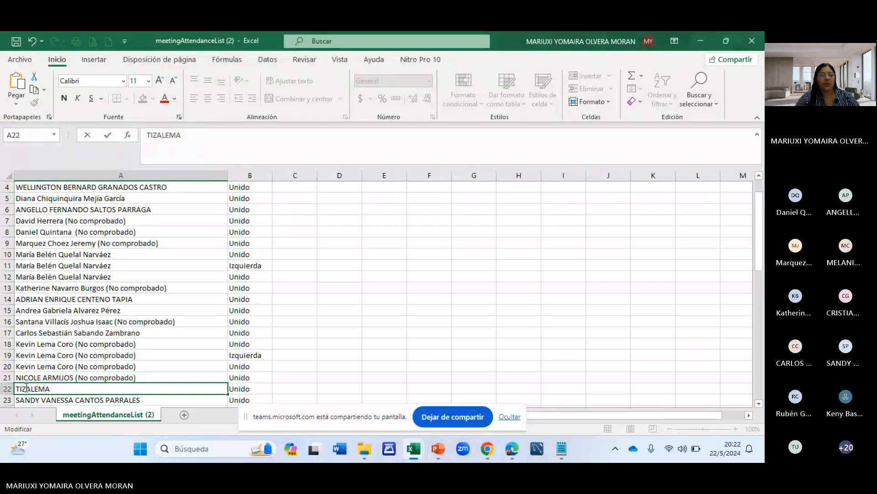
pyautogui.write('C')
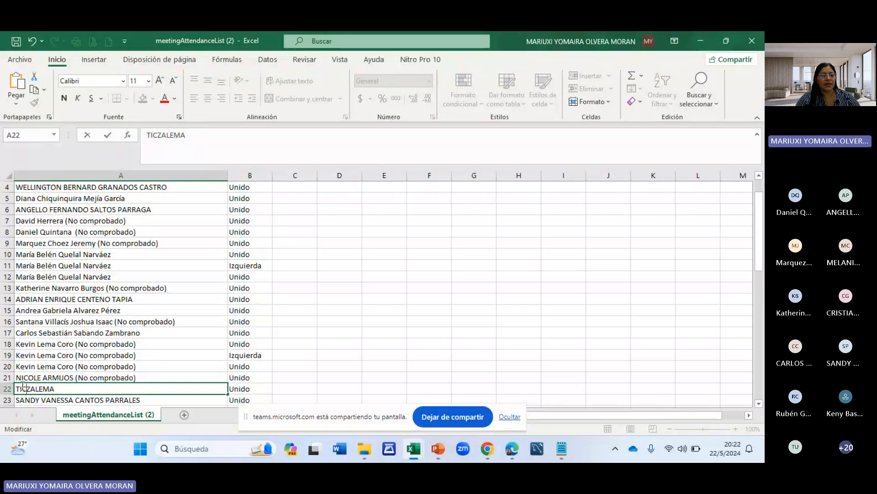
pyautogui.press('BackSpace')
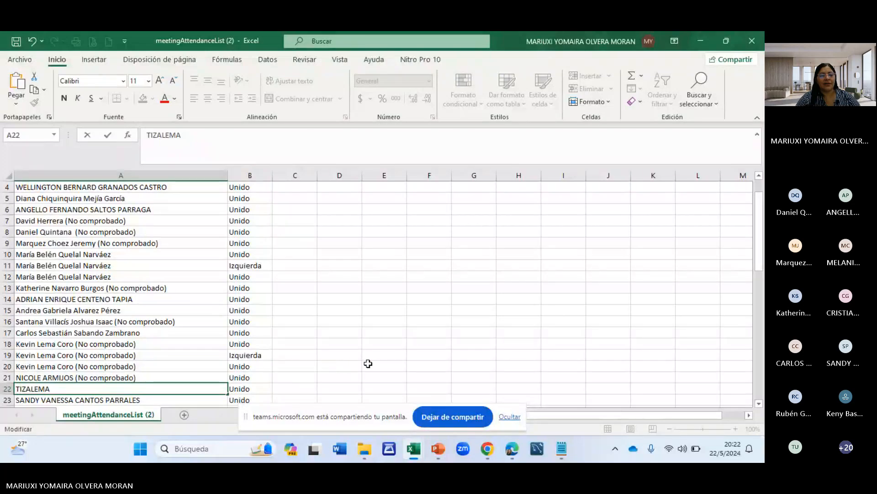
pyautogui.press('Return')
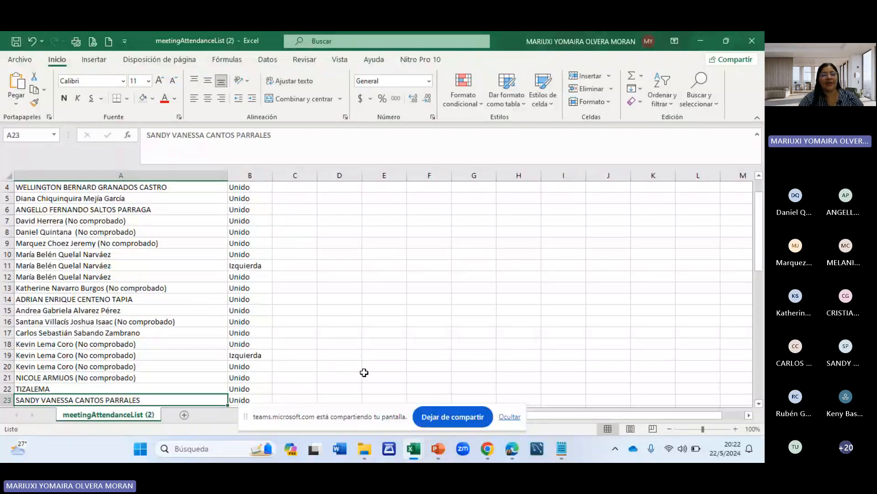
# Review the names from A22 to the end of the list at A55, checking the Unknown User entries in A44 and A45.
pyautogui.scroll(-1, 114, 353)
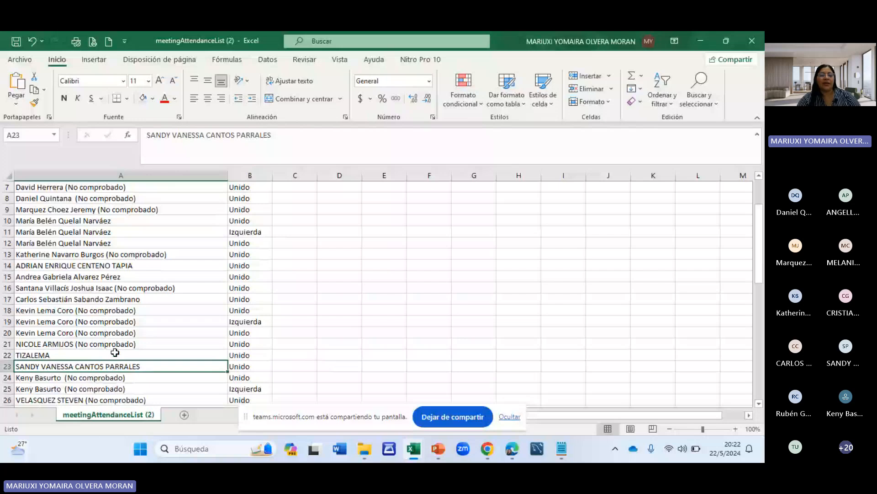
pyautogui.click(115, 352)
pyautogui.scroll(-1, 115, 353)
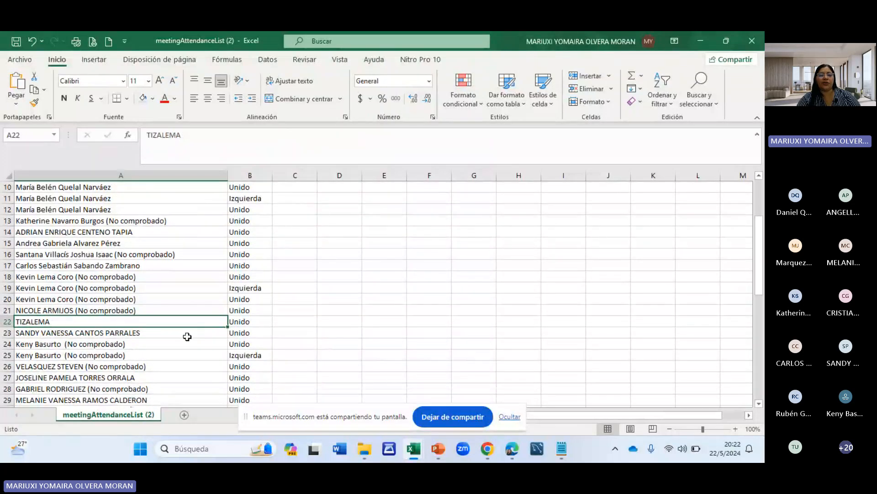
pyautogui.scroll(-2, 187, 336)
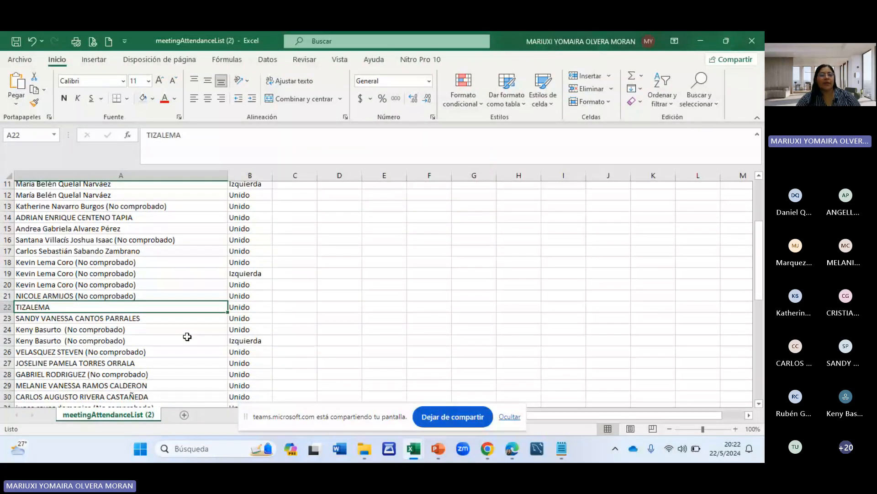
pyautogui.scroll(-4, 102, 277)
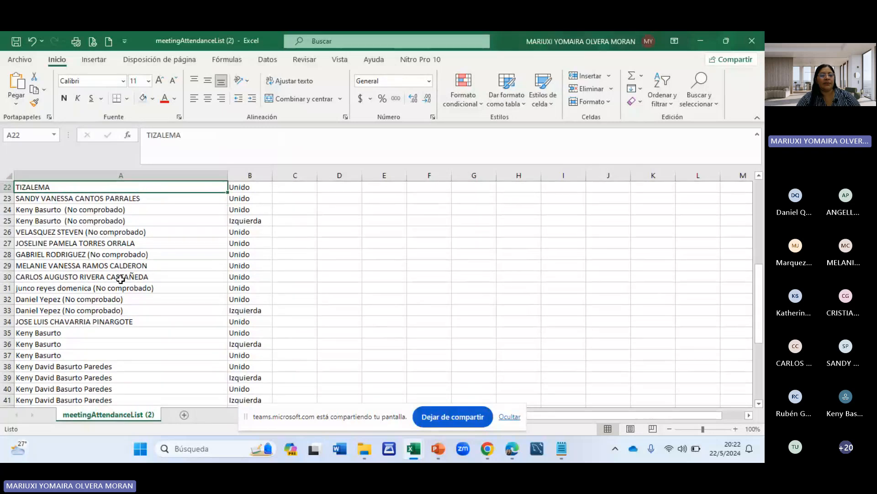
pyautogui.scroll(-2, 120, 279)
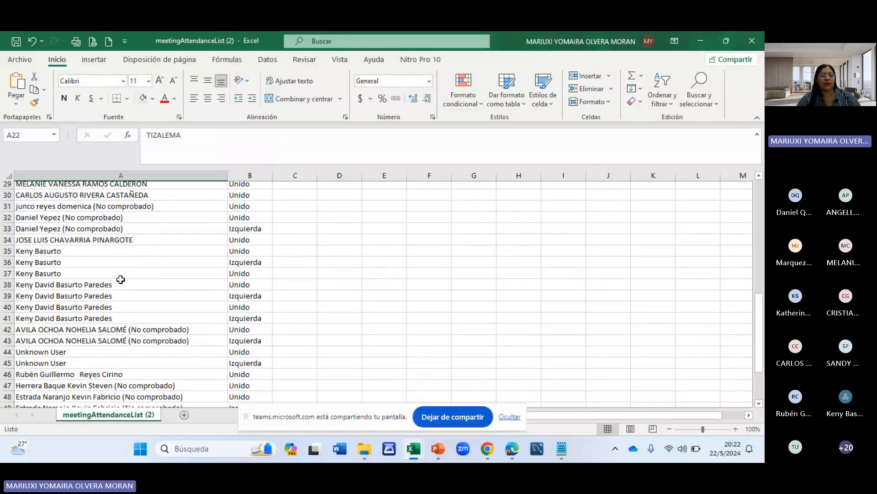
pyautogui.click(35, 299)
pyautogui.click(47, 310)
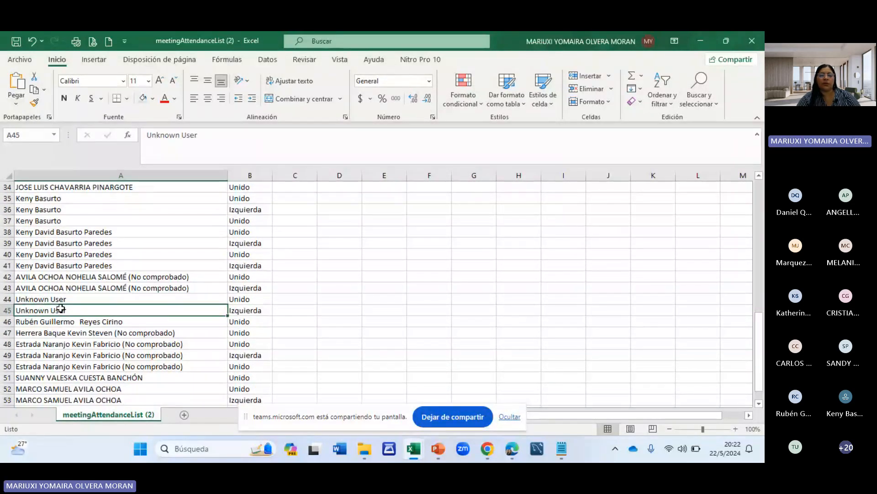
pyautogui.scroll(-1, 61, 308)
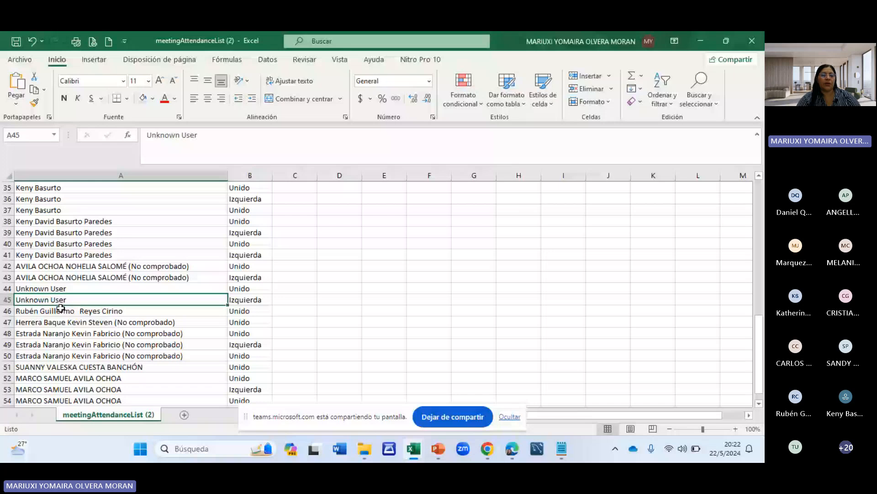
pyautogui.scroll(-2, 61, 308)
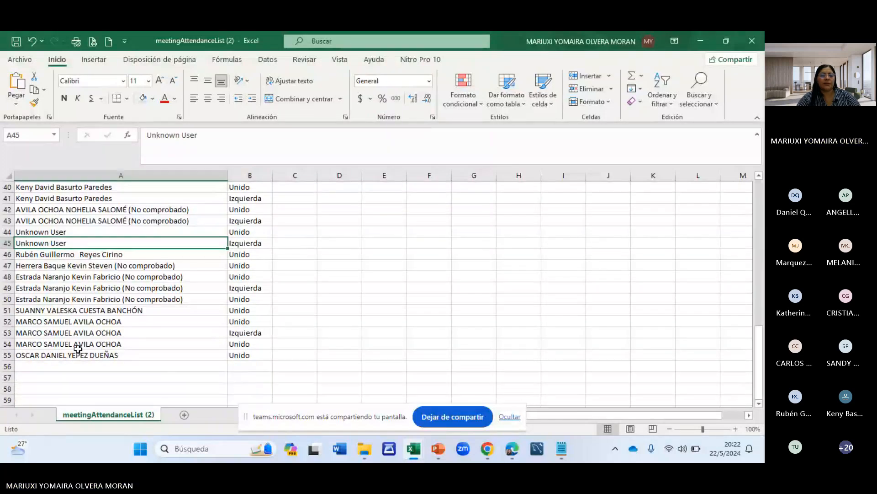
# Check the full names in A3, A4 and A5 at the start of the attendance list with the sheet at 130%.
pyautogui.scroll(13, 140, 331)
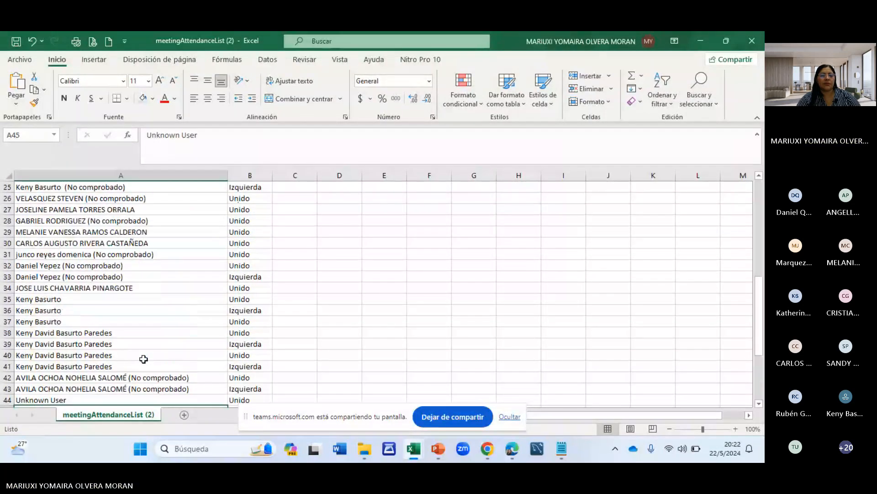
pyautogui.click(736, 429)
pyautogui.click(736, 428)
pyautogui.click(736, 429)
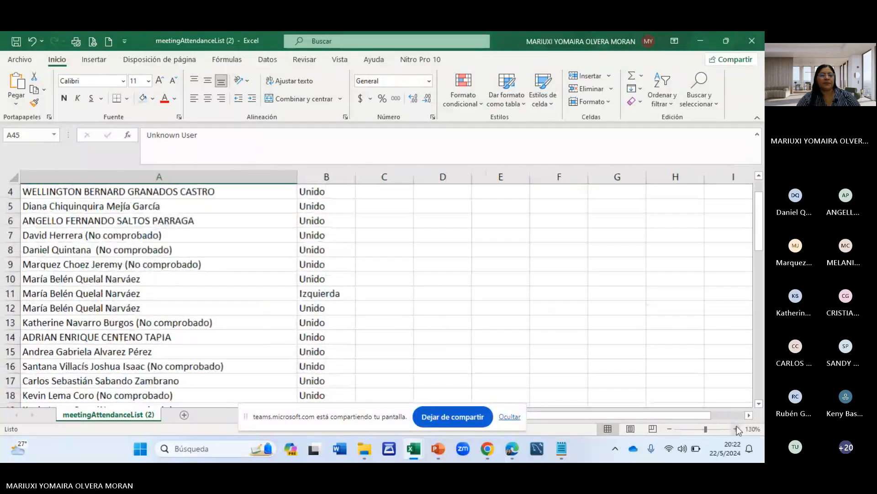
pyautogui.scroll(1, 112, 293)
pyautogui.click(201, 220)
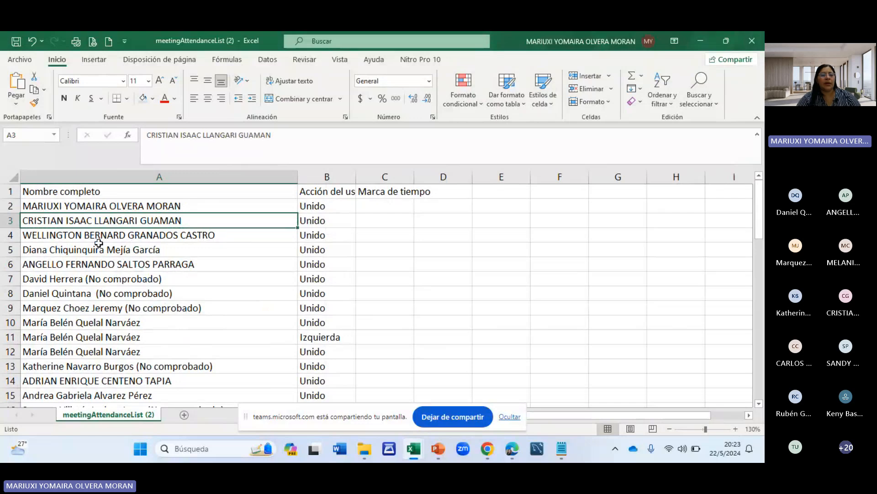
pyautogui.click(131, 237)
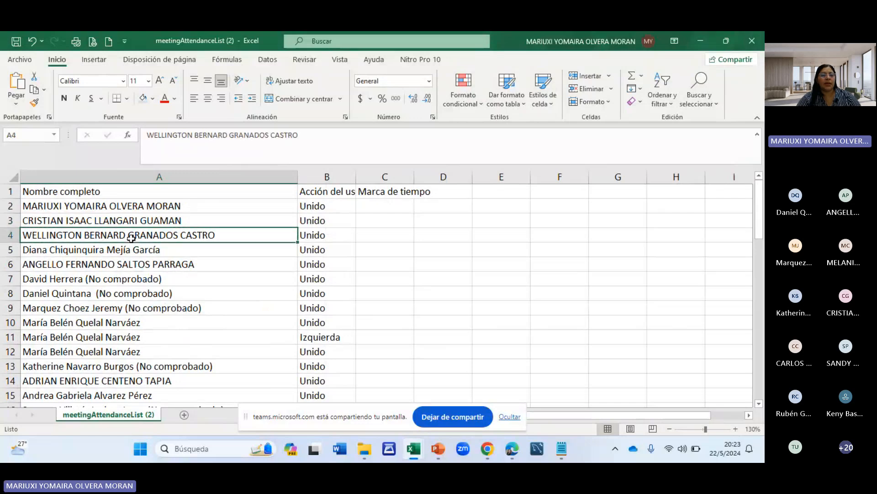
pyautogui.click(113, 252)
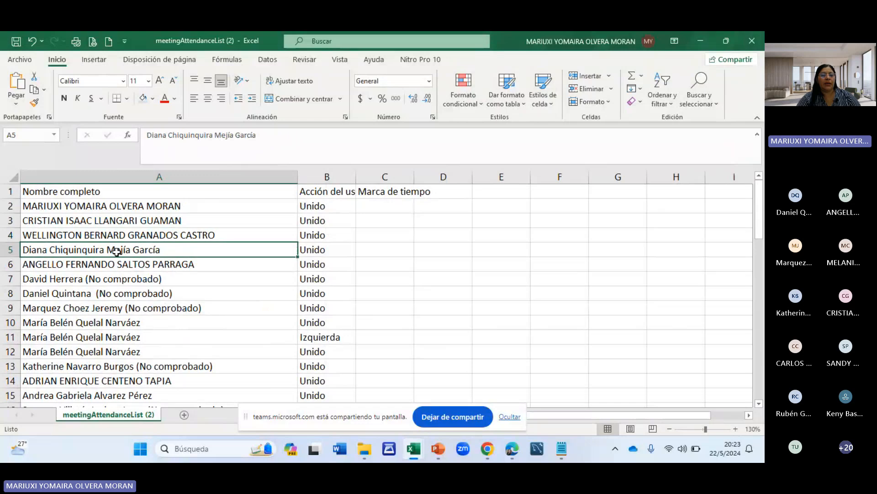
# Check the full names in the attendance list one by one from A6 to A17, looking for repeated attendees.
pyautogui.click(138, 266)
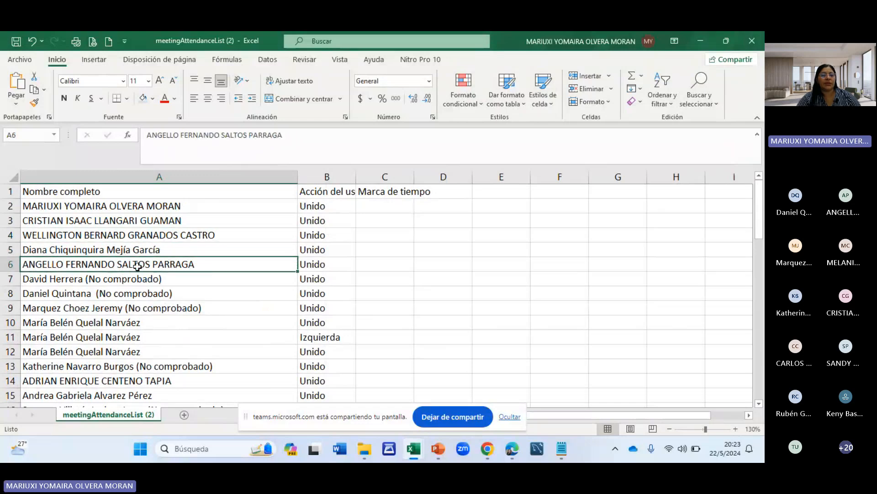
pyautogui.click(76, 280)
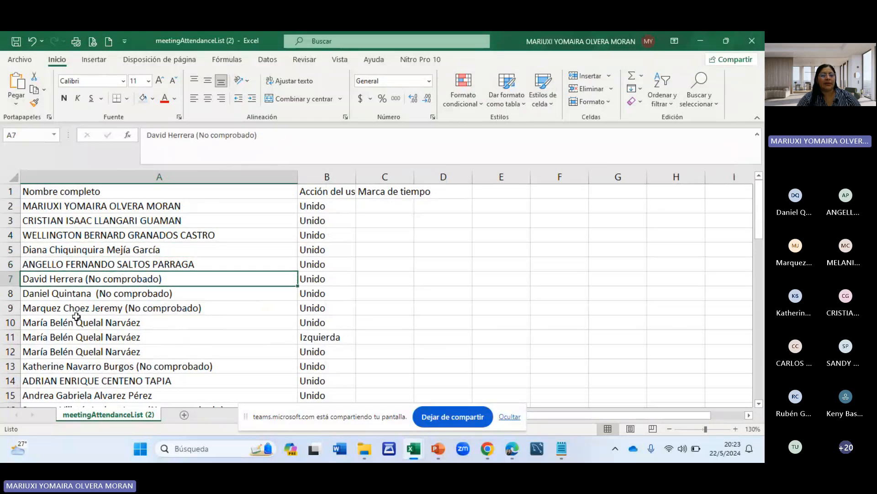
pyautogui.click(80, 295)
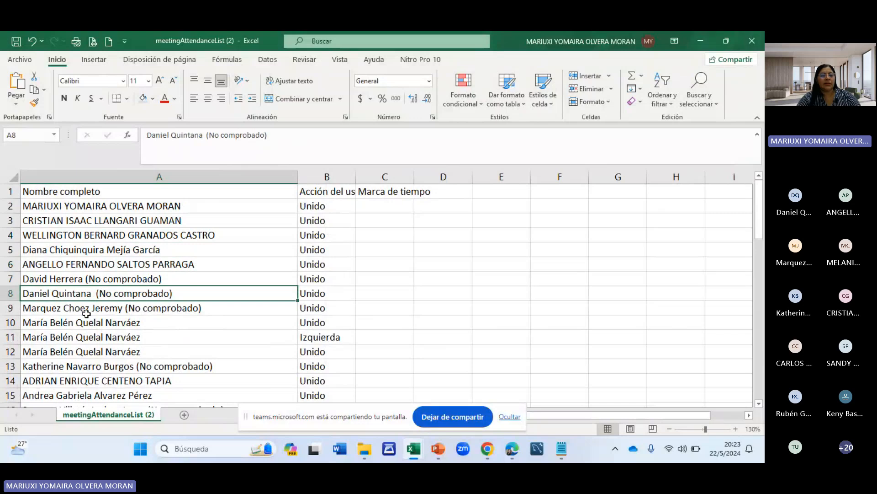
pyautogui.click(87, 311)
pyautogui.click(92, 320)
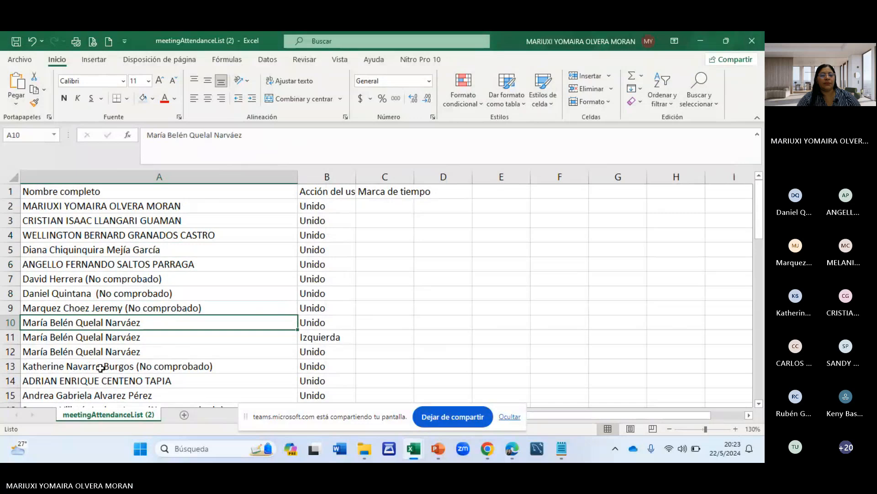
pyautogui.scroll(-1, 96, 368)
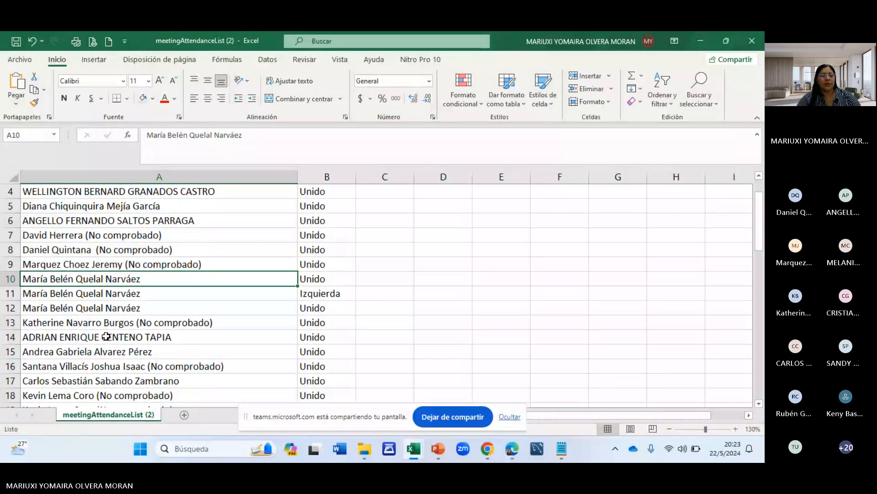
pyautogui.click(109, 338)
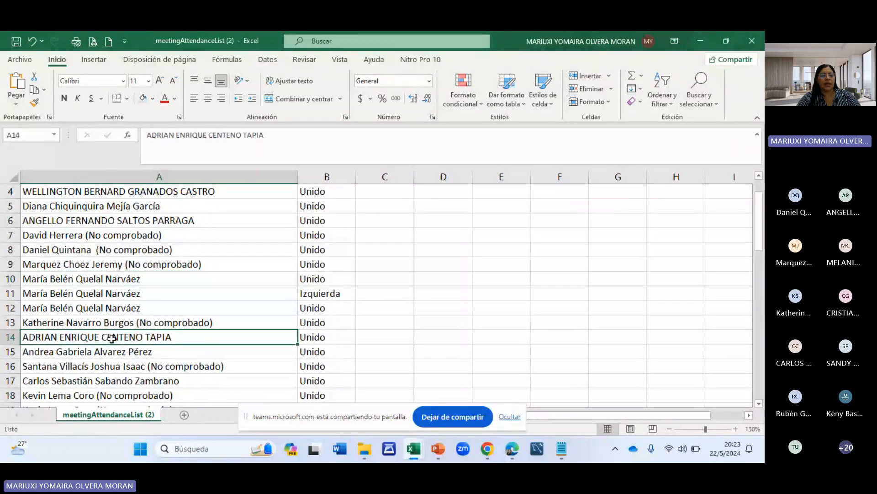
pyautogui.click(112, 354)
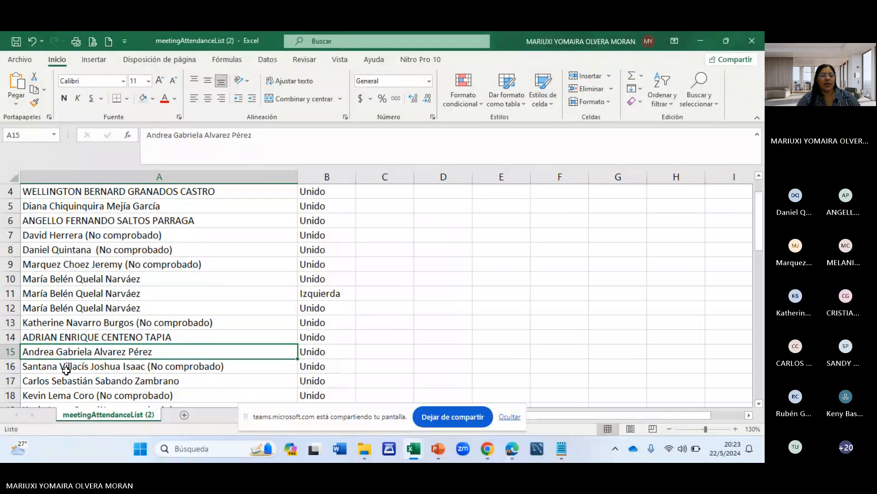
pyautogui.click(56, 382)
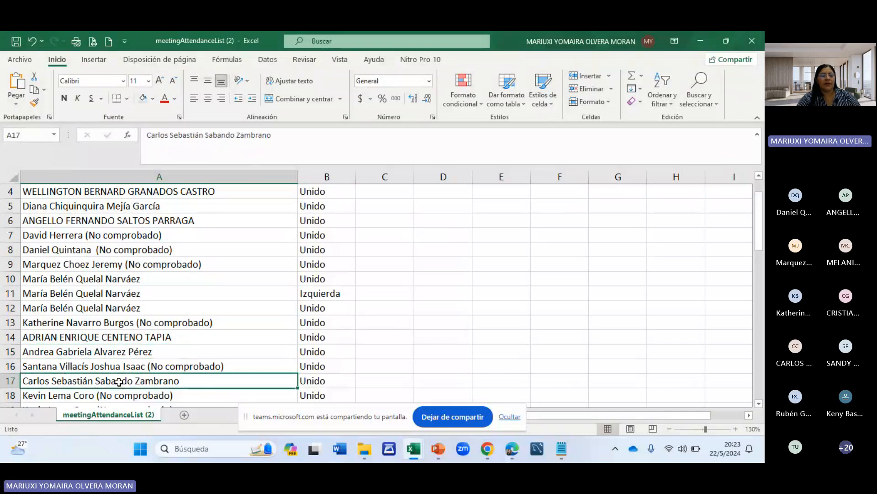
# Go through the attendee names from A18 to A27, including the corrected surname in A22.
pyautogui.scroll(-1, 121, 381)
pyautogui.click(87, 355)
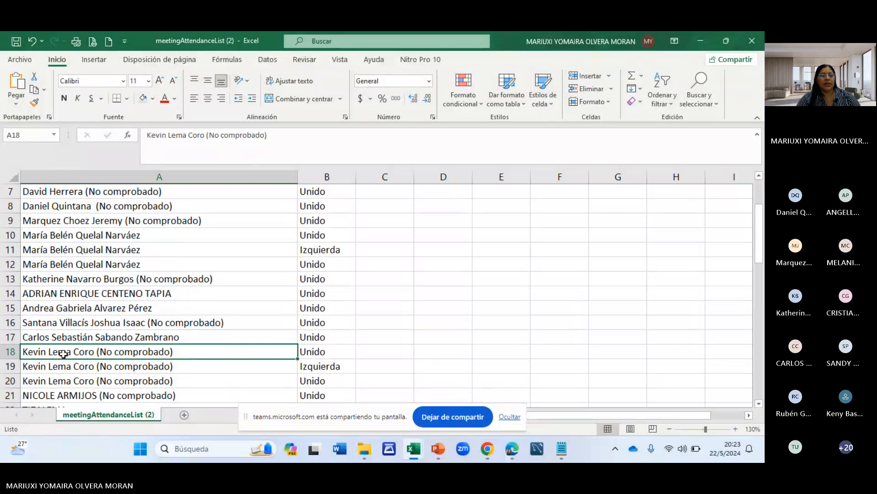
pyautogui.scroll(-1, 113, 380)
pyautogui.click(78, 353)
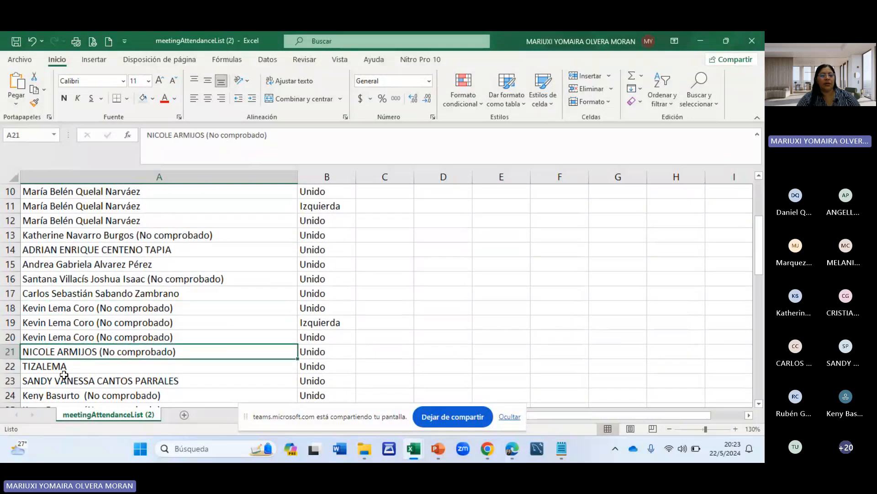
pyautogui.click(73, 366)
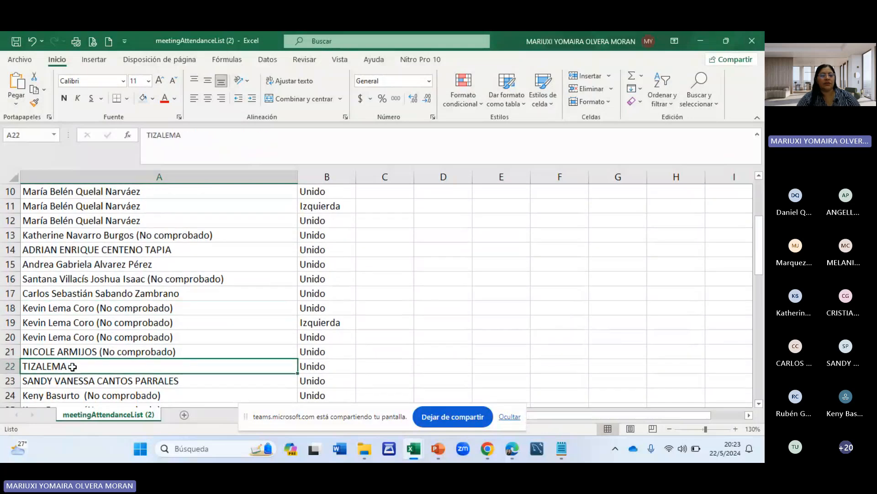
pyautogui.click(118, 379)
pyautogui.scroll(-1, 119, 379)
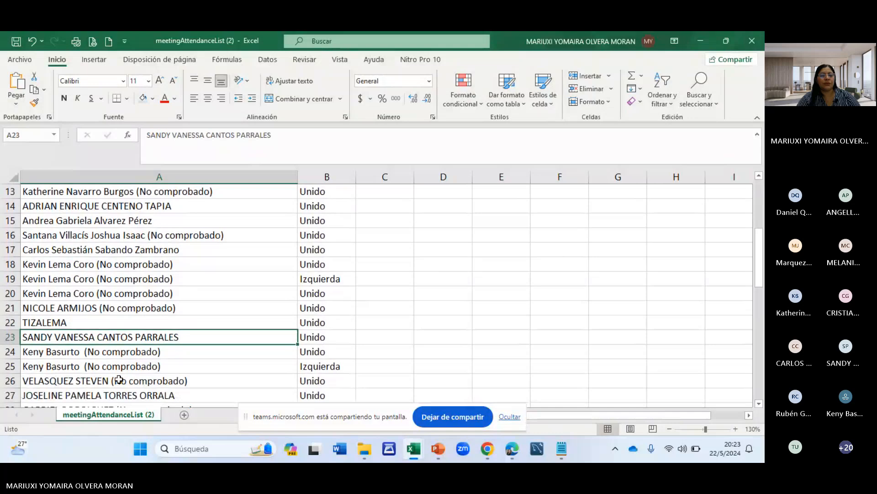
pyautogui.scroll(-1, 119, 380)
pyautogui.click(64, 307)
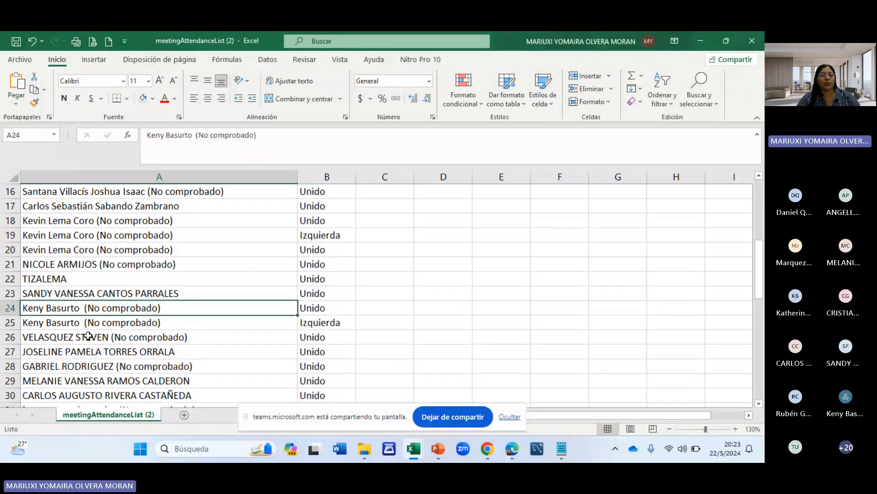
pyautogui.click(73, 342)
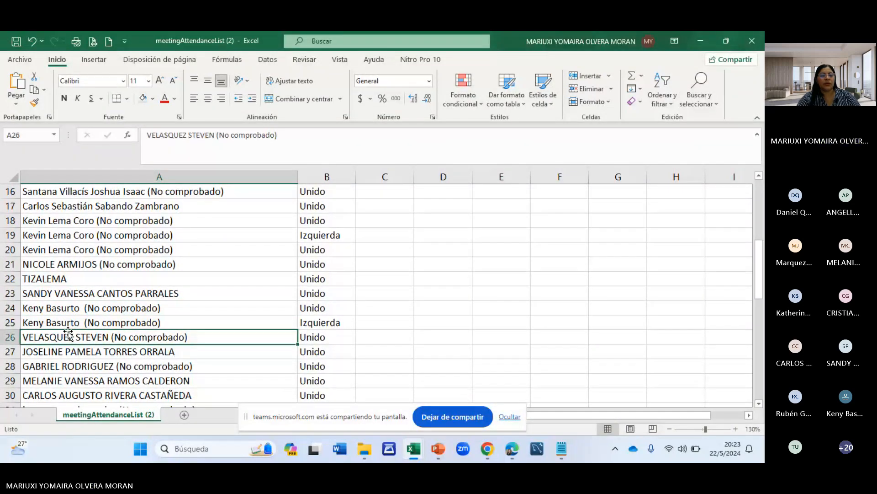
pyautogui.click(124, 351)
# Review the attendee names from A28 to A35, checking the repeated joined and left entries.
pyautogui.scroll(-1, 124, 351)
pyautogui.scroll(-1, 124, 351)
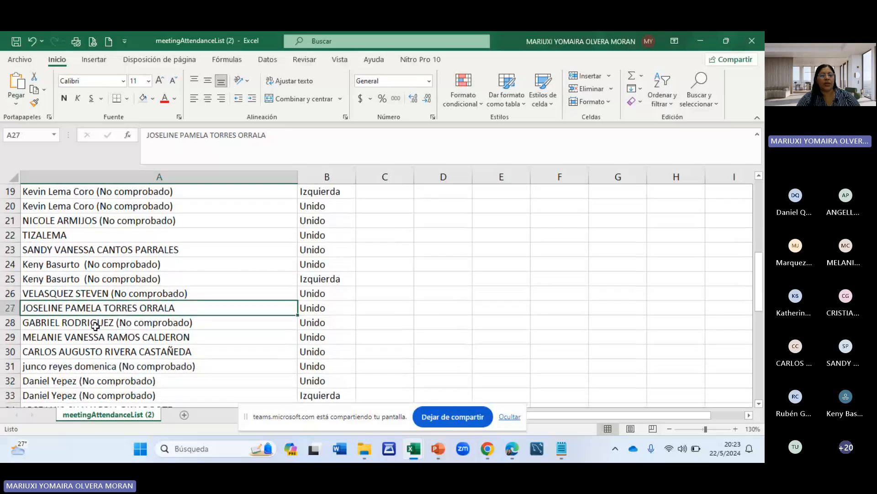
pyautogui.click(97, 326)
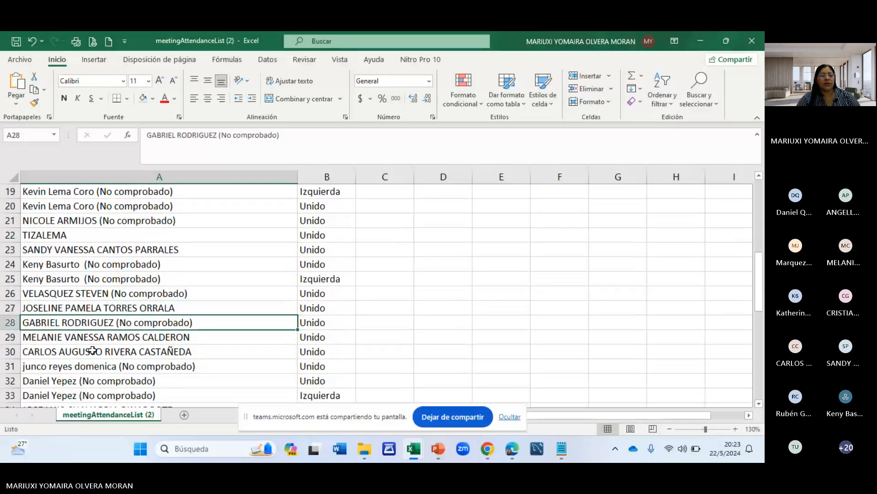
pyautogui.click(109, 339)
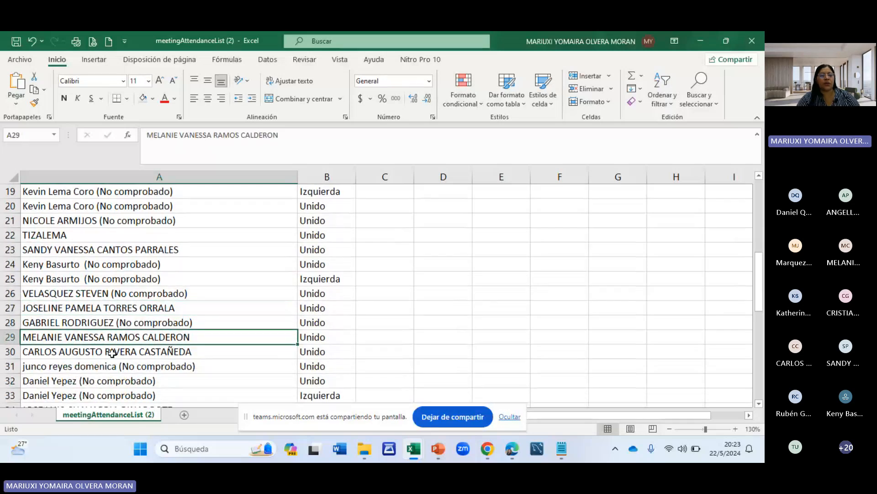
pyautogui.click(111, 353)
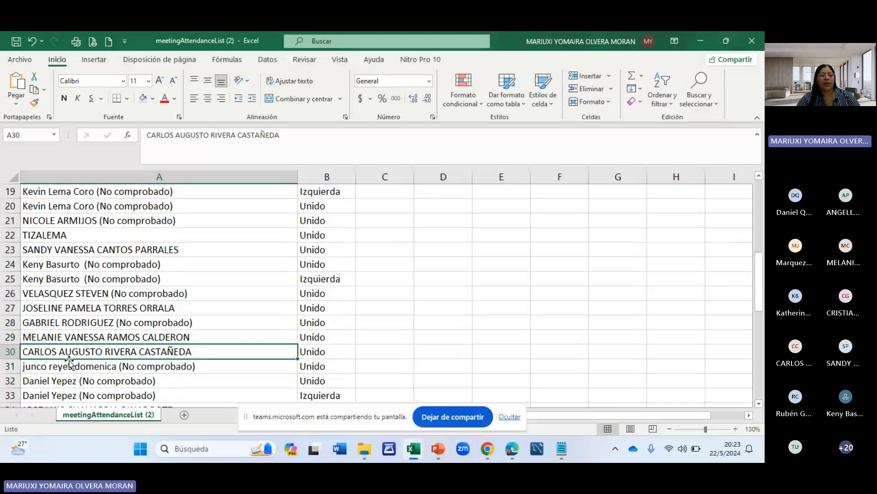
pyautogui.scroll(-1, 69, 362)
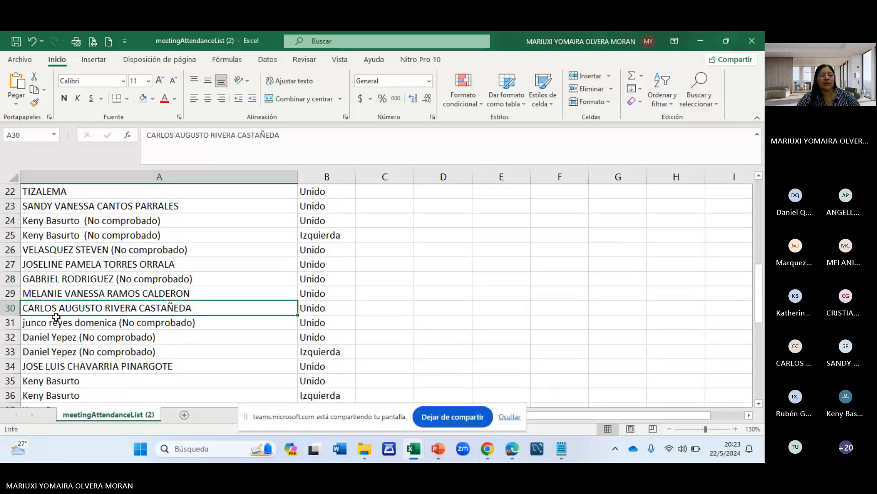
pyautogui.click(62, 336)
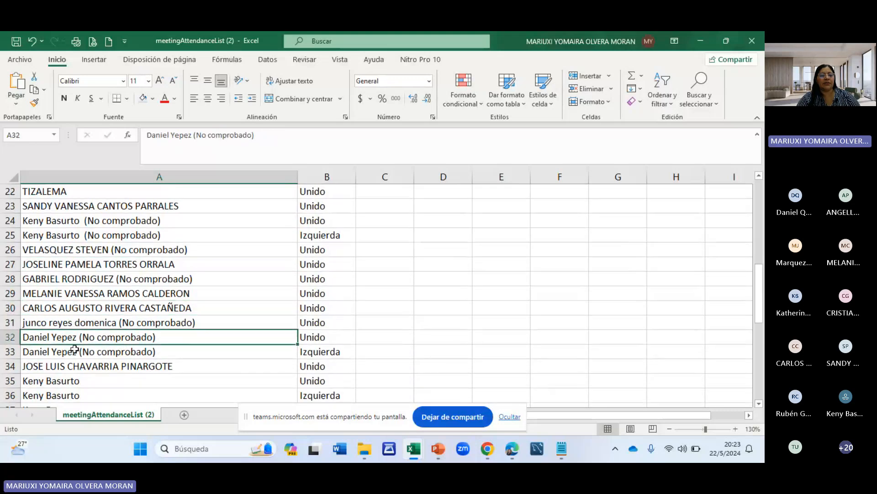
pyautogui.scroll(-1, 74, 350)
pyautogui.scroll(-1, 87, 334)
pyautogui.click(94, 323)
pyautogui.scroll(-1, 96, 325)
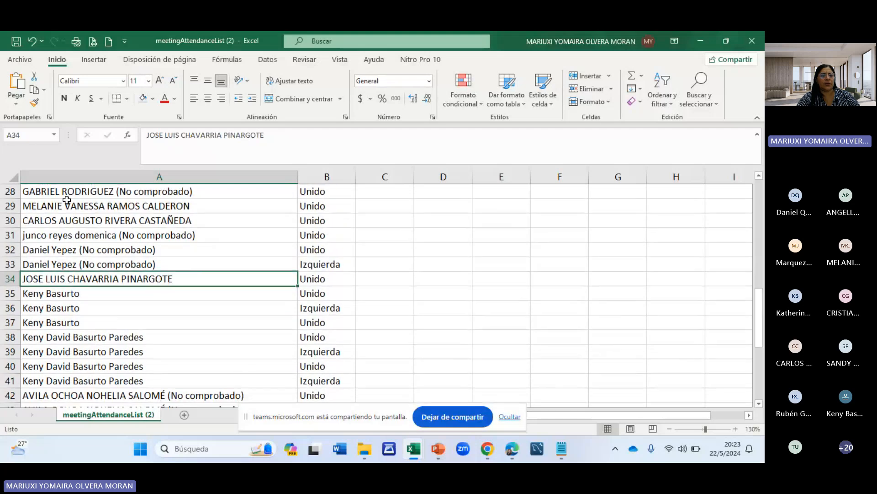
pyautogui.click(68, 291)
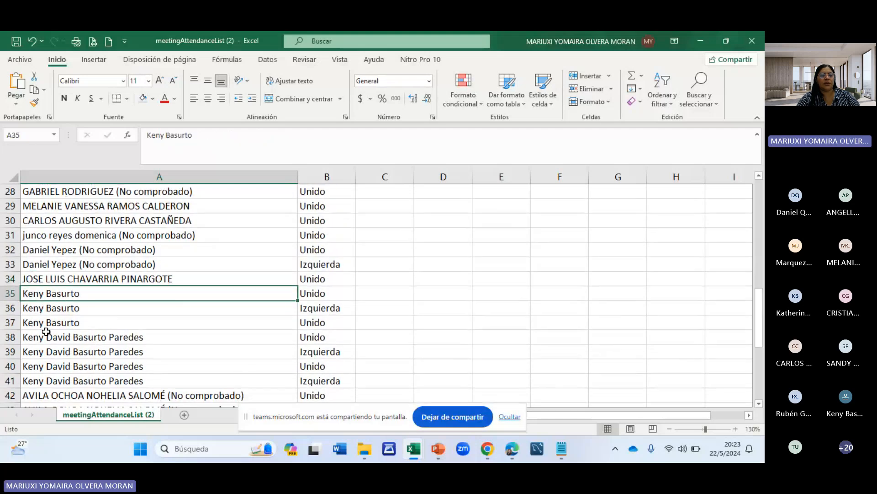
# Examine the remaining names down to the last entry in A55, including the Unknown User rows 44 and 45.
pyautogui.scroll(-2, 91, 342)
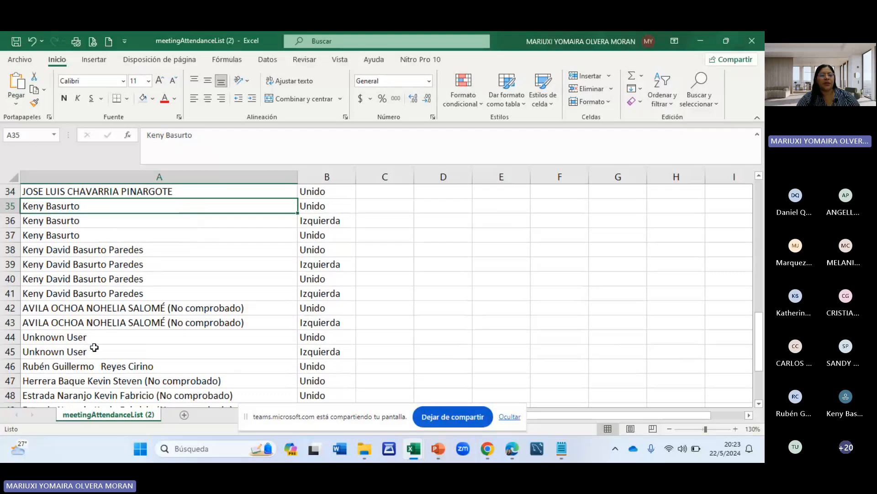
pyautogui.click(83, 309)
pyautogui.scroll(-1, 84, 309)
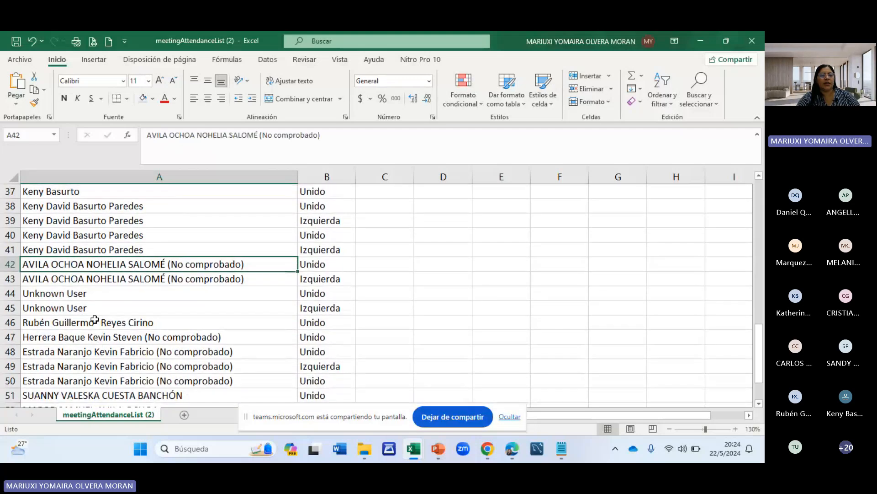
pyautogui.click(129, 323)
pyautogui.scroll(-1, 100, 299)
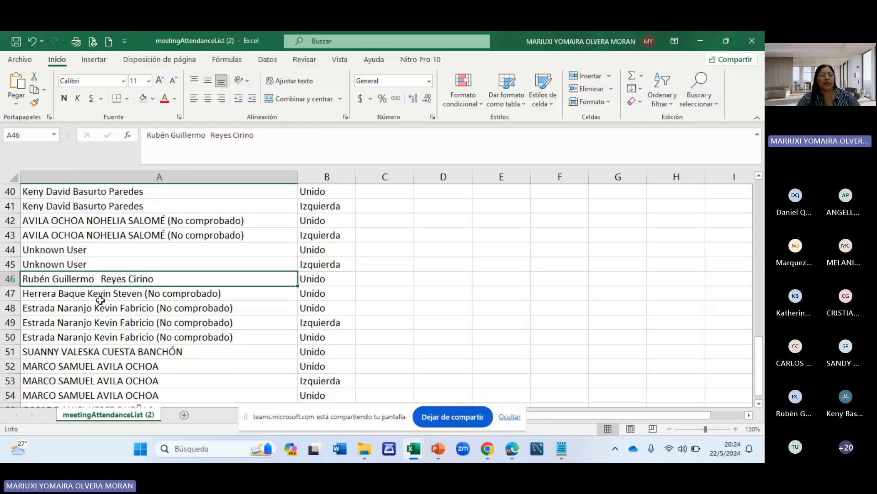
pyautogui.click(100, 300)
pyautogui.scroll(-1, 100, 300)
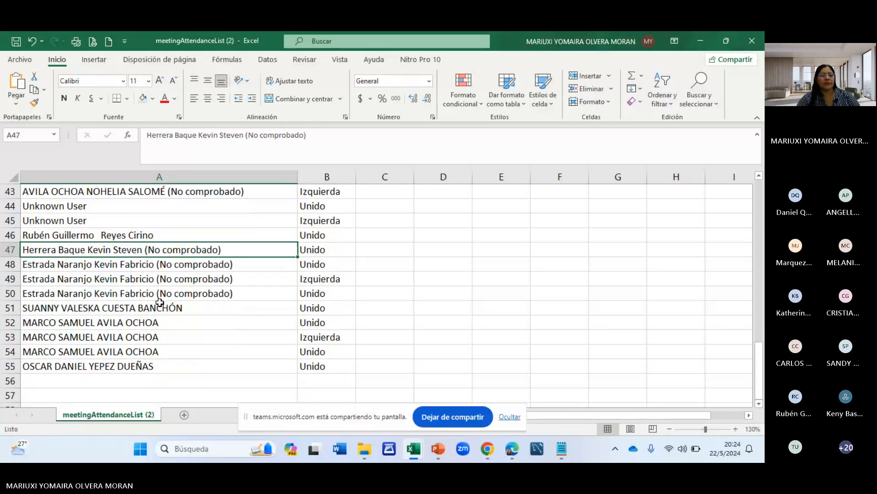
pyautogui.click(93, 267)
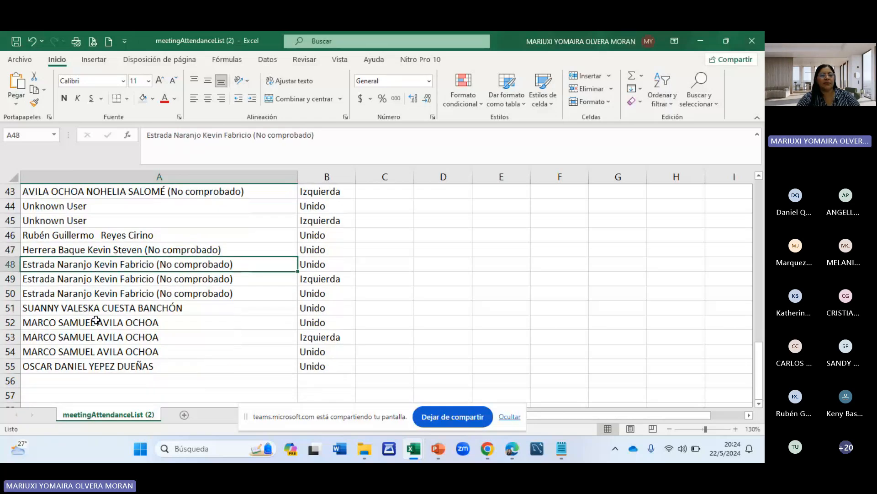
pyautogui.click(118, 306)
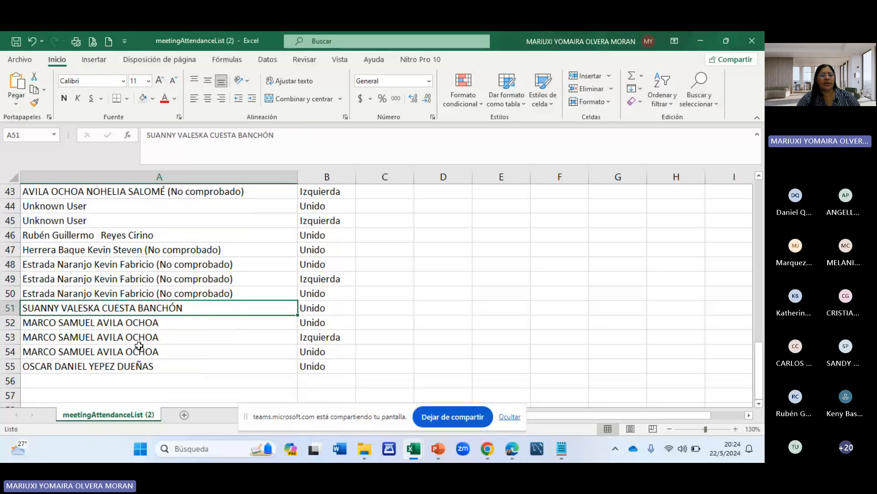
pyautogui.click(119, 321)
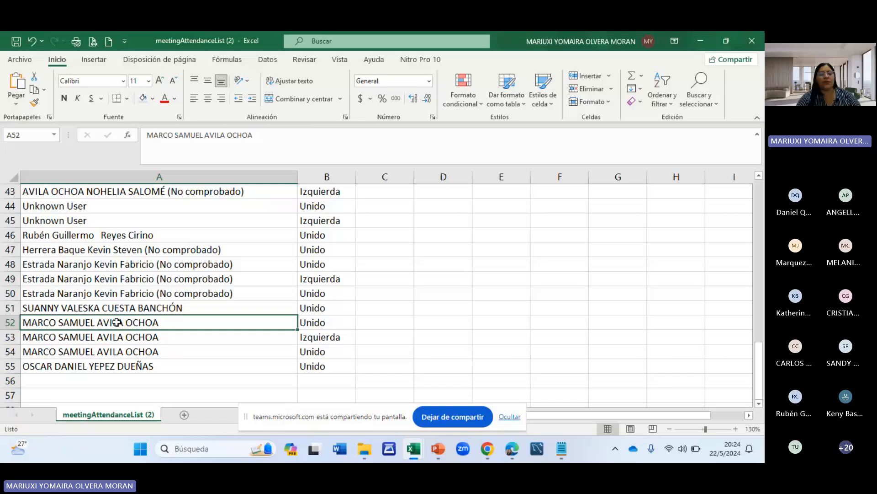
pyautogui.scroll(-1, 117, 323)
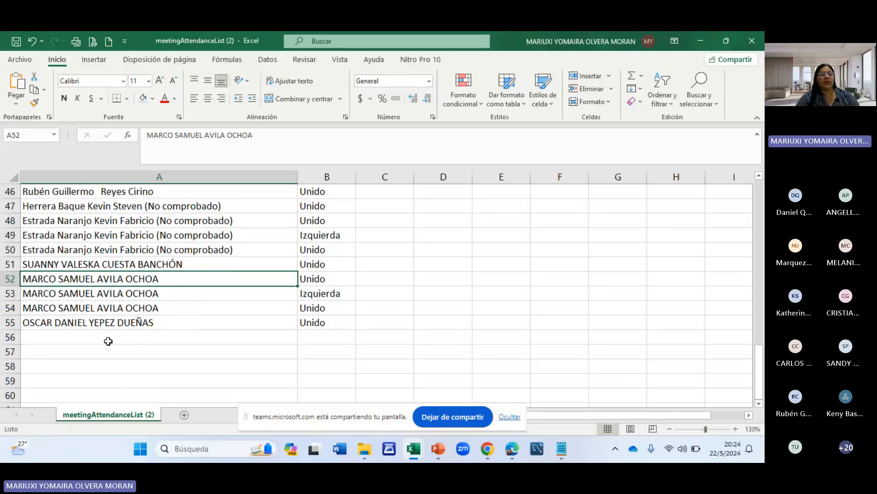
pyautogui.click(111, 318)
pyautogui.scroll(1, 64, 265)
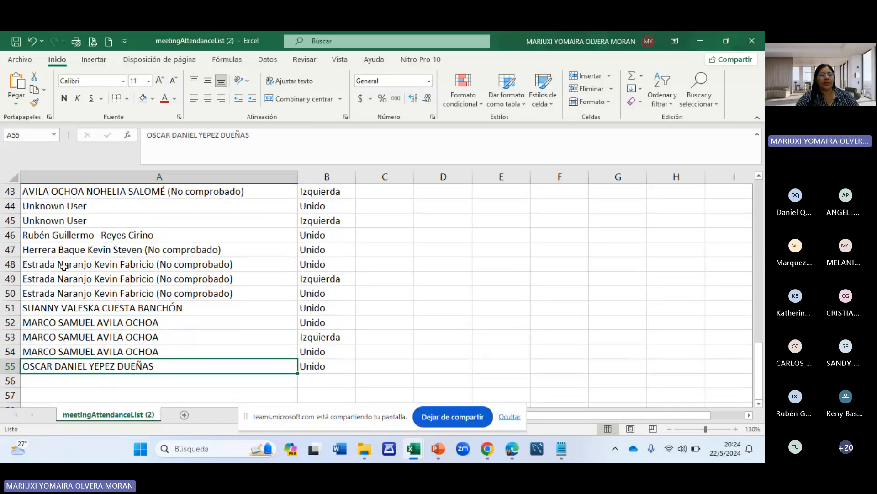
pyautogui.scroll(8, 64, 266)
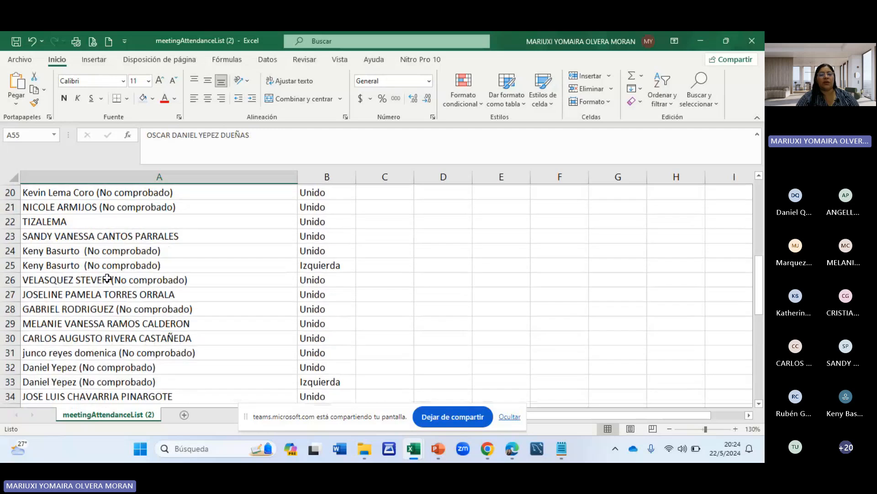
pyautogui.scroll(7, 107, 279)
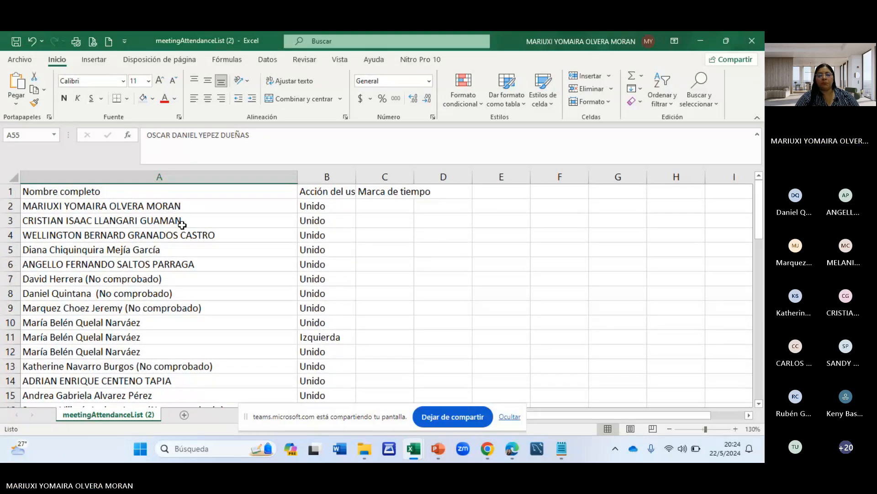
pyautogui.scroll(-1, 345, 345)
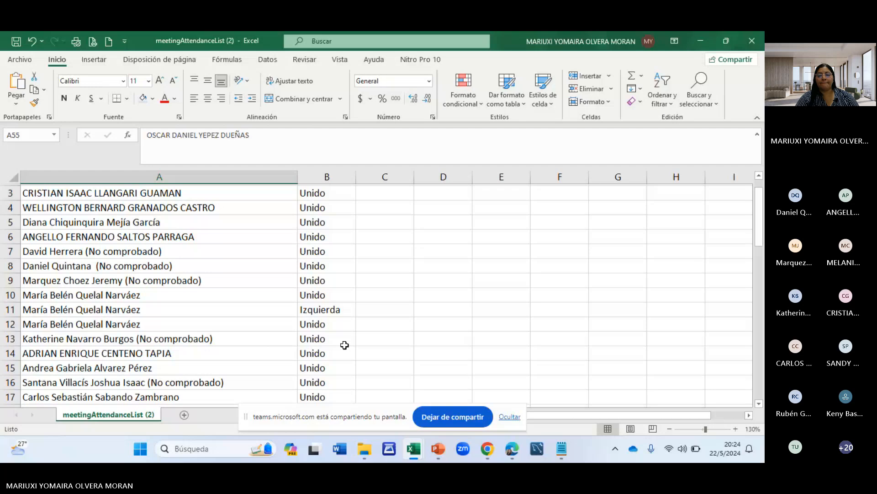
pyautogui.scroll(-1, 344, 345)
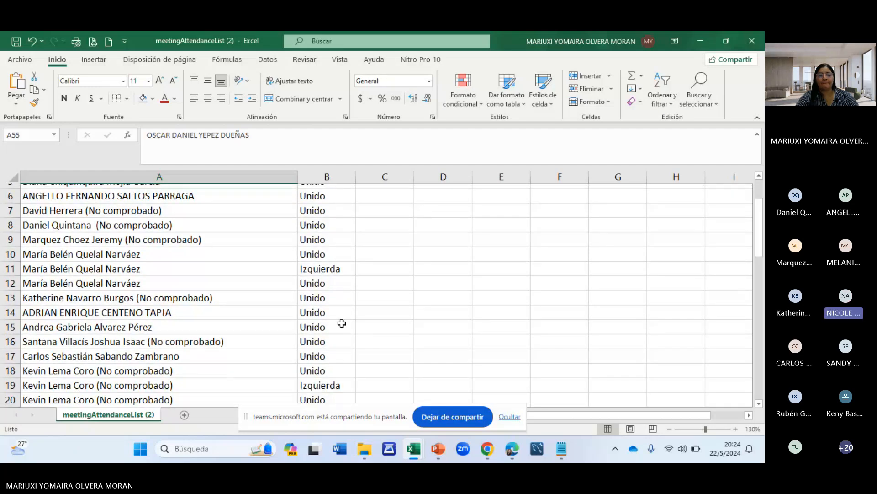
pyautogui.scroll(-4, 342, 324)
# Switch to the Teams meeting in Chrome and stop sharing the screen.
pyautogui.moveTo(490, 452)
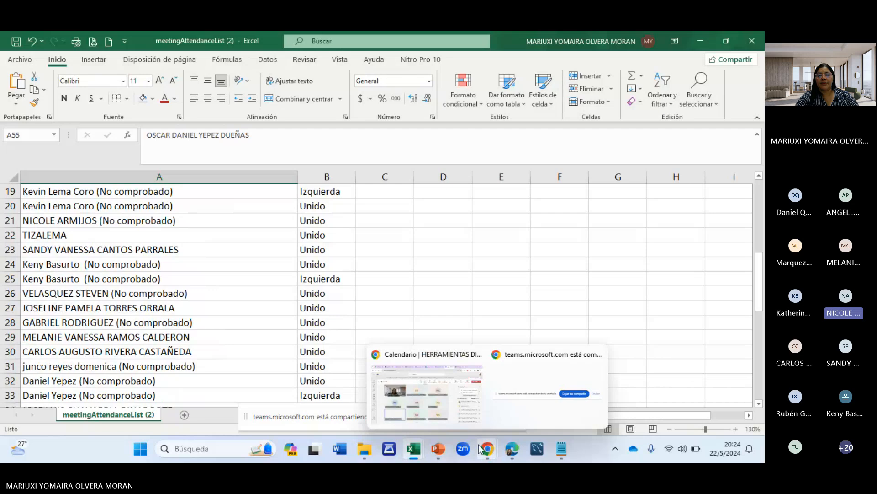
pyautogui.click(436, 366)
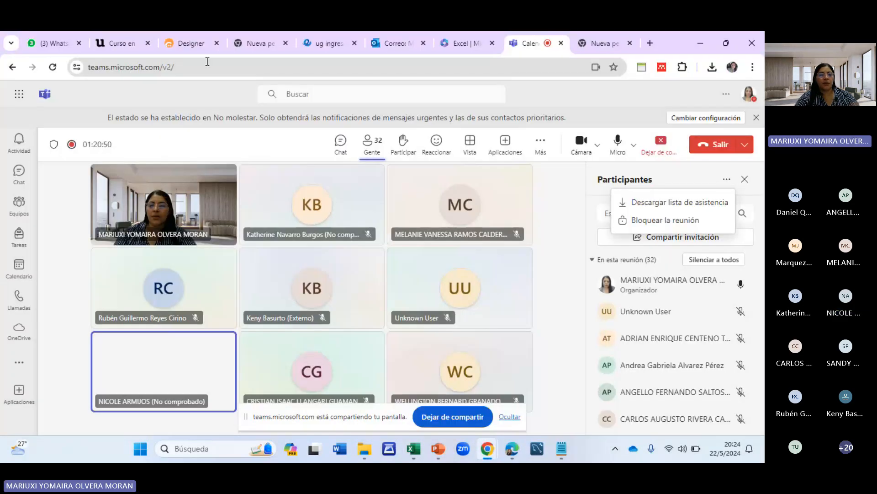
pyautogui.click(462, 409)
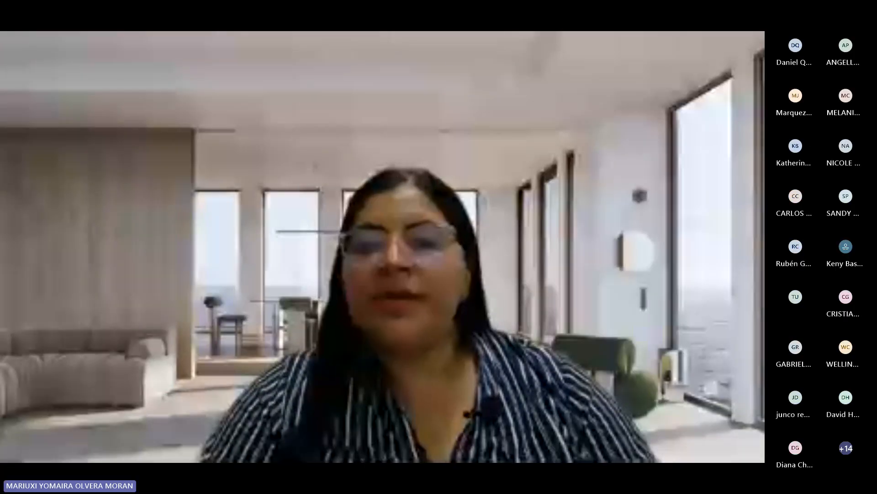